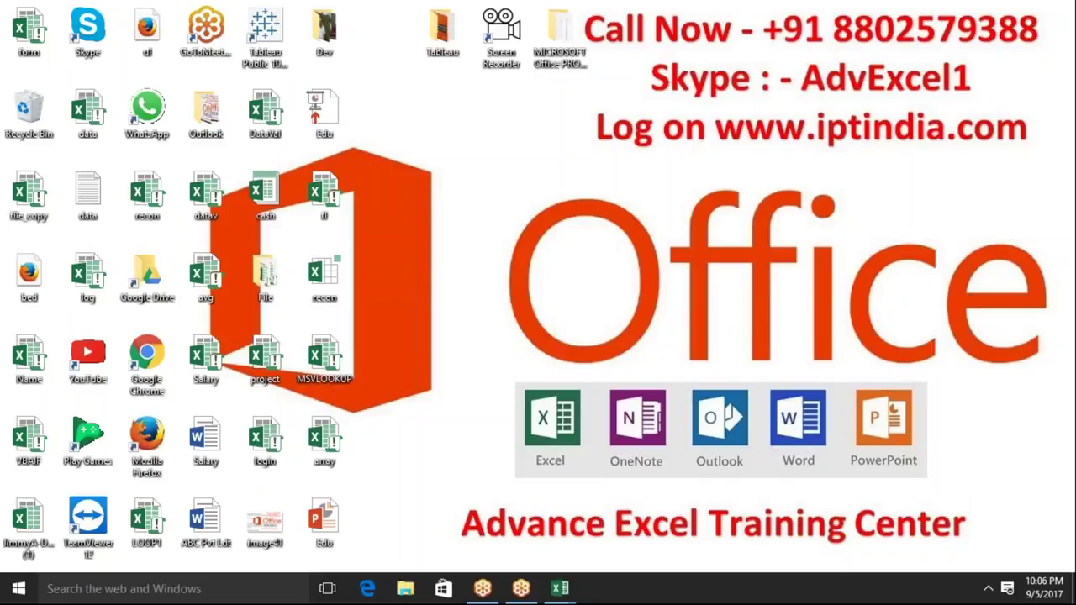
Bring the Visual Basic editor showing UserForm1, the INQ Entry Form, to the front
mouse_move(560, 589)
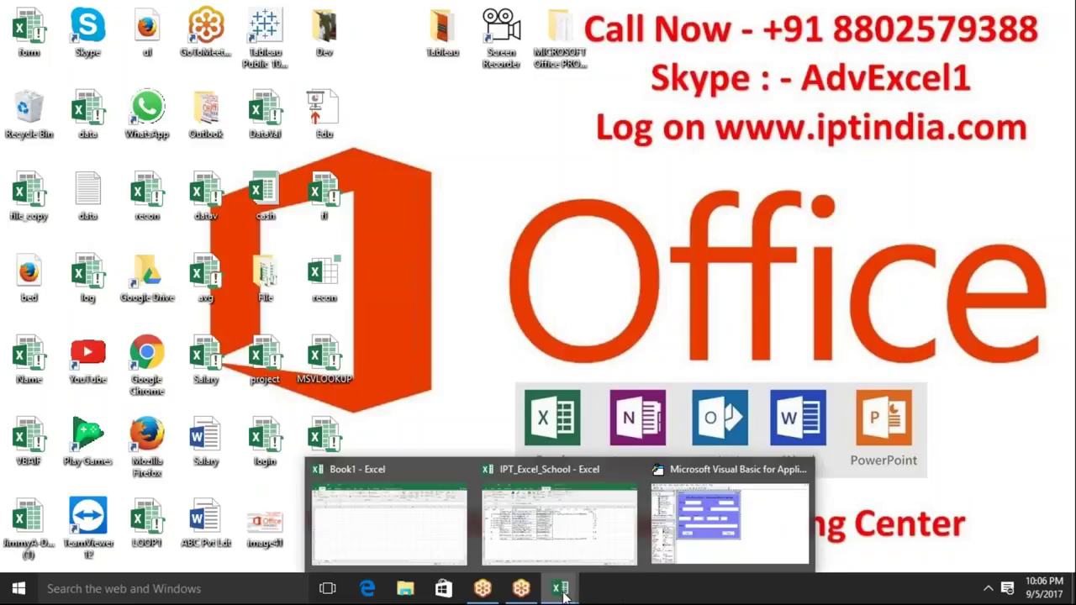
click(664, 540)
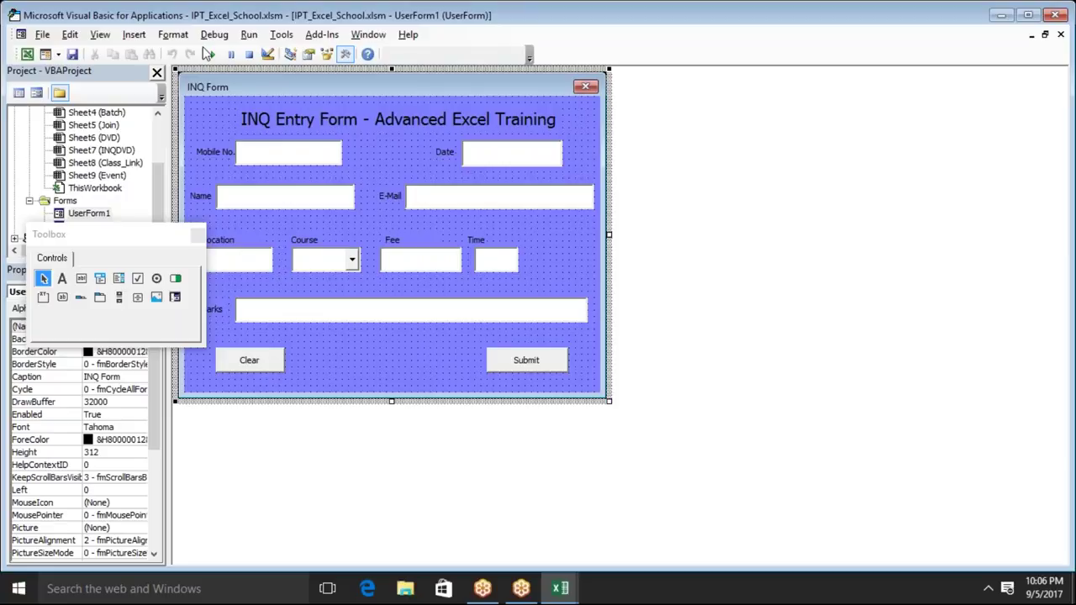
Test-run the INQ Form, close it and the Toolbox, then return to Excel
click(209, 55)
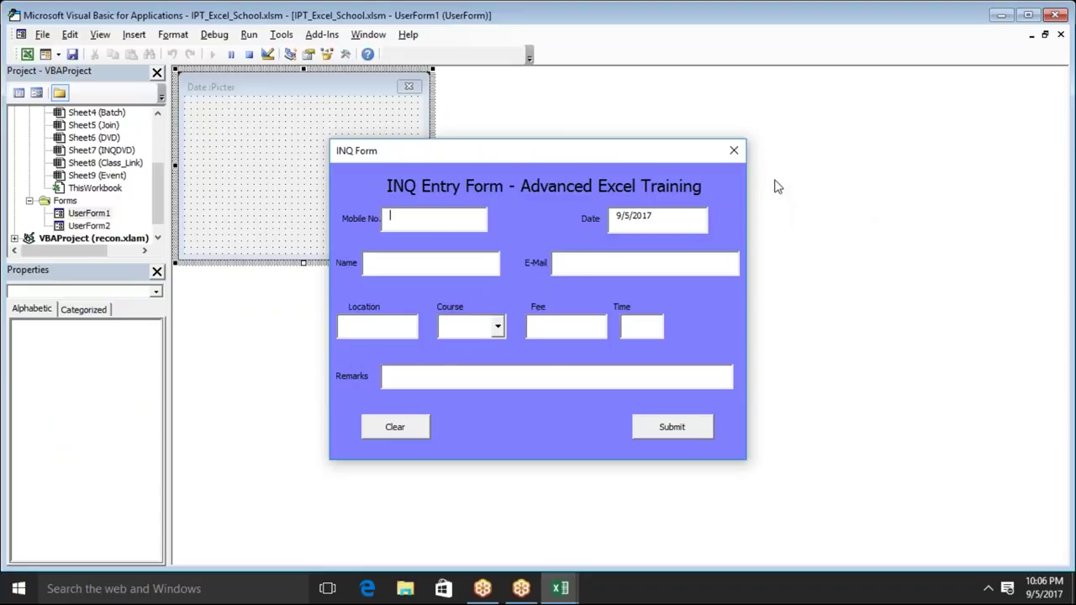
click(735, 156)
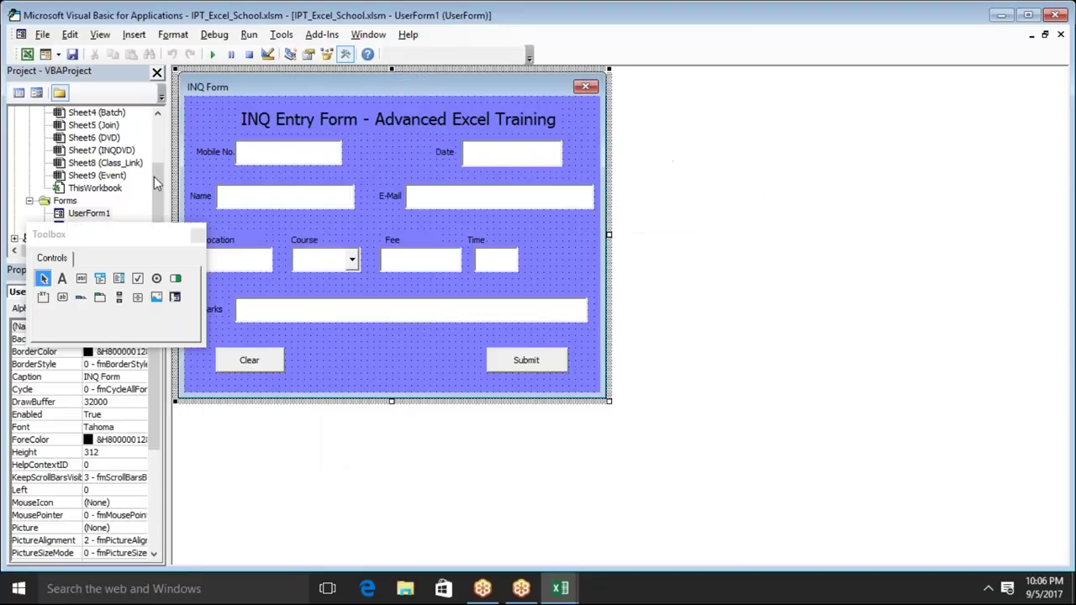
click(195, 234)
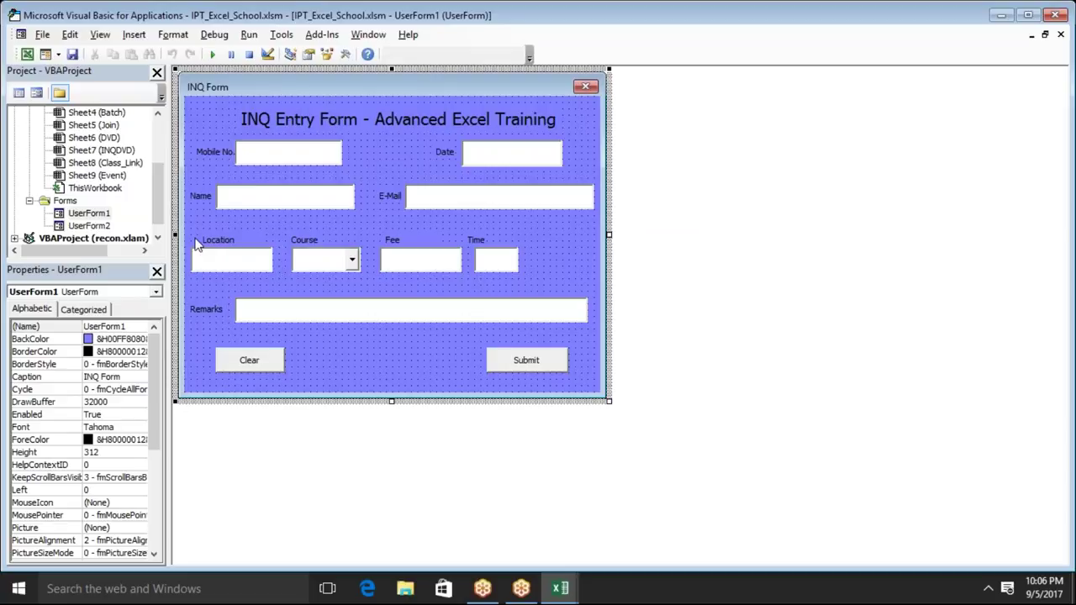
key(alt+F11)
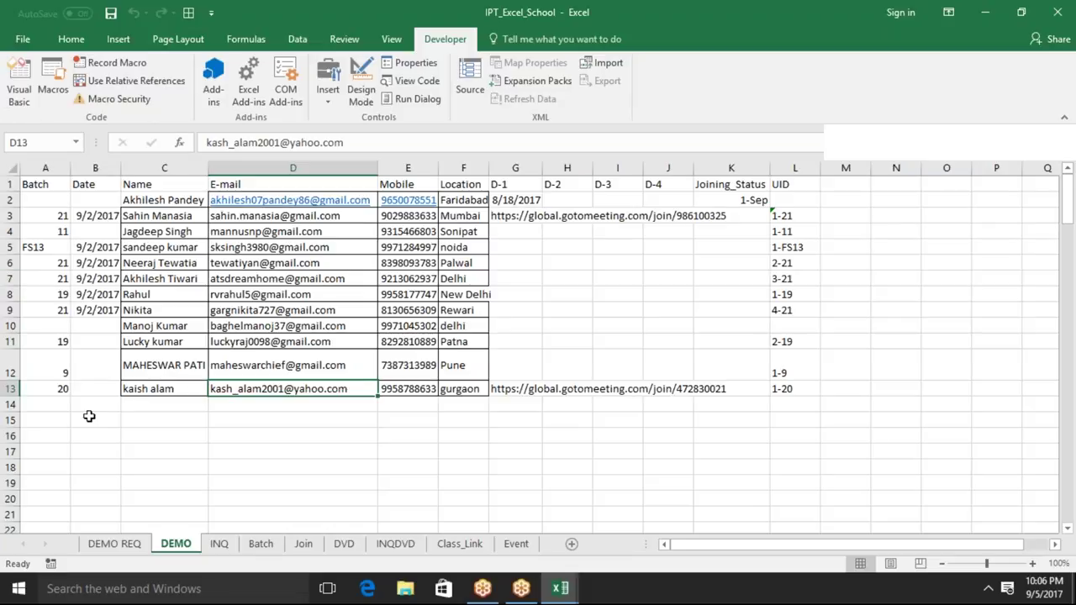
Review the enquiry rows on the INQ sheet, then switch back to the VBA editor
click(220, 545)
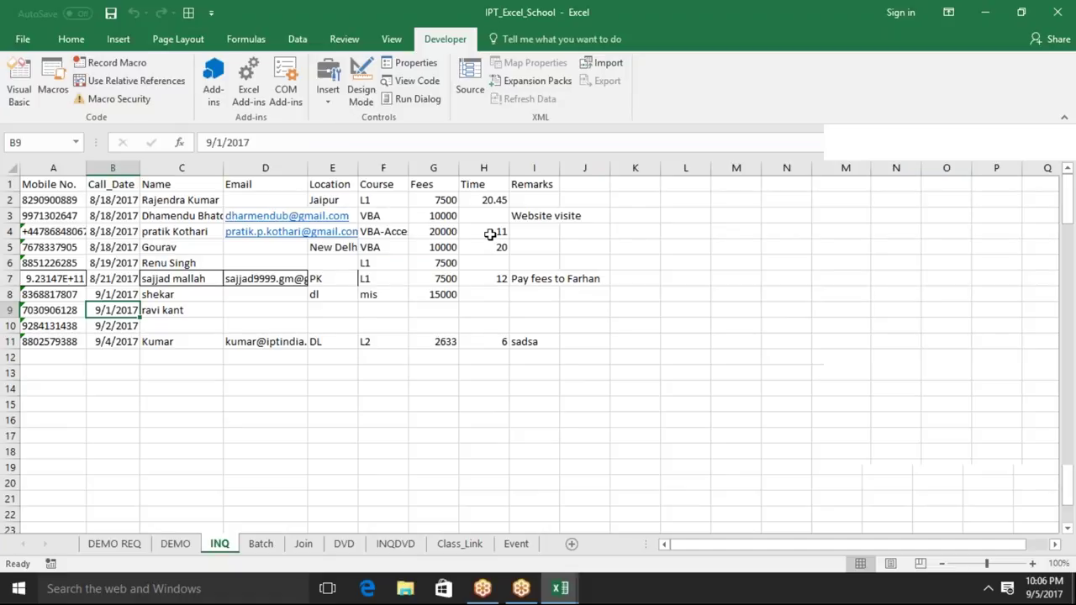
key(alt+F11)
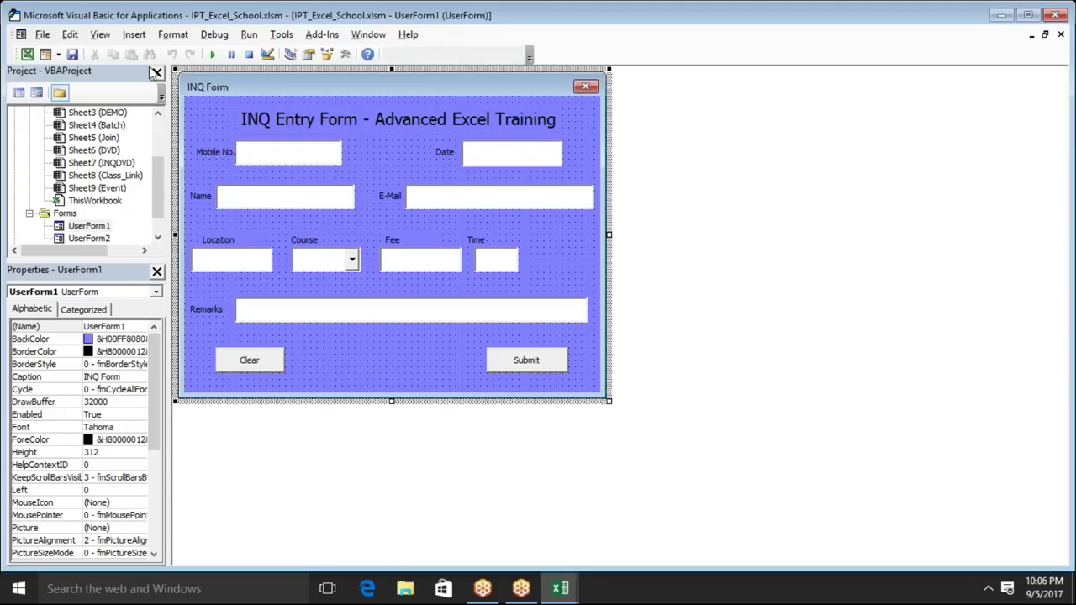
Insert a new module and start a Sub procedure in it, first named inqu
click(133, 35)
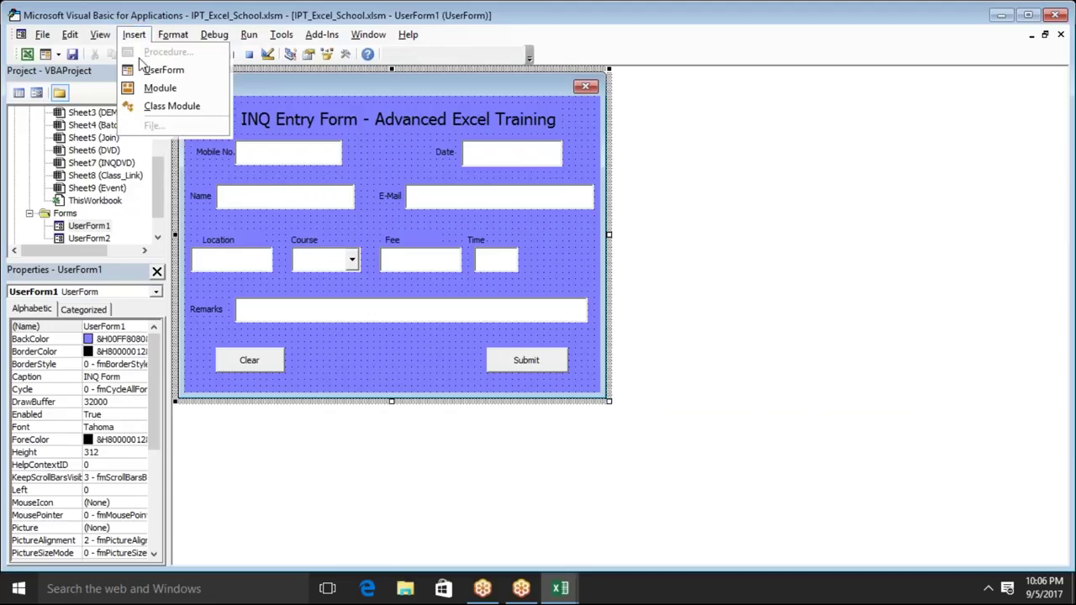
click(153, 89)
text(sub sh)
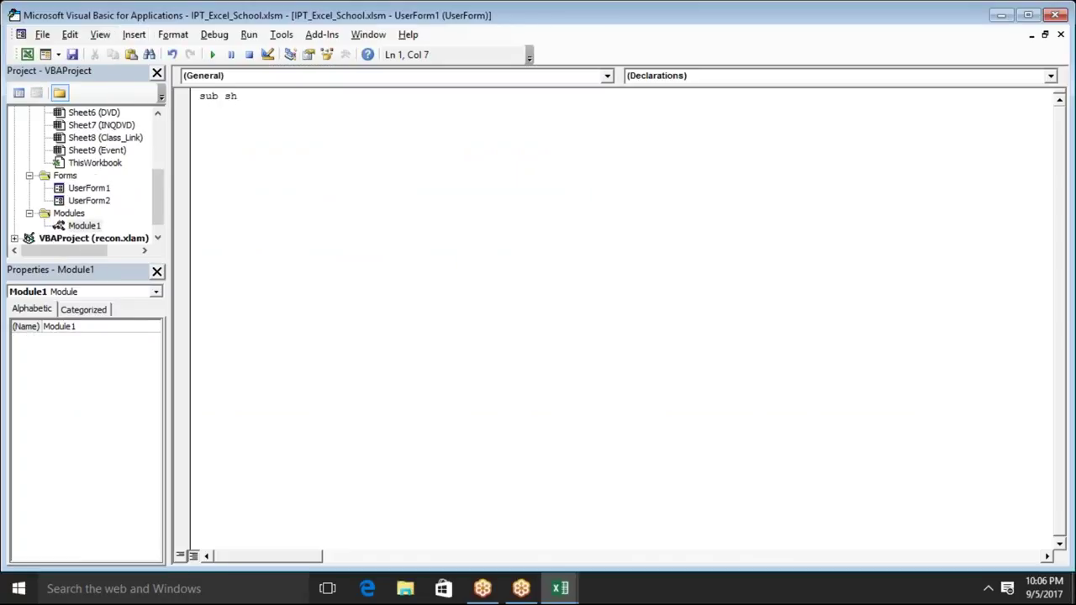
key(BackSpace)
key(BackSpace)
text(in)
text(qu)
text(())
key(Return)
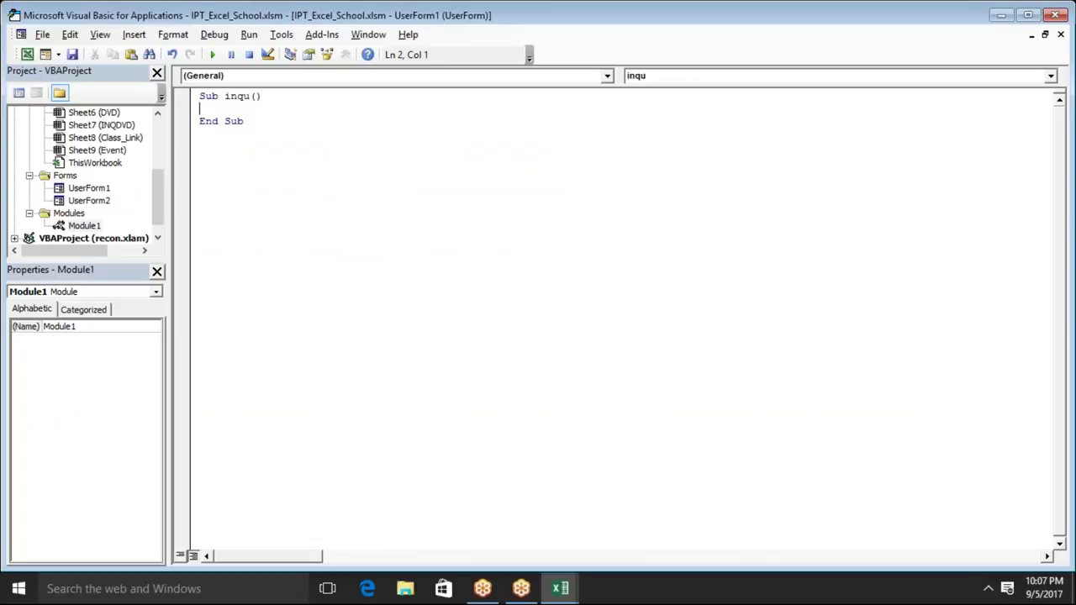
key(Return)
key(Return)
key(Up)
key(Up)
Rename the procedure to inq_form, give it the line UserForm1.Show, and return to Excel
click(249, 97)
key(BackSpace)
text(_form)
click(266, 127)
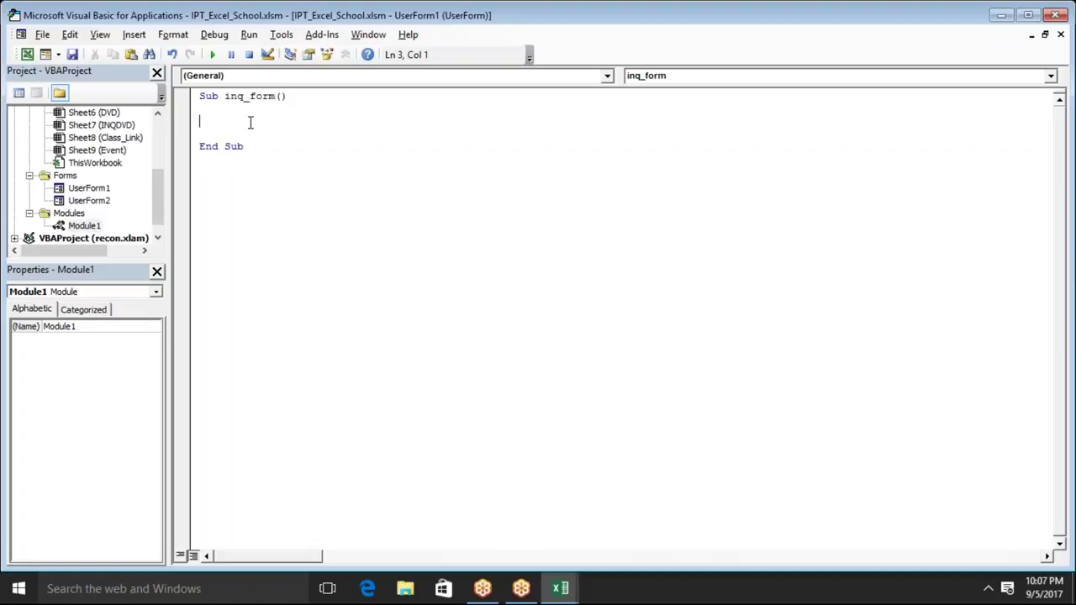
text(userf)
text(orm1)
text(.sho)
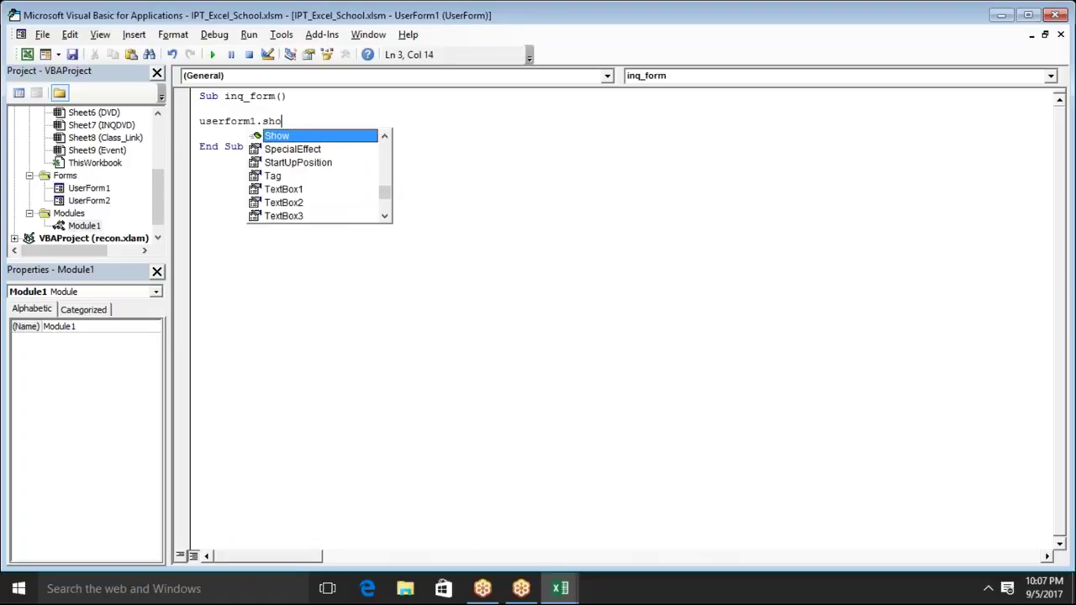
key(Tab)
click(282, 143)
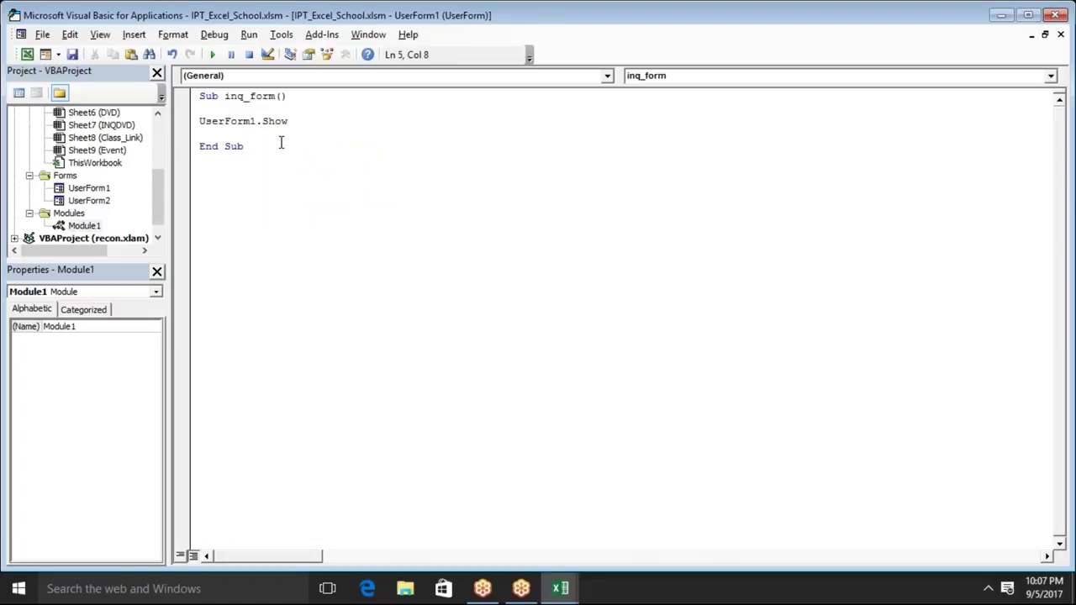
click(263, 136)
key(alt+F11)
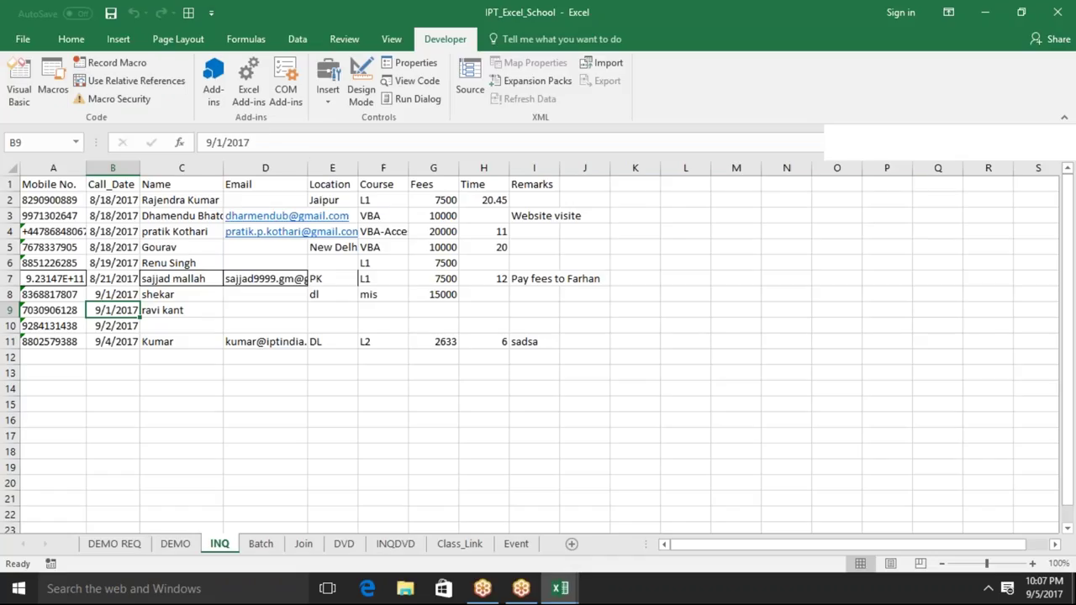
Draw a Form Control button over K2:L2 and assign it the inq_form macro
click(639, 185)
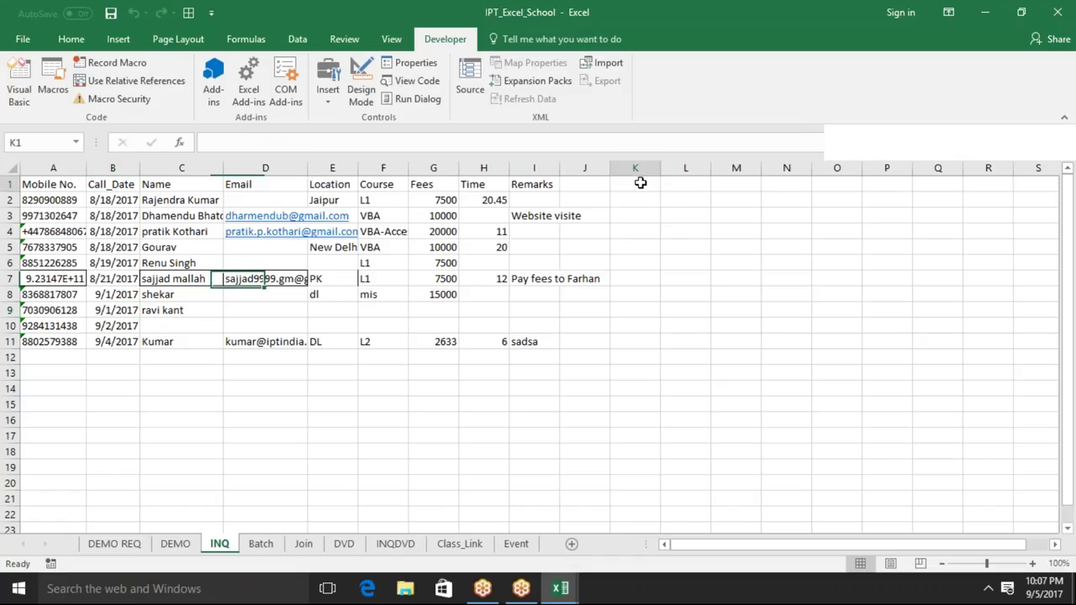
click(328, 99)
click(321, 134)
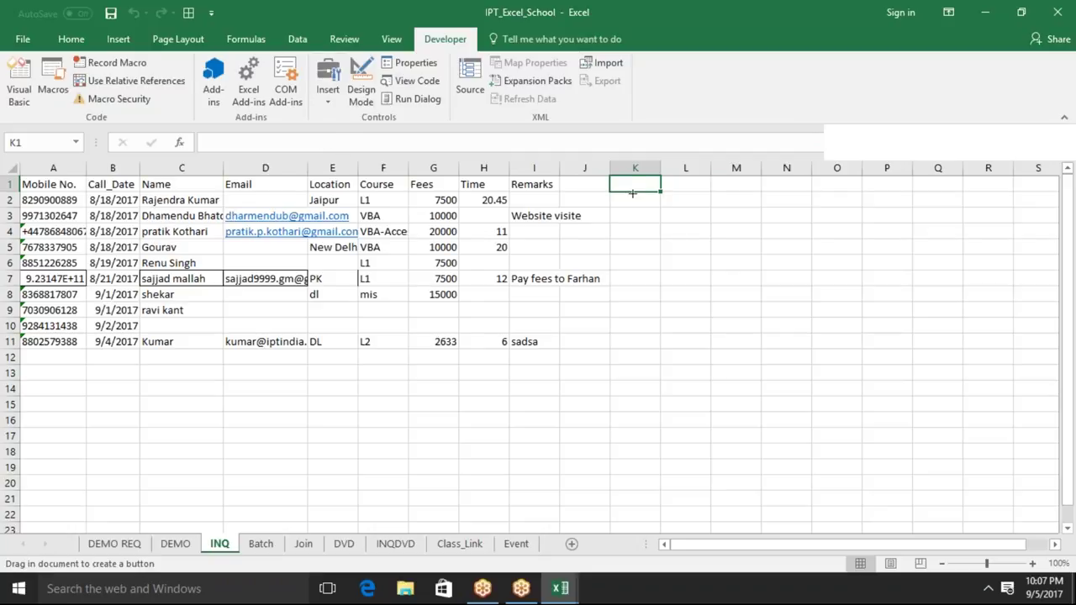
drag(630, 185, 716, 207)
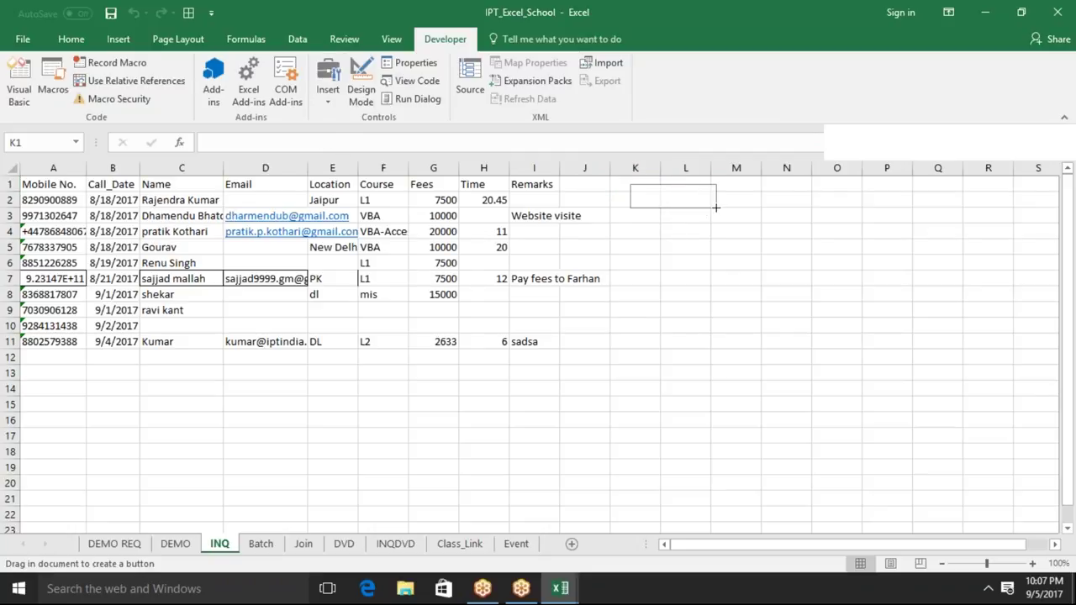
click(213, 193)
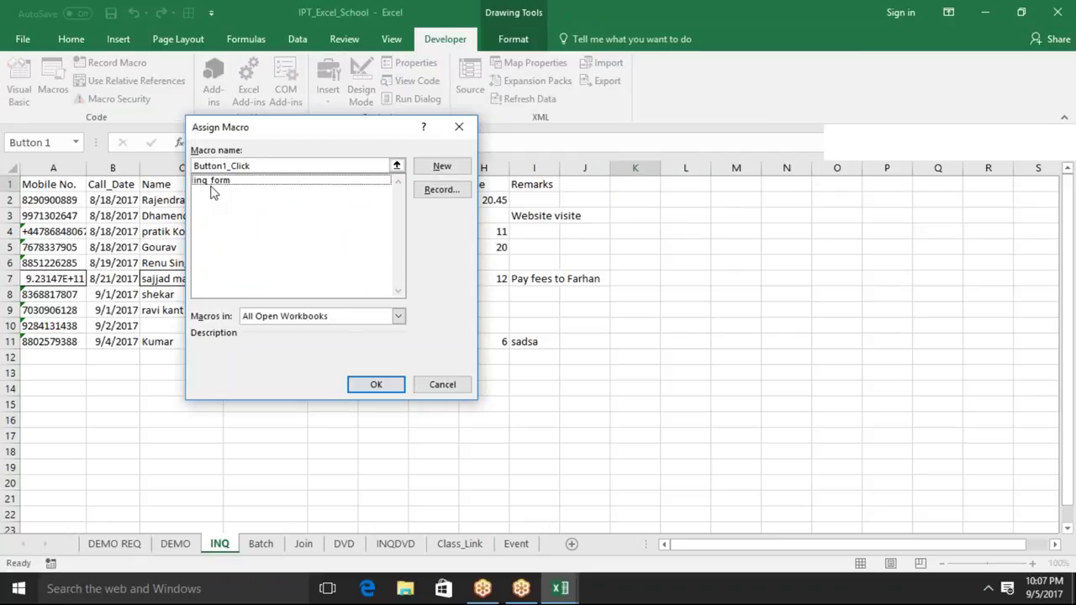
click(217, 185)
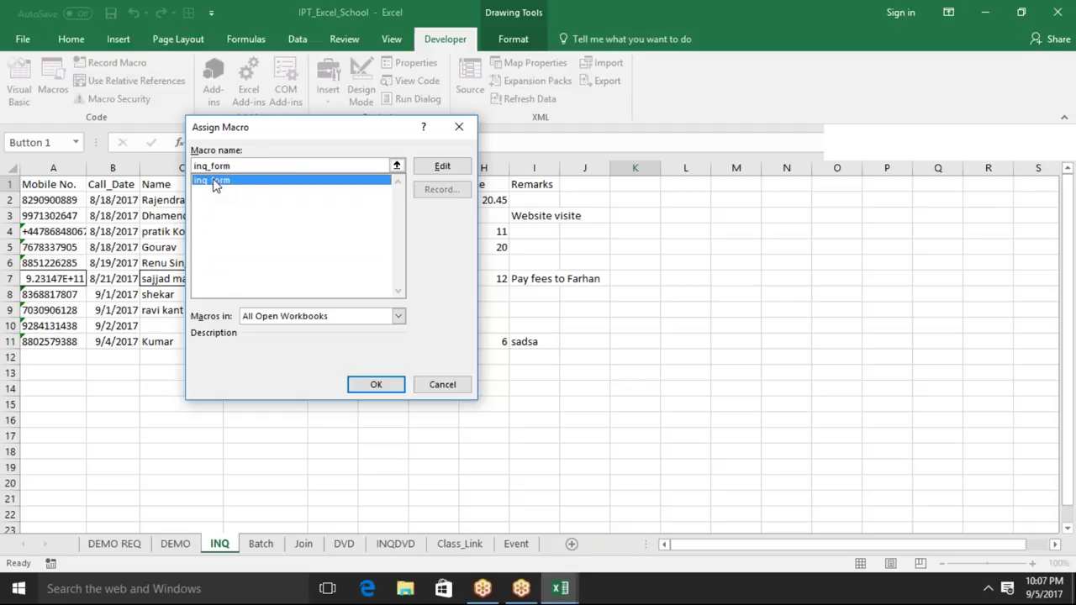
click(361, 384)
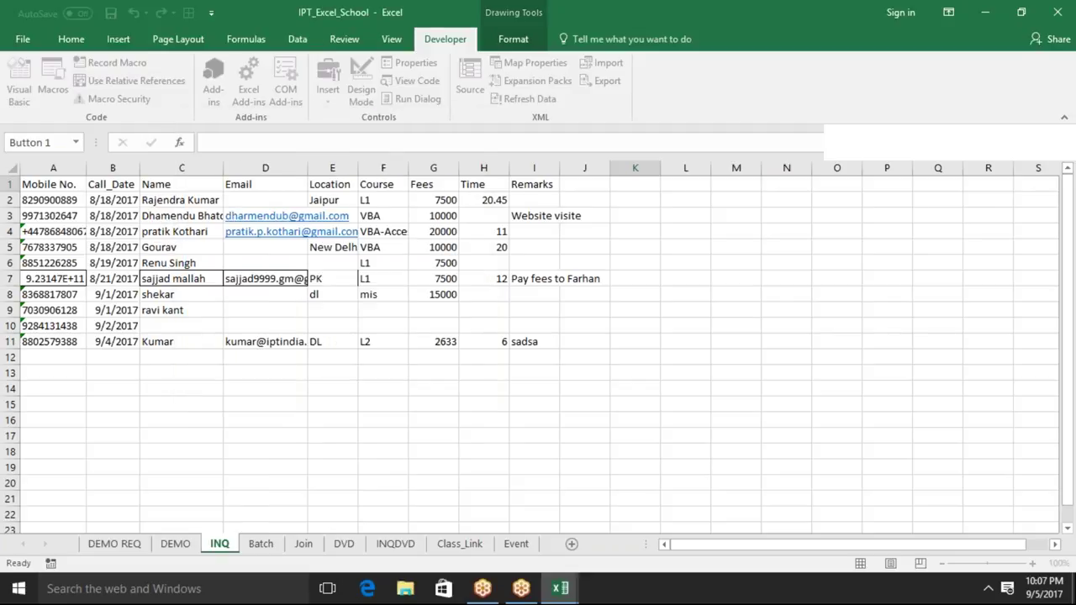
Change the button's label from Button 1 to Form
click(691, 196)
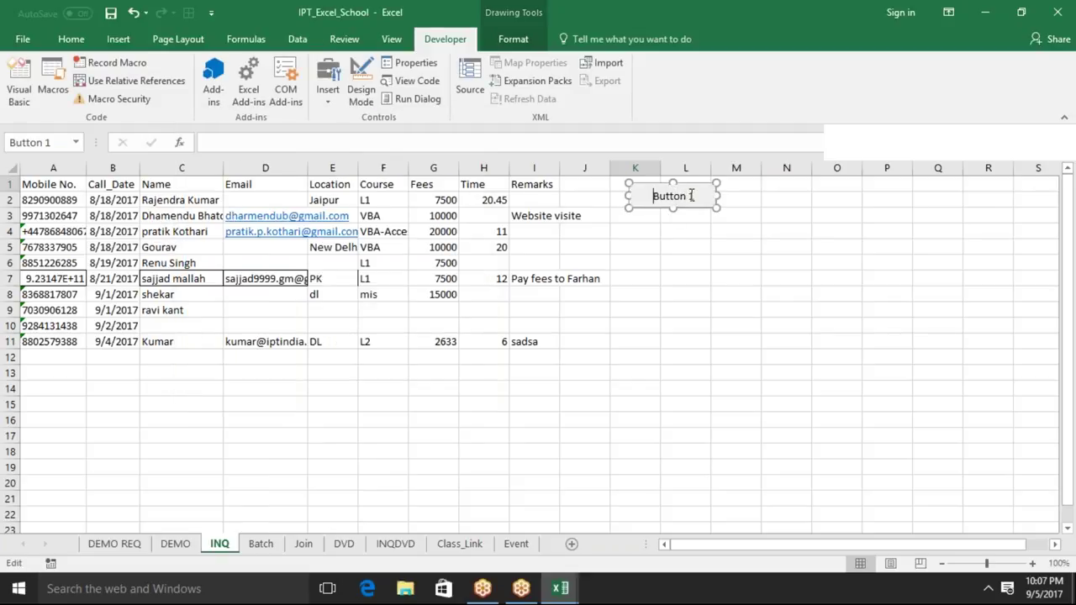
key(BackSpace)
key(BackSpace)
key(BackSpace)
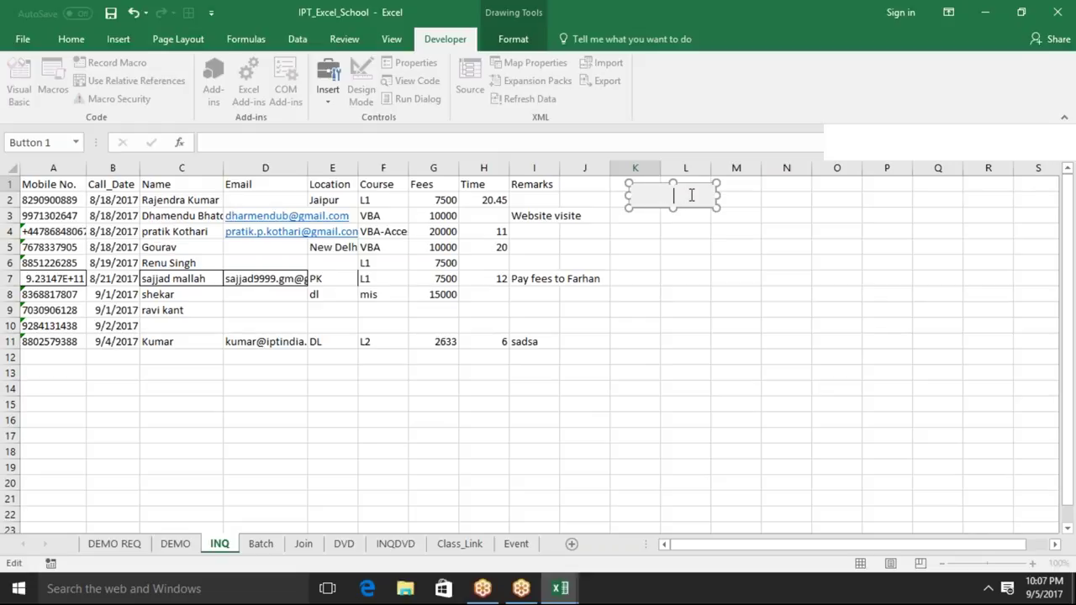
text(Form)
click(685, 230)
Check the inq_form macro's options in the Macros list, then cancel without changes
click(64, 101)
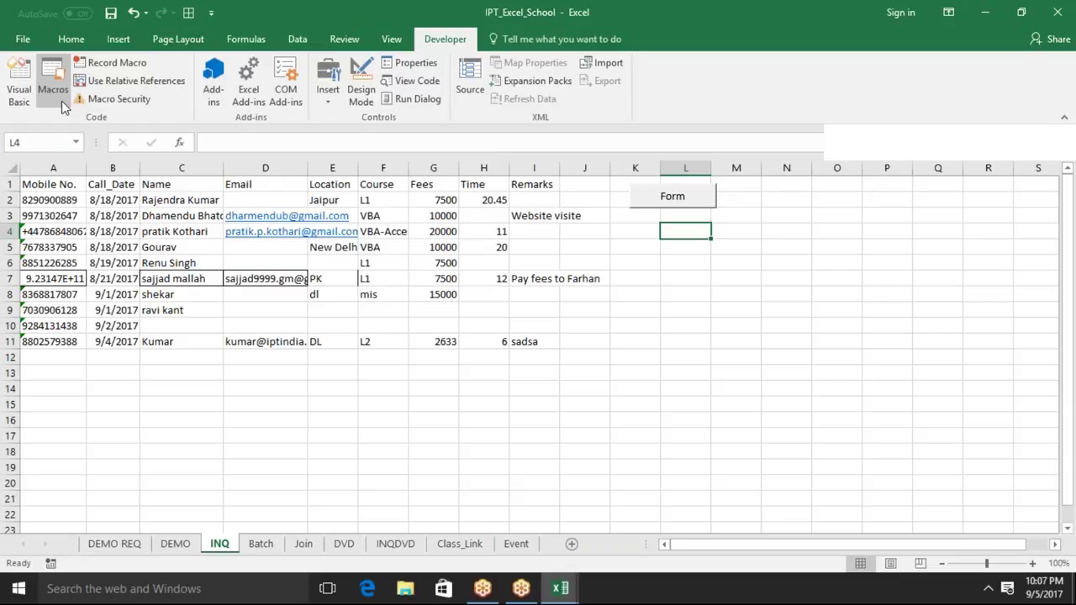
click(460, 286)
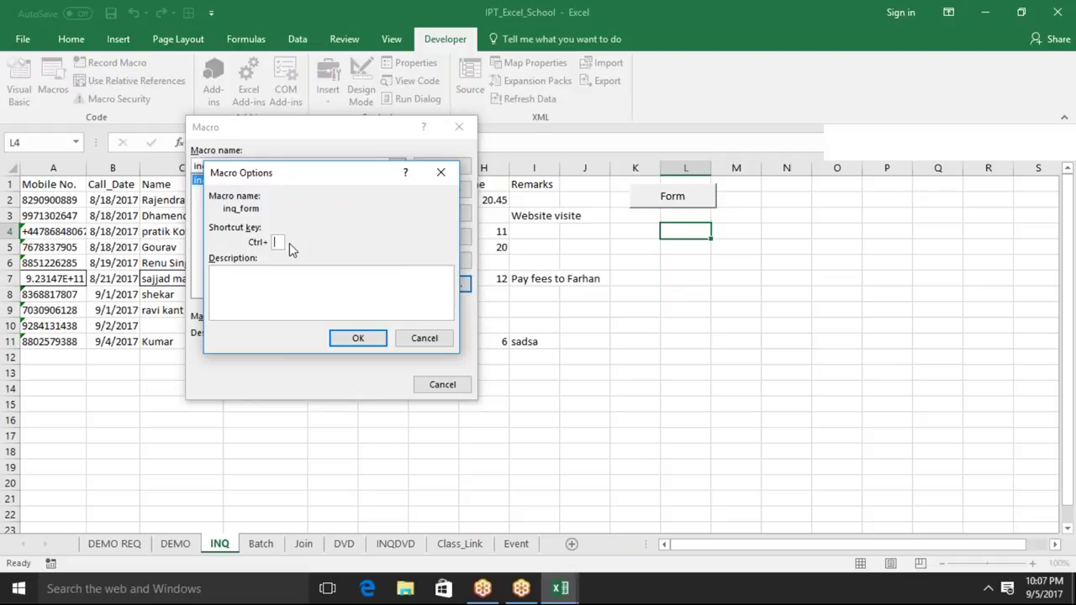
click(426, 338)
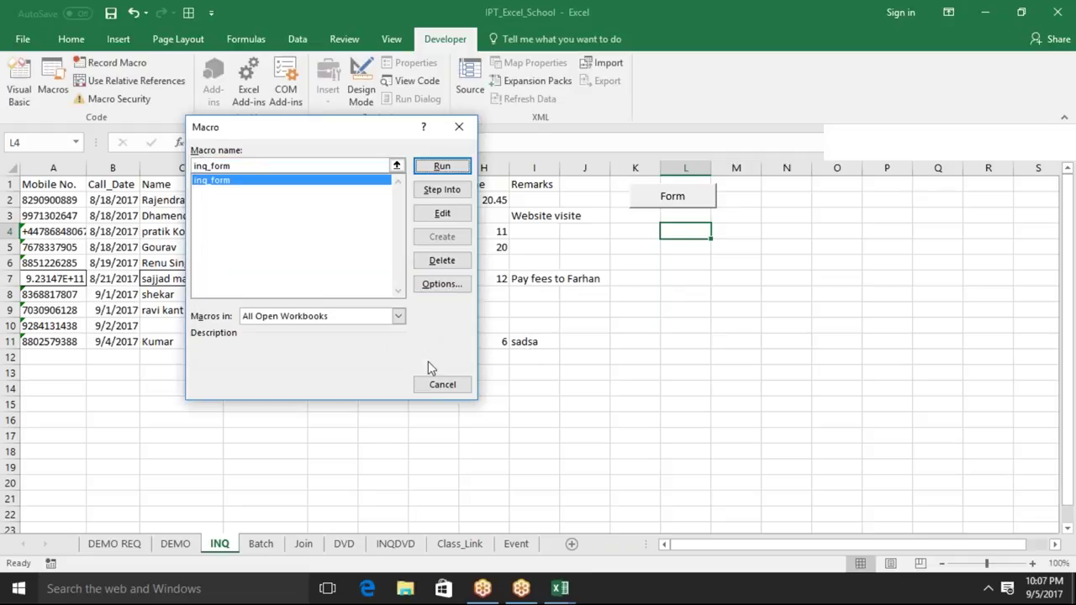
click(441, 386)
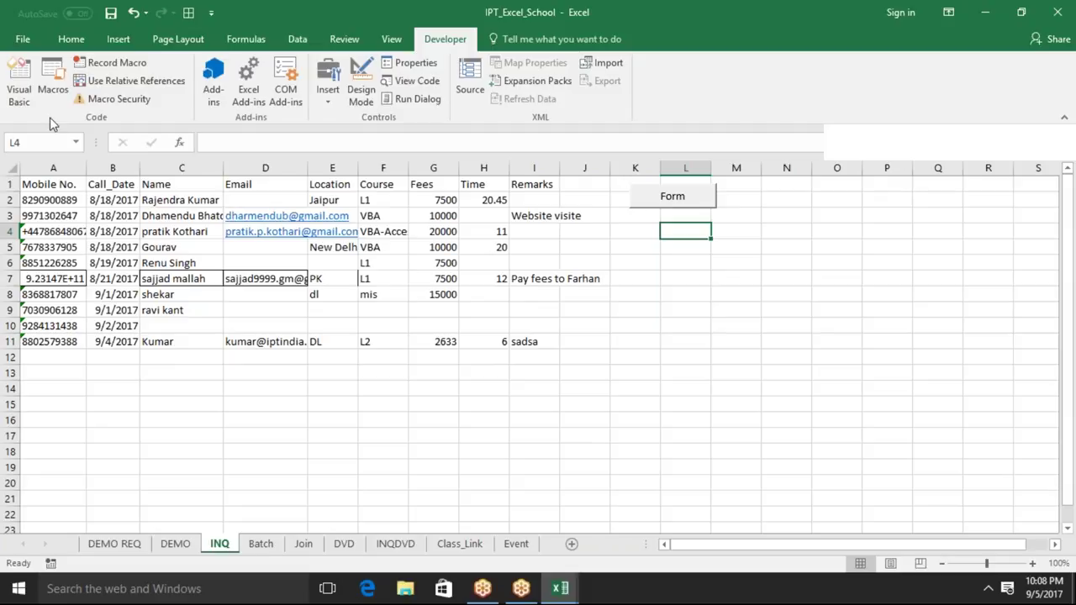
click(25, 105)
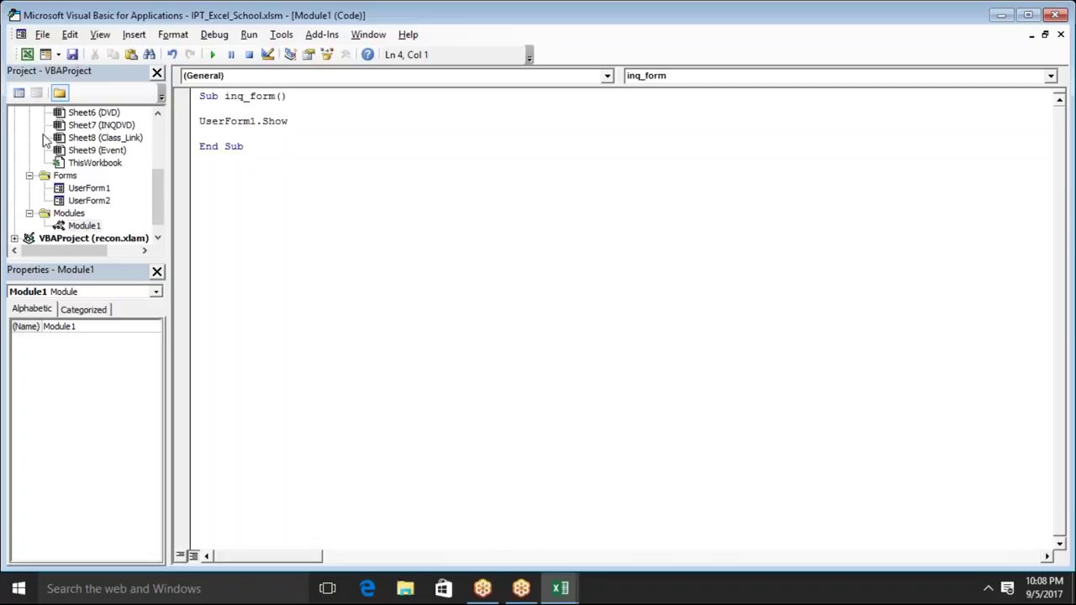
double_click(93, 189)
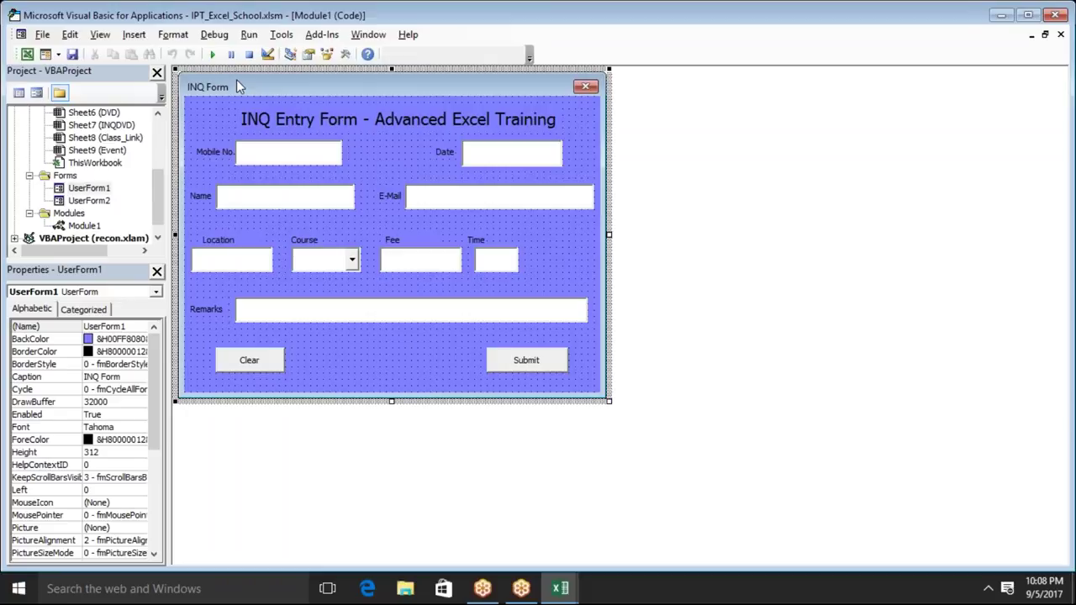
key(alt+F11)
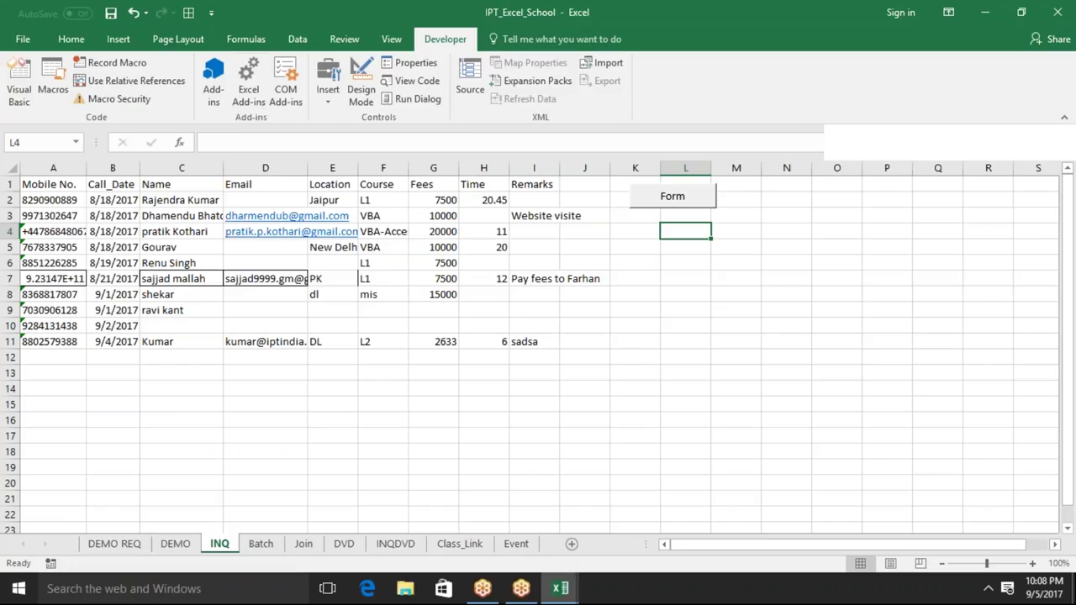
click(673, 197)
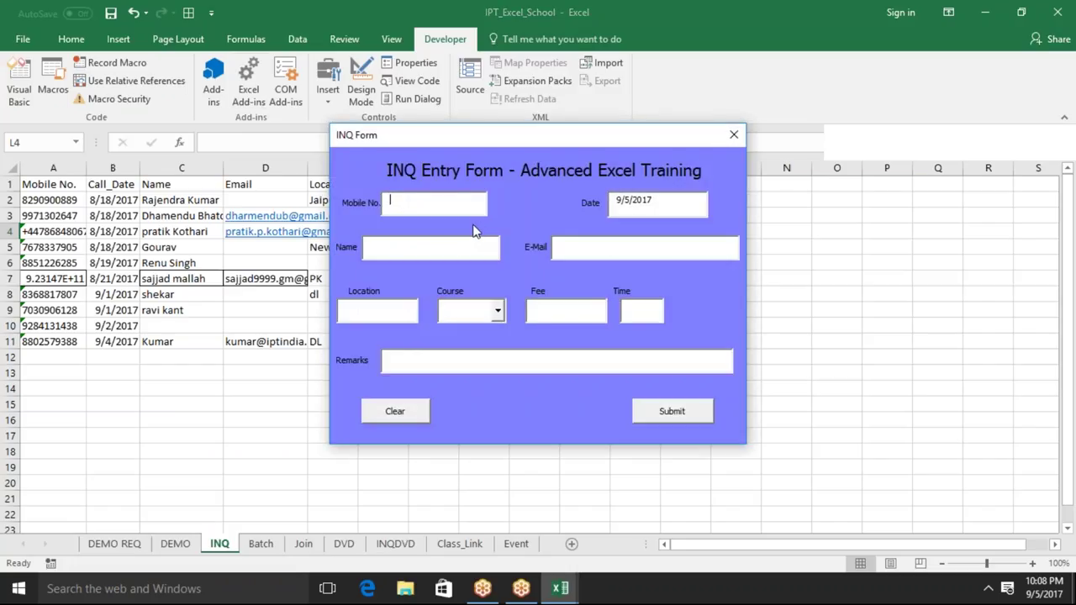
click(734, 135)
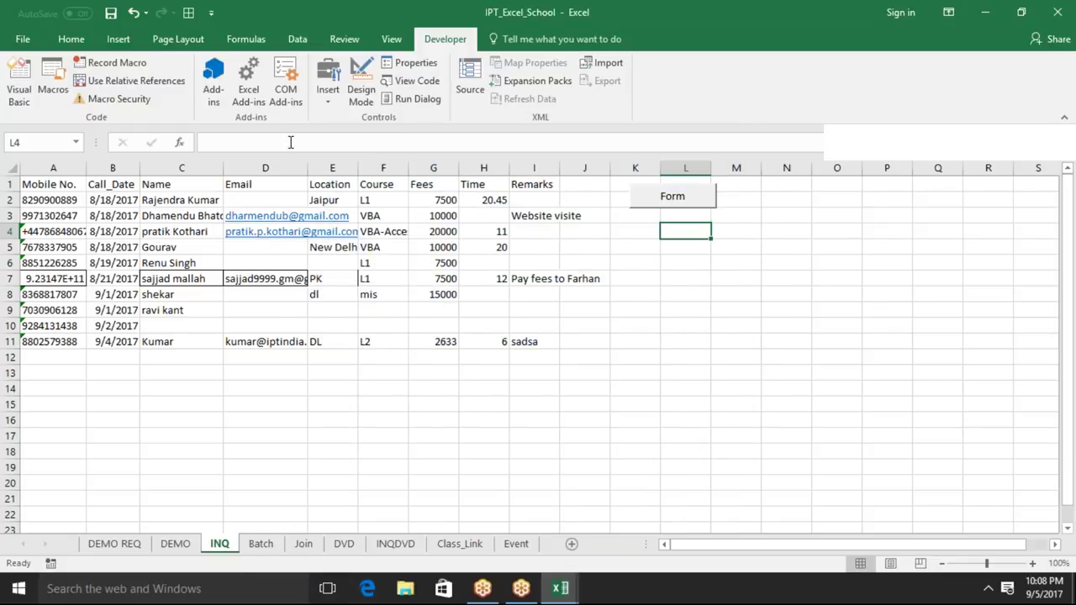
Draw a CommandButton beside Mobile No. on UserForm1, replacing a mistaken text box, and caption it Check
click(19, 91)
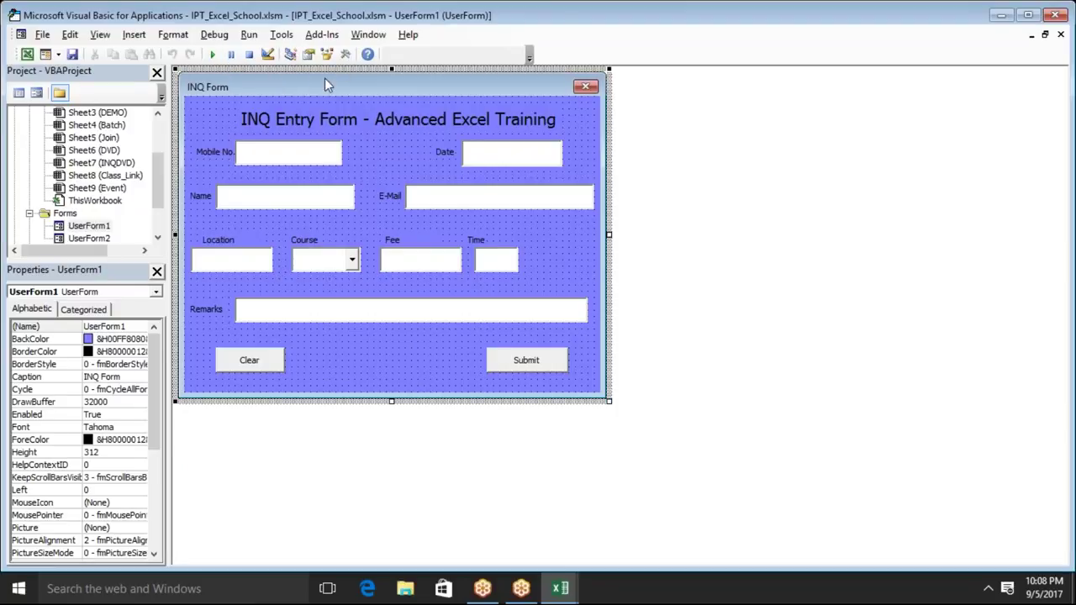
click(345, 53)
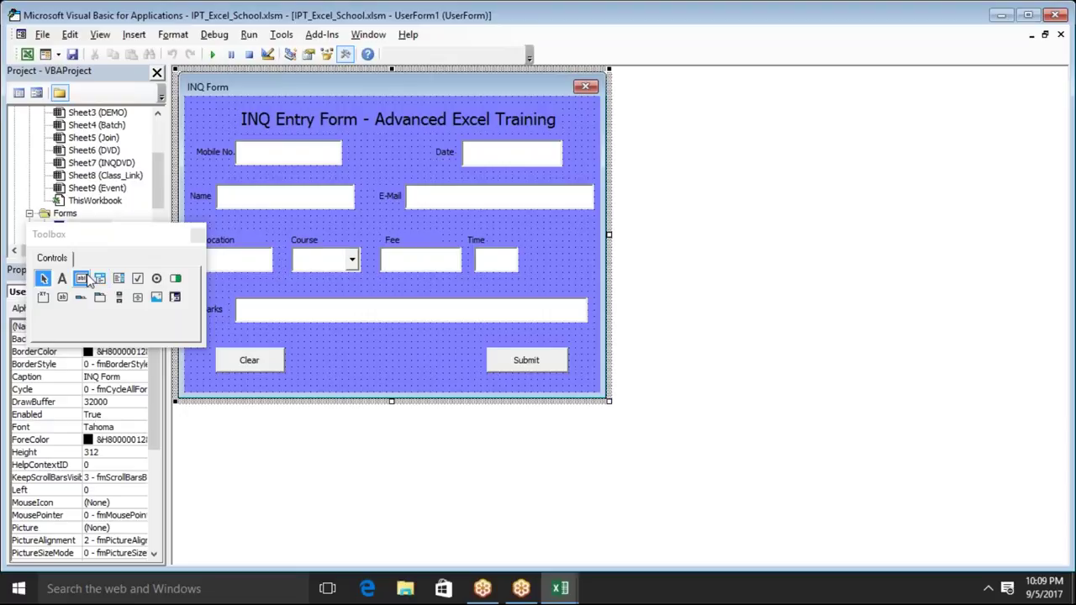
click(81, 278)
drag(347, 141, 413, 166)
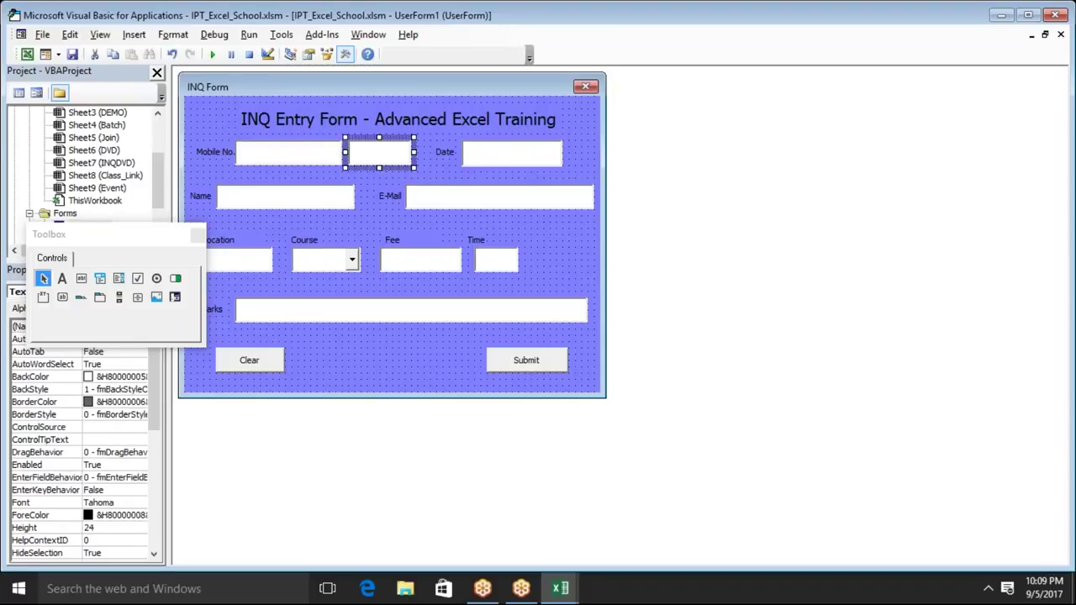
key(Delete)
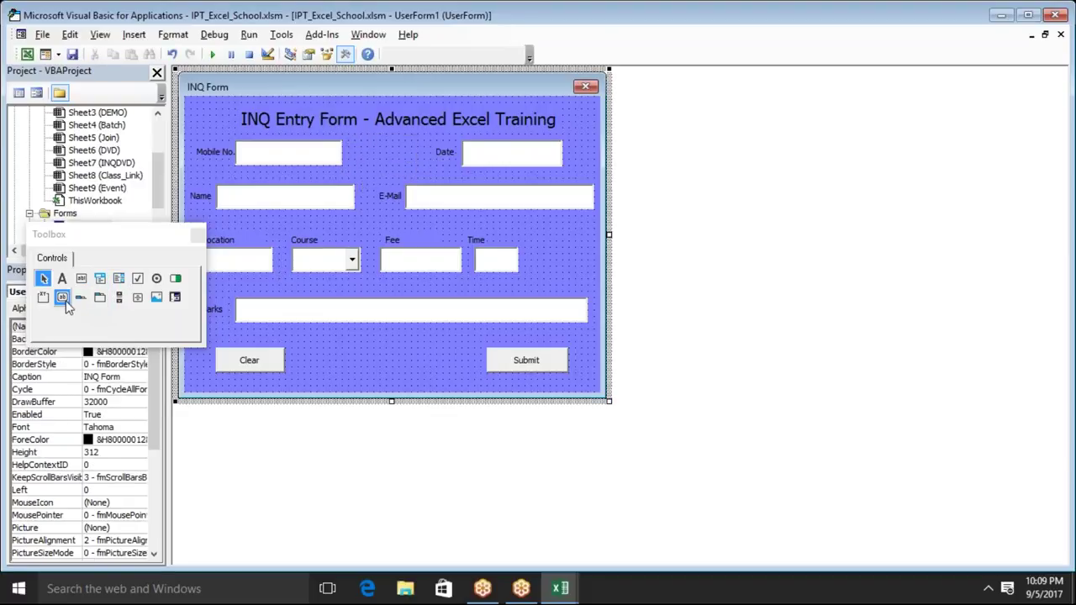
click(62, 296)
drag(356, 141, 408, 167)
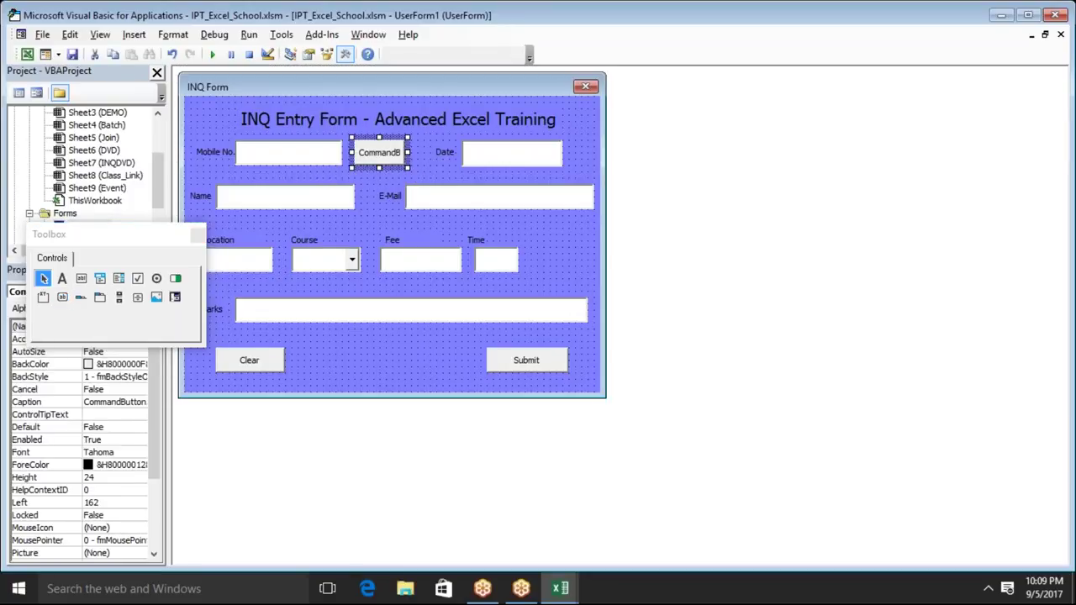
click(401, 165)
key(BackSpace)
key(BackSpace)
key(BackSpace)
text(Ch)
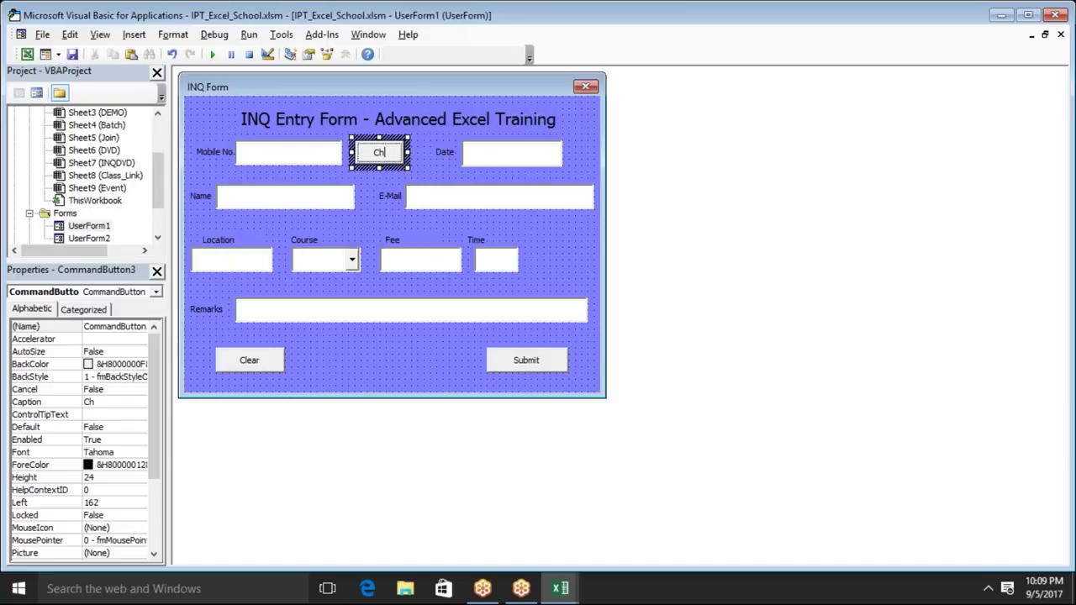
text(eck)
click(371, 213)
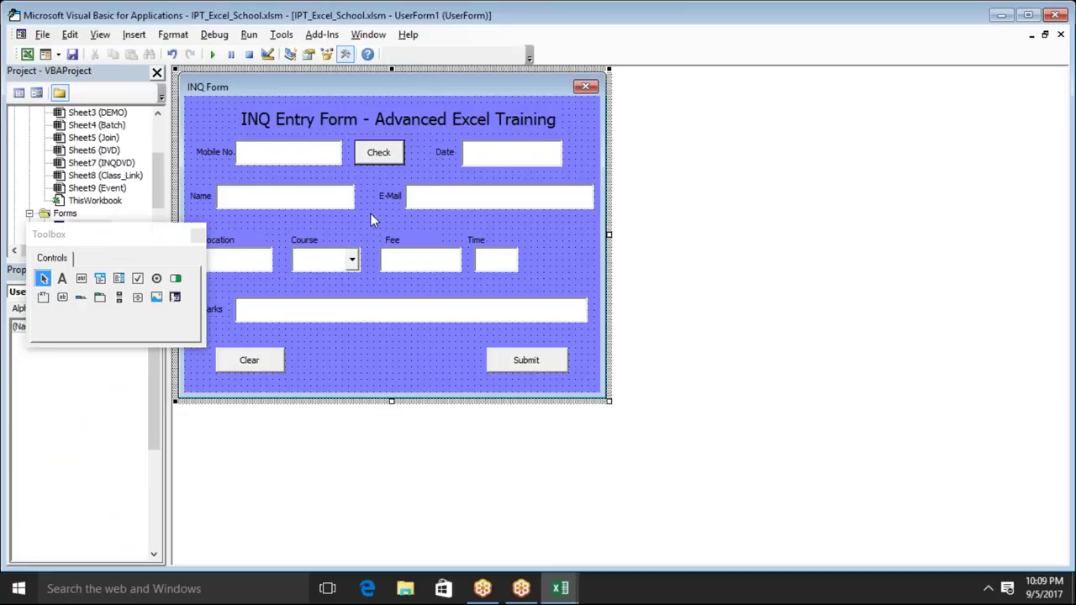
click(212, 55)
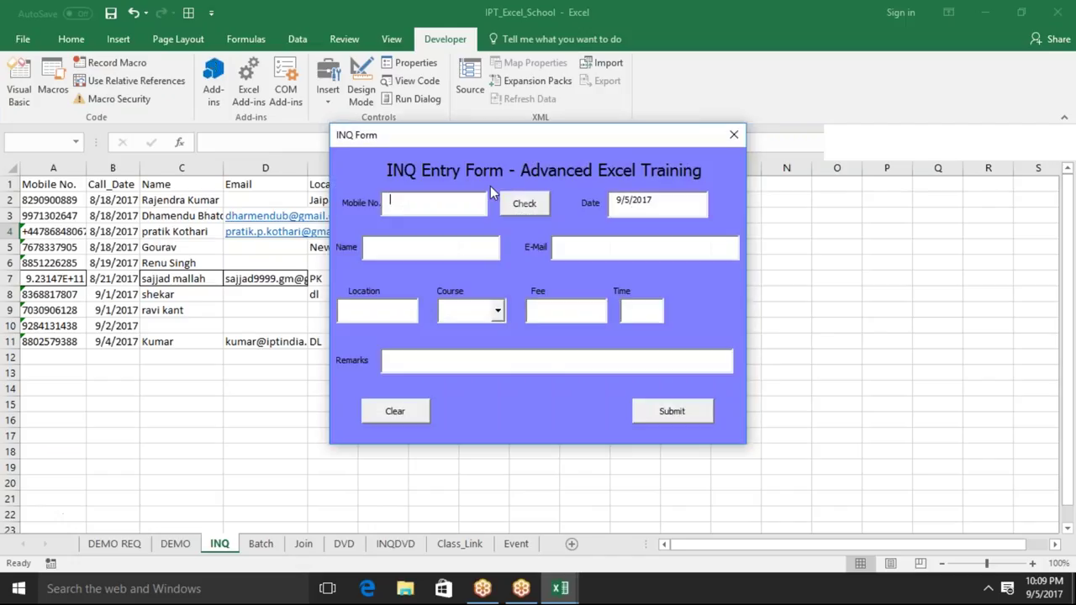
click(540, 207)
click(441, 201)
click(734, 143)
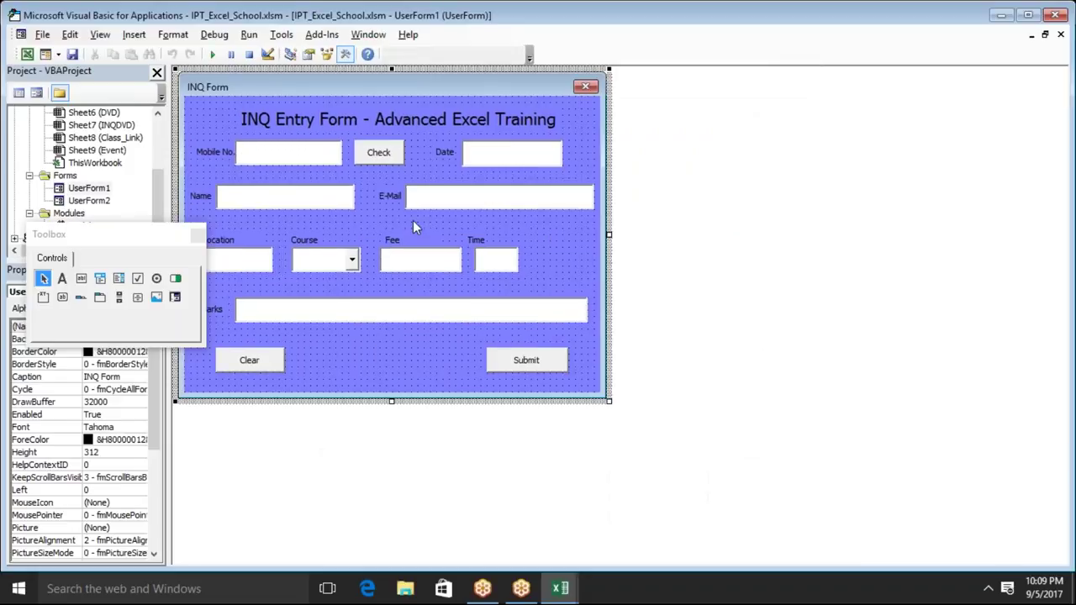
click(372, 160)
Close the Toolbox and inspect the Date text box's Enabled property, leaving it True
click(327, 160)
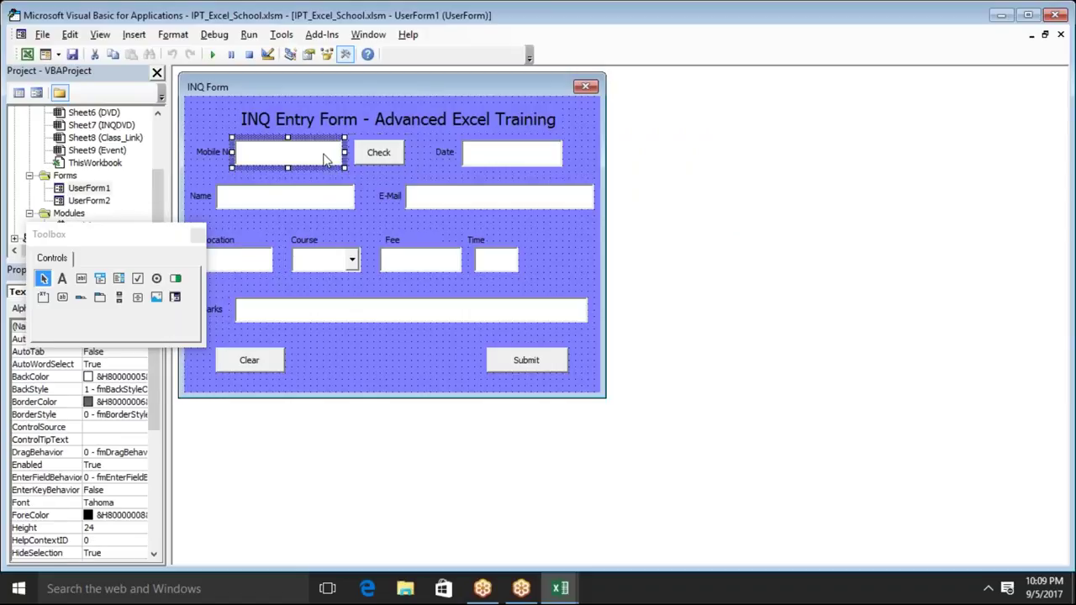
click(527, 164)
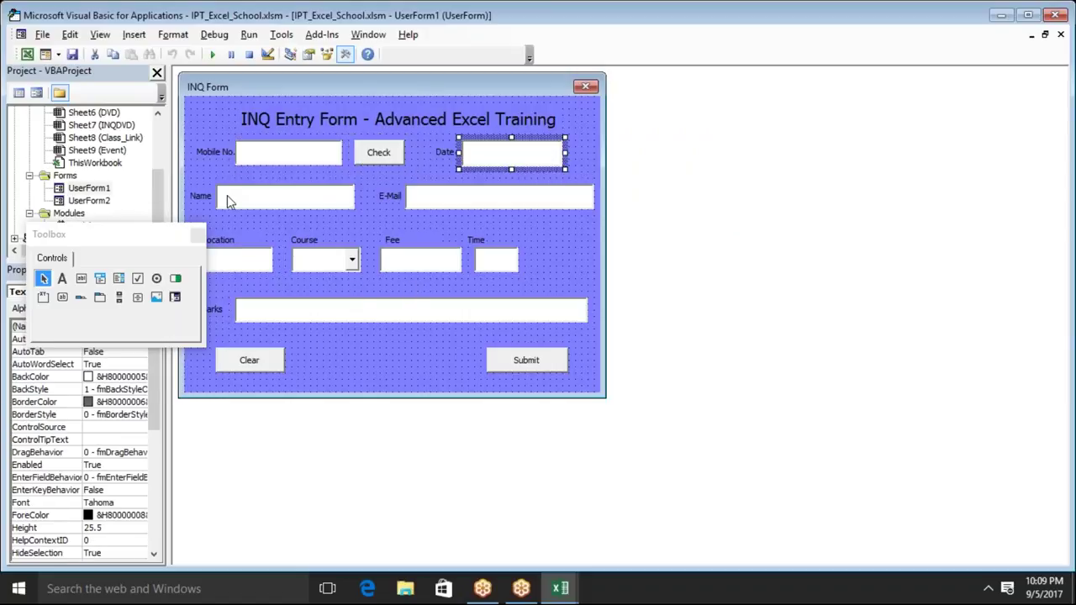
click(196, 239)
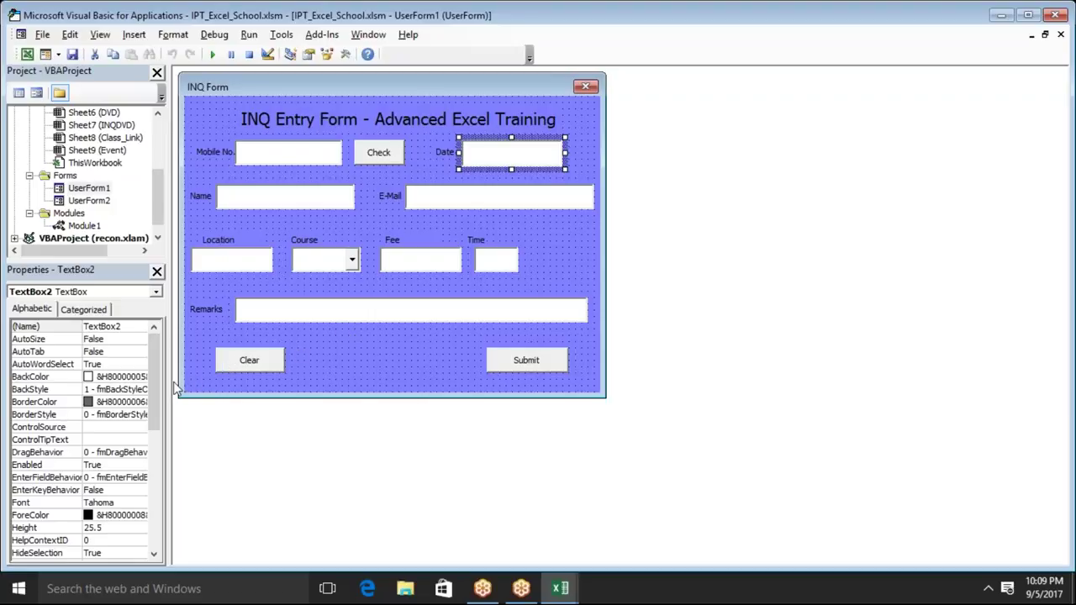
drag(160, 398, 158, 538)
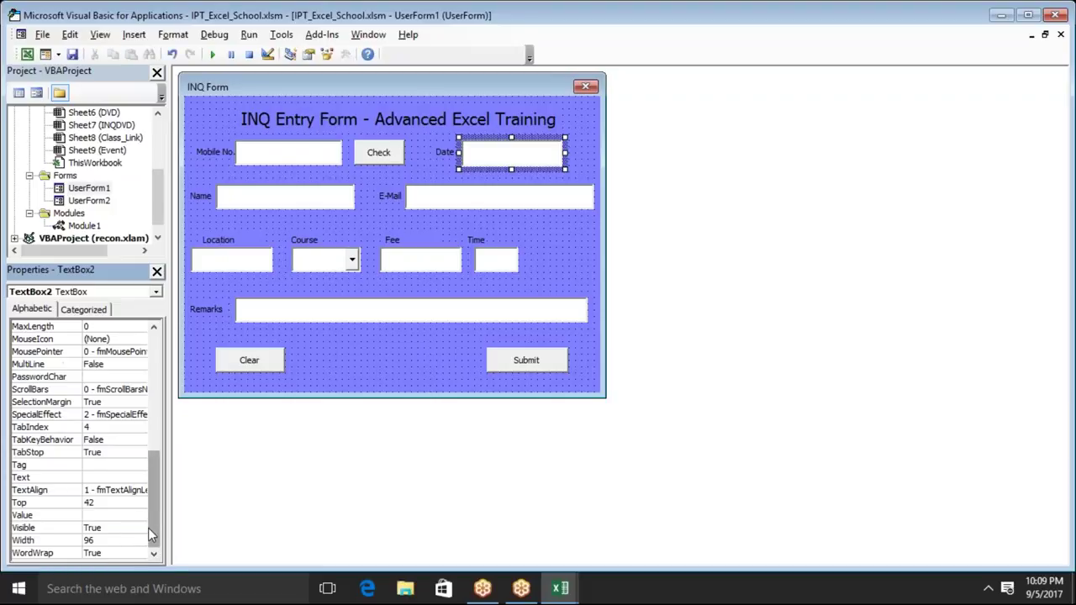
drag(148, 528, 152, 473)
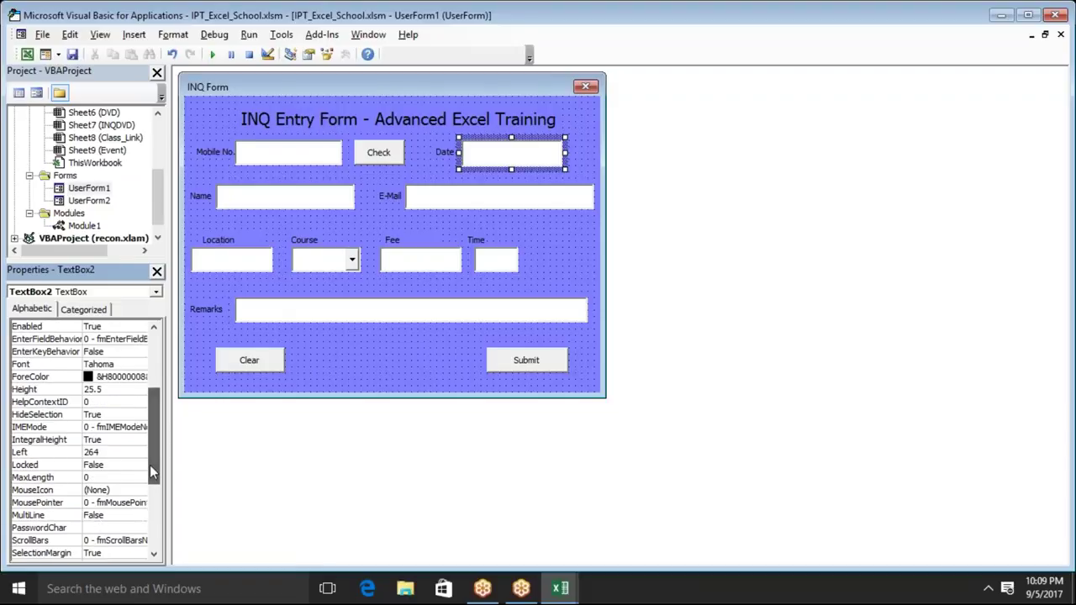
click(140, 328)
click(141, 328)
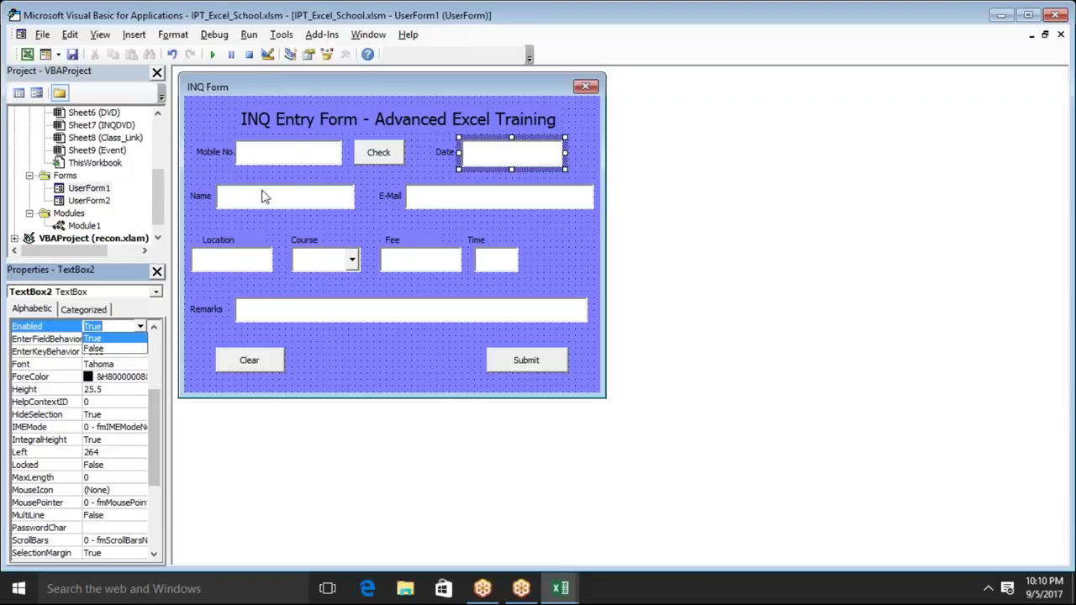
key(Escape)
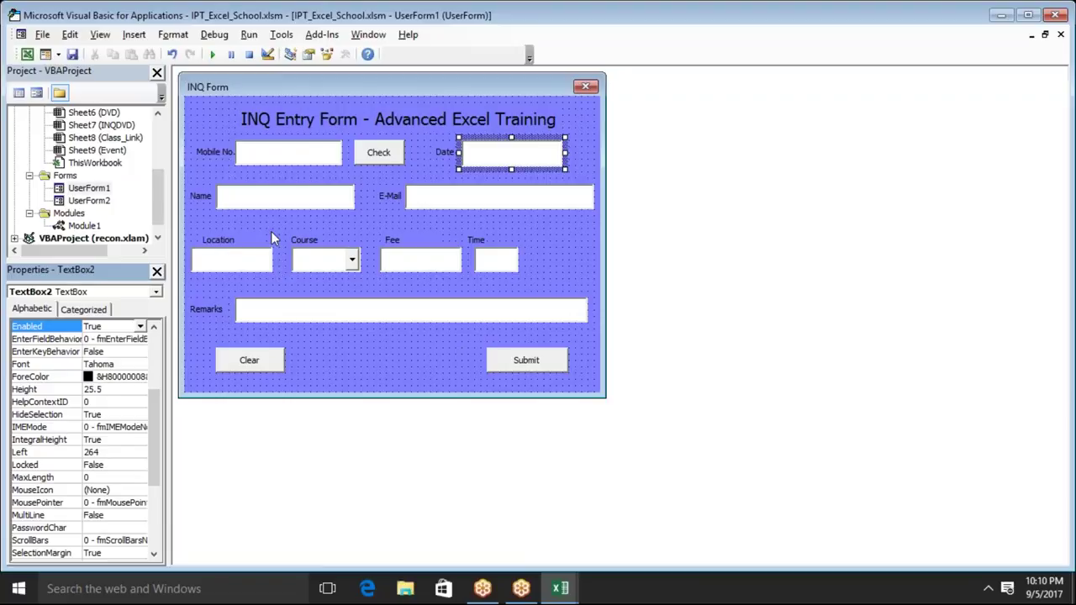
click(387, 371)
In UserForm_Initialize, add Me.TextBox2.Enabled = False above End Sub
key(F7)
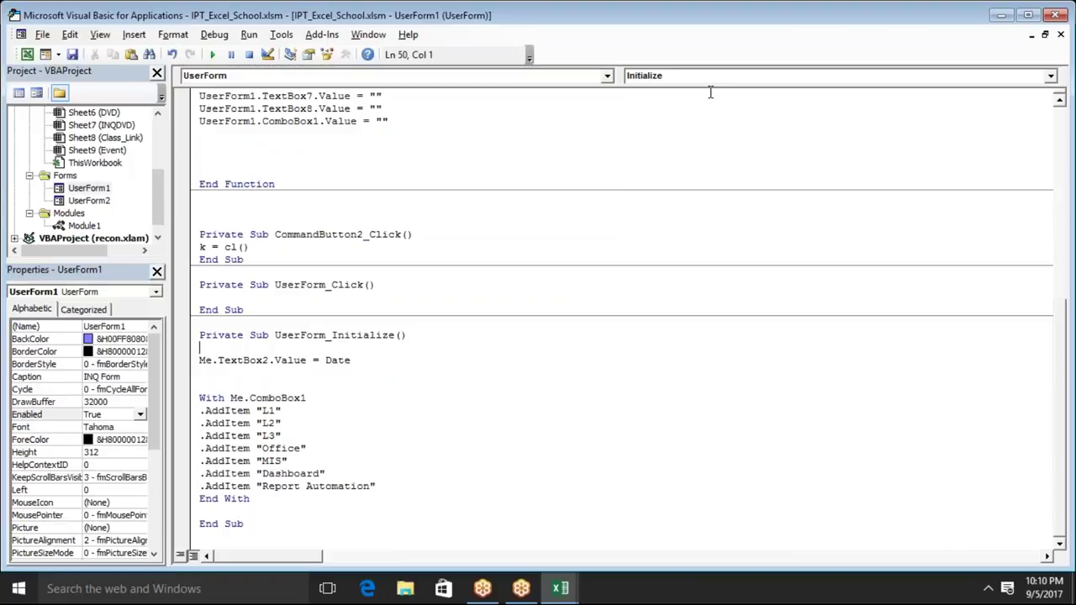
click(221, 513)
key(Return)
key(Return)
text(me.)
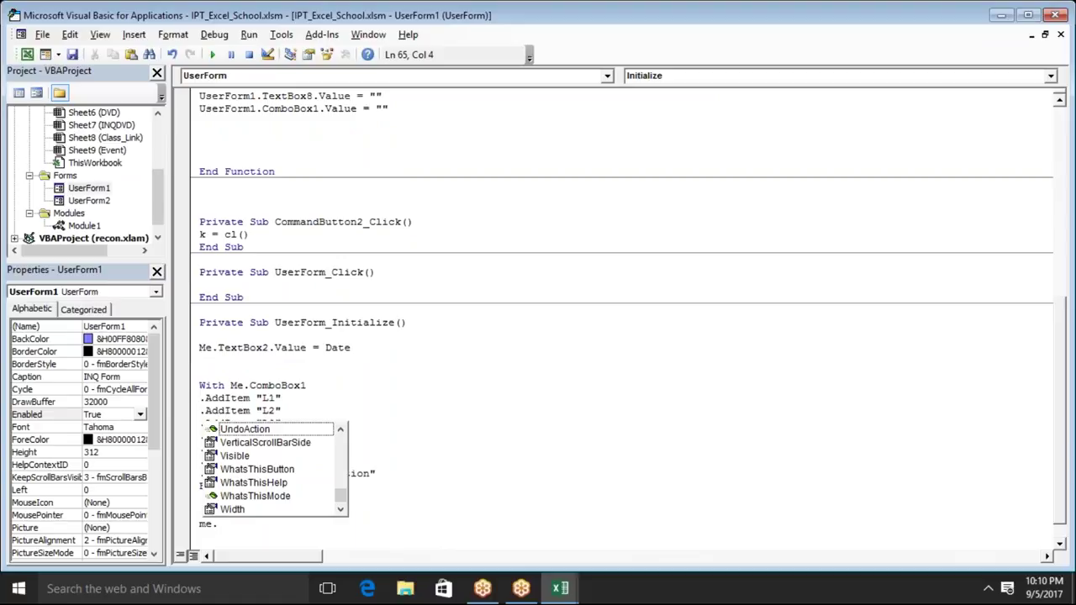
text(t)
key(Down)
key(Down)
key(Tab)
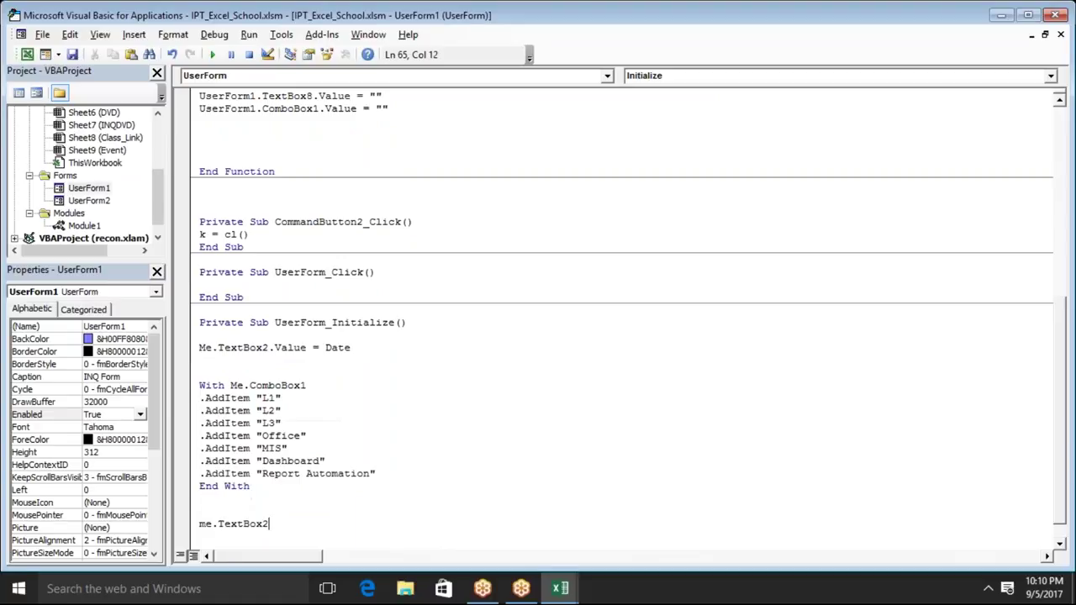
text(.)
text(e)
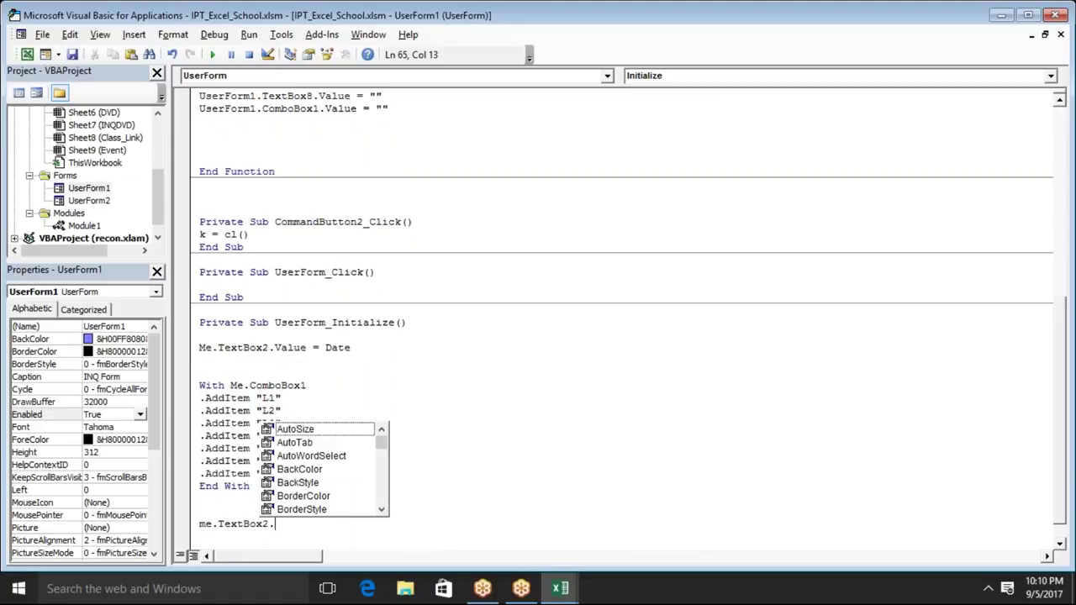
key(Tab)
text(=)
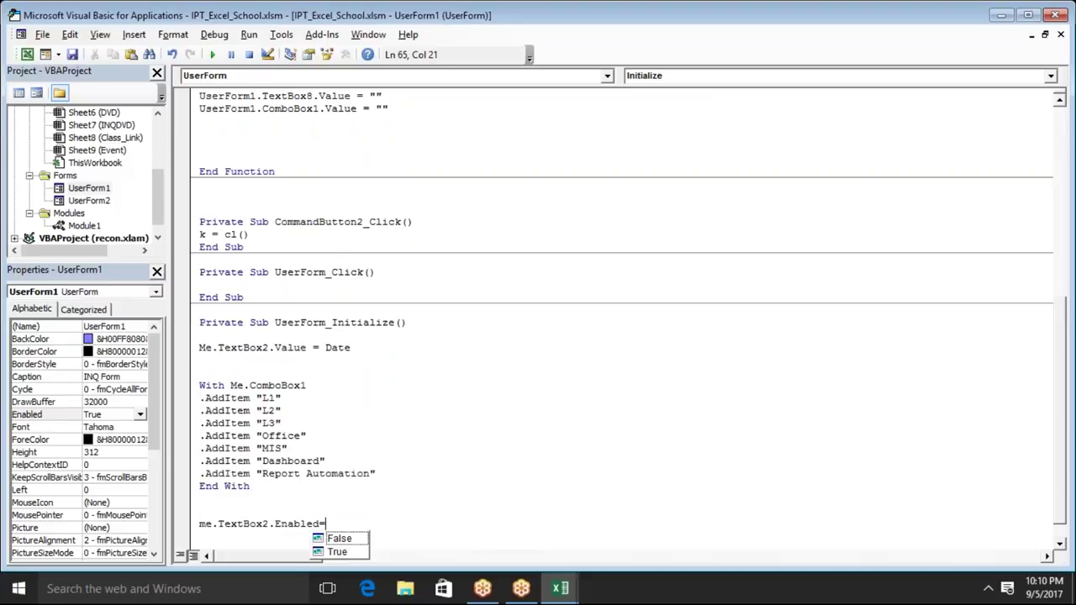
key(Tab)
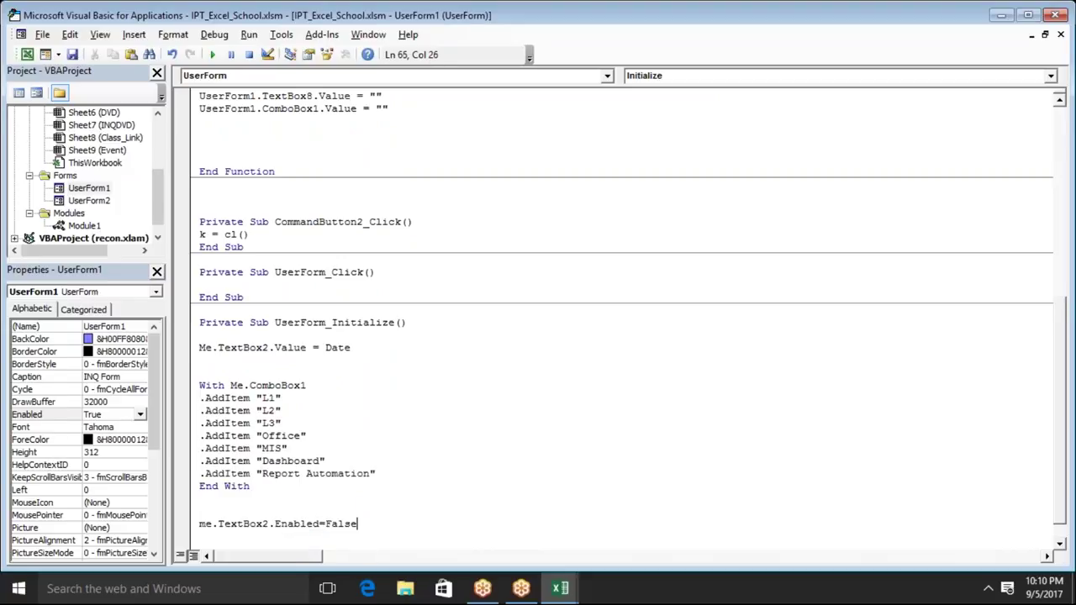
key(Return)
key(Return)
key(Return)
key(Return)
Copy the TextBox2 Enabled line and paste duplicates of it below
key(Up)
key(Up)
key(Up)
key(Up)
key(shift+End)
key(ctrl+c)
key(End)
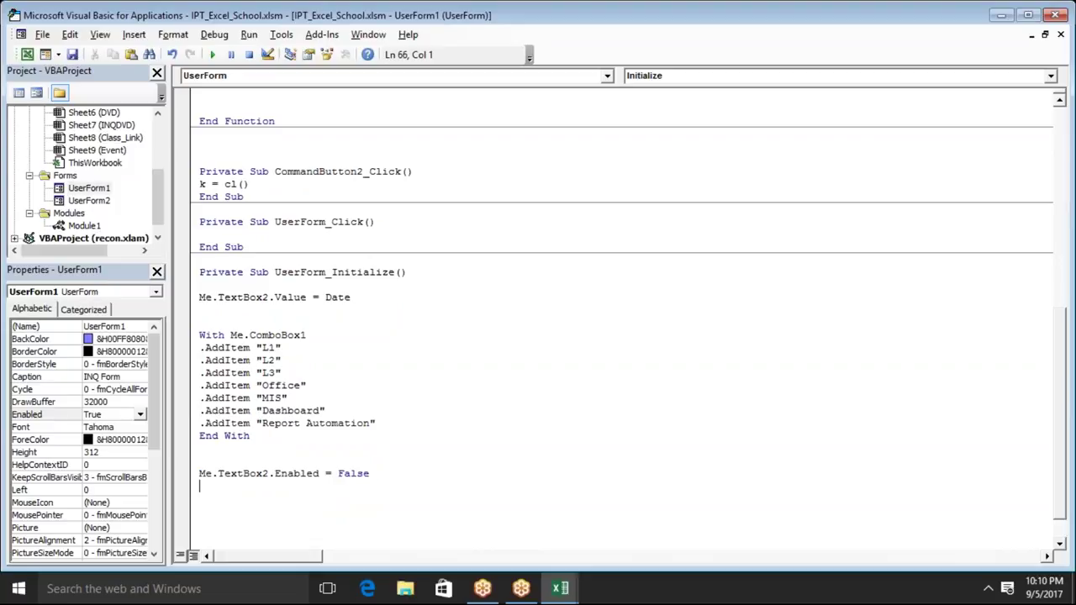
key(Return)
key(ctrl+v)
key(Return)
key(ctrl+v)
key(Return)
key(ctrl+v)
key(Return)
Change the duplicated lines to disable TextBox3, TextBox4 and TextBox5
click(271, 486)
key(BackSpace)
text(3)
key(Down)
key(BackSpace)
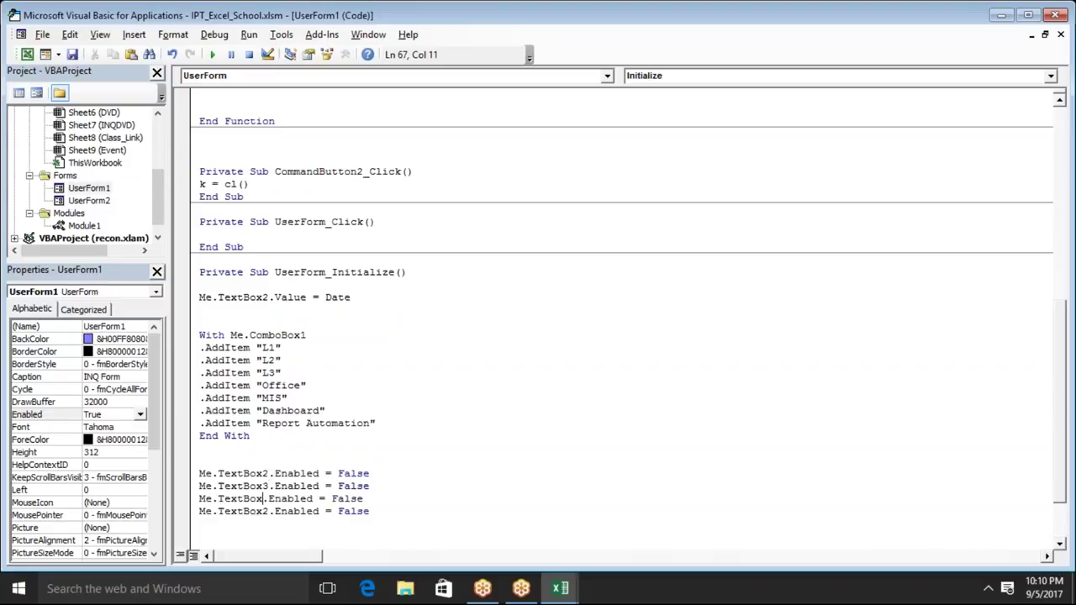
text(4)
key(Down)
key(BackSpace)
text(5)
Paste two more Enabled lines and set them to TextBox6 and TextBox7
key(Down)
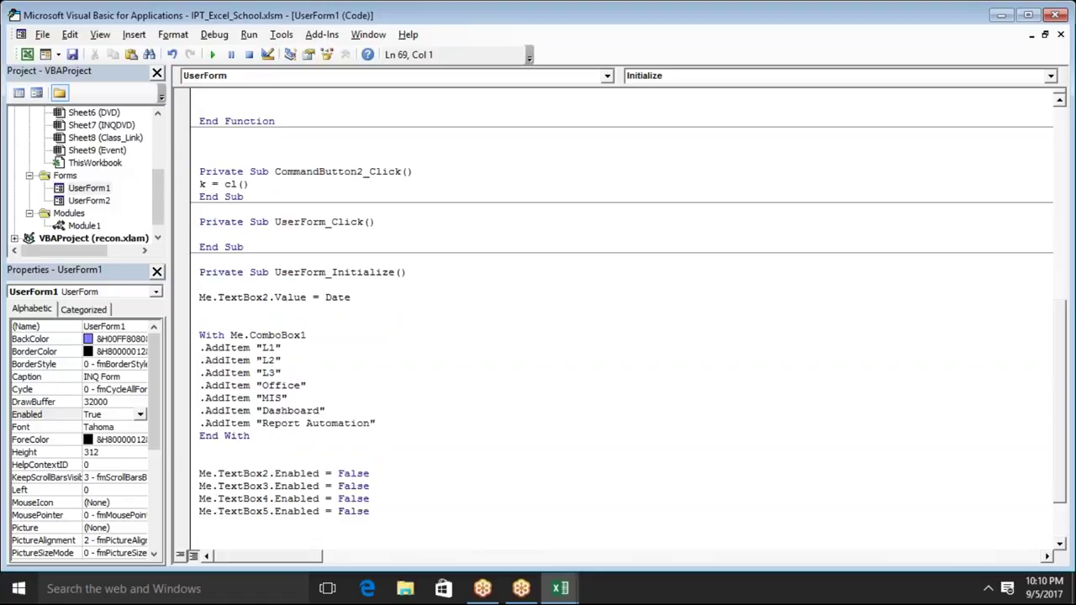
key(ctrl+v)
key(ctrl+v)
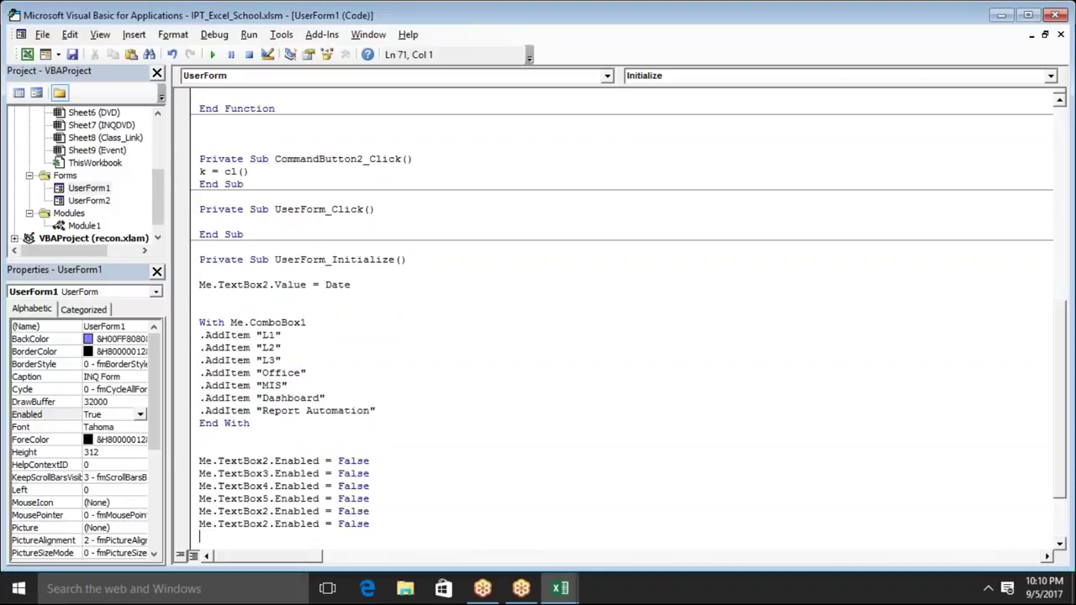
click(271, 512)
key(BackSpace)
text(6)
key(Down)
key(BackSpace)
text(7)
Paste one more Enabled = False line and change it to TextBox8
key(Up)
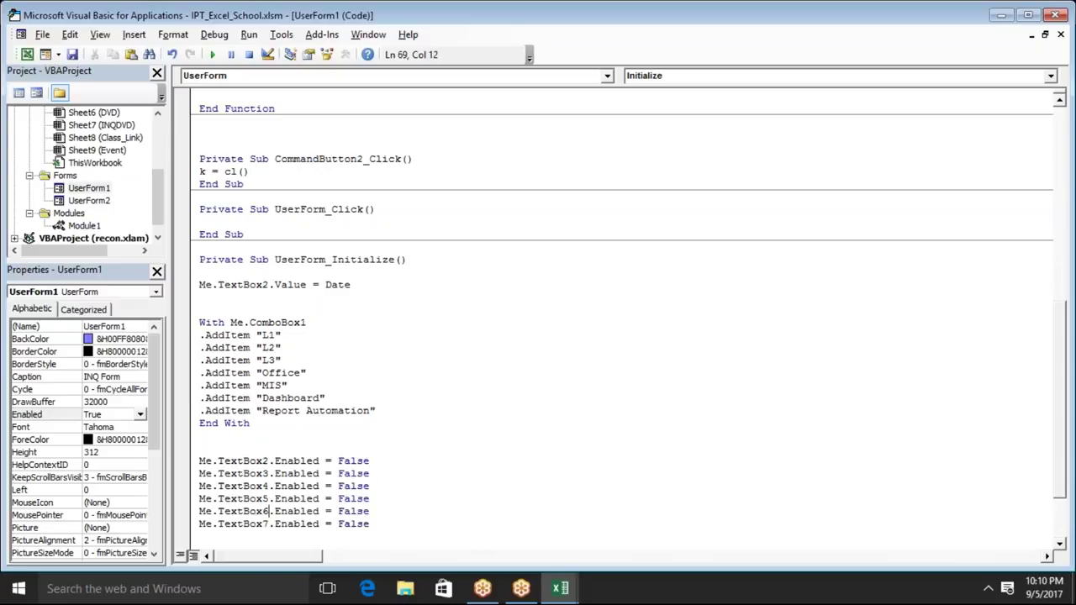
key(Up)
key(Up)
key(Up)
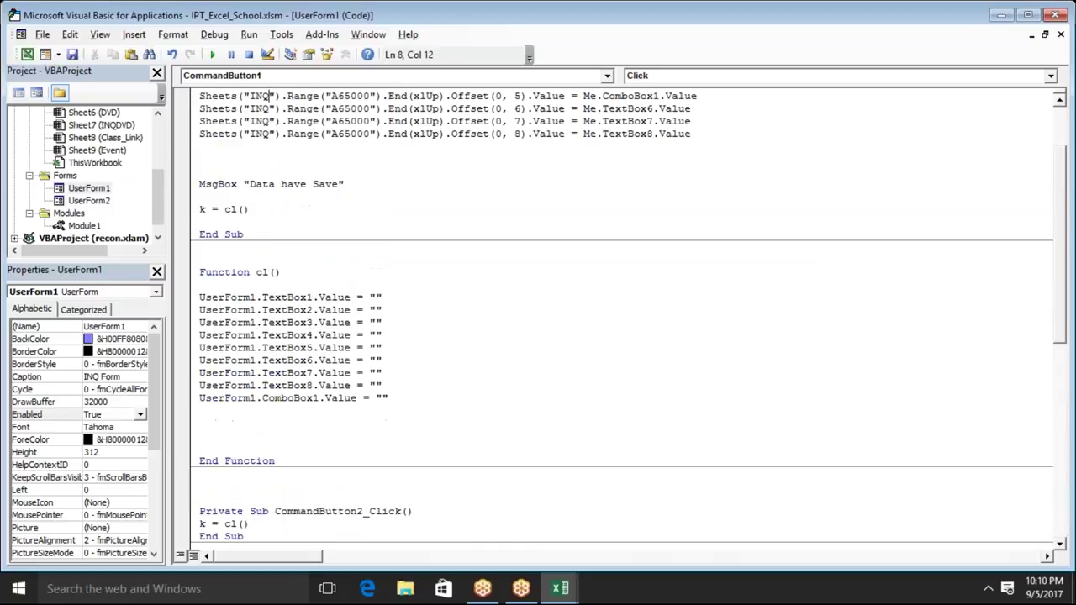
click(199, 485)
scroll(618, 320, down, 2)
click(250, 448)
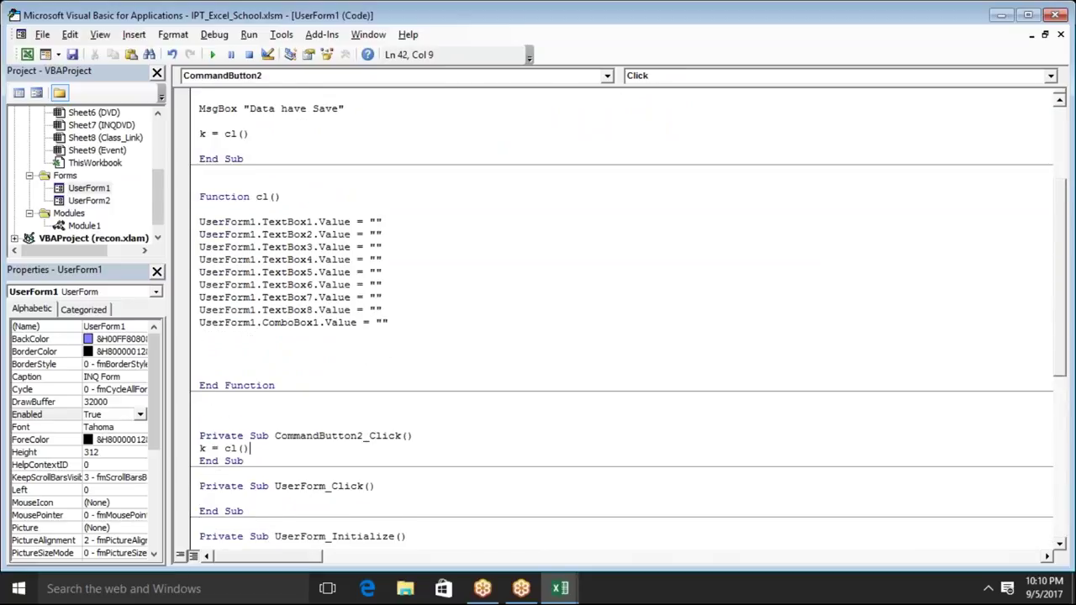
key(Down)
key(Down)
key(Down)
click(200, 448)
key(ctrl+v)
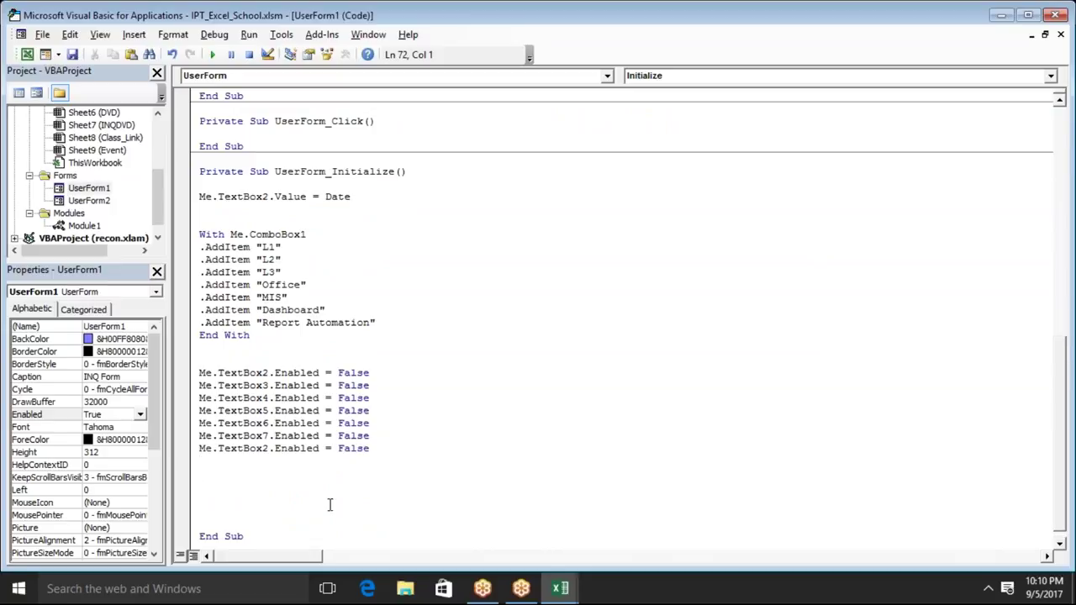
click(270, 448)
key(BackSpace)
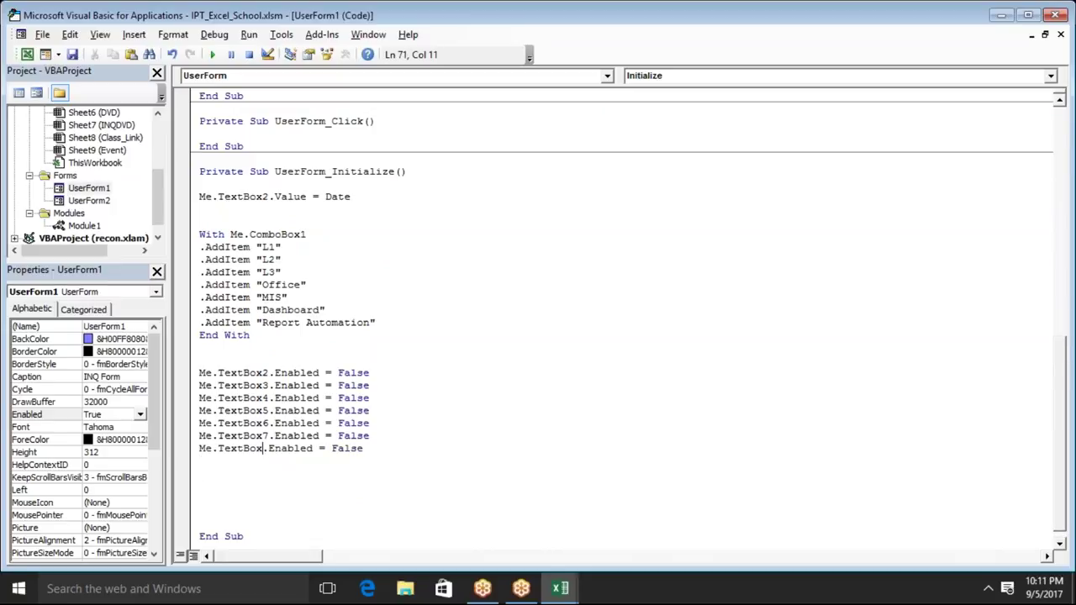
text(8)
Add Me.ComboBox1.Enabled = False to disable the course combo box
click(269, 459)
text(me.co)
key(Tab)
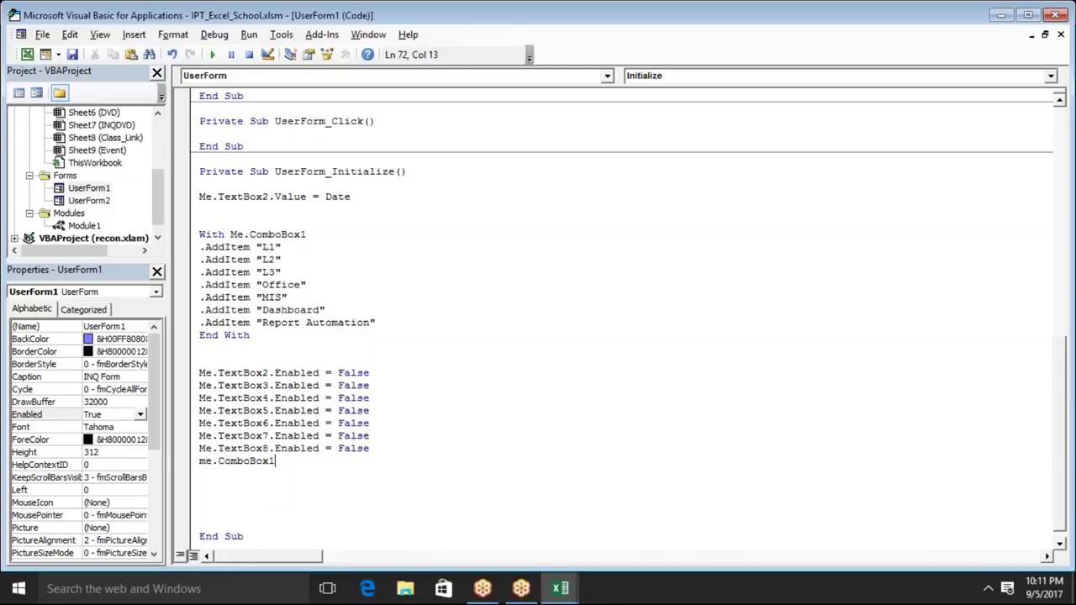
text(.e)
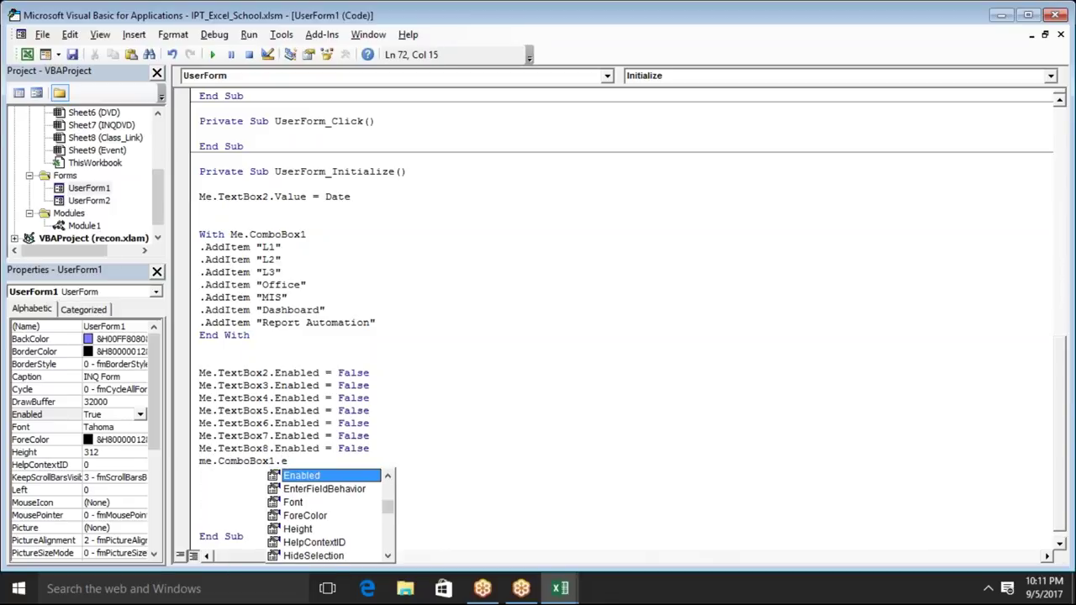
key(Tab)
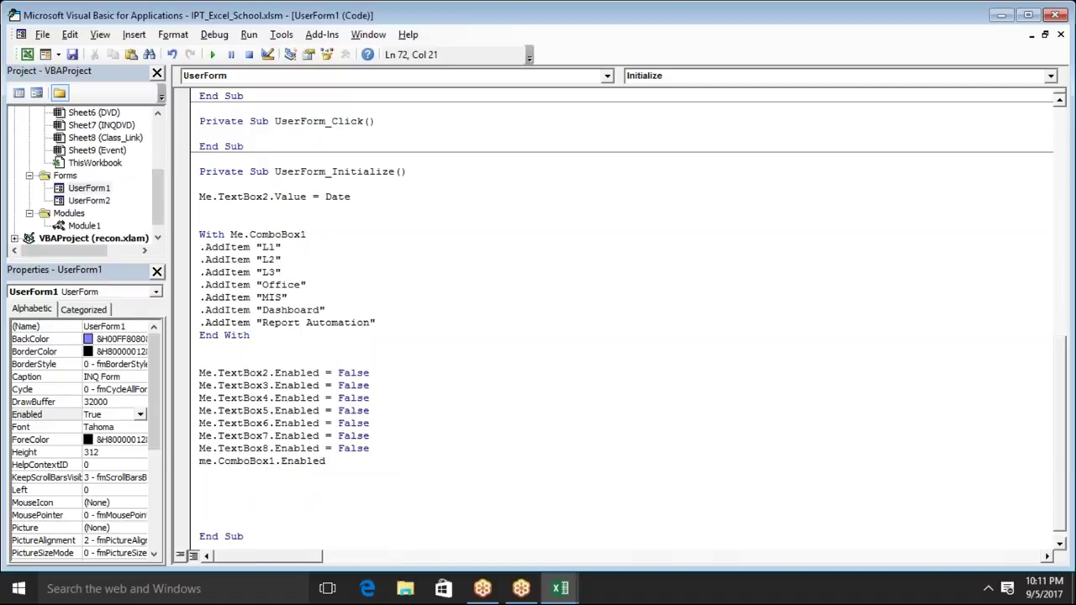
text(= f)
key(Tab)
key(Return)
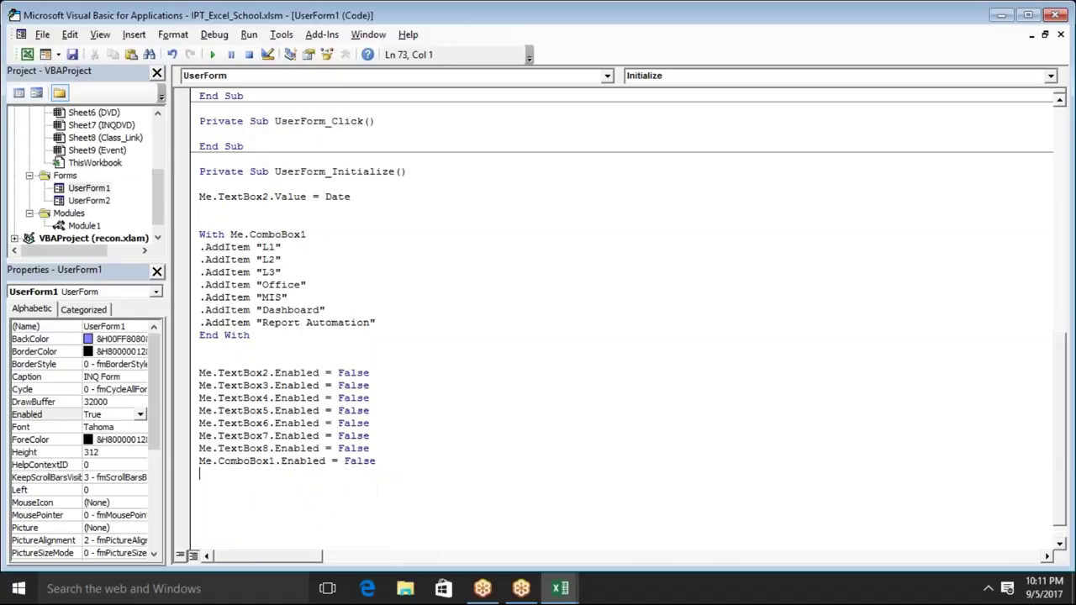
Run the INQ Entry Form and enter a mobile number in the Mobile No. field
click(211, 54)
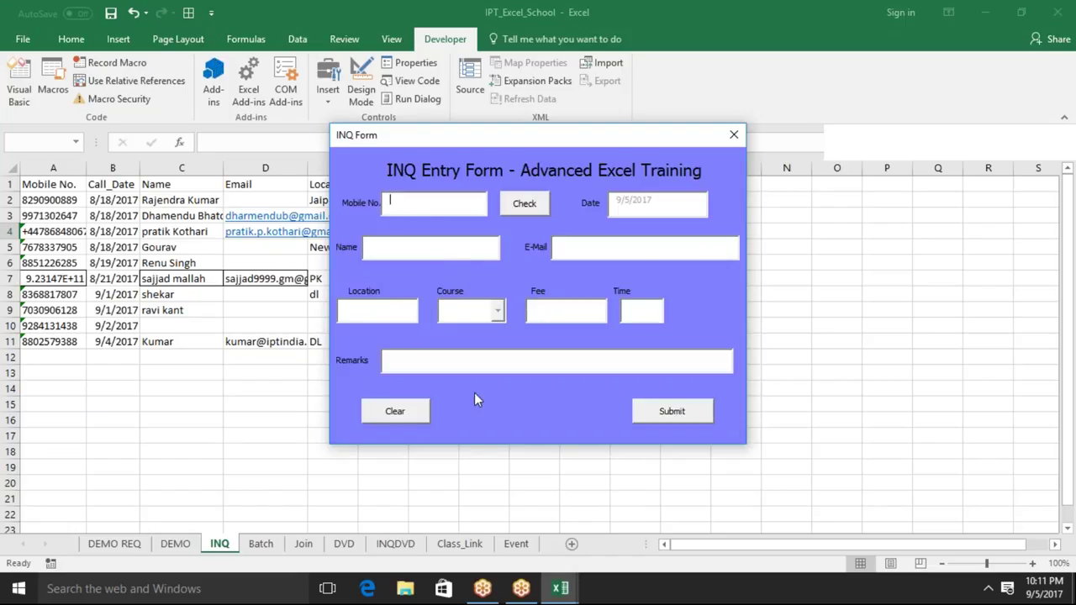
Close the running form, open the Check button's click code, and declare Dim c As Integer
click(734, 136)
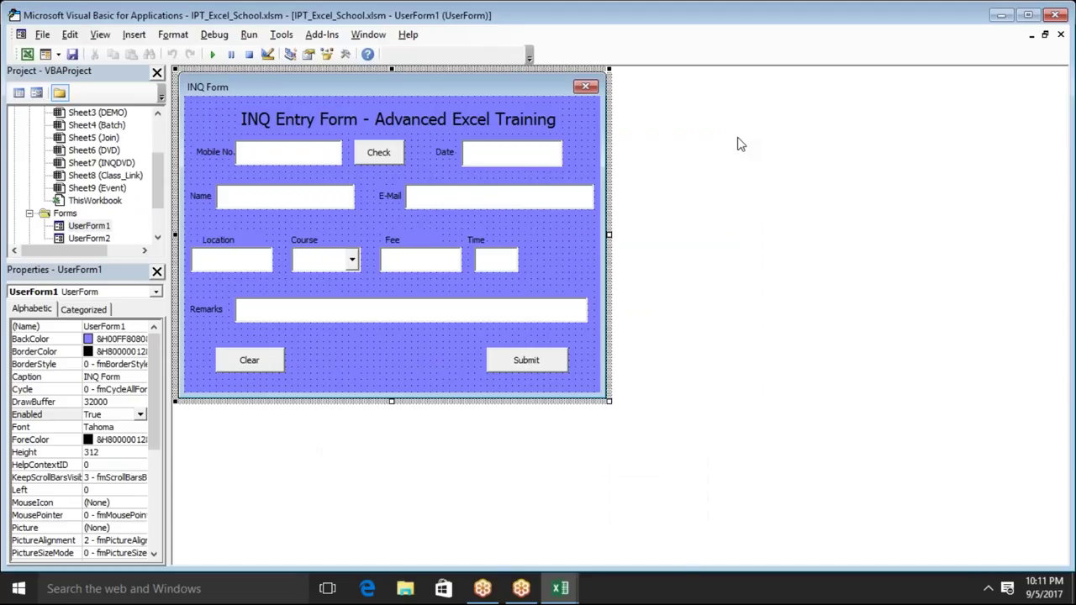
double_click(395, 162)
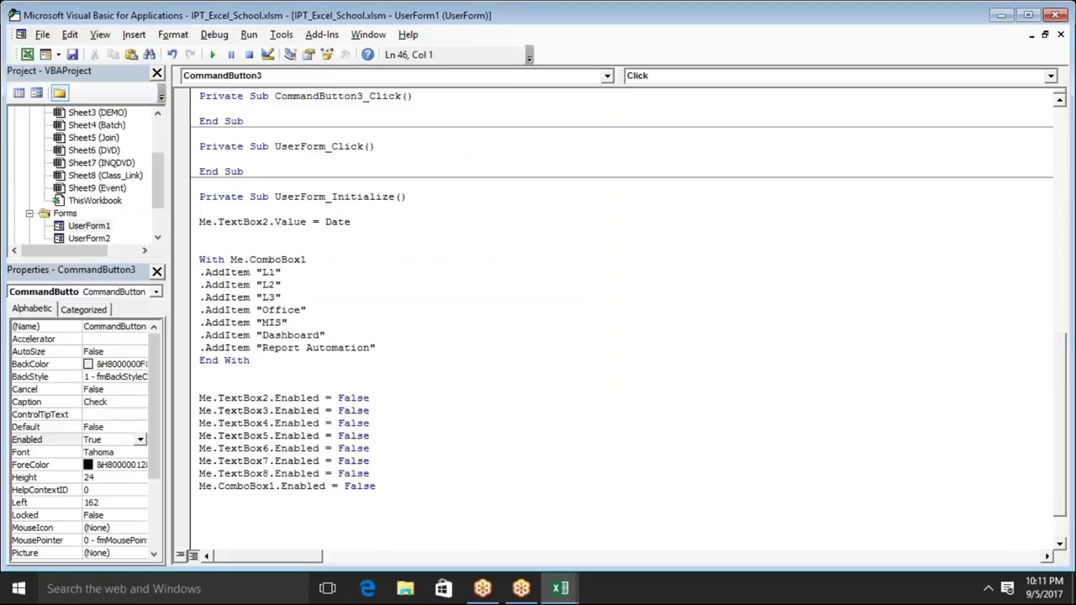
key(Return)
key(Return)
key(Return)
key(Up)
key(Up)
key(Up)
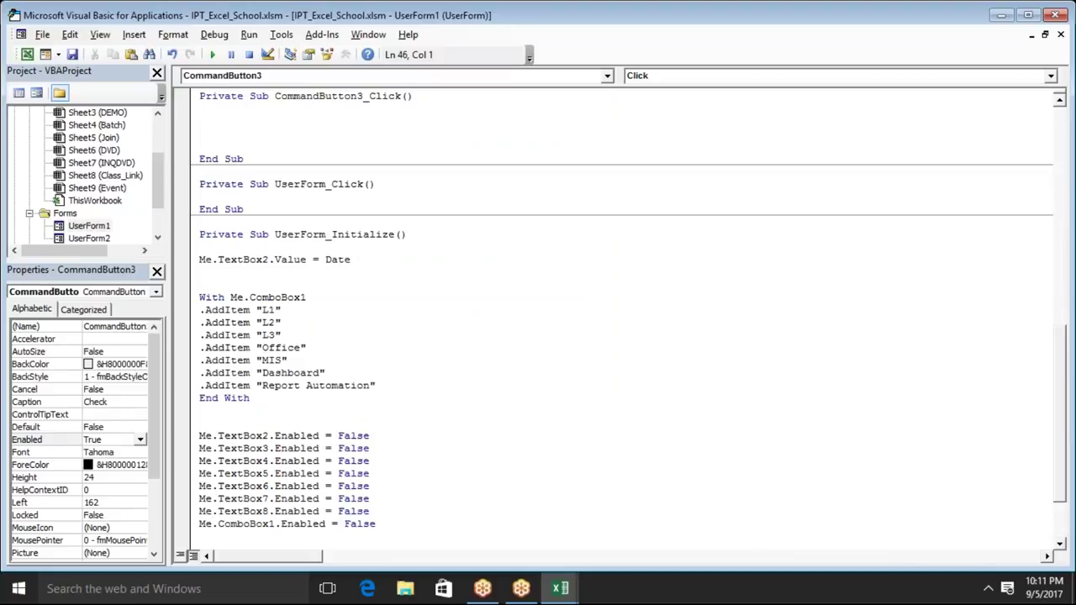
key(Return)
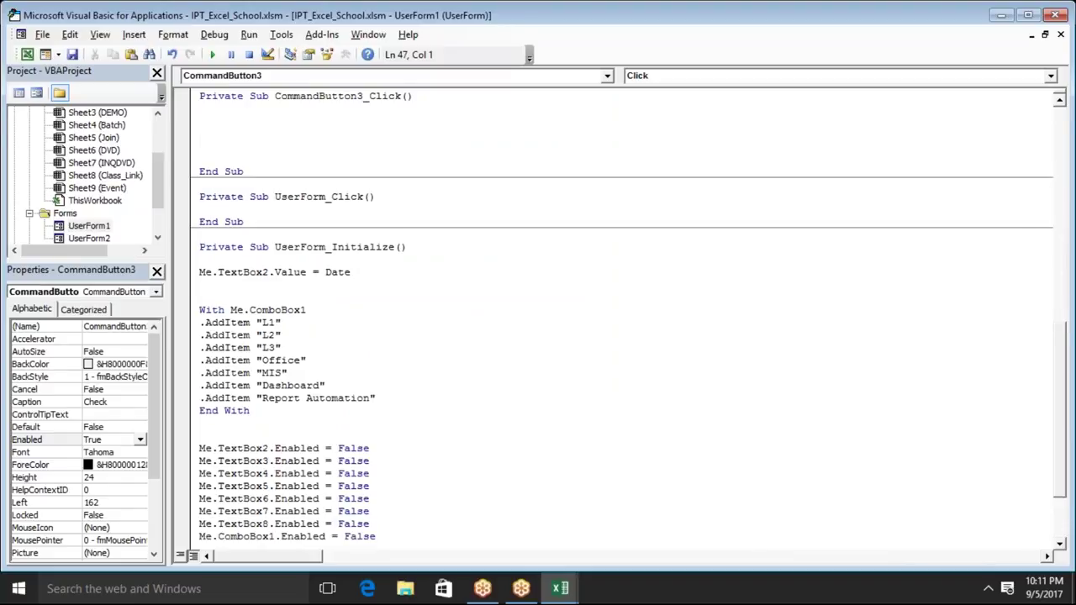
text(dim c as )
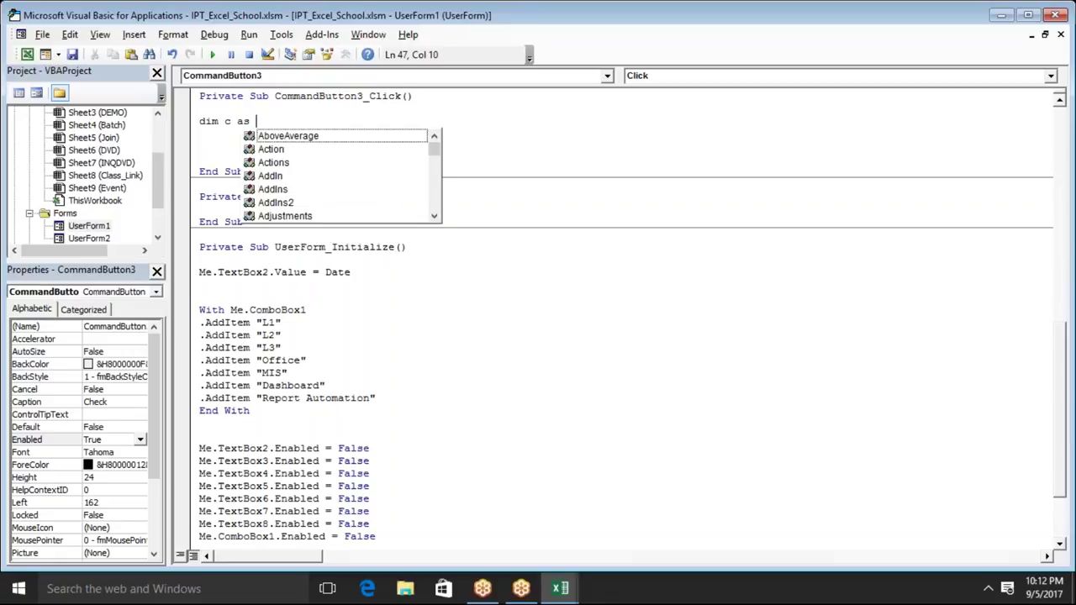
text(int)
key(Return)
key(Return)
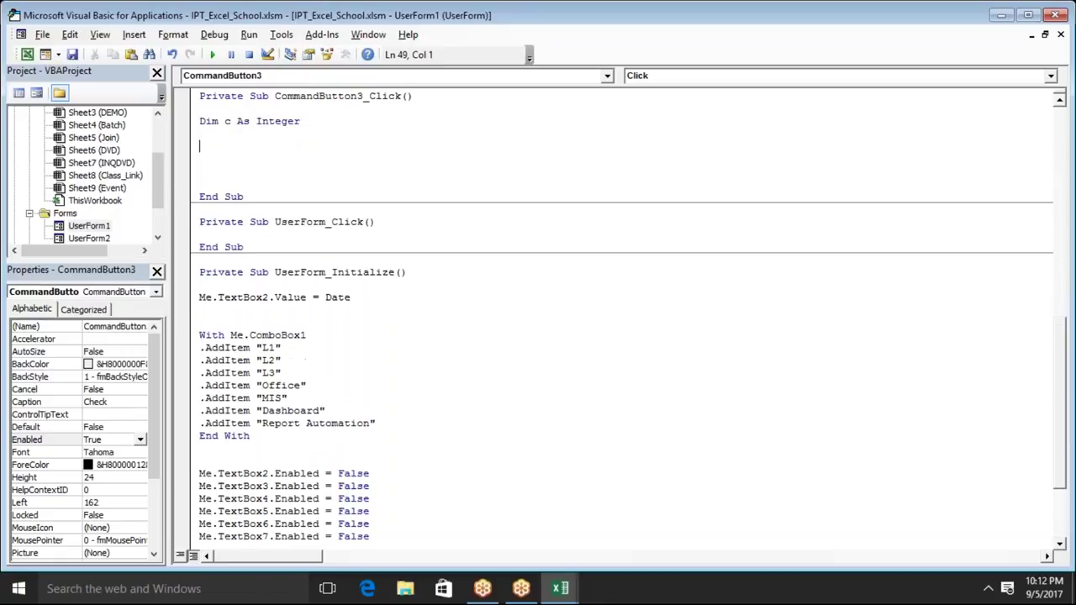
Set c to CountIf of Me.TextBox1.Value over Sheets("INQ").Range("A:A"), then begin If c >= 1 Then
text(c=application)
text(.wo)
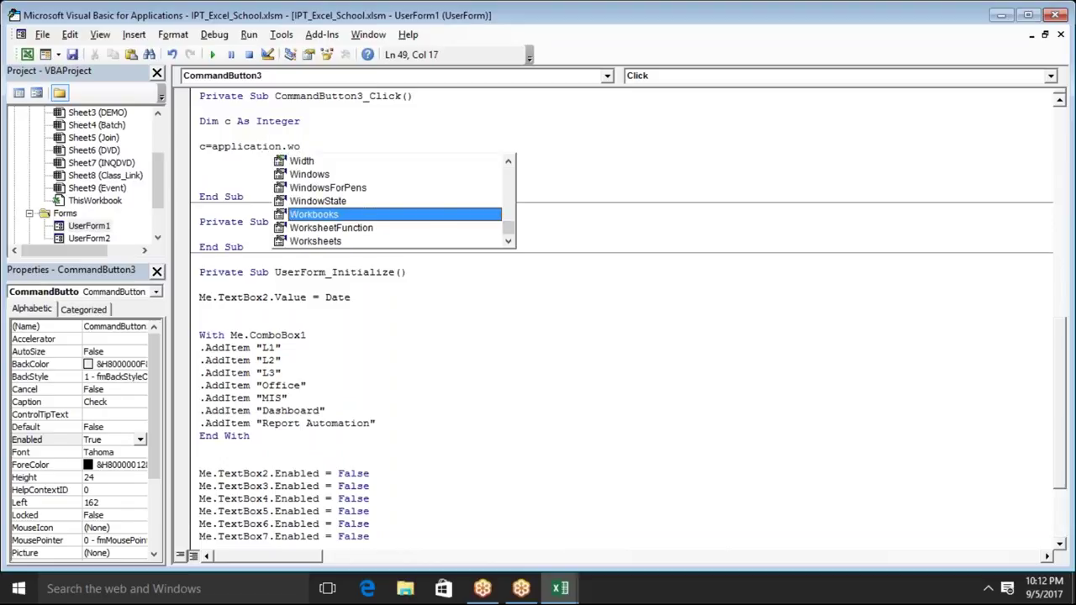
key(Down)
key(Tab)
text(.co)
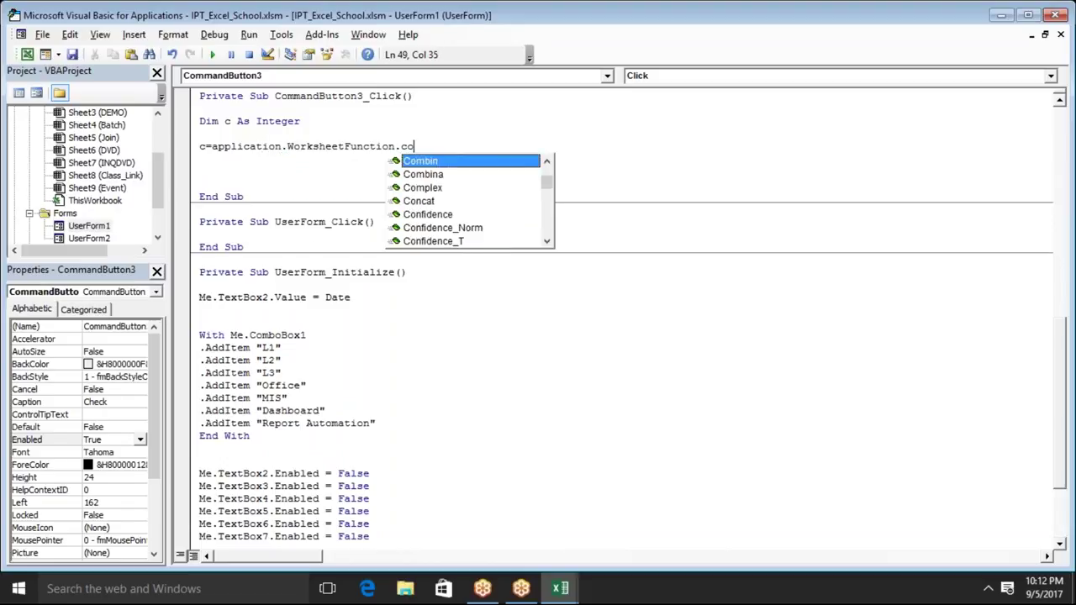
text(u)
key(Down)
key(Down)
key(Down)
key(Tab)
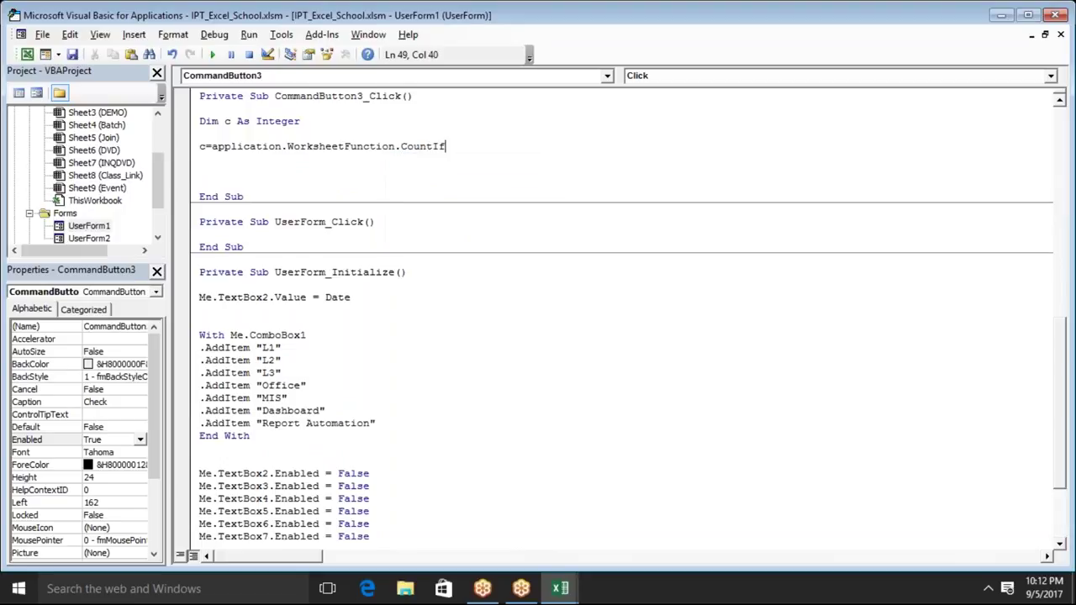
text(()
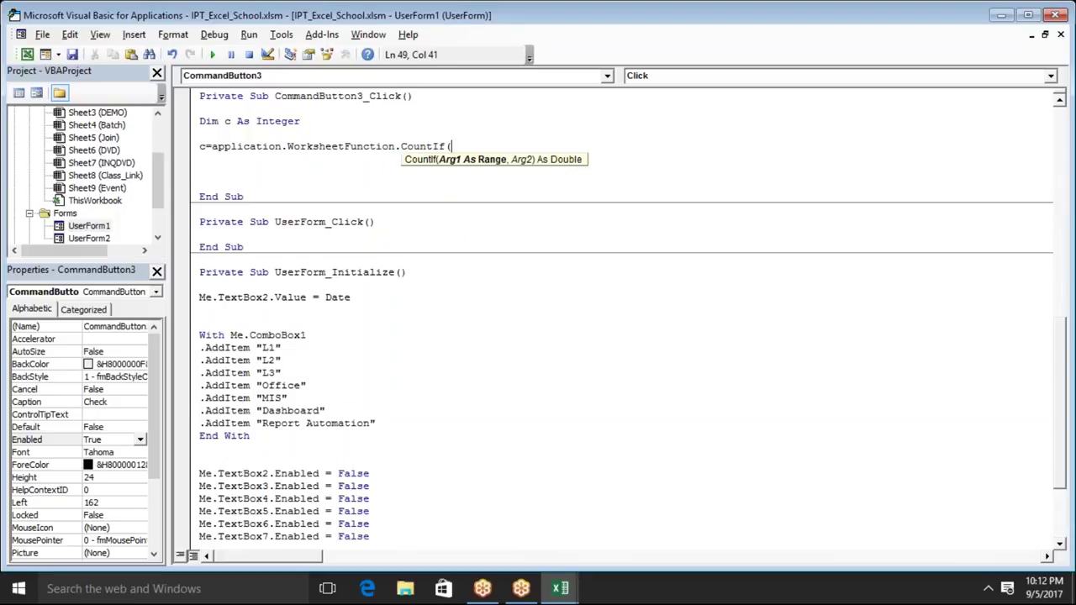
text(sheets)
text(("INQ")
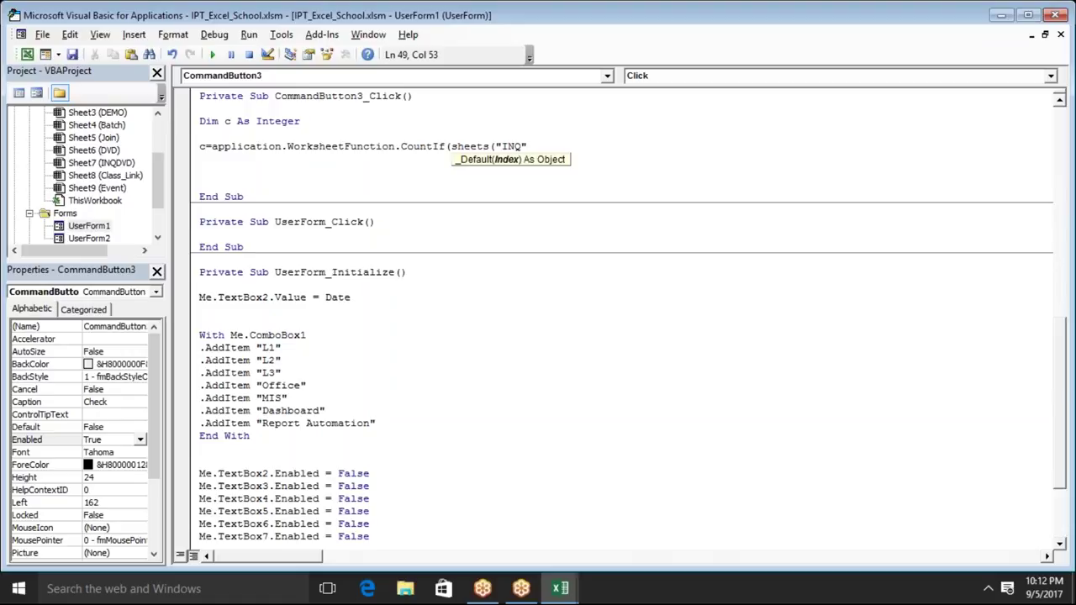
text().range("A:A"),)
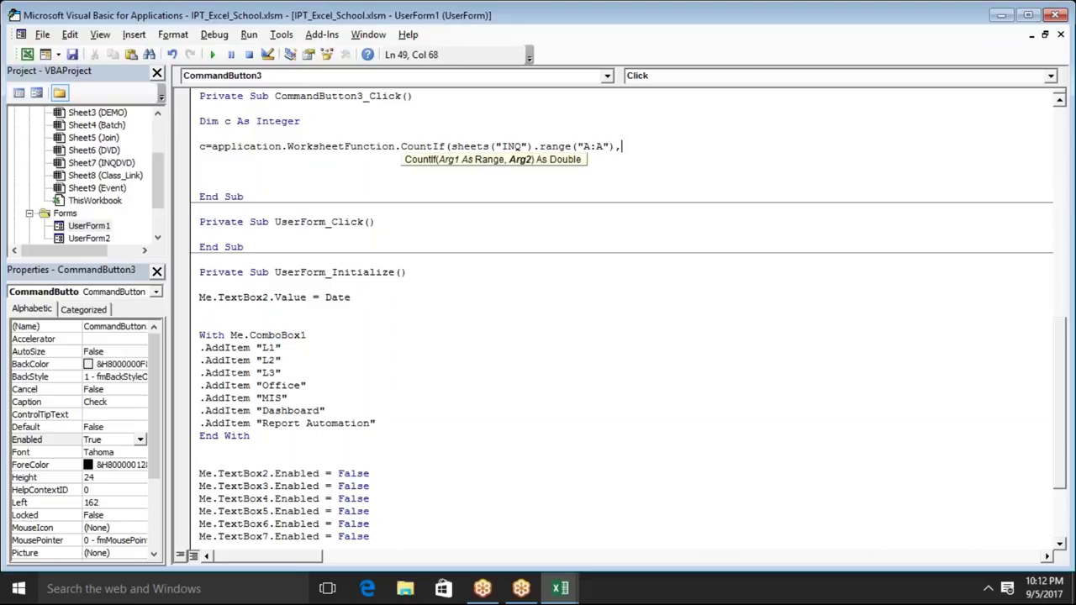
text(me)
text(.)
text(t)
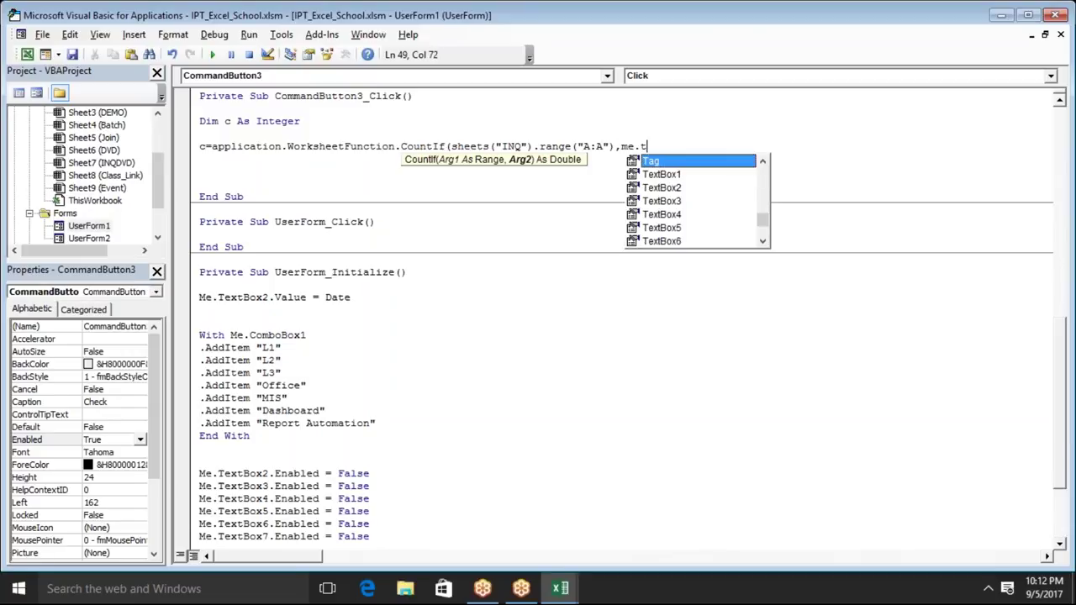
key(Down)
key(Tab)
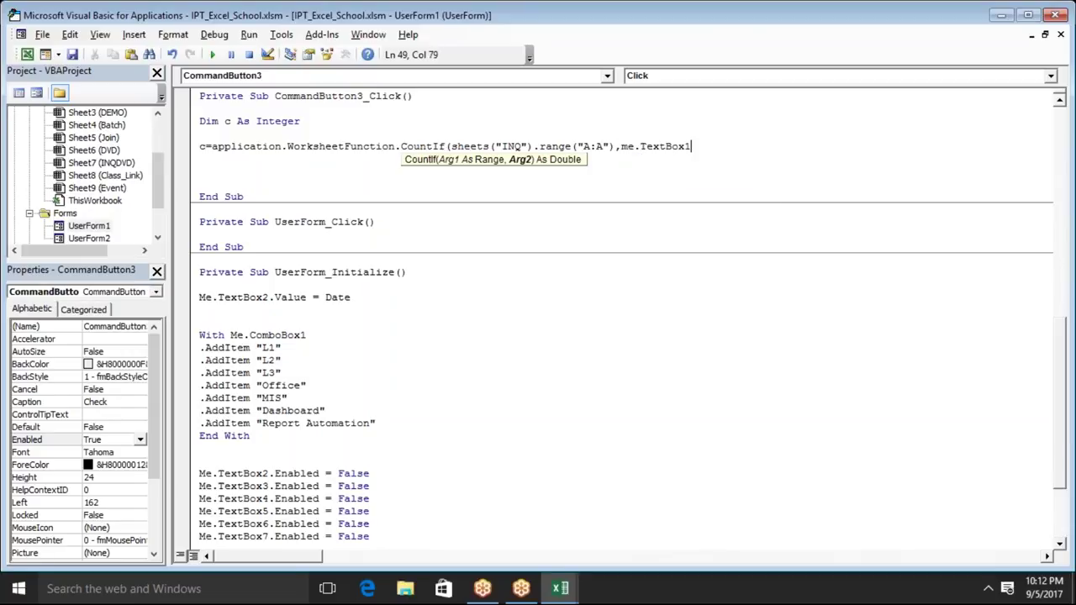
text(.v)
key(Tab)
text())
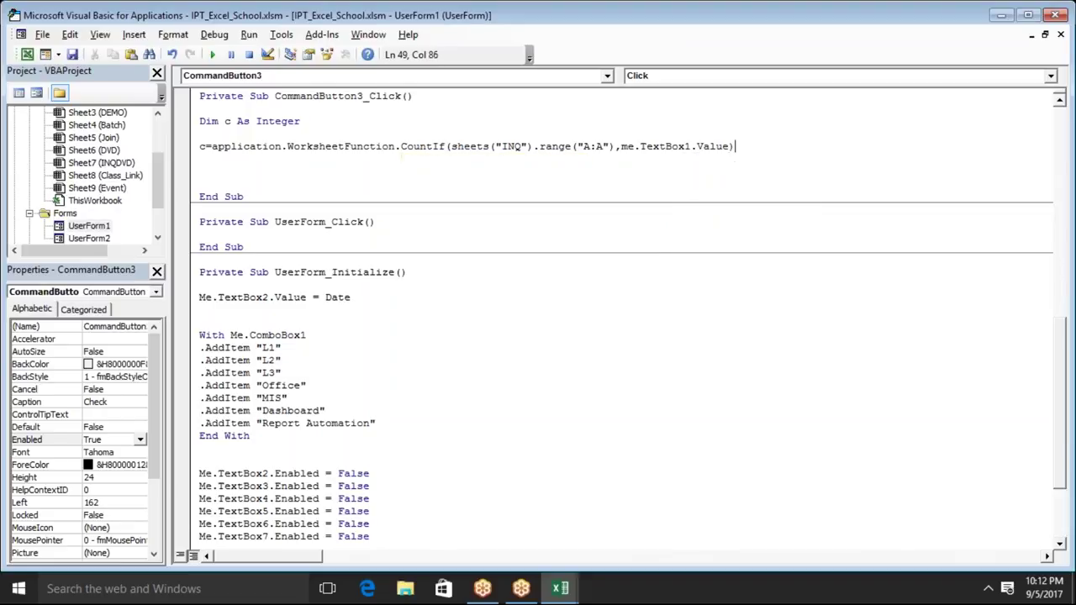
key(Return)
key(Return)
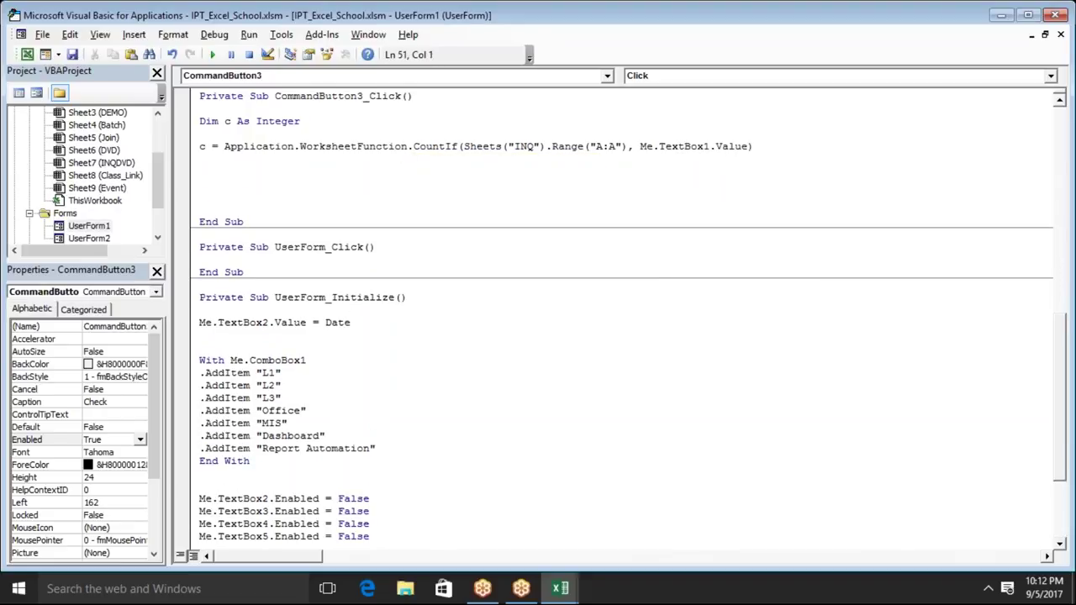
text(if C>=1 then)
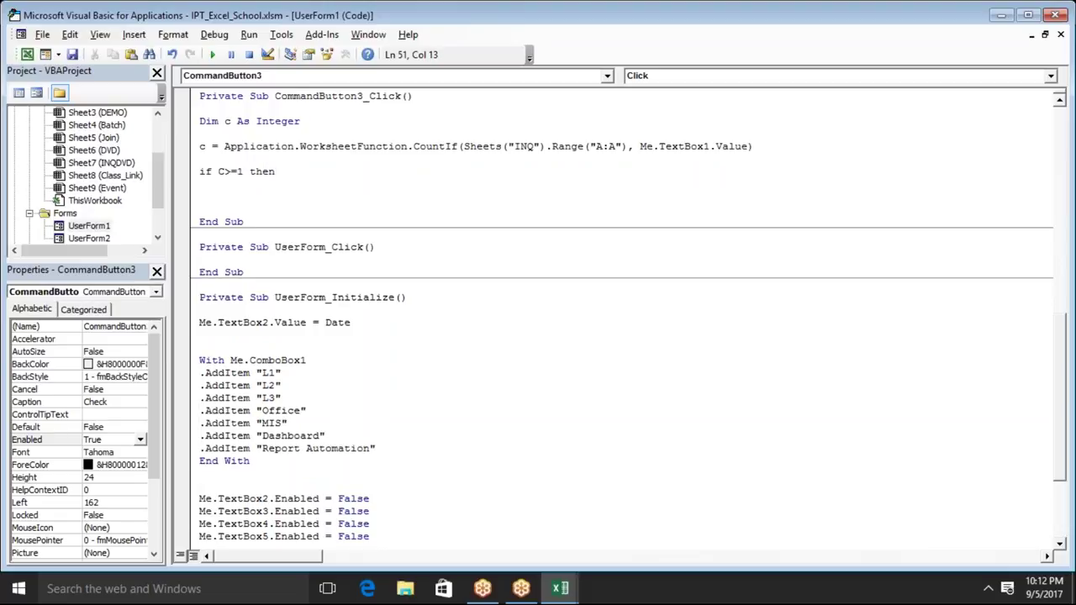
Finish the If c >= 1 Then line and declare variable r alongside c
key(Return)
key(Return)
key(Up)
key(Up)
key(Up)
key(Up)
key(Up)
key(Up)
click(212, 121)
click(228, 121)
text(, r)
Start the line r = Application.WorksheetFunction.Match below the If
key(Down)
key(Down)
key(Down)
key(Down)
key(Down)
text(r=application.)
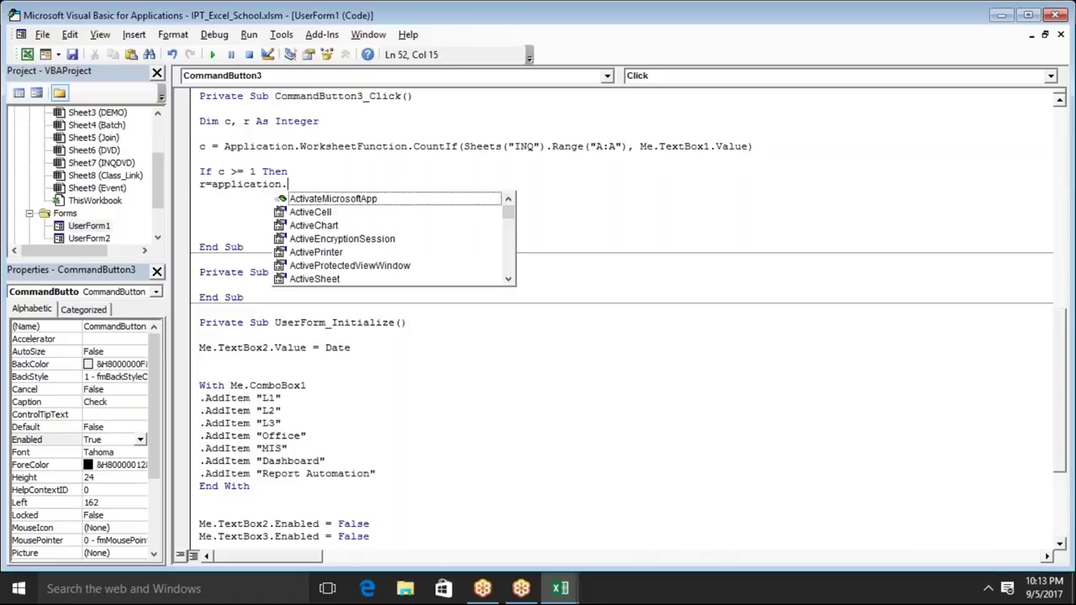
text(wo)
key(Down)
key(Tab)
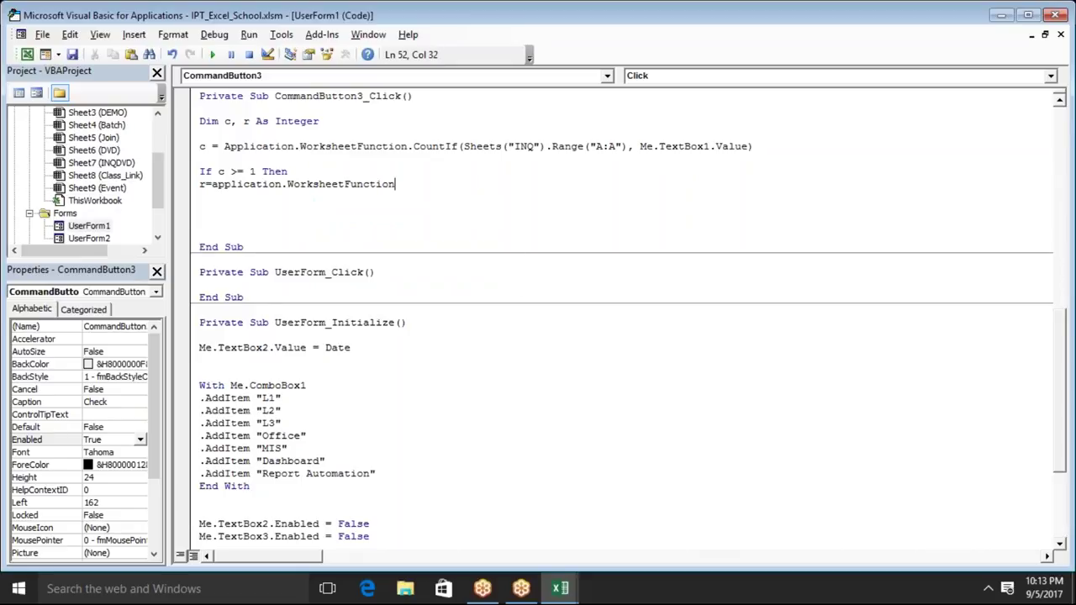
text(.c)
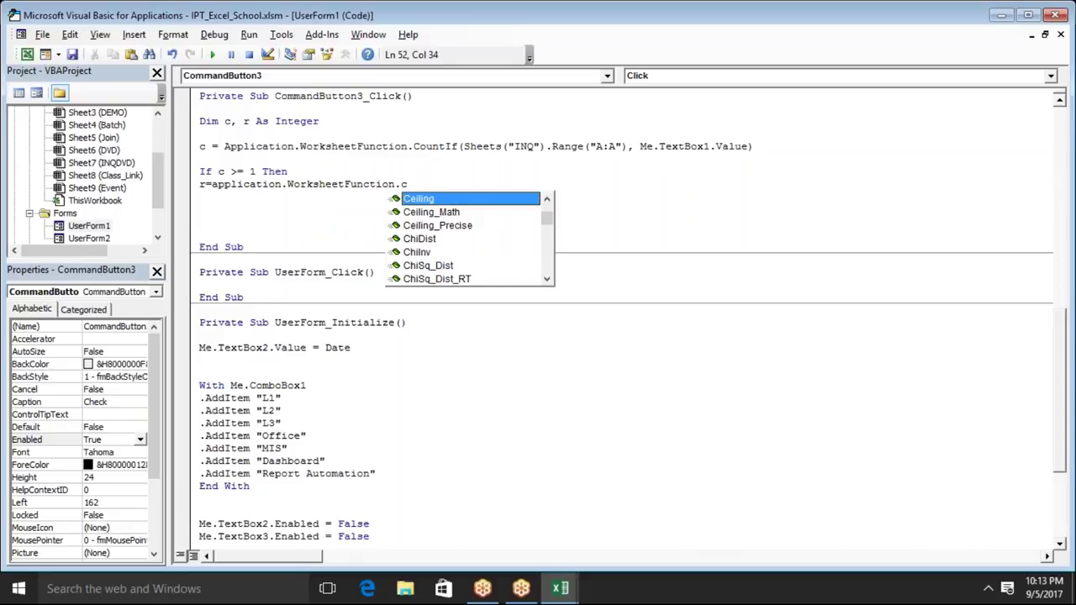
key(BackSpace)
text(m)
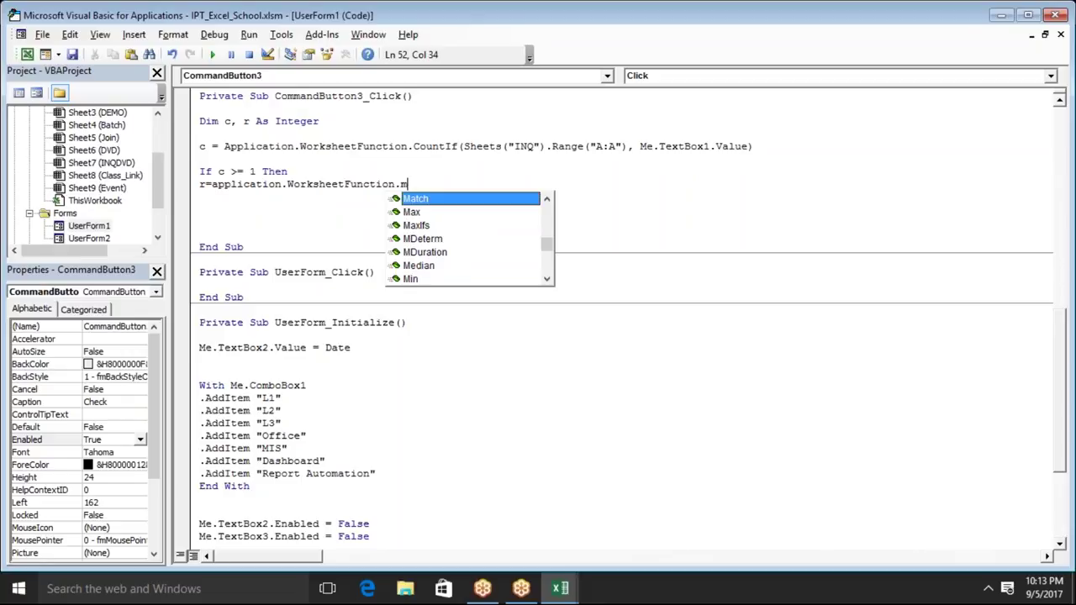
key(Tab)
Give Match Me.TextBox1.Value as its lookup value
text(()
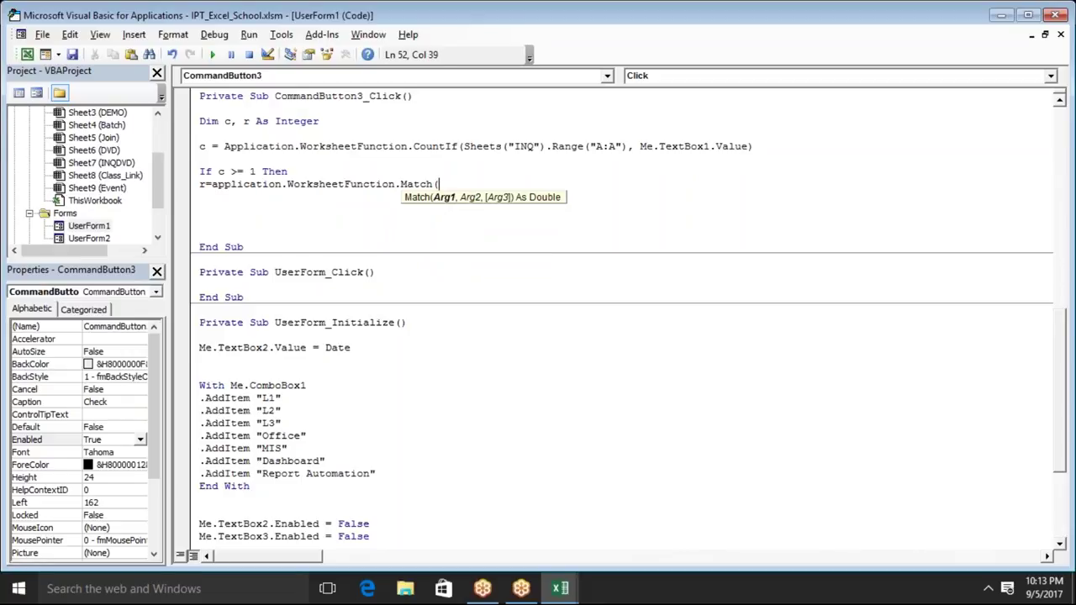
text(me.)
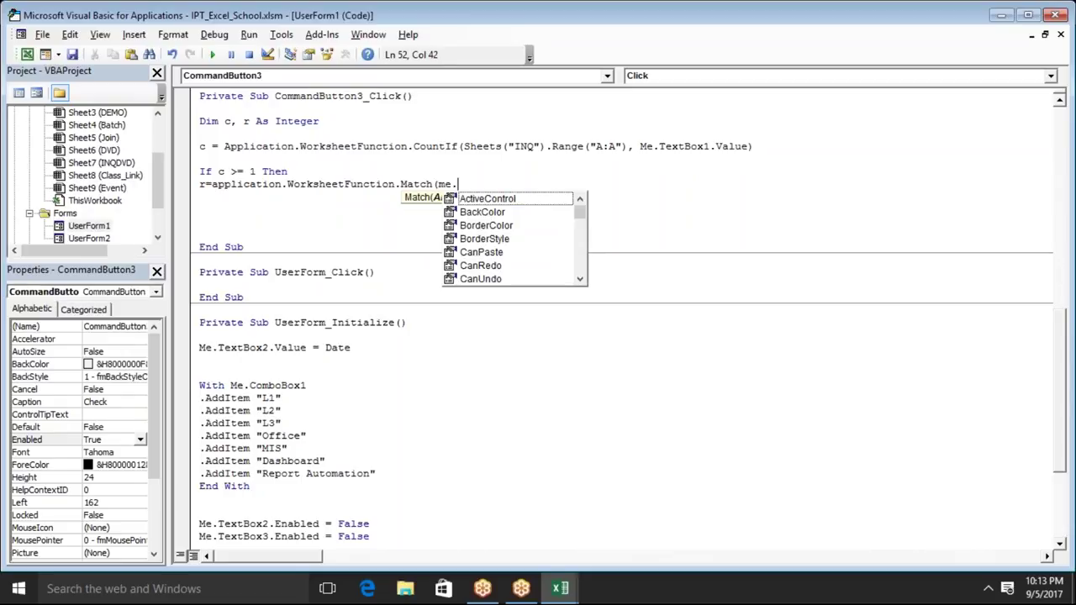
text(t)
key(Down)
key(Tab)
text(.v)
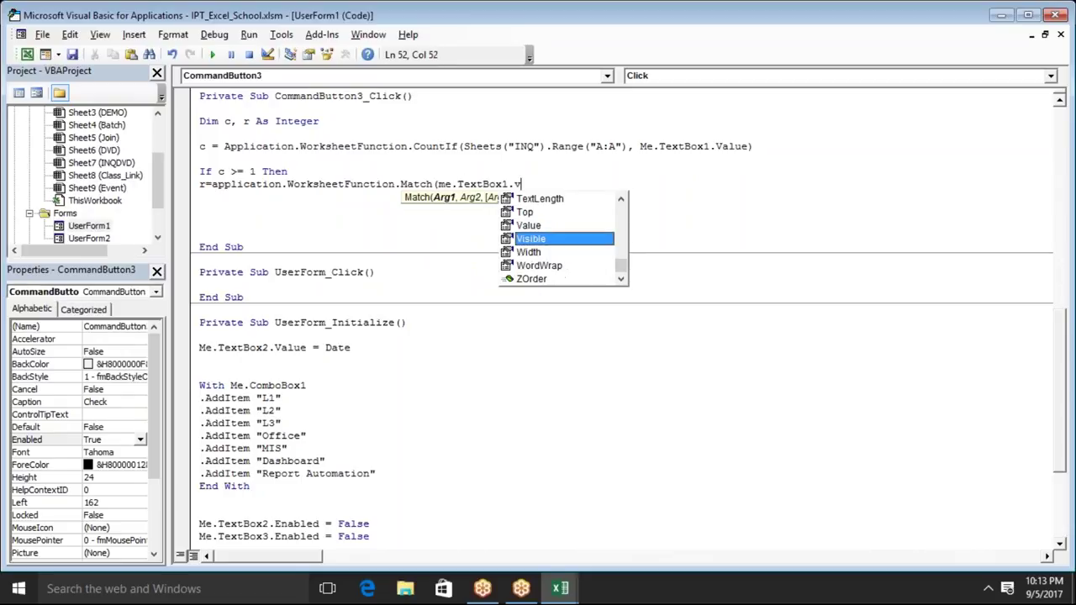
text(a)
key(Tab)
text(,)
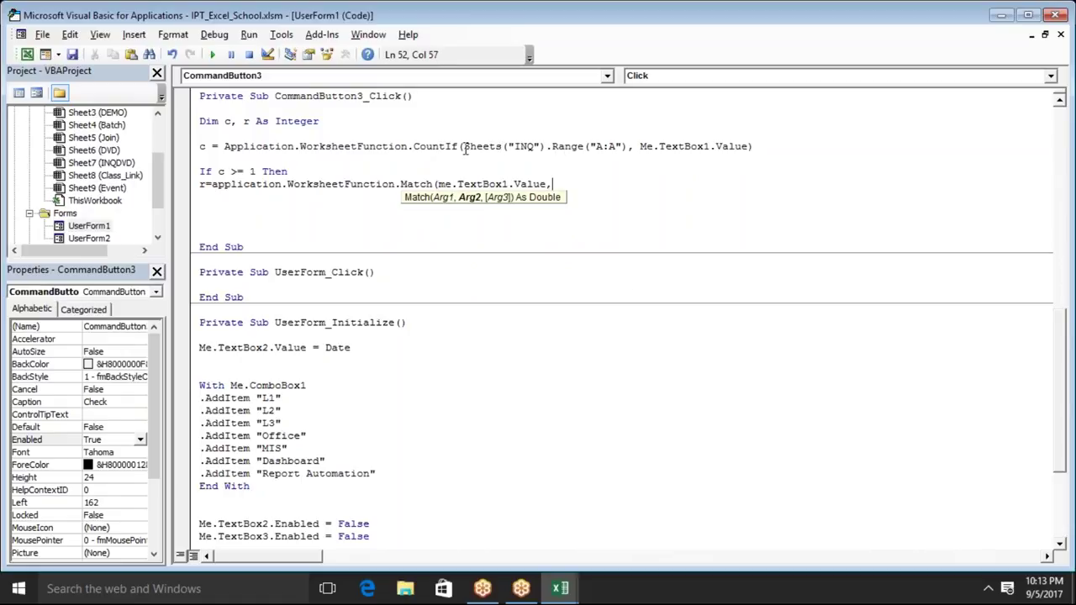
Complete Match with Sheets("INQ").Range("A:A") copied from the CountIf line and match type 0
click(491, 154)
click(512, 356)
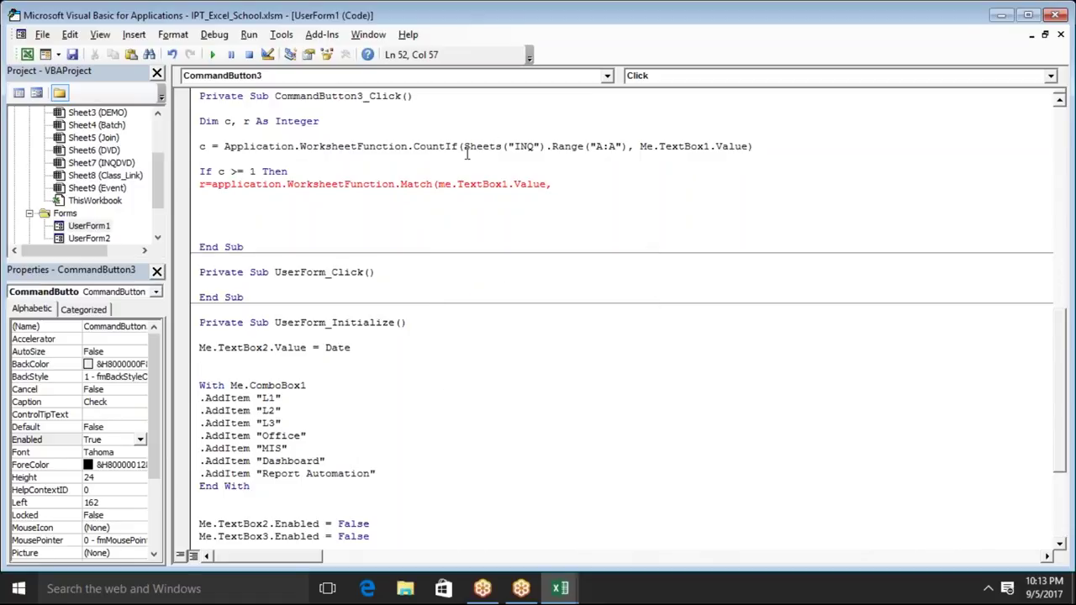
drag(463, 148, 628, 146)
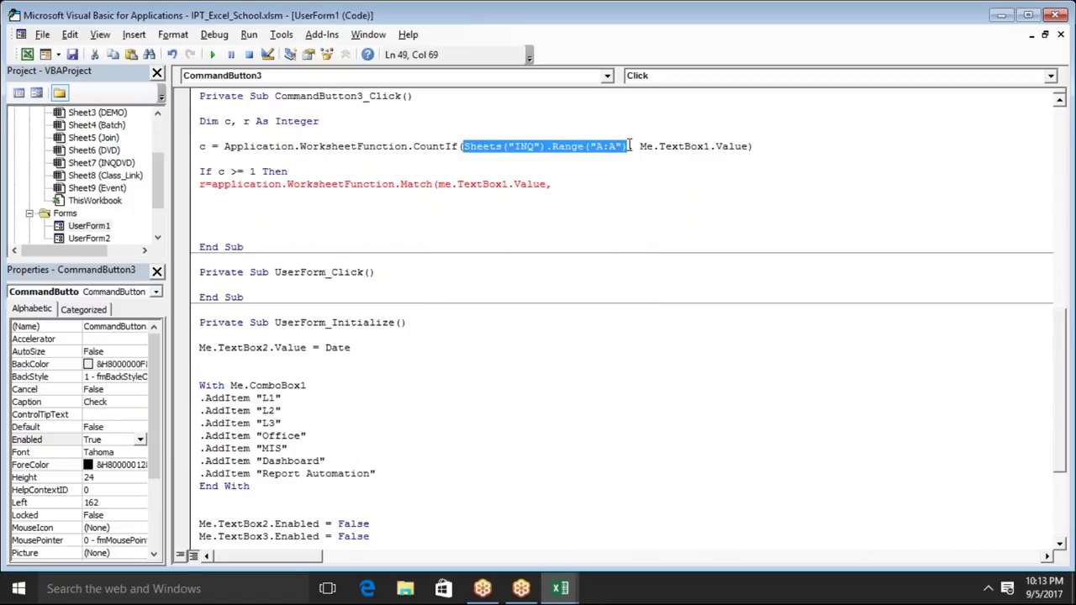
key(ctrl+c)
click(572, 190)
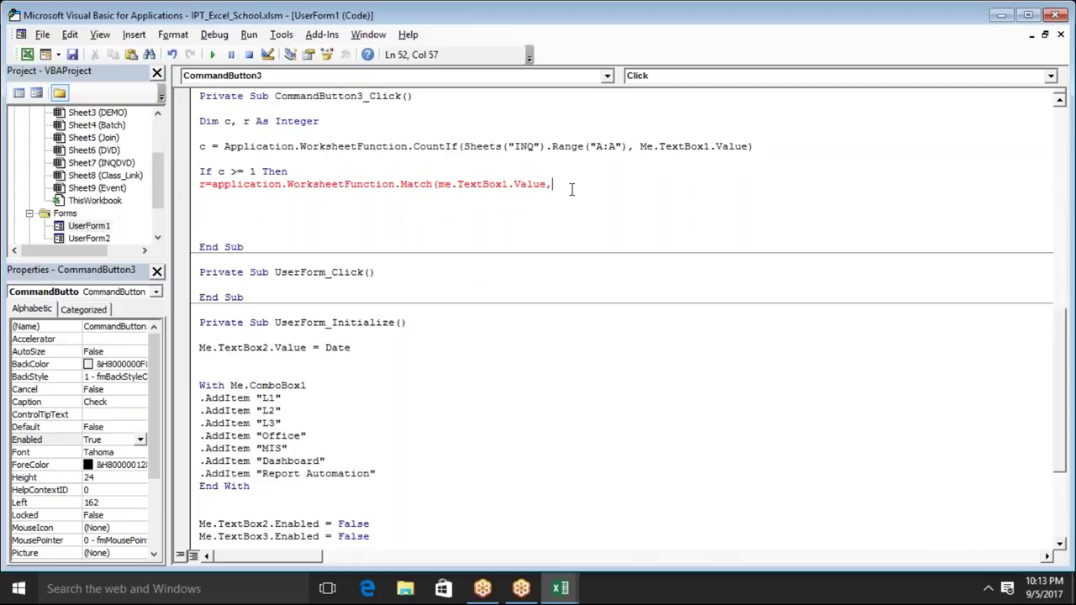
key(ctrl+v)
text(,0))
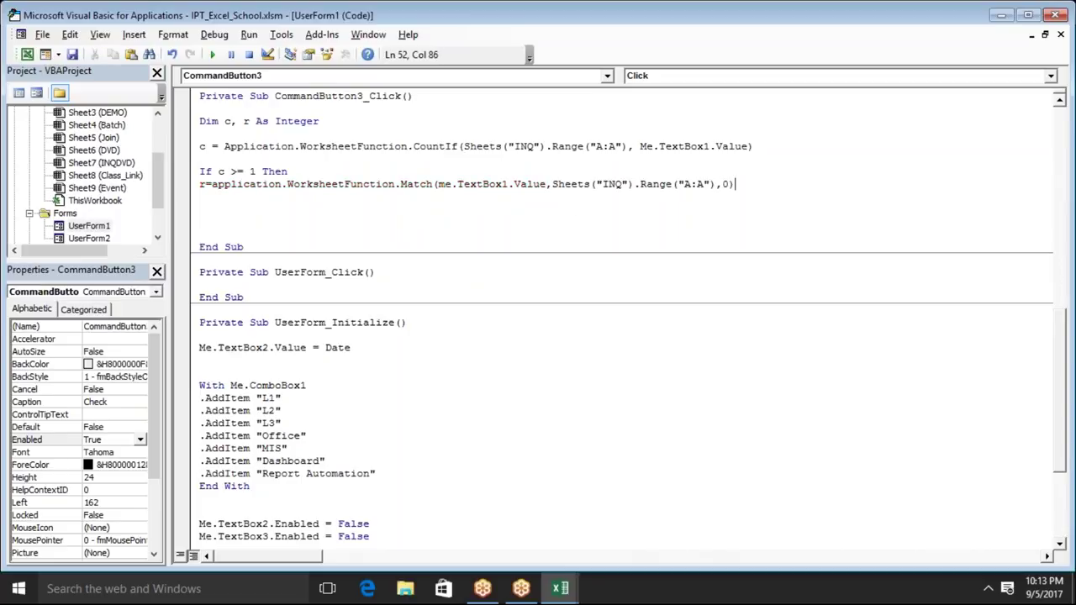
key(Return)
key(Return)
key(Return)
Start a Me.TextBox2.Value assignment on the blank line under Match
key(Up)
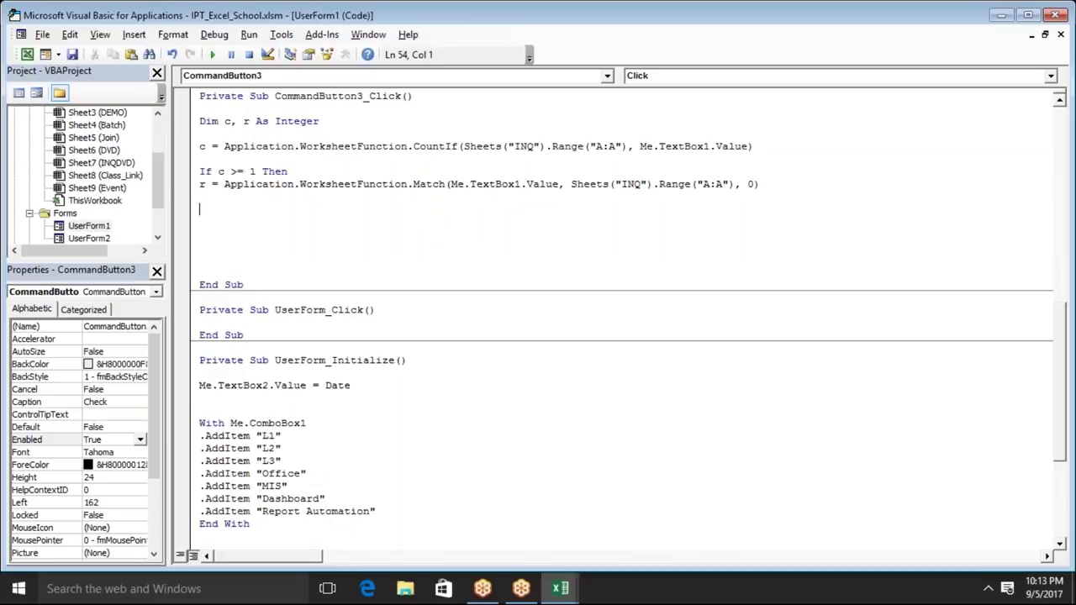
text(me.)
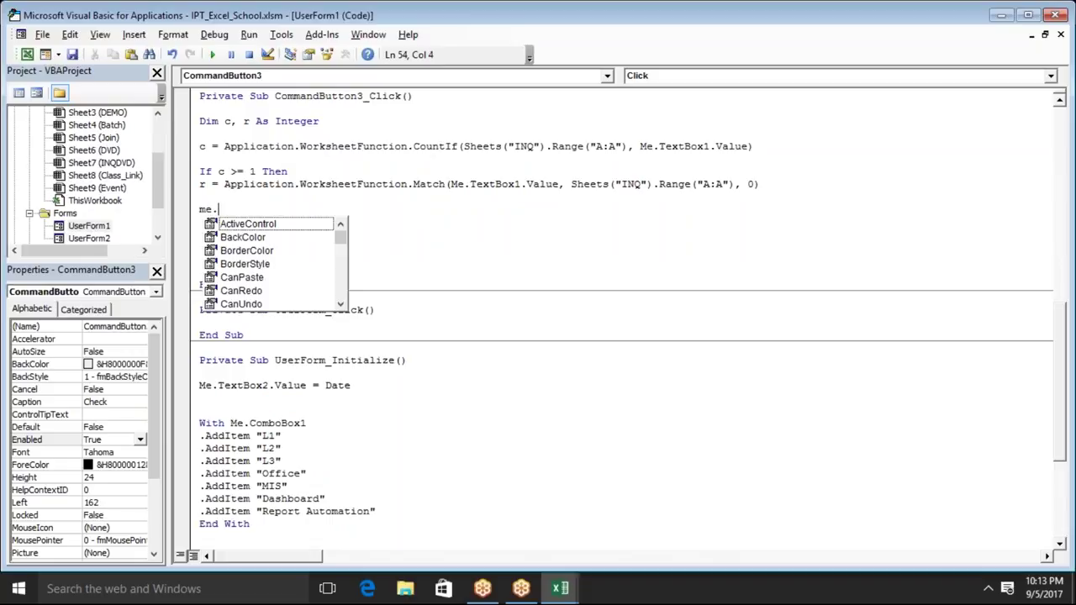
text(t)
click(240, 237)
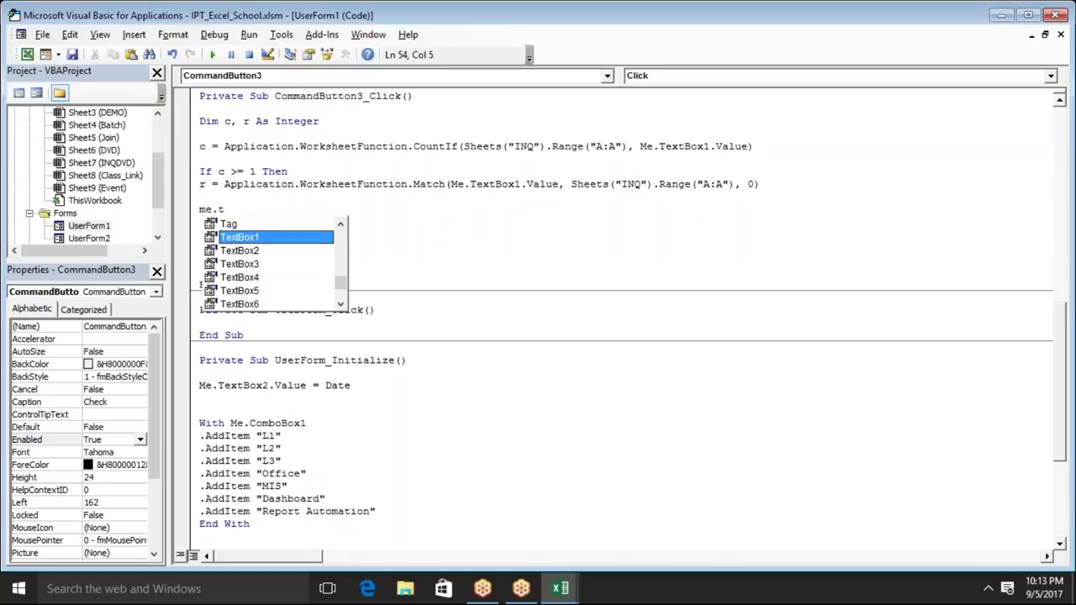
key(Tab)
key(BackSpace)
key(BackSpace)
key(BackSpace)
key(BackSpace)
key(BackSpace)
key(BackSpace)
key(BackSpace)
key(BackSpace)
key(BackSpace)
key(BackSpace)
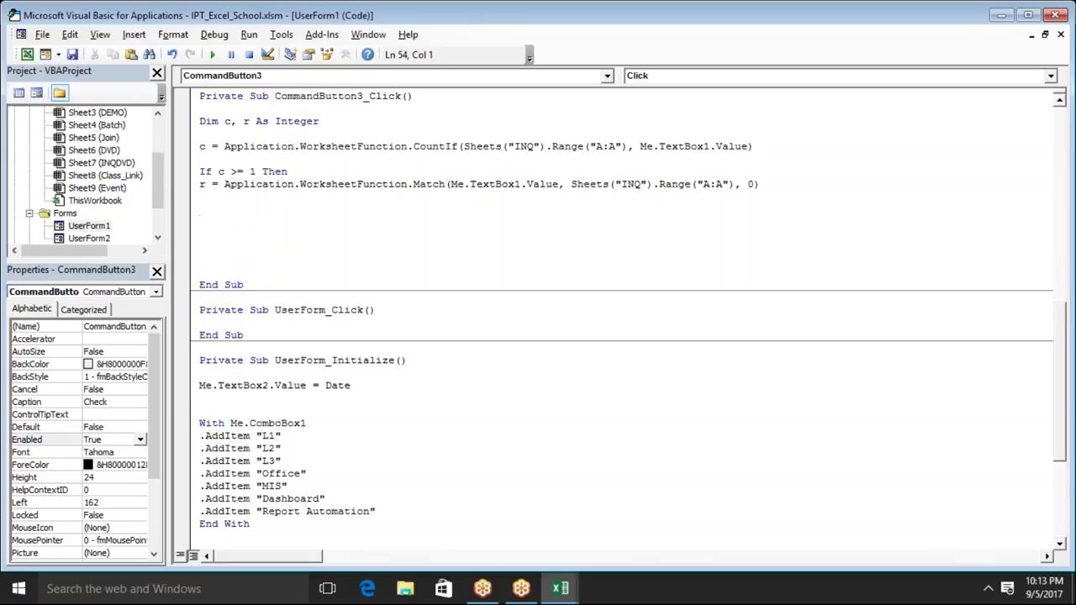
text(me.)
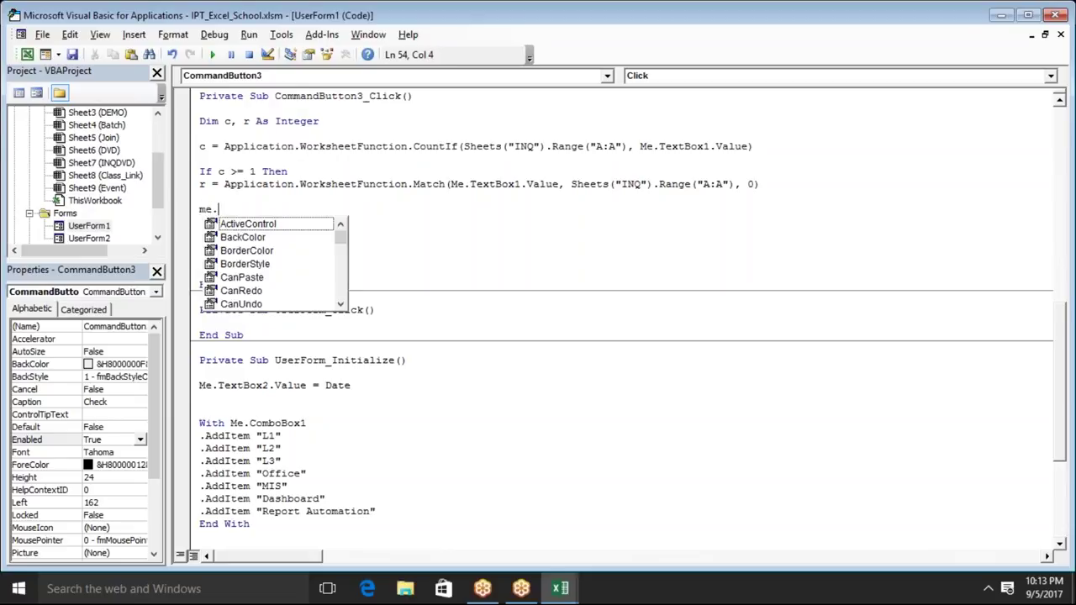
text(t)
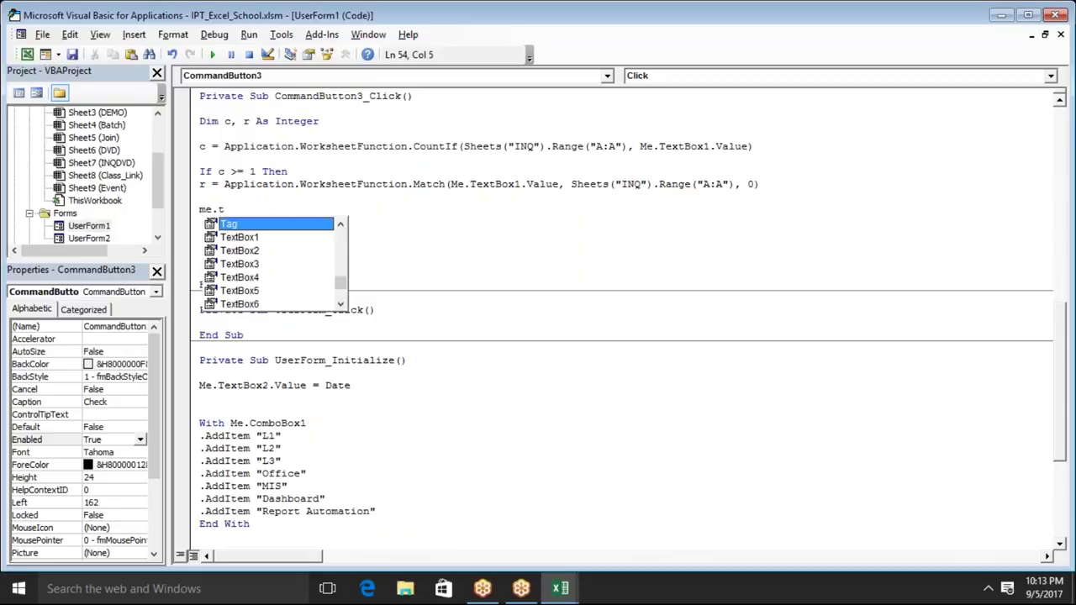
text(e)
key(Tab)
text(.)
key(BackSpace)
key(BackSpace)
text(2.v)
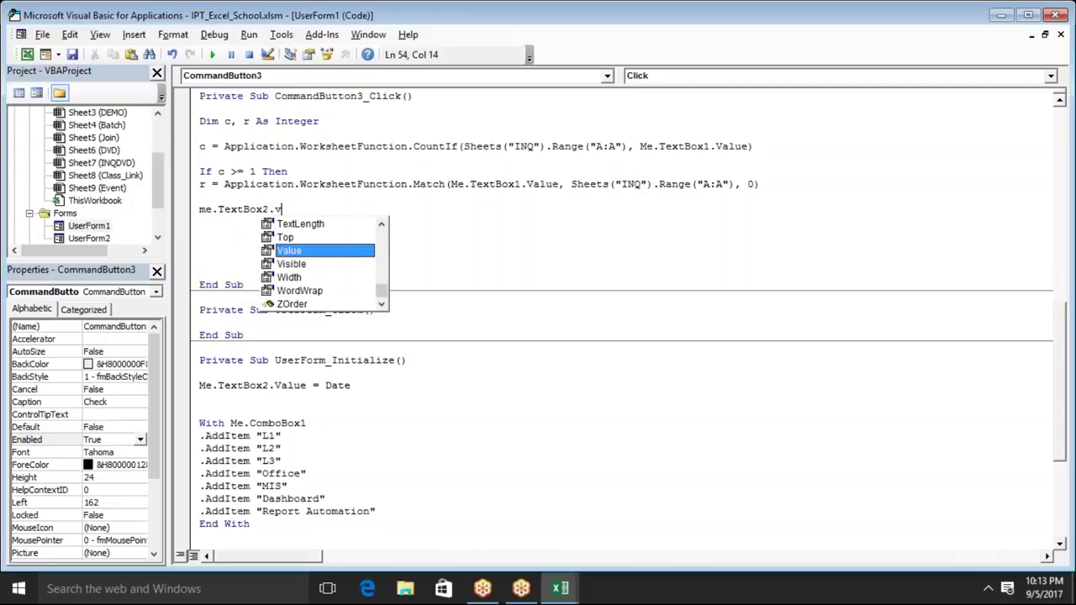
key(Tab)
Assign it Sheets("INQ").Cells(r, 2).Value and select the finished line
text(=shet)
key(BackSpace)
text(es)
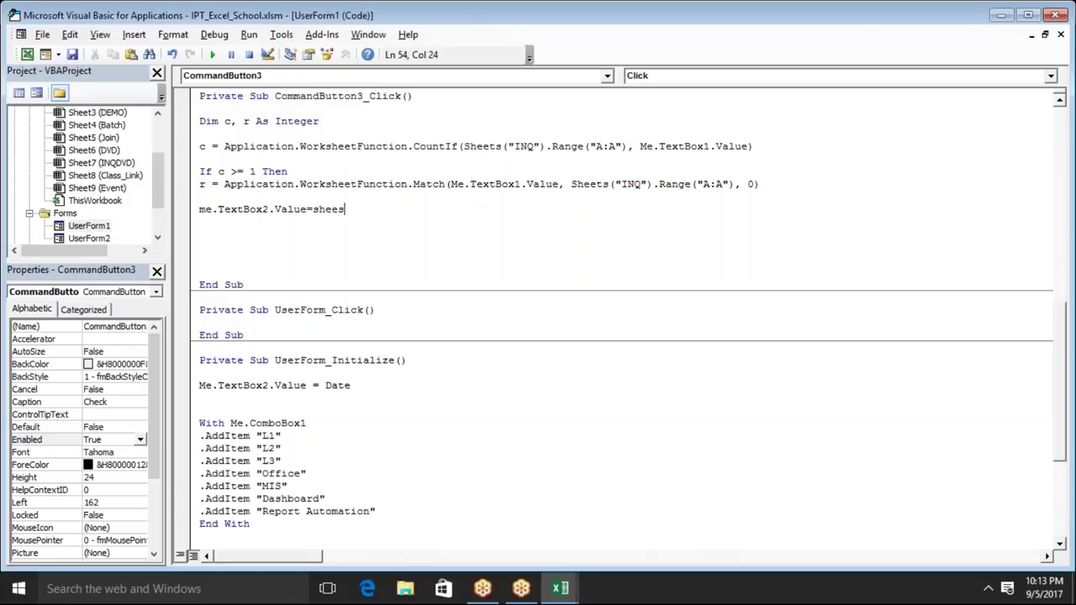
key(BackSpace)
text(ts("INQ)
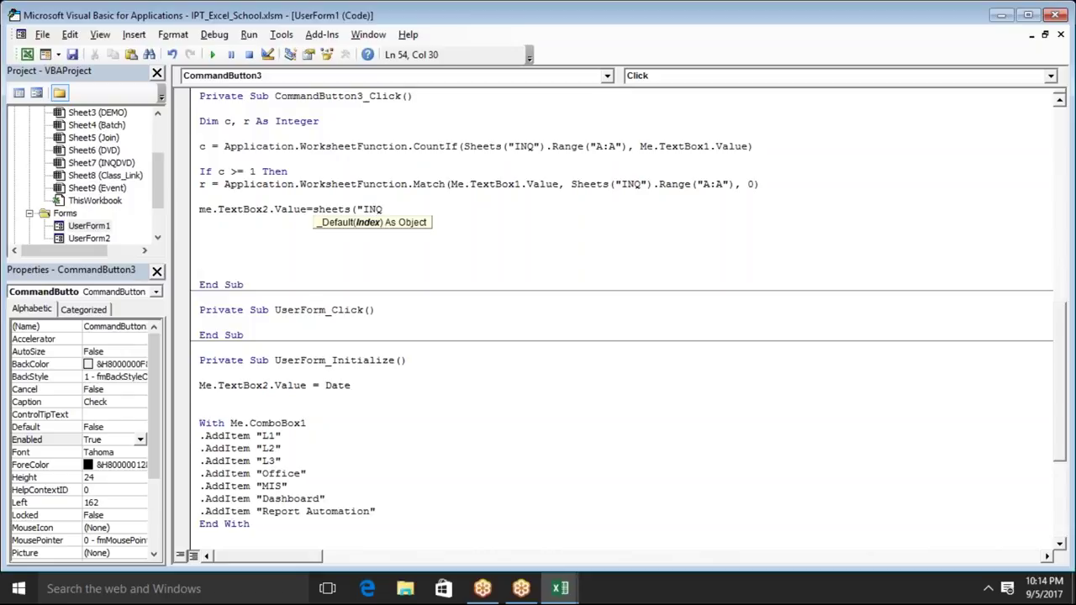
text(").)
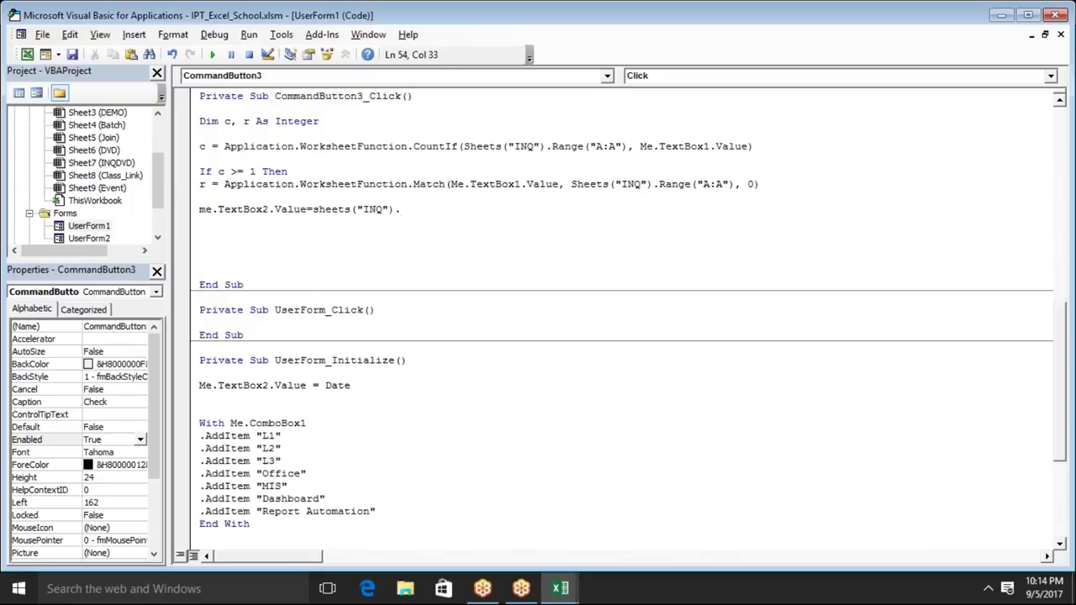
text(cells)
text(()
text(r,)
text(2).val)
text(ue)
key(Return)
click(502, 210)
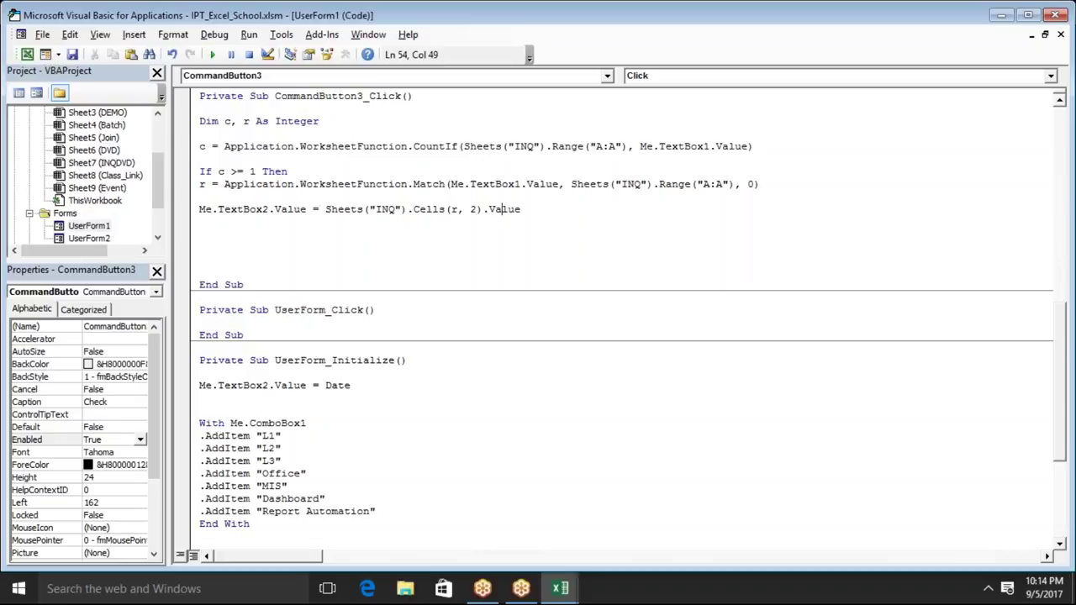
key(Home)
key(shift+Down)
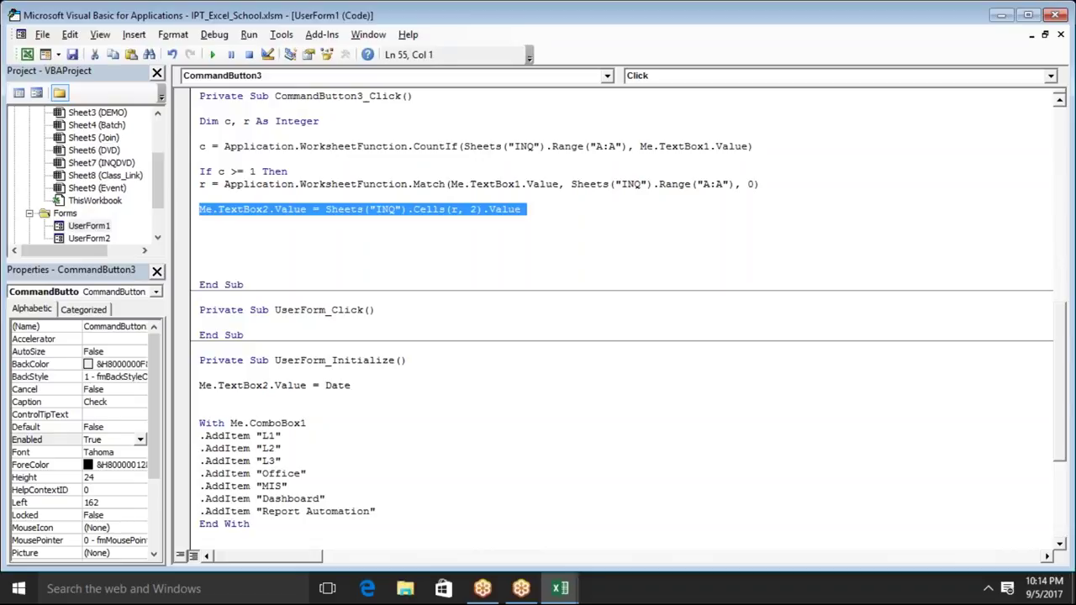
Duplicate the fill line and retarget the copies to TextBox3, TextBox4 and TextBox5
key(ctrl+c)
key(ctrl+v)
key(ctrl+v)
key(ctrl+v)
key(ctrl+v)
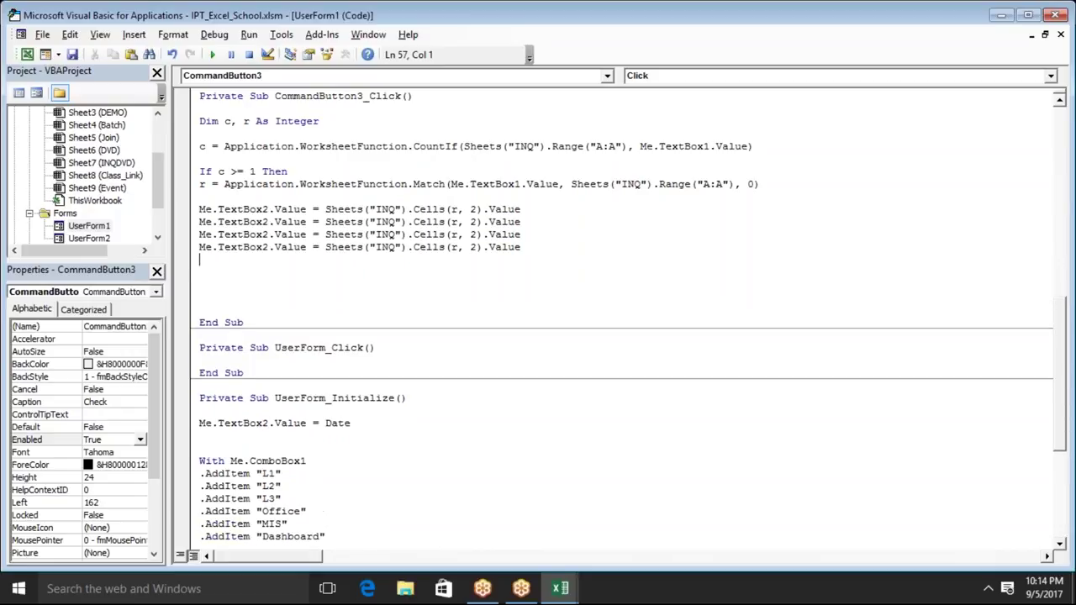
key(ctrl+v)
key(ctrl+v)
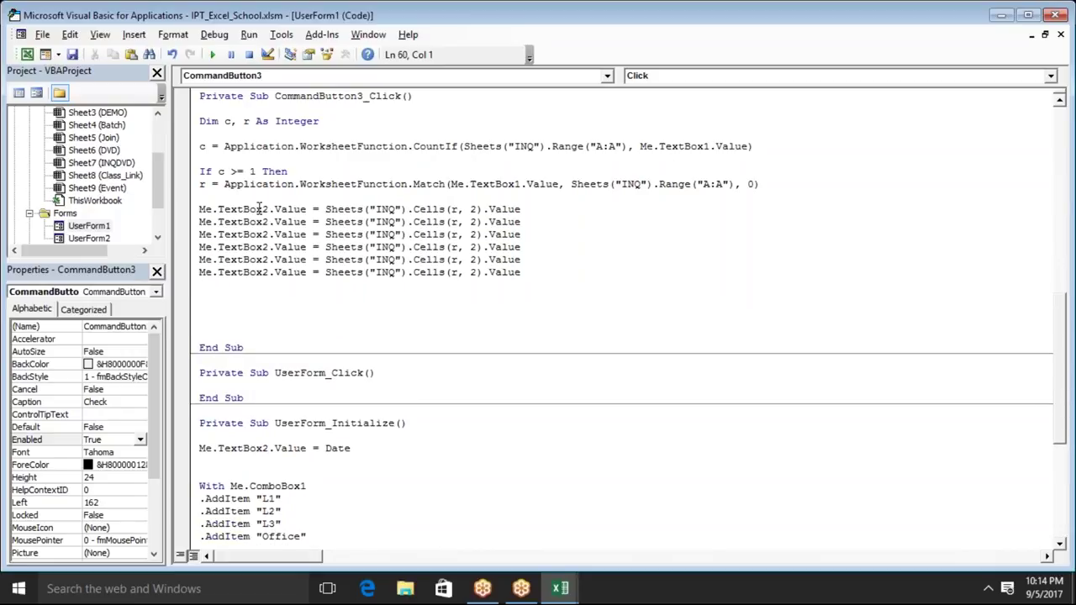
click(269, 221)
key(BackSpace)
text(3)
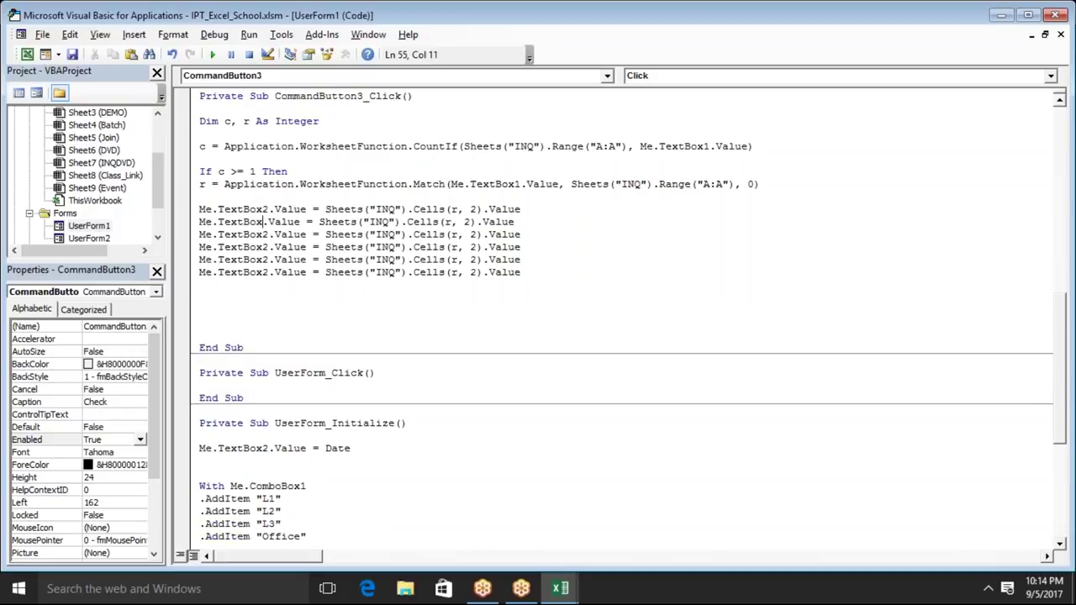
click(269, 235)
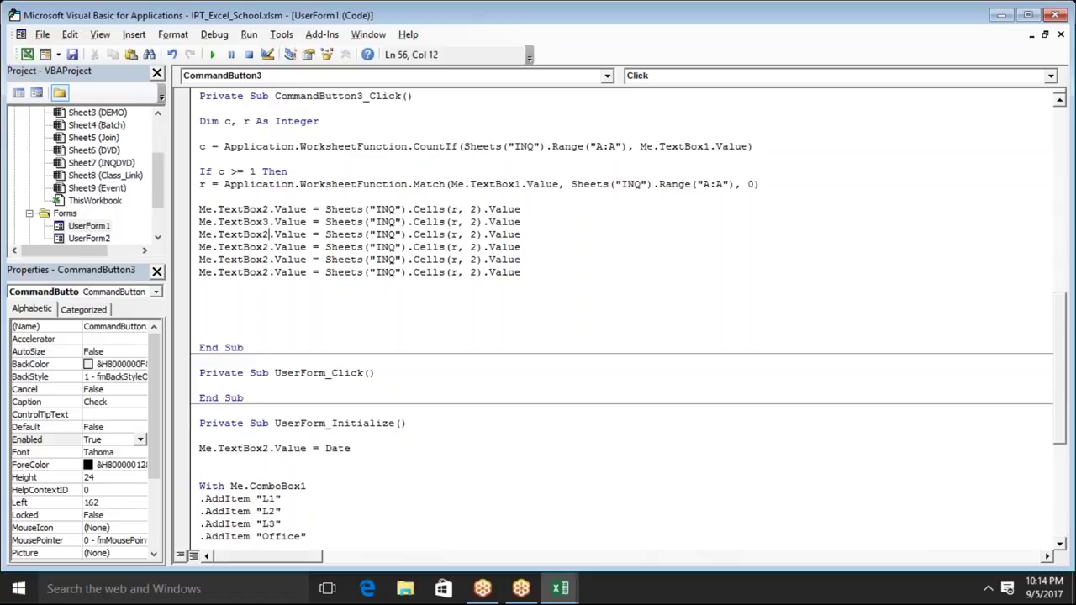
key(BackSpace)
text(4)
click(269, 247)
key(BackSpace)
text(5)
Scroll up to review the cl() clearing function and CommandButton1's save code
click(269, 296)
scroll(622, 319, up, 7)
click(263, 95)
key(Up)
key(Up)
key(Up)
key(Up)
key(Up)
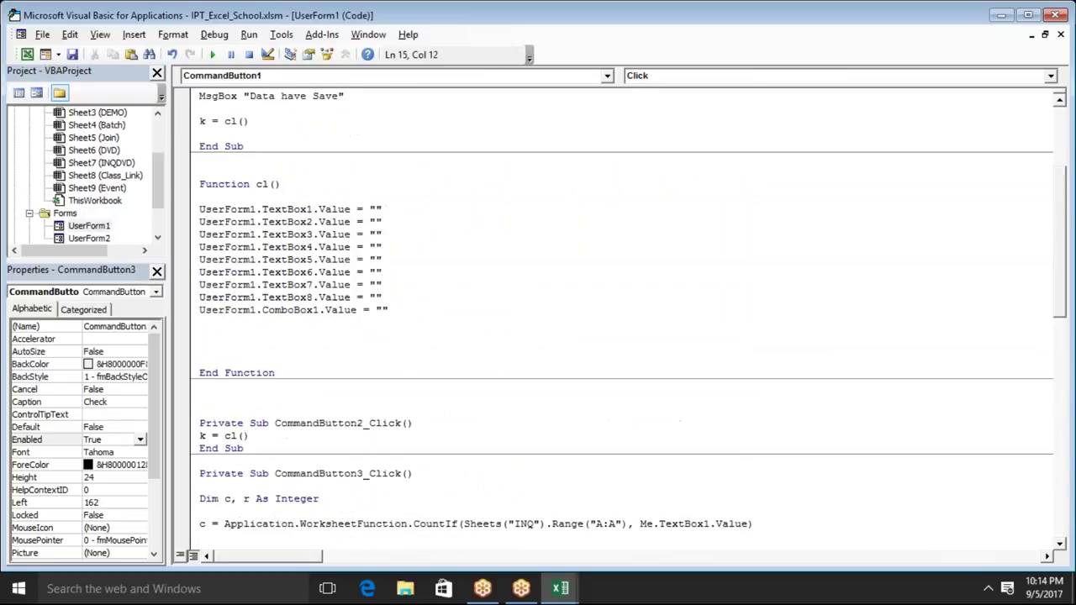
key(Up)
key(Up)
key(Up)
key(Up)
key(Up)
key(Up)
key(Up)
key(Down)
key(Down)
key(Down)
key(Down)
key(Down)
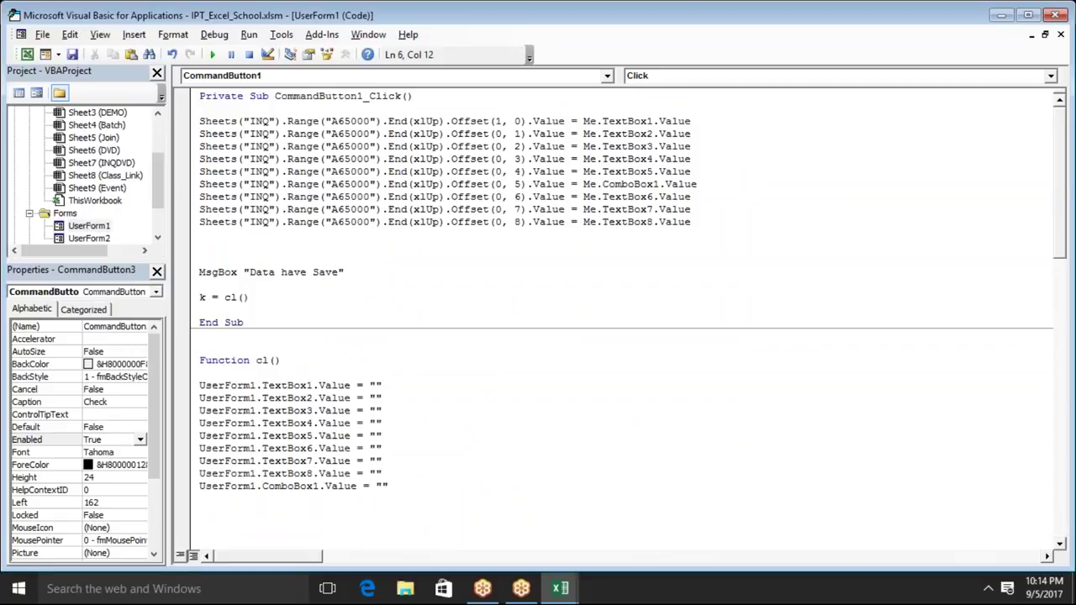
key(Up)
key(Up)
key(Up)
key(Up)
key(Down)
key(Down)
key(Down)
key(Down)
key(Down)
key(Down)
key(Down)
key(Down)
key(Down)
key(Down)
key(Down)
key(Down)
key(Down)
key(Down)
key(Down)
key(Down)
key(Down)
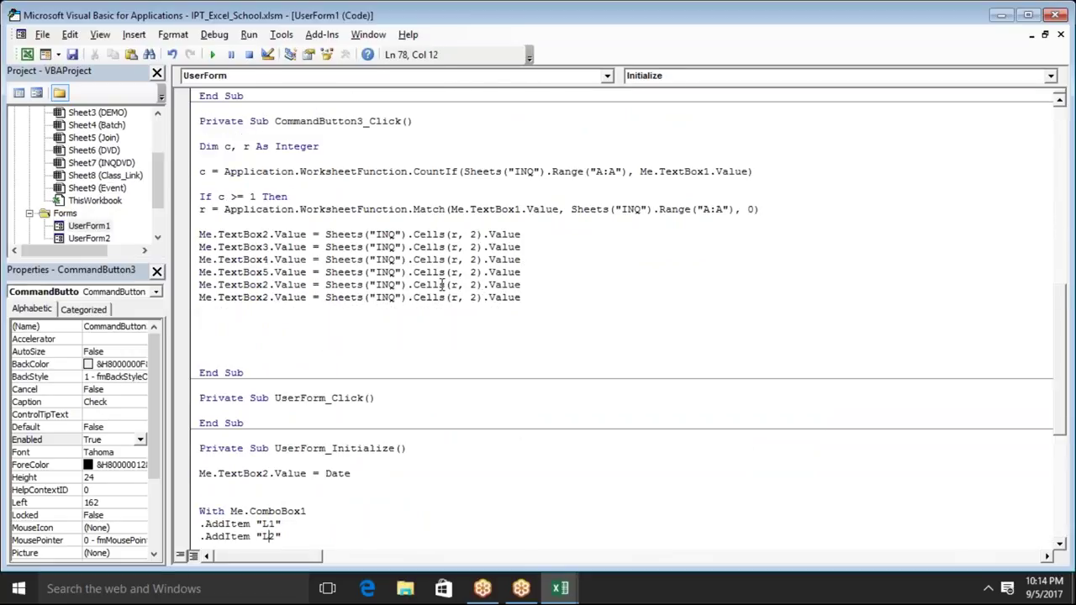
Insert a new line starting Me.ComboBox1.Value = among the fill lines
click(204, 286)
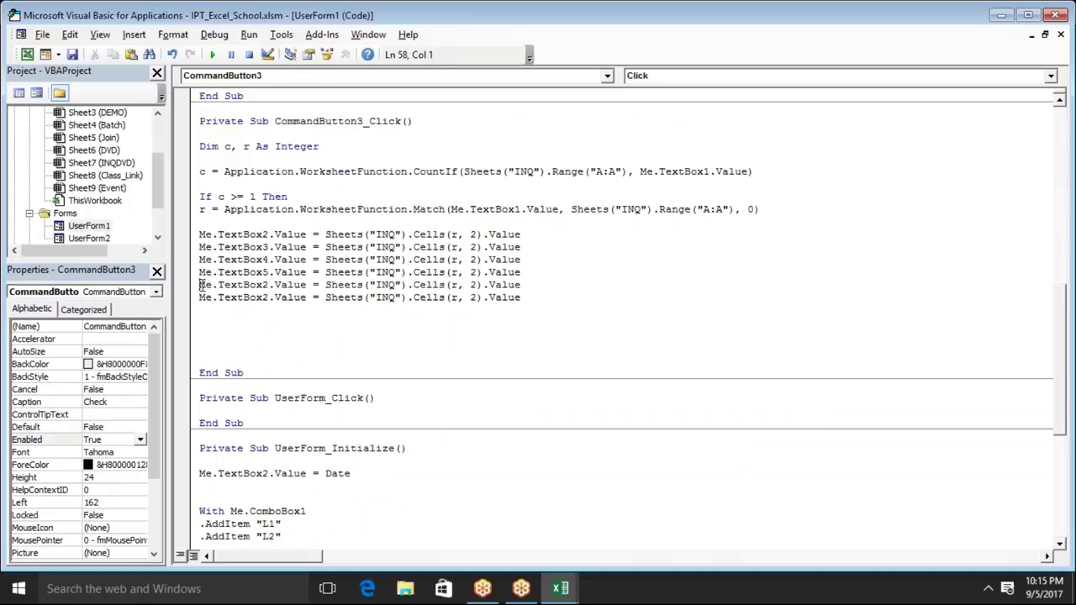
key(Return)
text(me.co)
key(Tab)
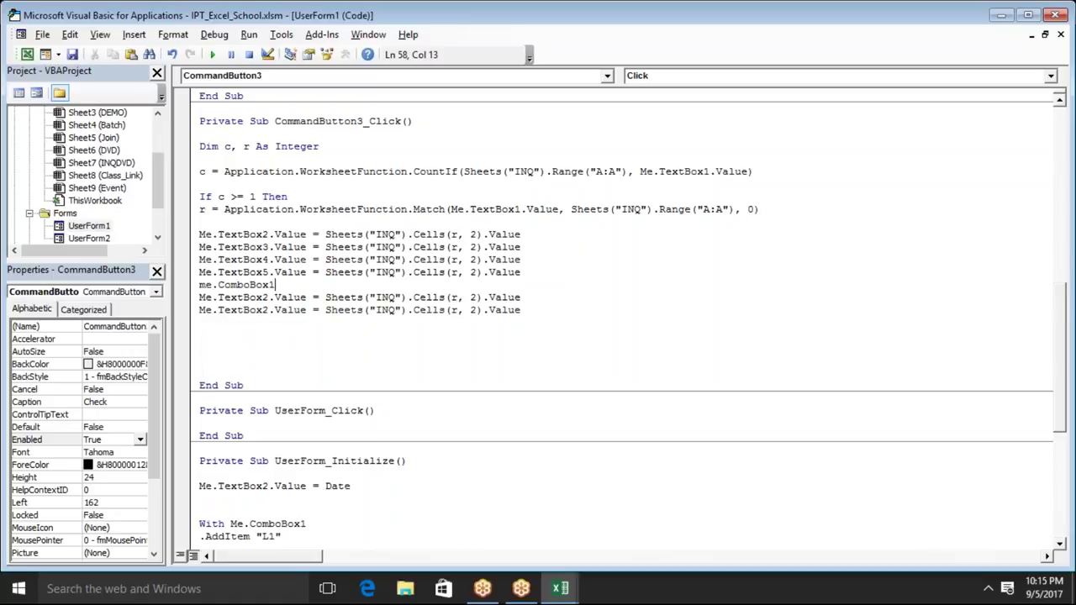
text(.v)
key(Tab)
text(=)
Finish the ComboBox1 line with the Sheets("INQ").Cells(r, 2).Value reference copied from above
click(521, 274)
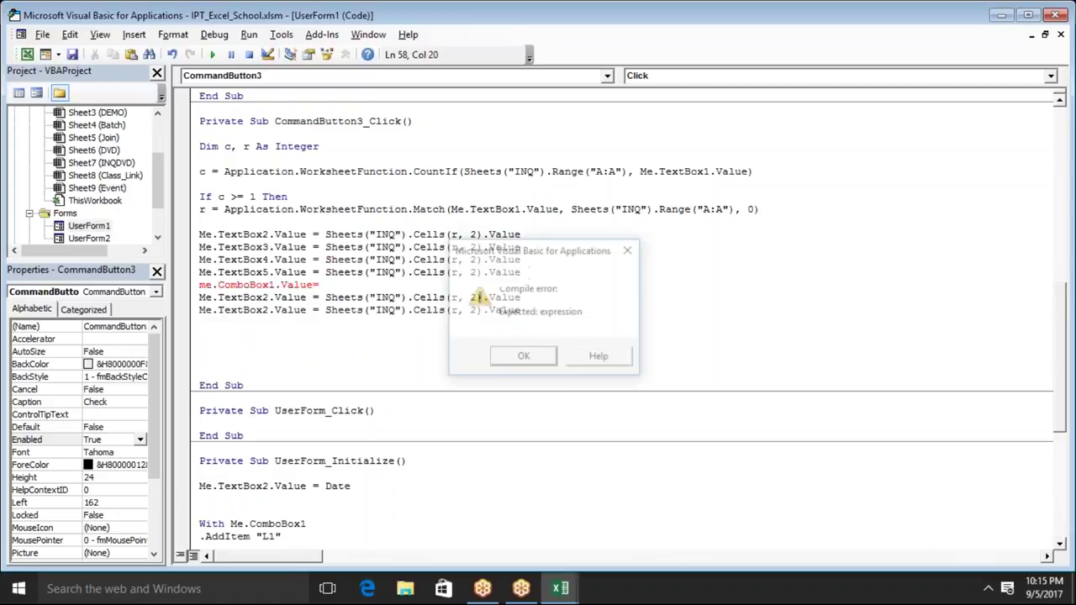
click(521, 353)
drag(530, 273, 324, 274)
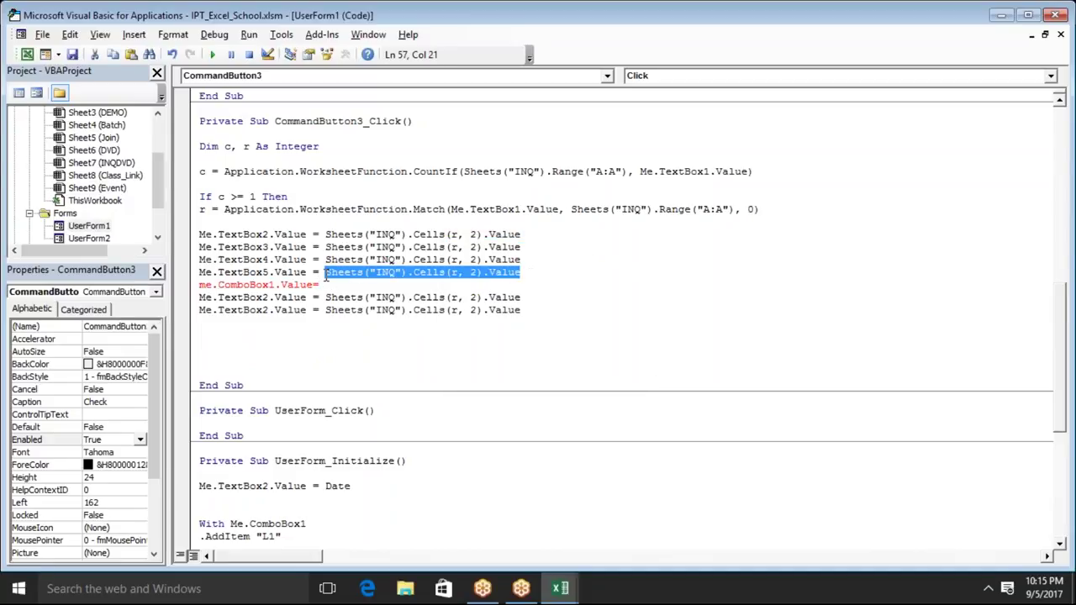
key(ctrl+c)
click(320, 285)
key(ctrl+v)
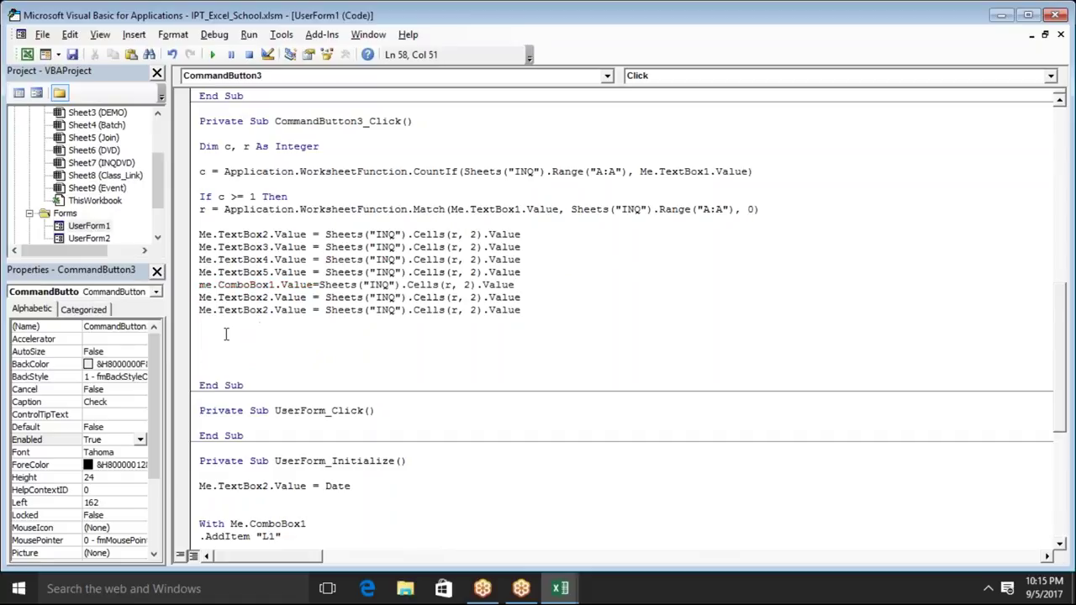
click(259, 323)
Retarget the next two fill lines to TextBox6 and TextBox7
click(271, 297)
key(BackSpace)
text(6)
key(Down)
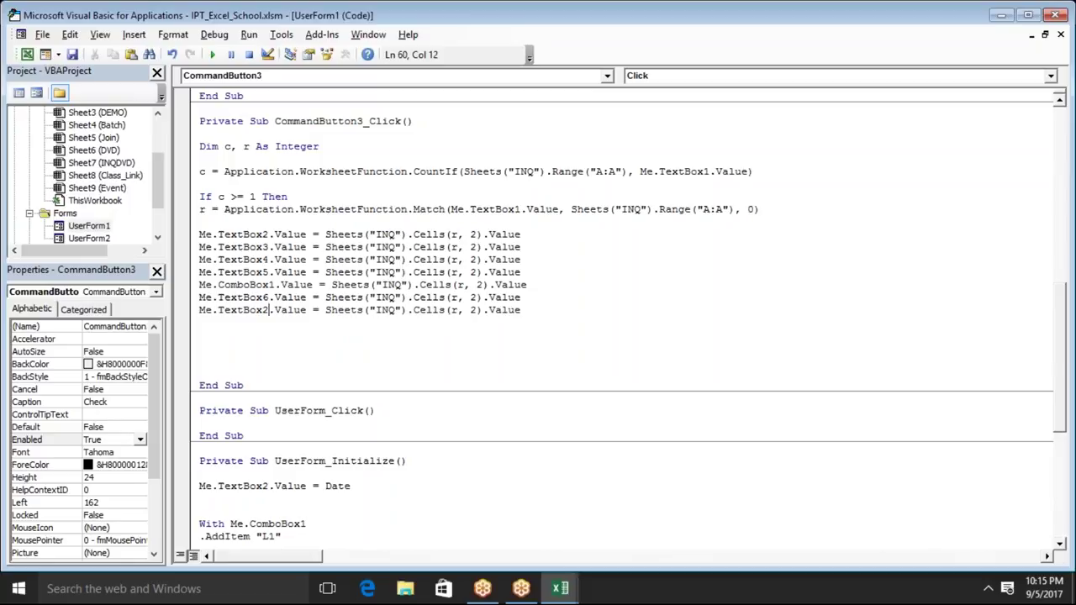
key(BackSpace)
text(7)
Undo a stray paste, duplicate the TextBox7 line and clear the 7 in the copy
key(Down)
key(ctrl+v)
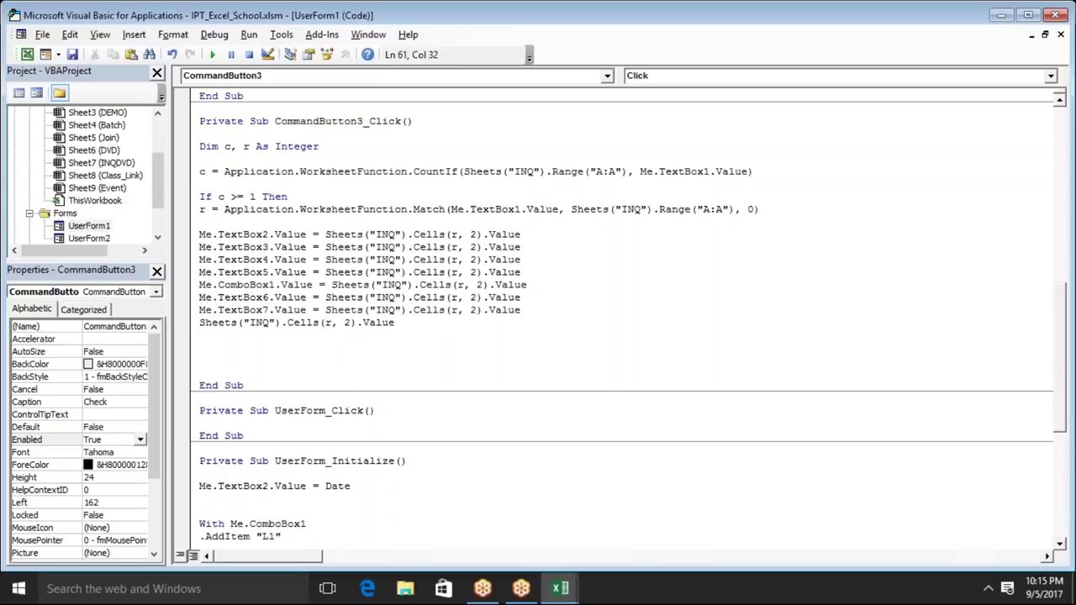
key(ctrl+z)
key(shift+Up)
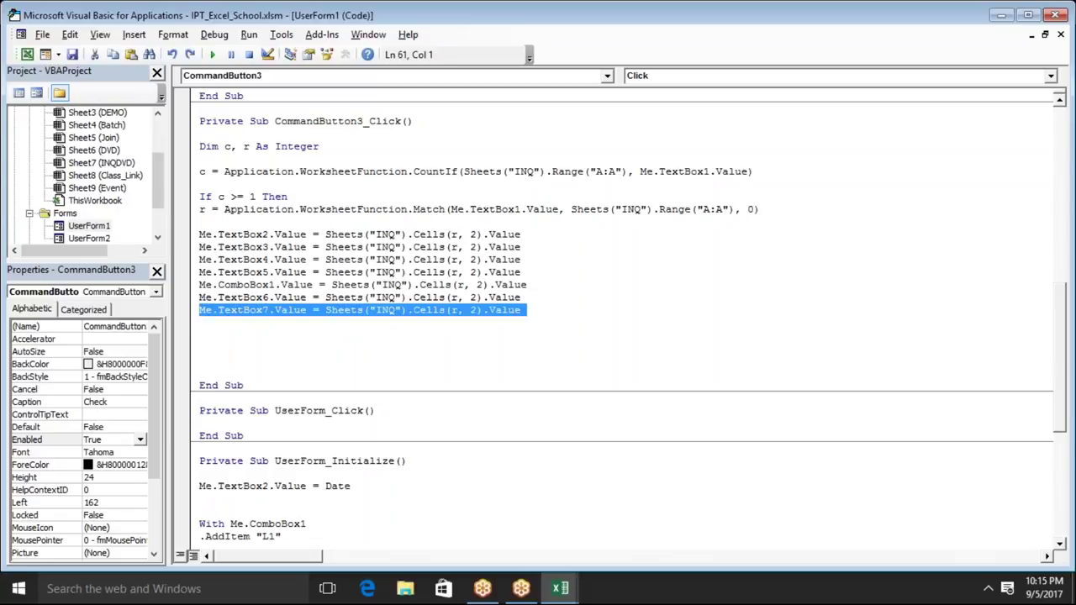
key(ctrl+c)
key(ctrl+v)
click(272, 323)
key(Left)
key(BackSpace)
Name the copy TextBox8 and set the TextBox3–TextBox5 lines to INQ columns 3, 4 and 5
text(8)
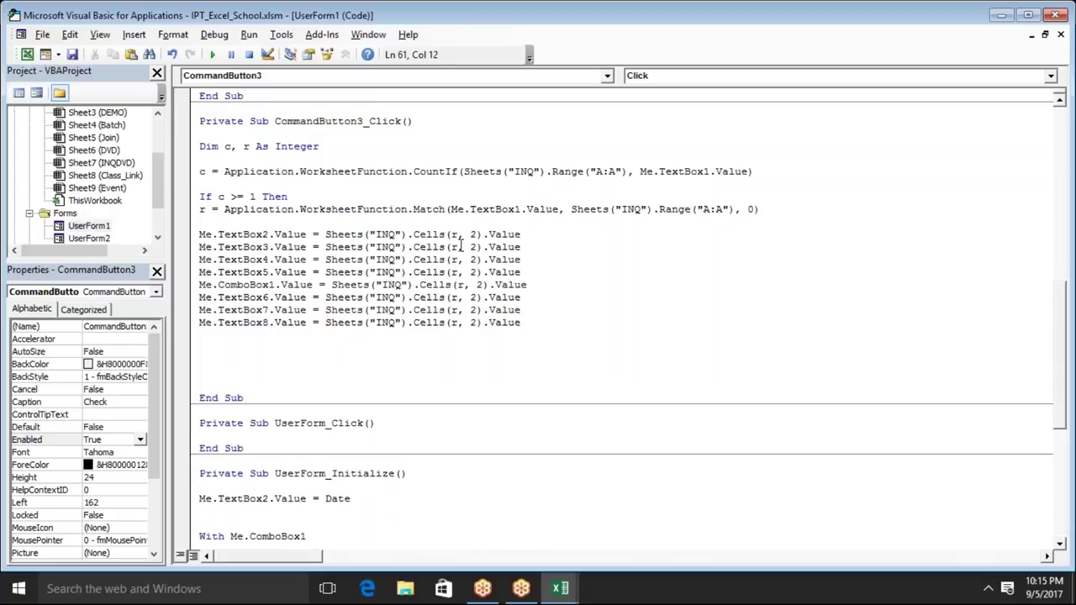
click(476, 248)
key(BackSpace)
text(3)
key(BackSpace)
text(4)
key(Down)
key(BackSpace)
text(5)
key(Left)
Set the ComboBox1, TextBox6, TextBox7 and TextBox8 lines to INQ columns 6, 7, 8 and 9
key(Down)
key(Delete)
key(Delete)
text(6)
key(Down)
key(BackSpace)
text(7)
key(Down)
key(BackSpace)
text(8)
key(Down)
key(BackSpace)
text(9)
key(Up)
key(Up)
key(Up)
key(Up)
key(Down)
key(Down)
key(Down)
key(Down)
Close the If block with End If after the assignment lines
click(199, 348)
text(end if)
key(Return)
key(Return)
key(Return)
key(Up)
key(Up)
key(Up)
key(Up)
key(Up)
key(Up)
key(Up)
key(Up)
key(Up)
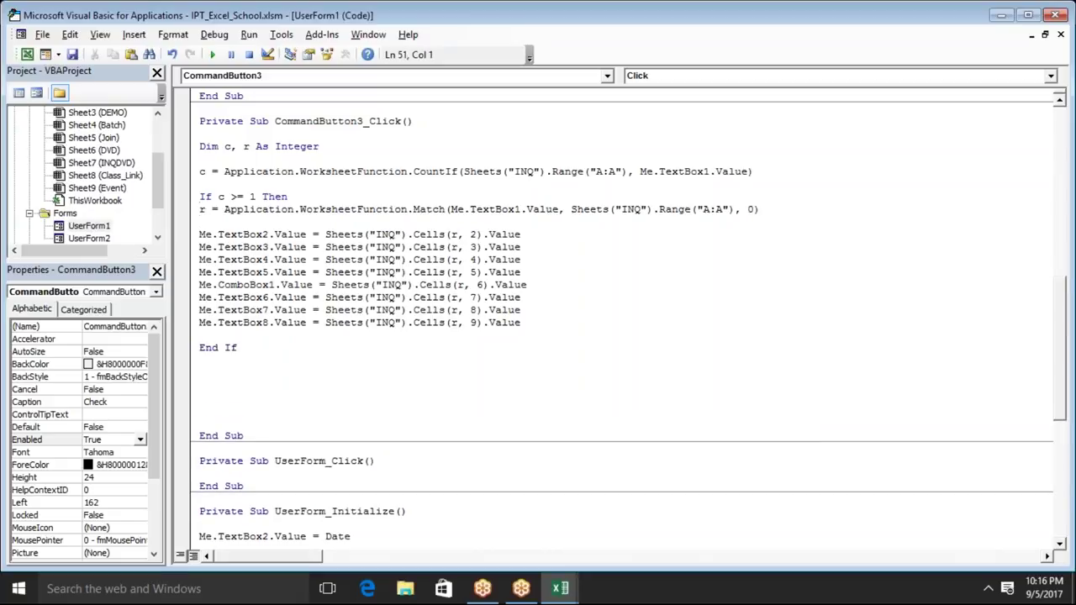
key(Down)
key(Down)
key(Down)
key(Down)
key(Down)
key(Down)
key(Down)
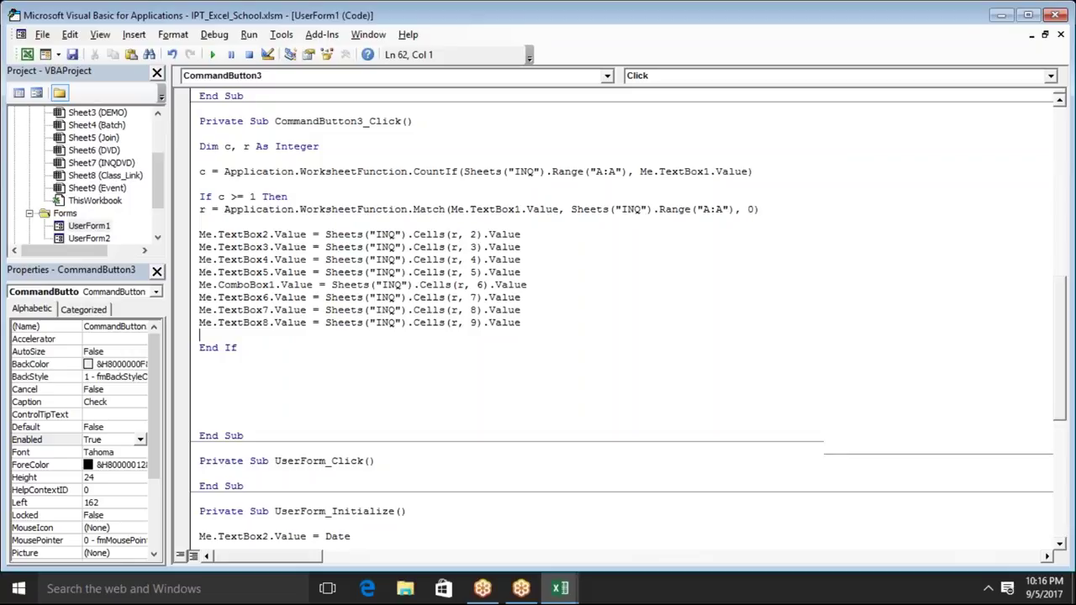
key(Return)
key(Up)
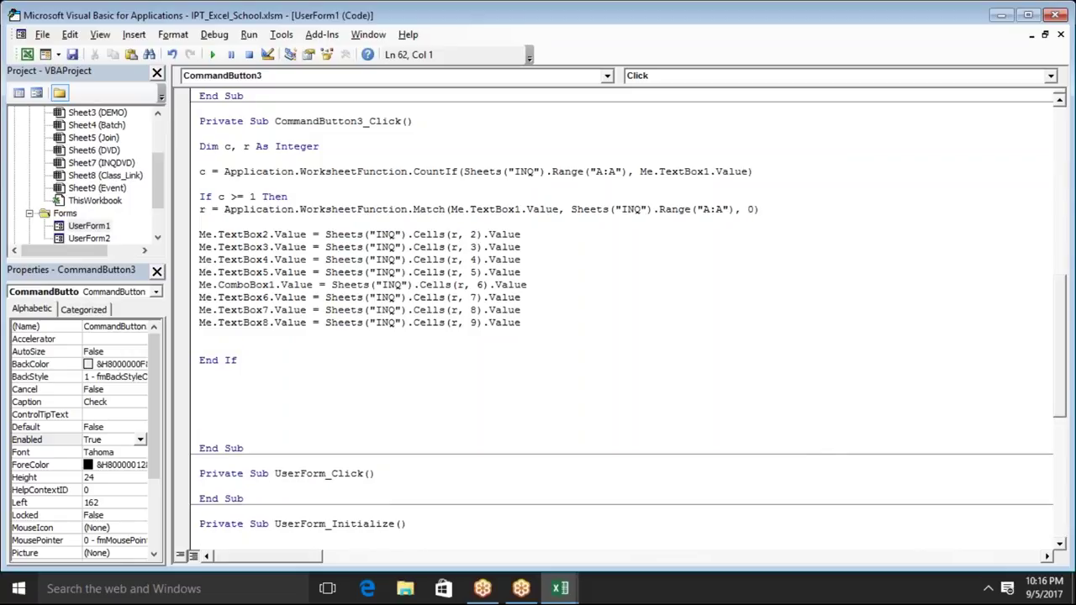
Replace the End If in the Check routine with an Else line followed by a blank line
key(Delete)
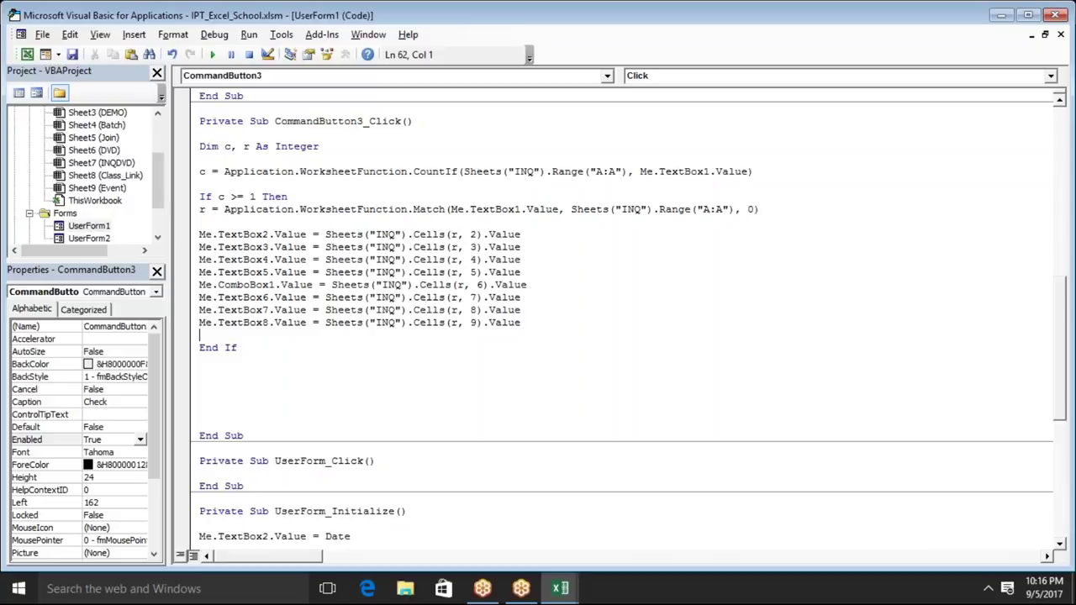
click(200, 360)
key(Return)
text(if )
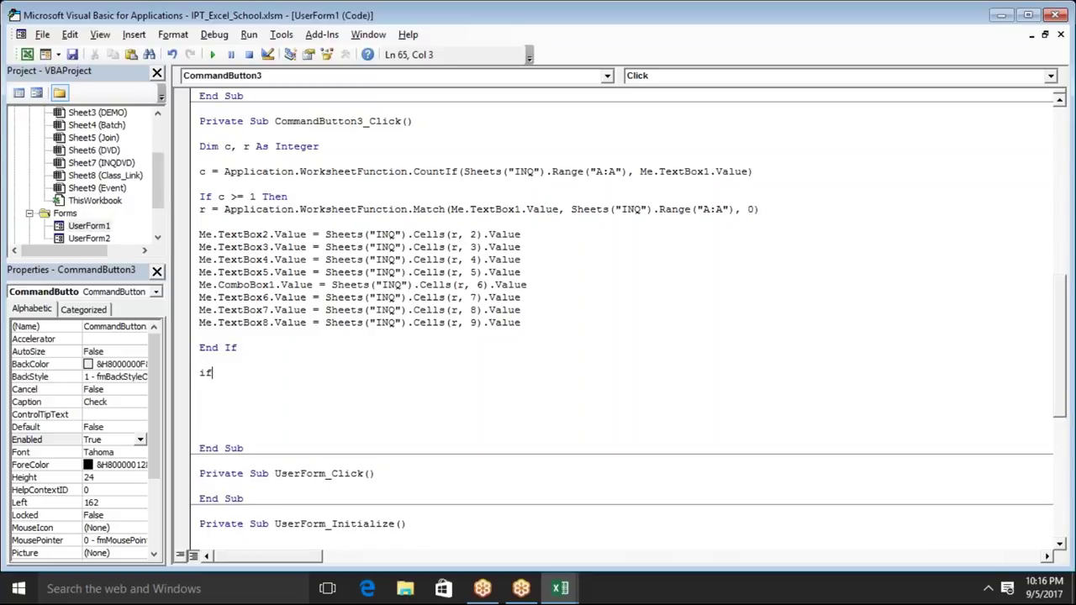
text(c)
key(BackSpace)
key(BackSpace)
key(BackSpace)
key(BackSpace)
key(BackSpace)
key(BackSpace)
key(BackSpace)
key(BackSpace)
key(BackSpace)
key(BackSpace)
key(BackSpace)
key(BackSpace)
text(Else)
key(Return)
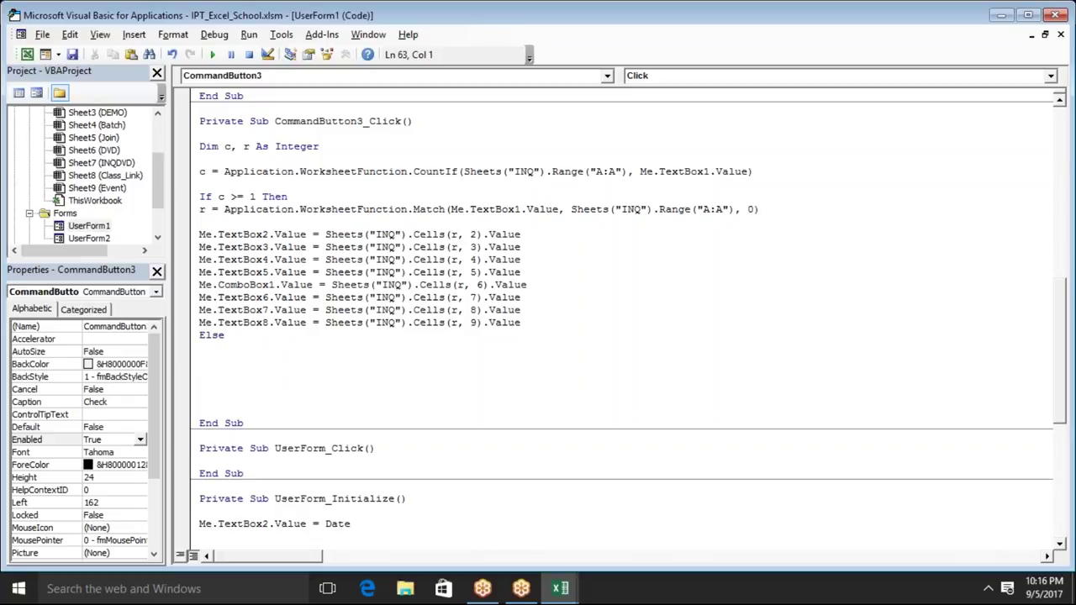
key(Return)
key(Up)
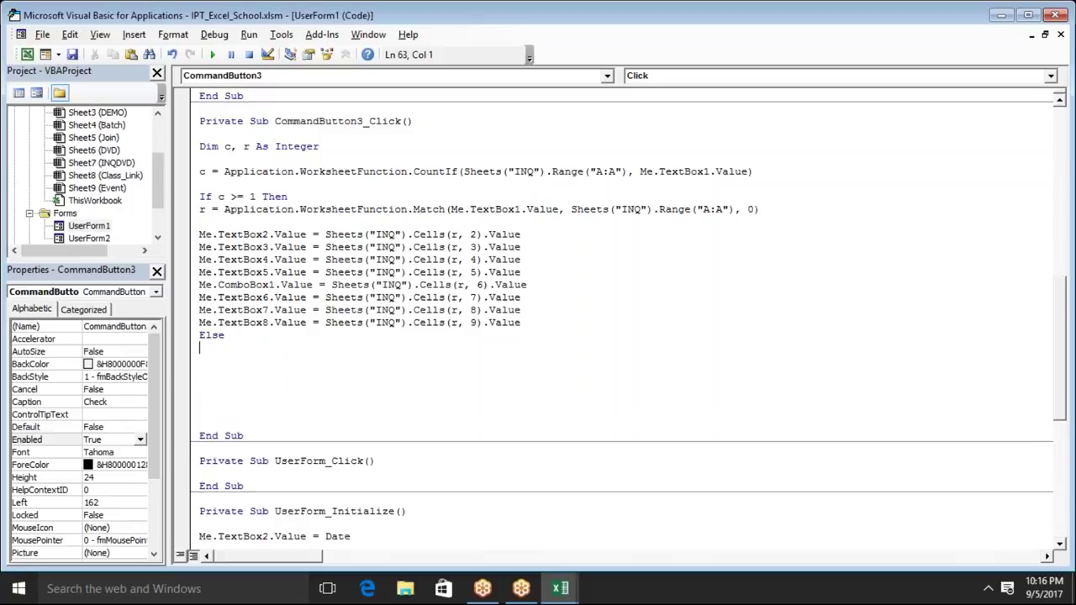
key(Down)
Add k = MsgBox("Do you want New Entry", vbYesNo, "New Record Entry") and begin an If k check
text(x)
text(=)
text(ms)
text(gbox)
text(()
text(")
text(Do )
text(yo)
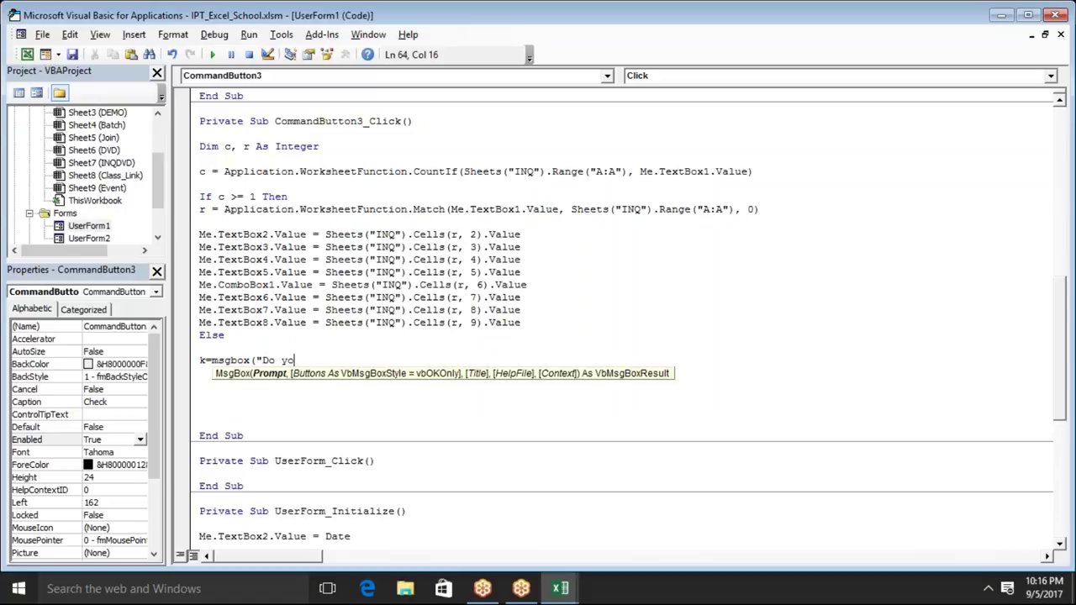
text(u wa)
text(nt New )
text(Entry)
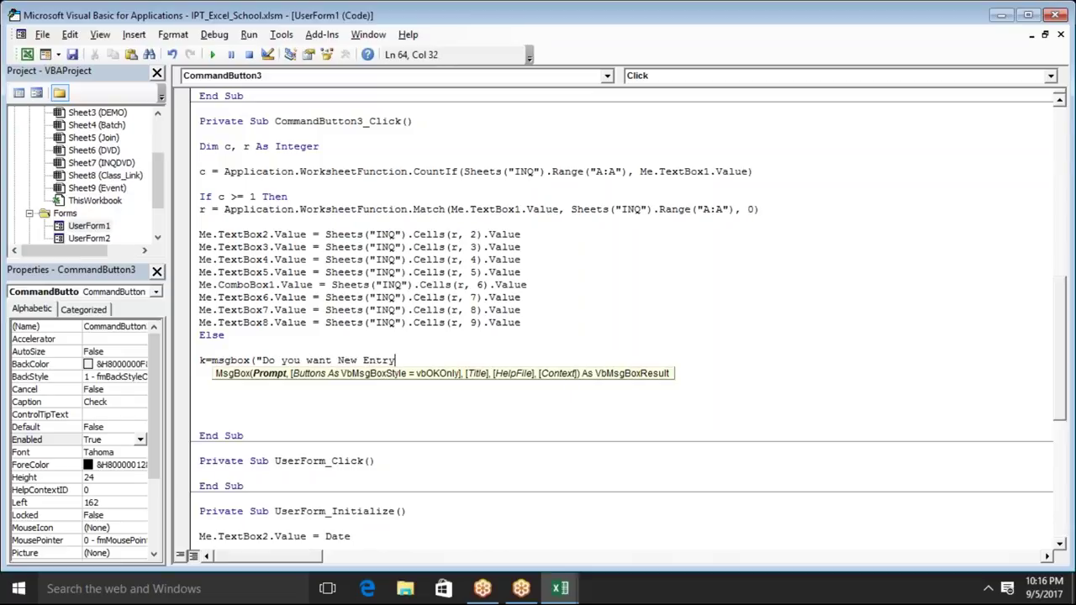
text(")
text(,)
key(Down)
key(Down)
key(Down)
key(Down)
key(Down)
key(Down)
key(Down)
key(Down)
key(Down)
key(Down)
key(Down)
key(Down)
key(Down)
key(Down)
key(Down)
key(Down)
key(Down)
key(Down)
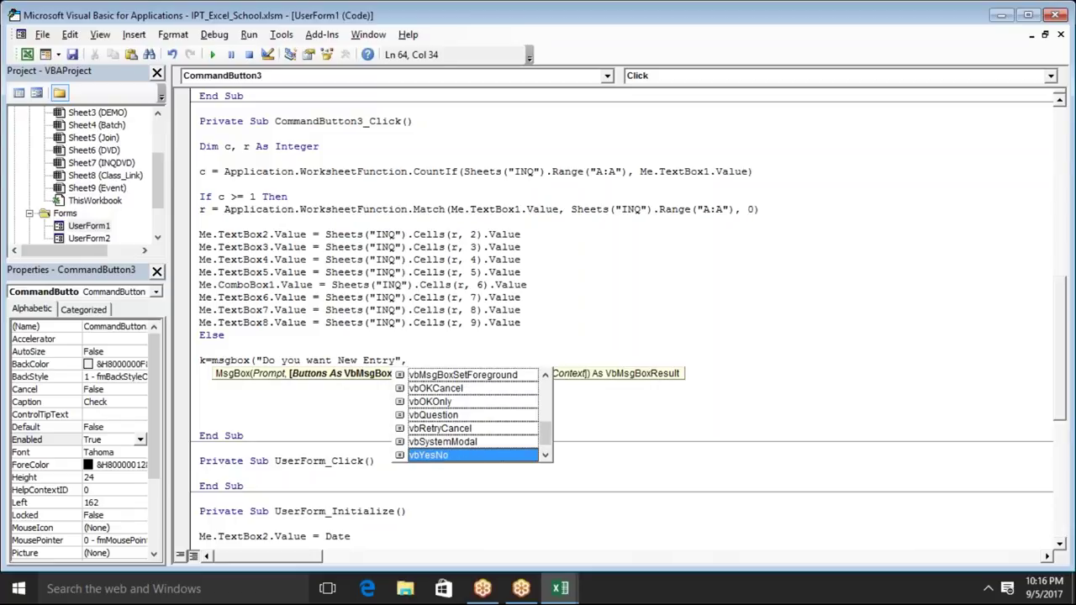
key(Tab)
text(,)
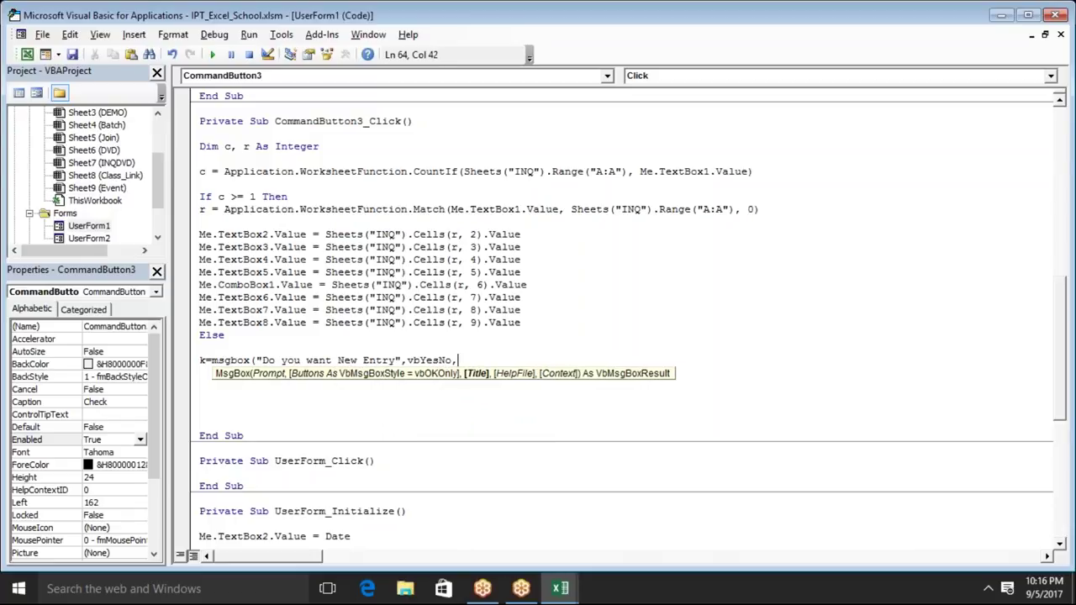
text(")
text(New )
text(Recoe)
text(d)
text(Entr)
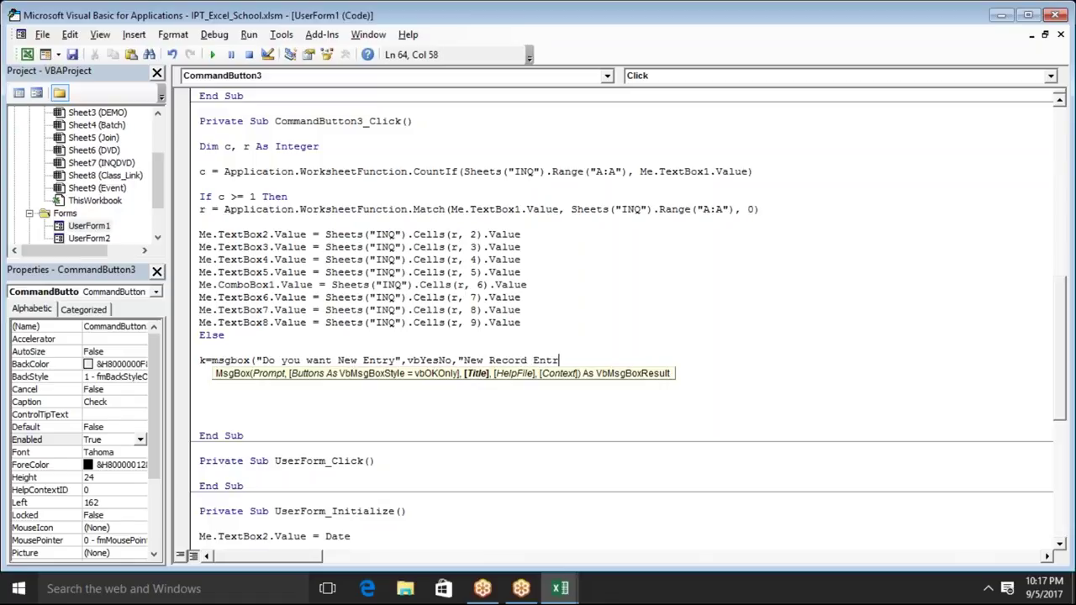
text(y)
text(")
text())
key(Return)
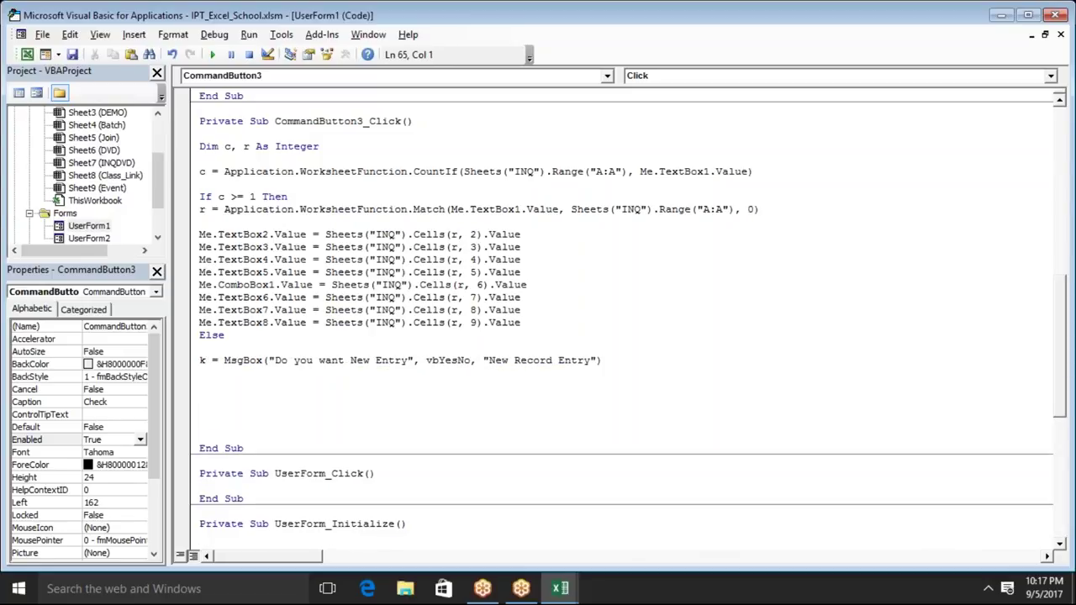
key(Return)
text(if )
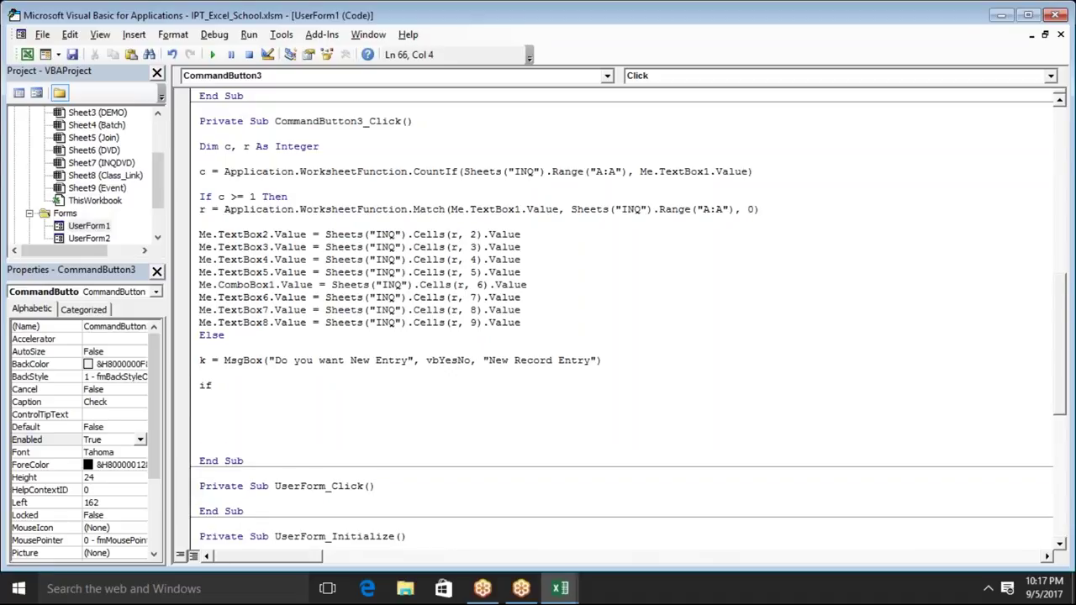
text(k=vbr)
Complete the line If k = vbYes Then under the MsgBox prompt
key(BackSpace)
text(yes)
key(BackSpace)
text(s )
text(Then)
key(Return)
key(Down)
key(Down)
key(Down)
key(Down)
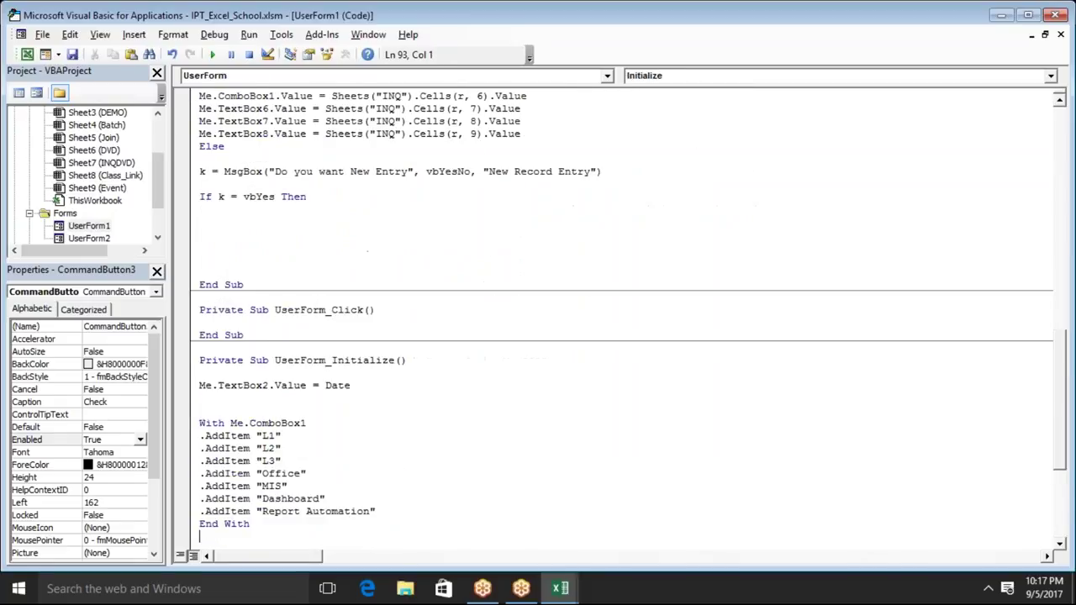
Cut the eight Enabled = False lines out of UserForm_Initialize
key(Up)
key(Up)
key(Up)
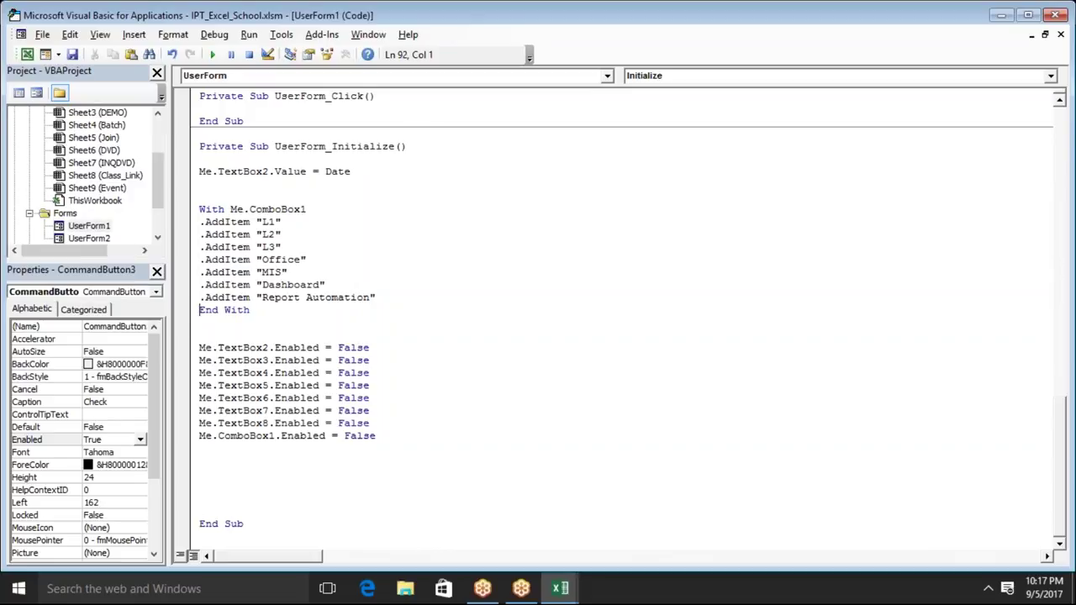
key(shift+Down)
key(shift+Down)
key(shift+Down)
key(shift+Down)
key(shift+Down)
key(shift+Down)
key(shift+Down)
key(Up)
key(Up)
key(Up)
key(Up)
key(Up)
key(Up)
key(Up)
key(Up)
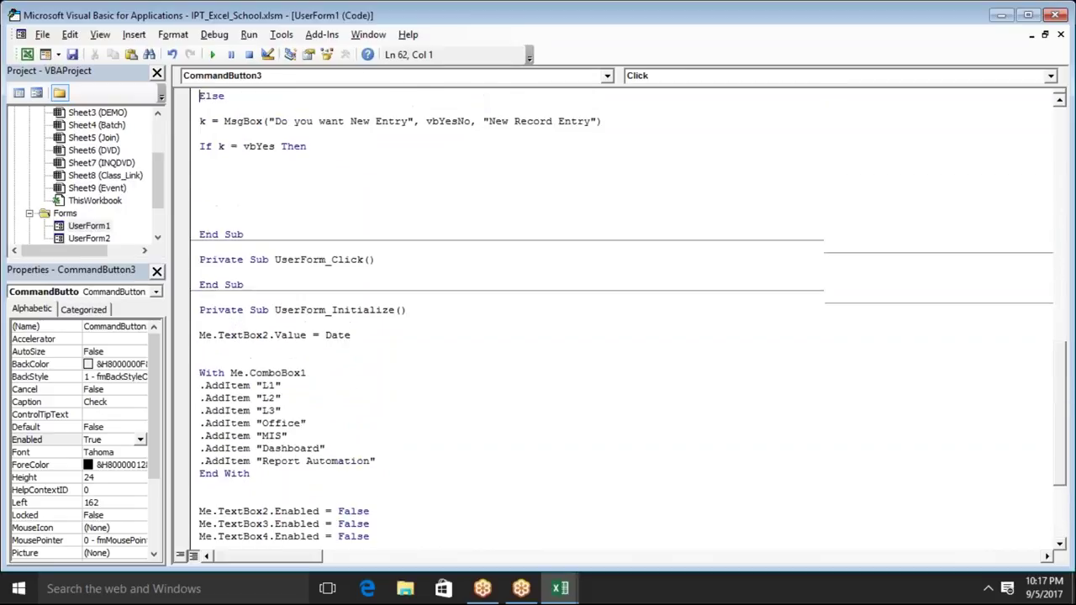
key(Up)
key(Up)
key(Up)
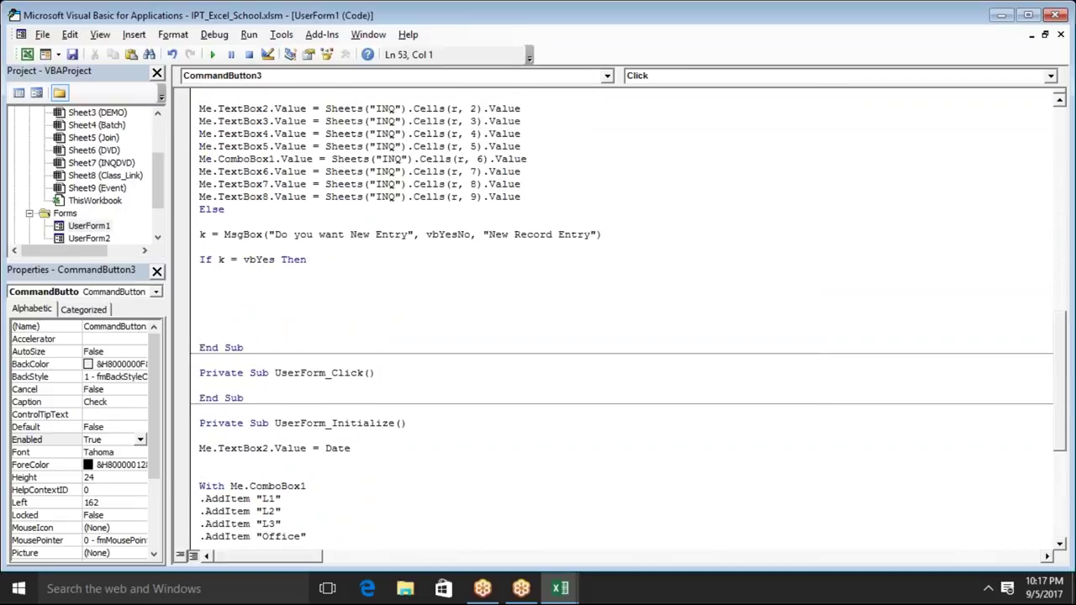
key(Down)
key(Down)
key(Down)
key(Down)
key(Down)
key(Down)
key(Down)
key(Down)
key(Down)
key(Down)
key(Down)
key(Down)
key(Down)
key(Down)
key(Up)
key(Up)
key(Up)
key(Up)
key(Up)
key(Up)
key(Up)
key(Down)
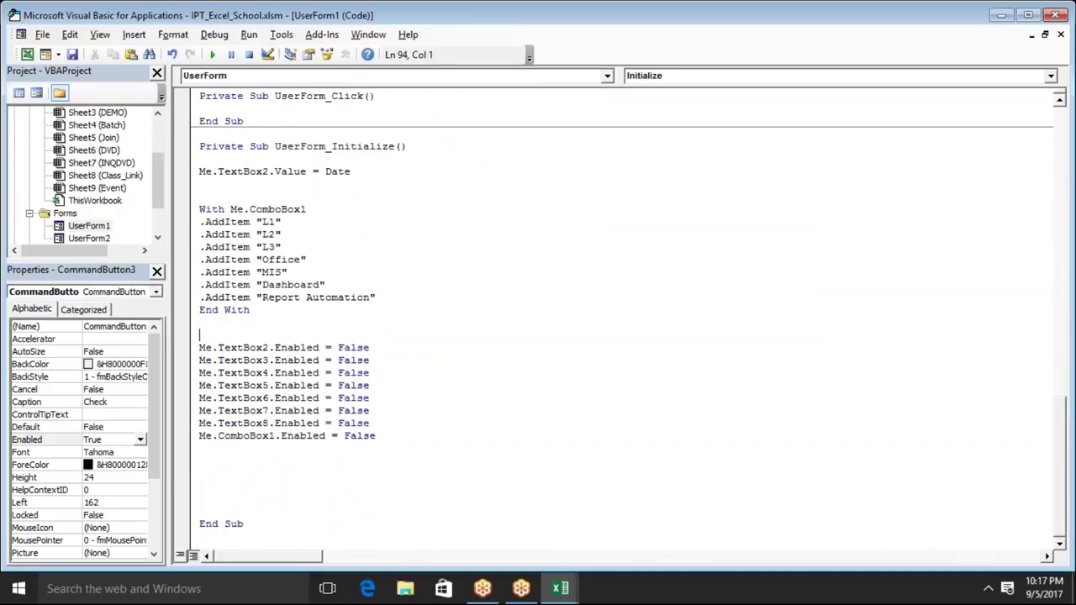
key(Down)
key(shift+Down)
key(shift+Down)
key(shift+Down)
key(shift+Down)
key(shift+Down)
key(ctrl+c)
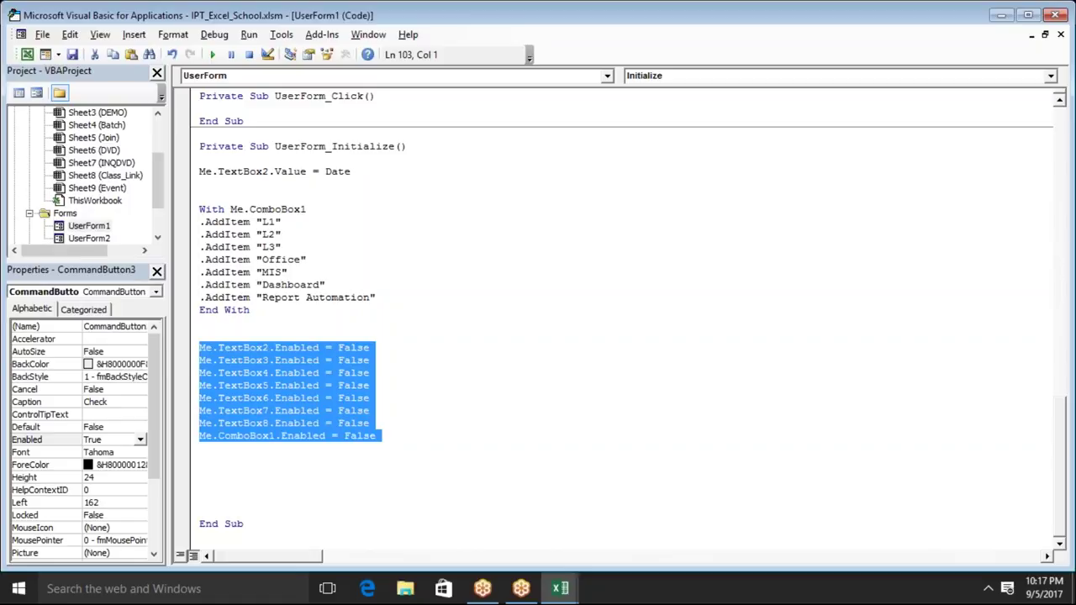
key(Delete)
key(Down)
key(Down)
key(Down)
key(Down)
Declare a new Function en(o As Boolean) below UserForm_Initialize
text(fd)
key(BackSpace)
key(BackSpace)
text(function )
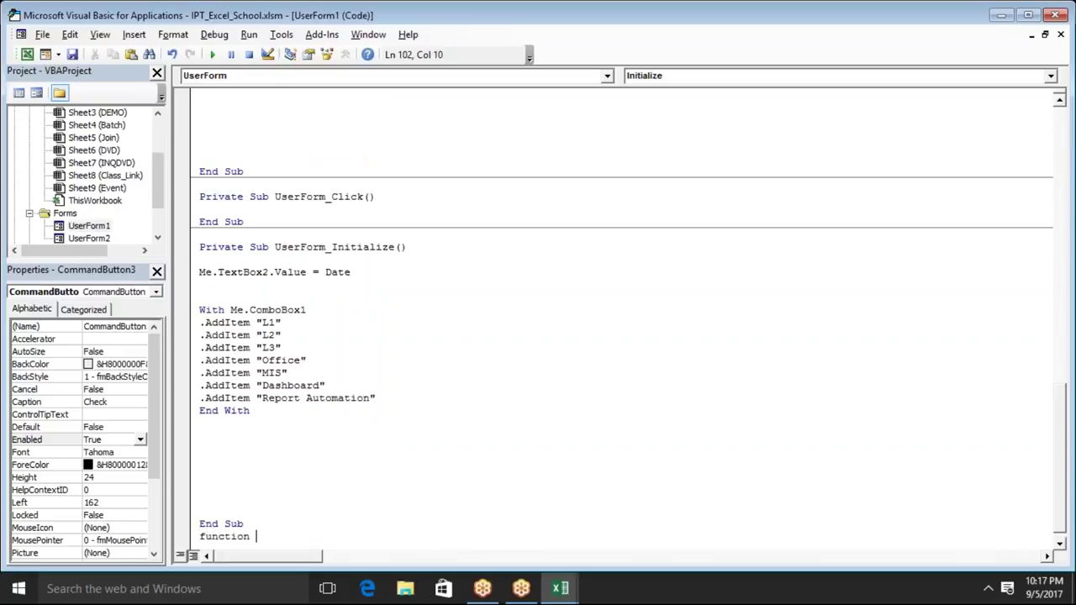
text(en()
text(c)
key(BackSpace)
text(o as )
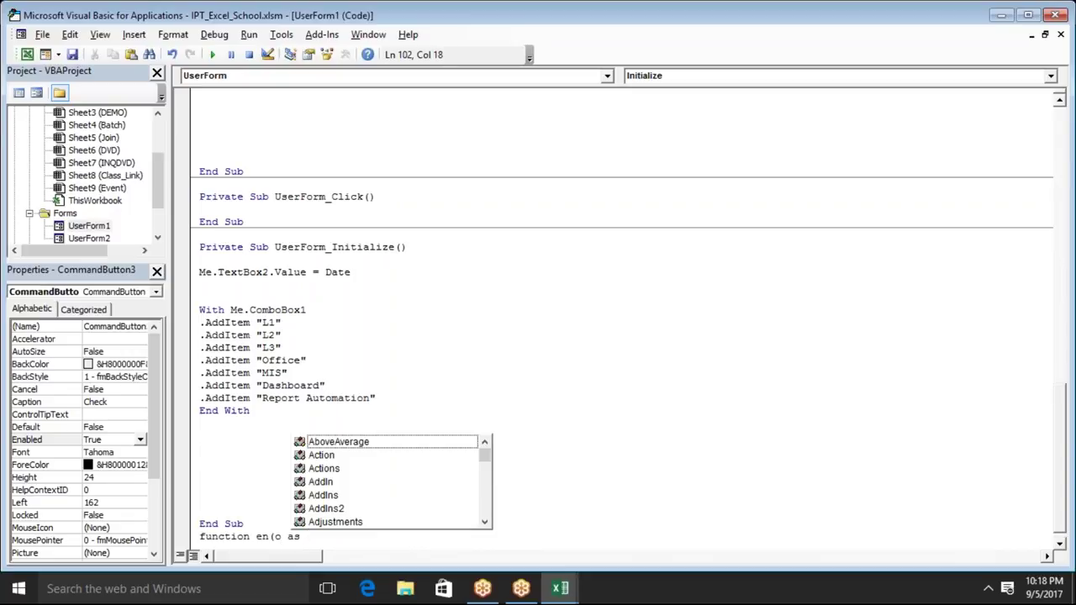
text(boo)
key(Tab)
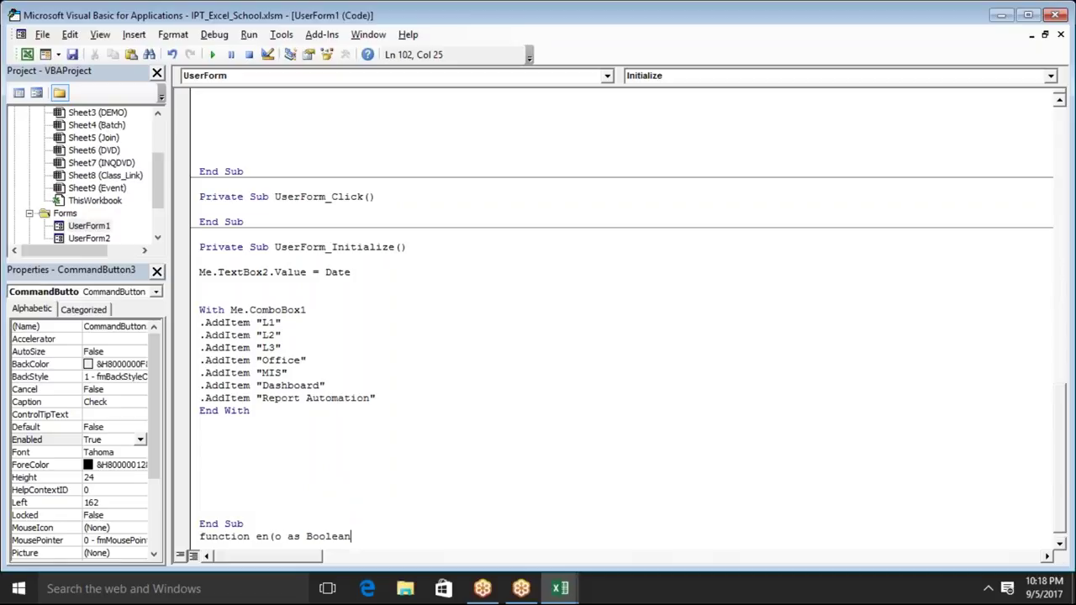
text())
key(Return)
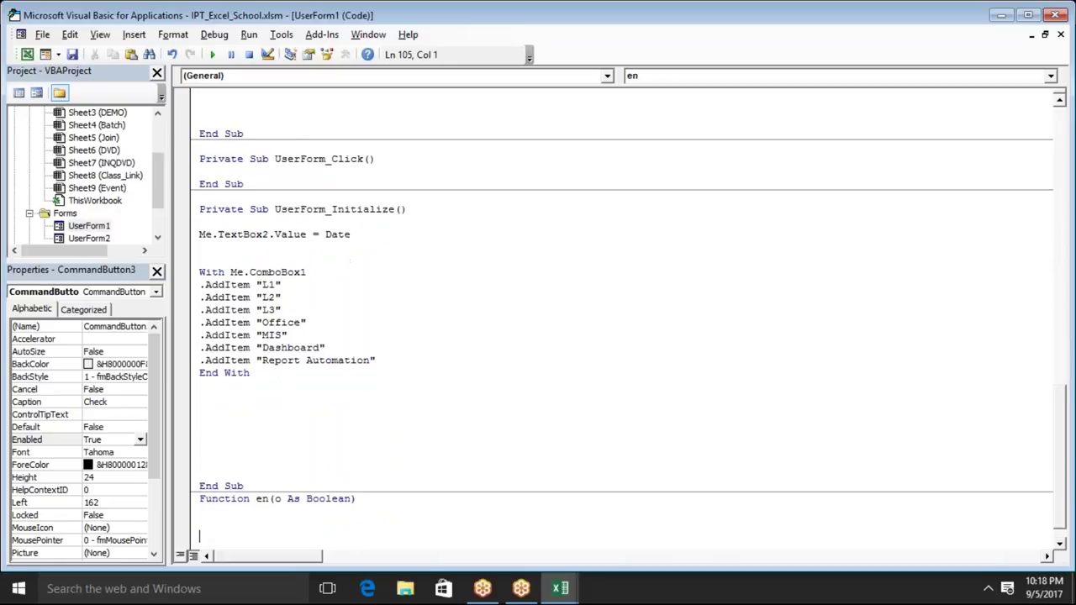
Paste the eight disable lines into en and set TextBox2 and TextBox3 to Enabled = o
key(ctrl+v)
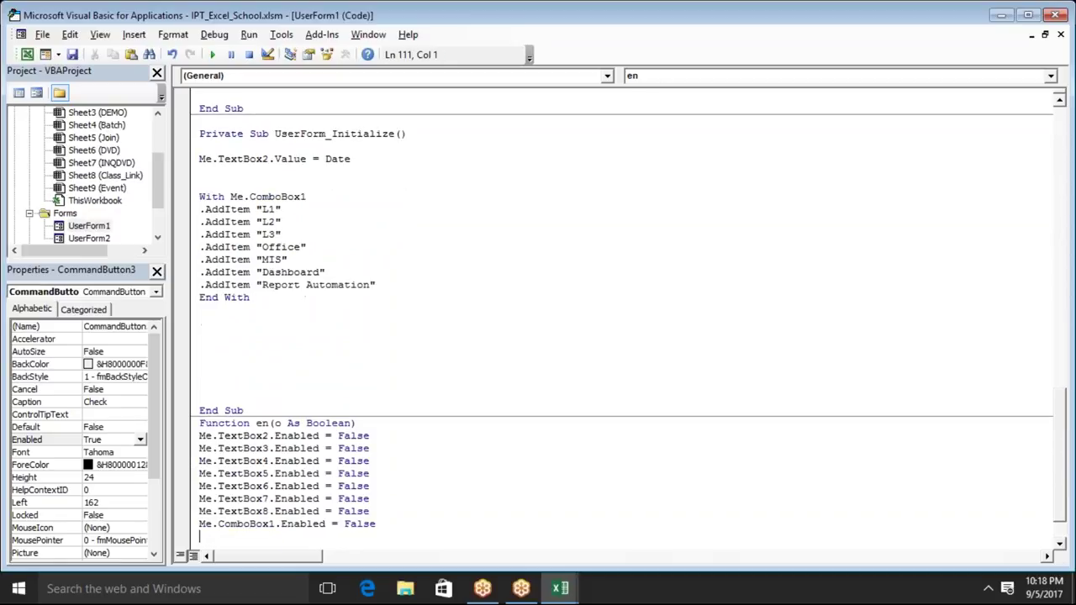
click(205, 436)
double_click(205, 436)
text(user)
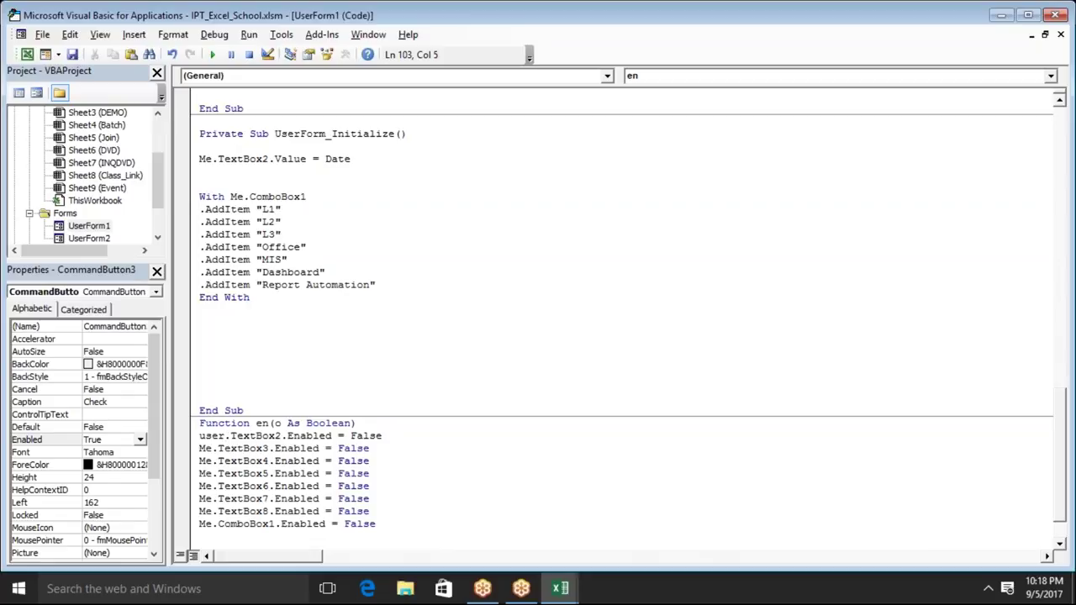
key(ctrl+z)
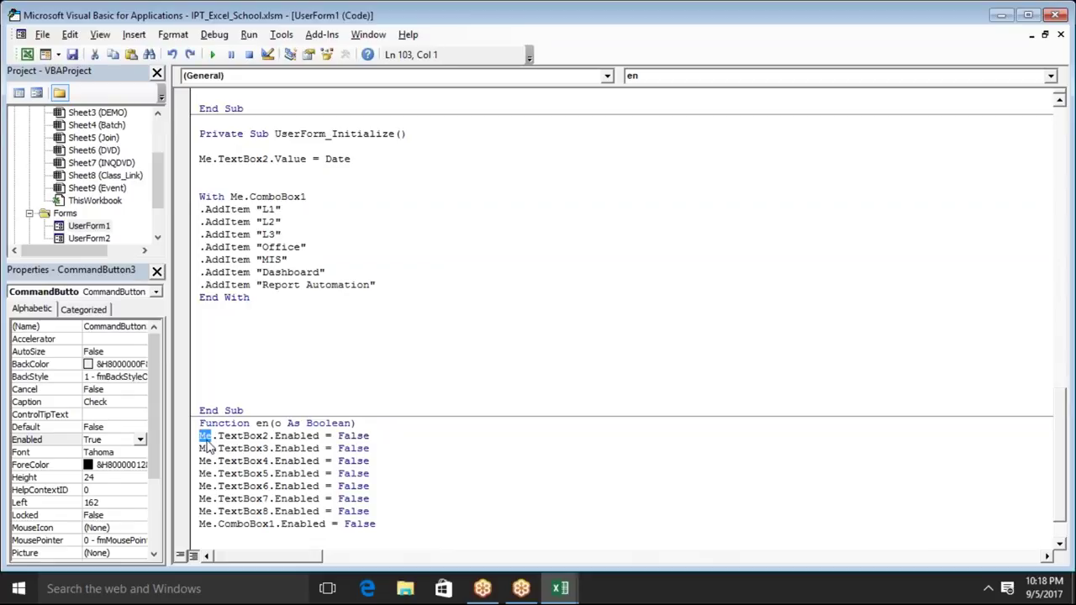
double_click(361, 437)
key(Delete)
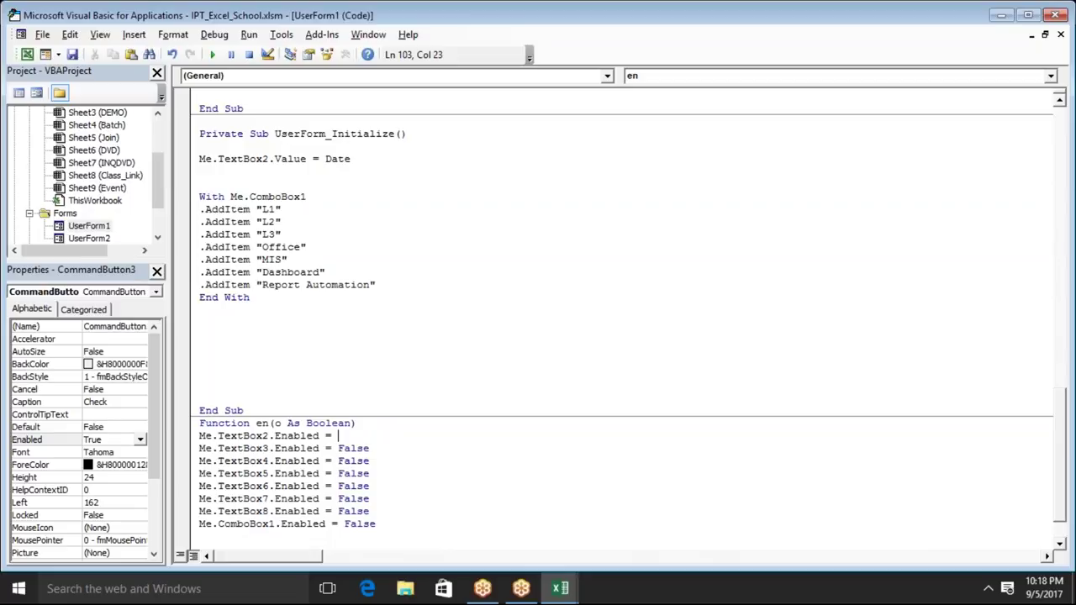
text(o)
click(338, 448)
key(Delete)
Change TextBox4 through TextBox7 from Enabled = False to Enabled = o
key(Delete)
key(Delete)
key(Delete)
text(o)
click(338, 460)
key(Delete)
key(Delete)
key(Delete)
text(o)
click(344, 486)
click(338, 474)
key(Delete)
key(Delete)
key(Delete)
key(Delete)
key(Delete)
text(o)
click(338, 486)
key(Delete)
key(Delete)
key(Delete)
Set TextBox8 and ComboBox1 to Enabled = o and close en with End Function
key(Delete)
key(Delete)
text(o)
click(345, 498)
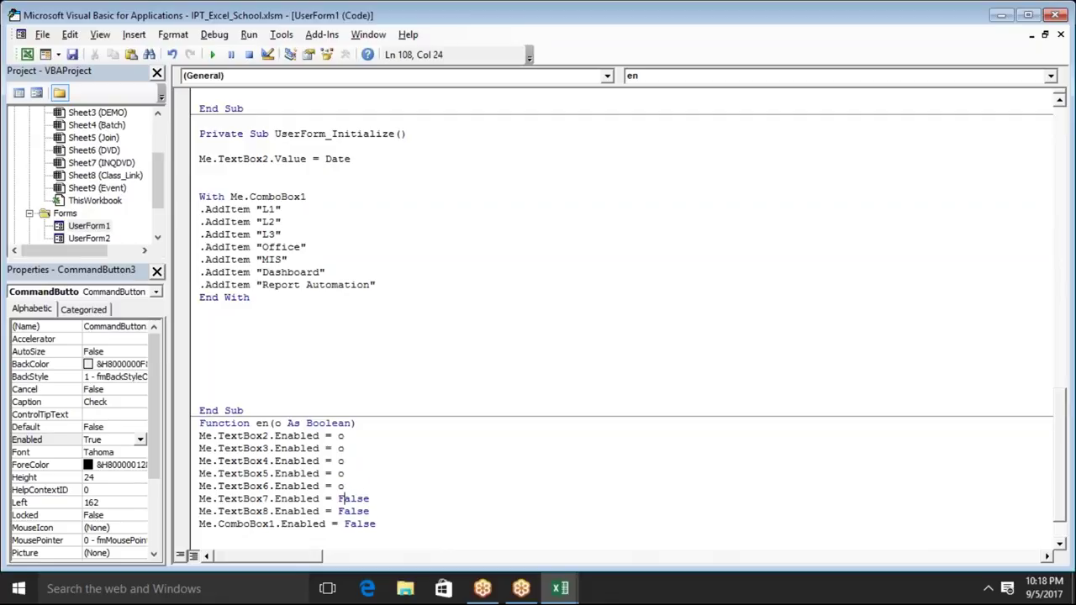
click(338, 499)
key(Delete)
key(Delete)
key(Delete)
key(Delete)
key(Delete)
text(o)
click(338, 512)
key(BackSpace)
key(BackSpace)
key(BackSpace)
text(=)
key(Delete)
key(Delete)
key(Delete)
text(o)
key(Down)
key(Delete)
key(Delete)
key(Delete)
key(Delete)
key(Delete)
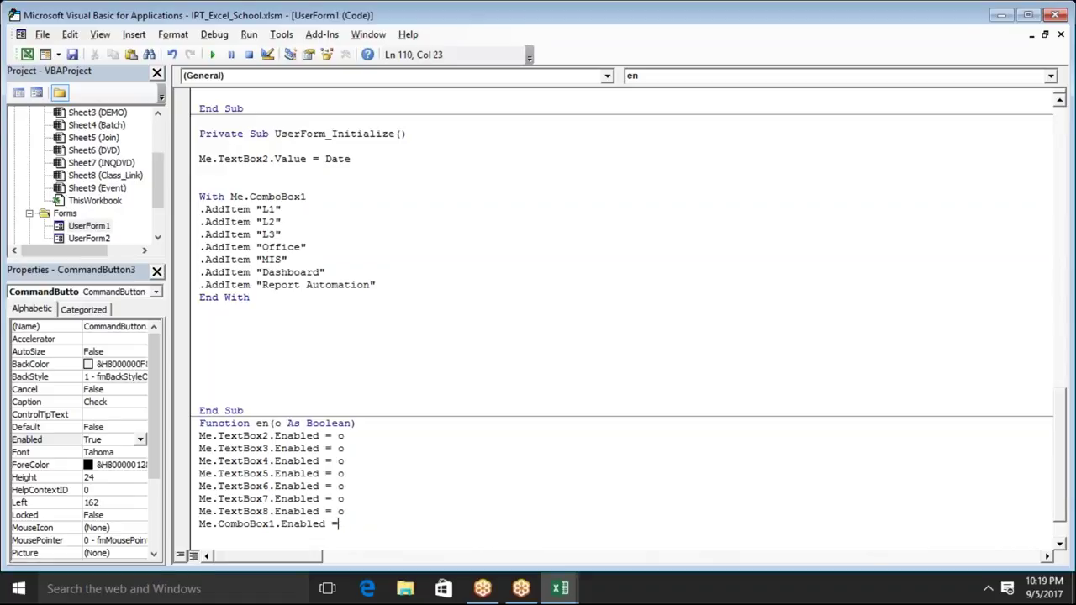
text(o)
key(Down)
key(Down)
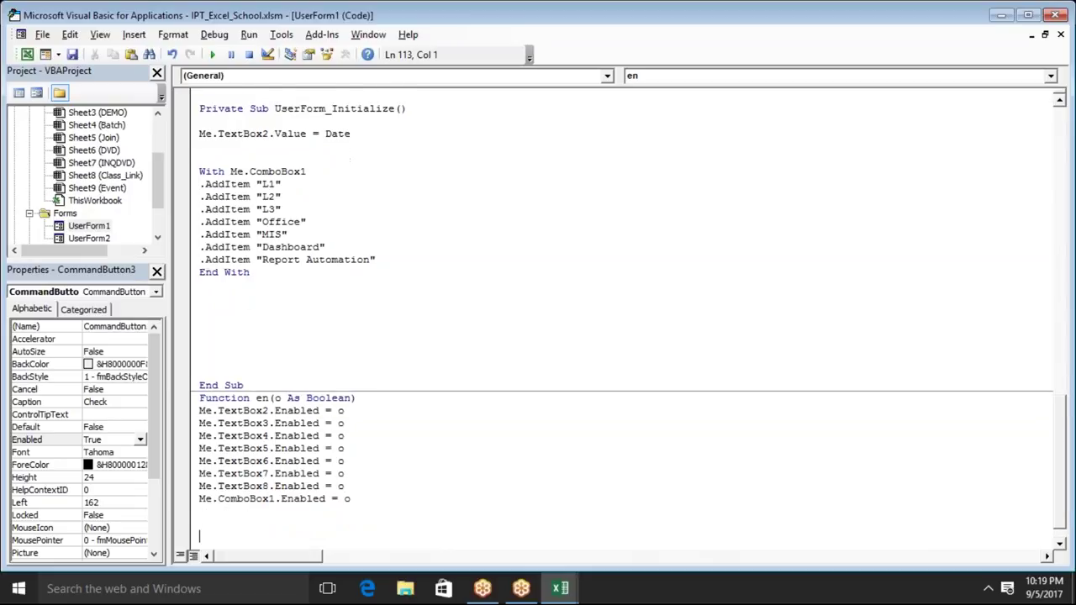
key(Down)
key(Down)
click(199, 322)
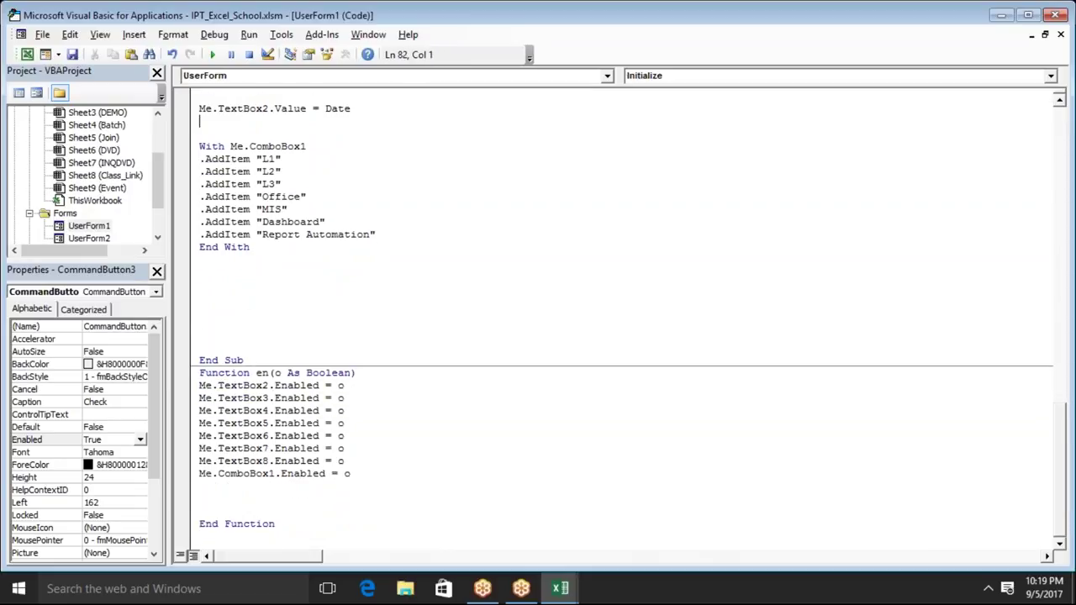
Add y = en(False) below End With in UserForm_Initialize
click(325, 221)
click(200, 271)
text(y=e)
text(n()
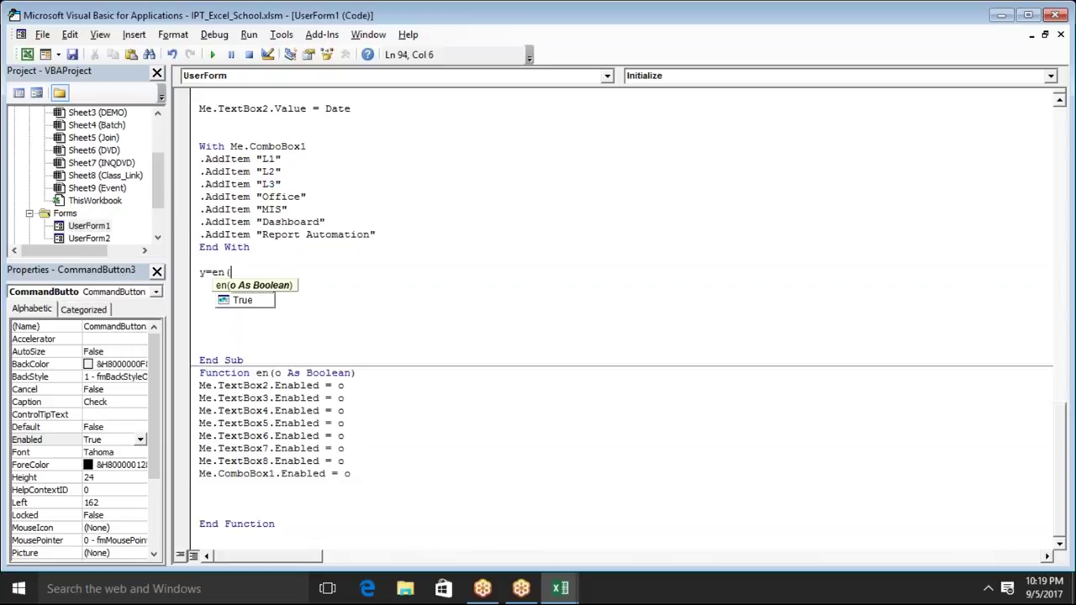
text(Fa)
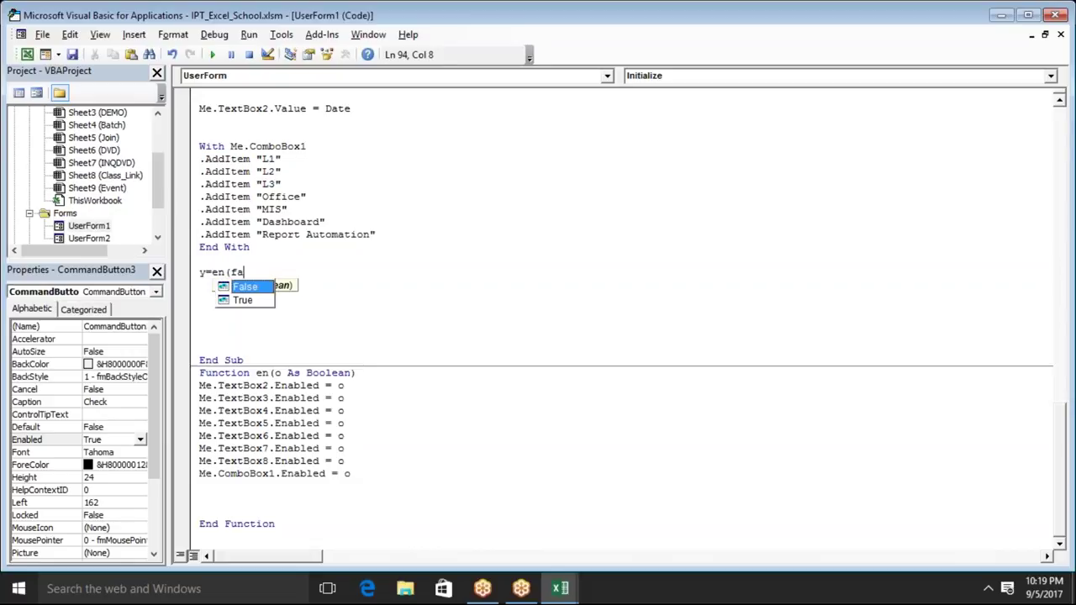
text(lse)
text())
key(Return)
Add y = en(True) and End If under If k = vbYes Then, then return to Excel
key(Up)
key(Up)
key(Up)
key(Up)
key(Up)
key(Up)
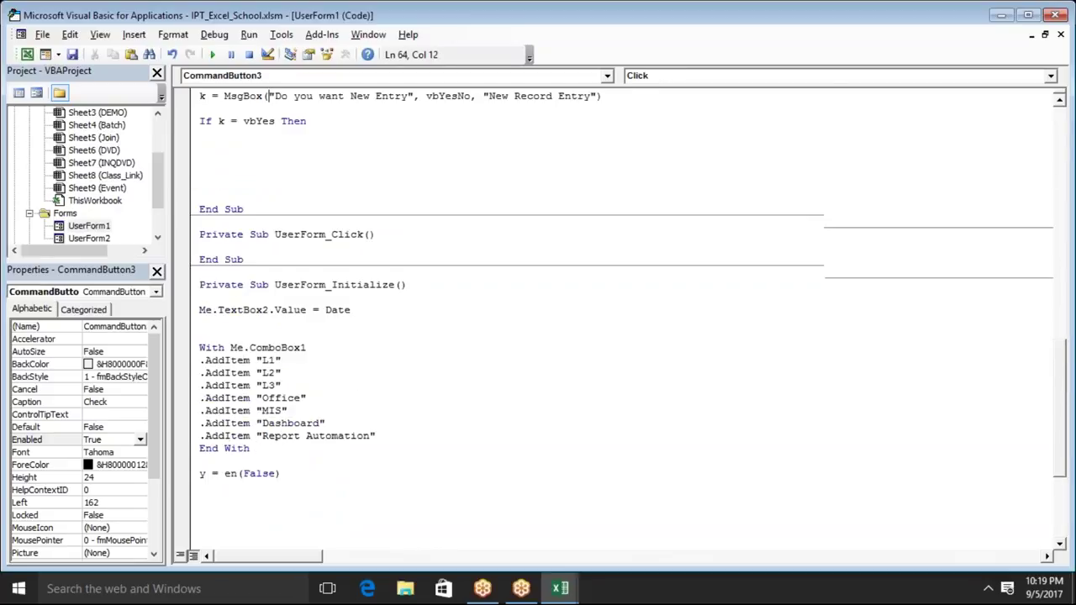
key(Up)
key(Up)
key(Up)
key(Up)
key(Up)
key(Up)
click(225, 222)
key(Down)
key(Down)
key(Down)
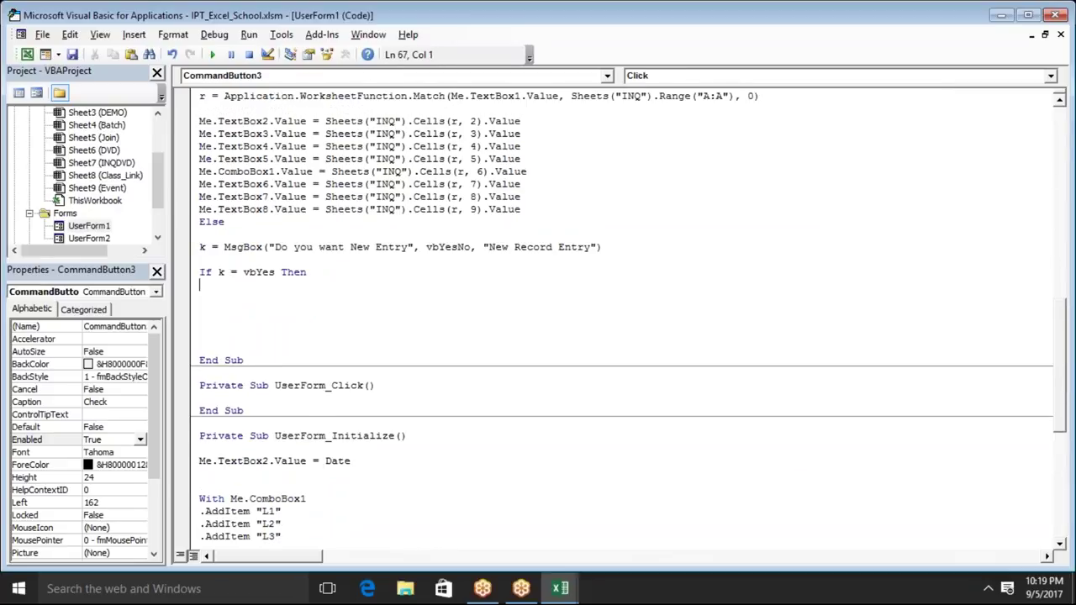
text(y)
text(=en)
text(()
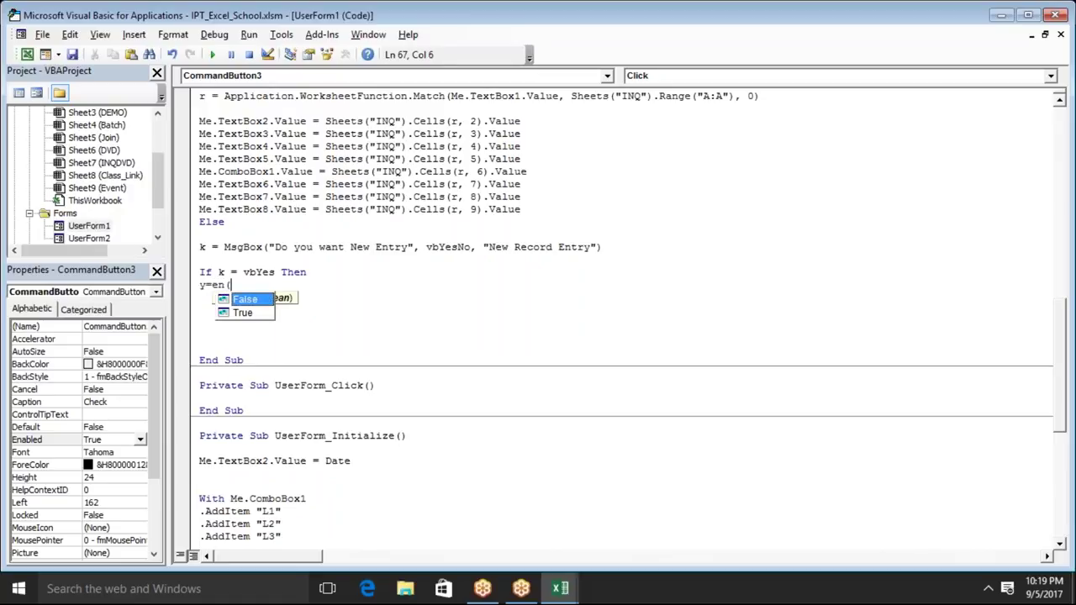
key(Return)
key(Return)
text(true))
key(Return)
text(end if)
key(Return)
key(Return)
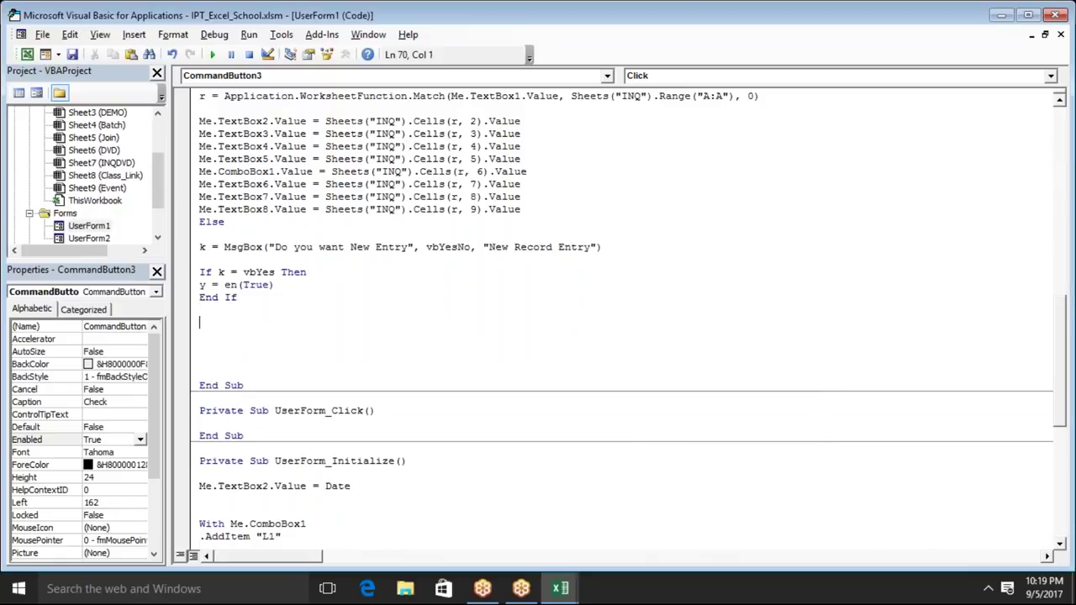
text(end if)
key(Down)
key(alt+F11)
click(683, 357)
click(684, 208)
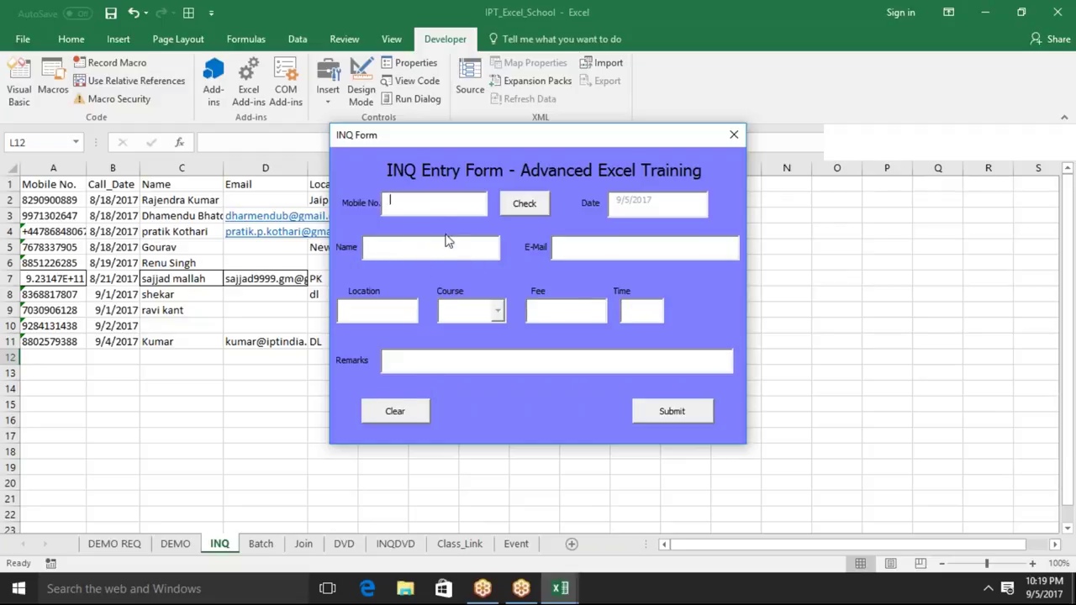
click(529, 205)
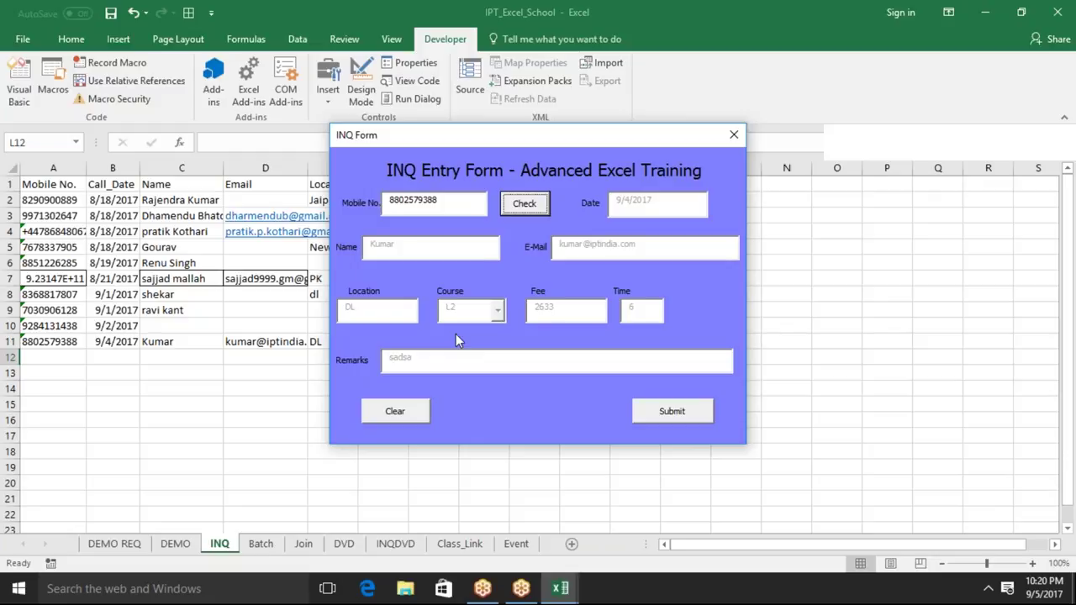
click(454, 200)
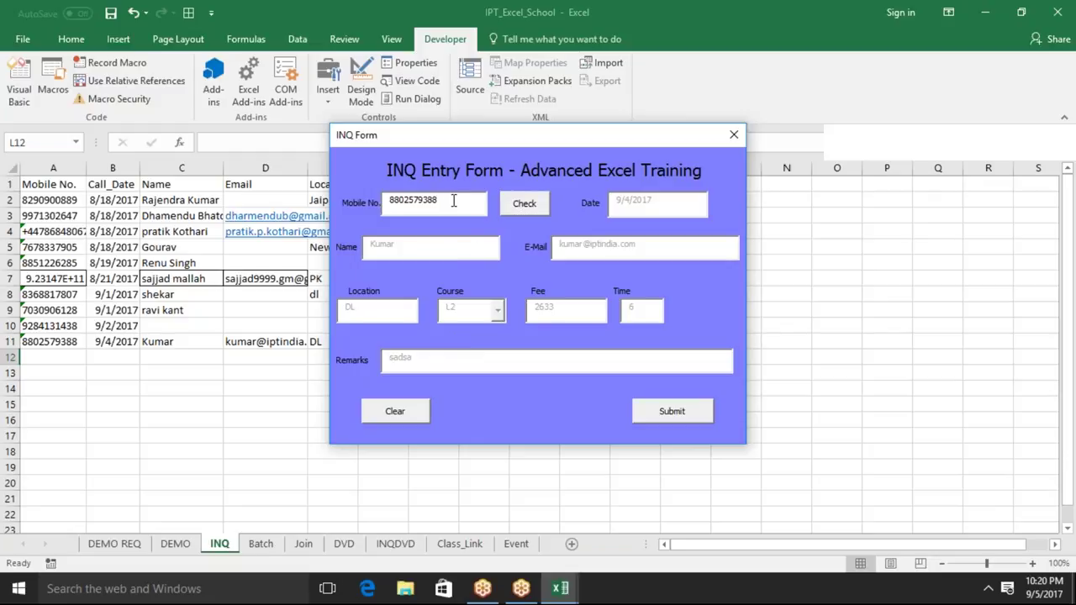
key(BackSpace)
text(9)
click(521, 213)
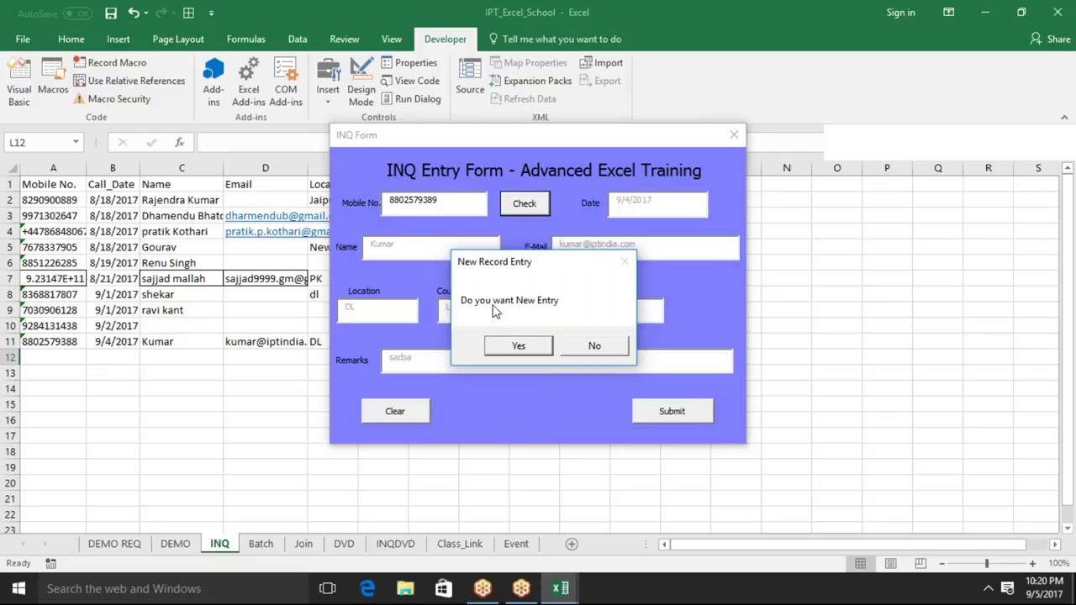
click(517, 349)
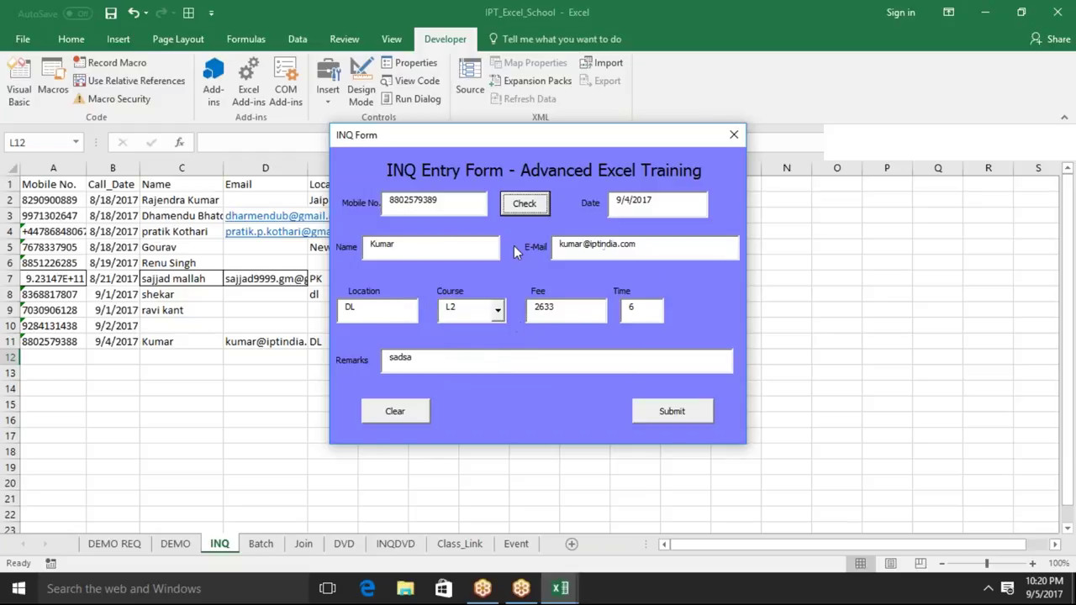
double_click(602, 246)
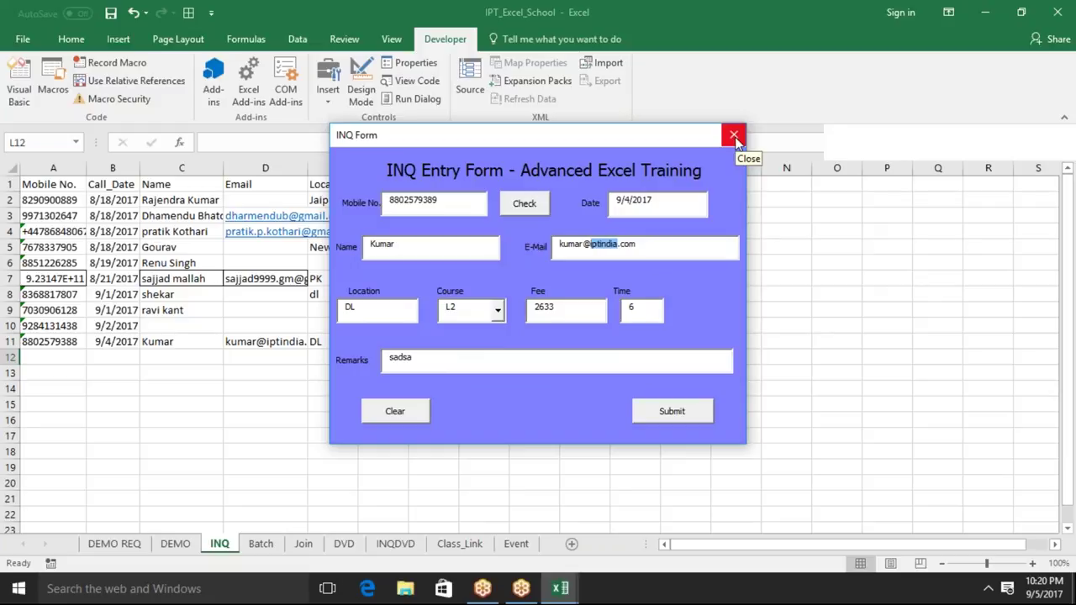
click(735, 135)
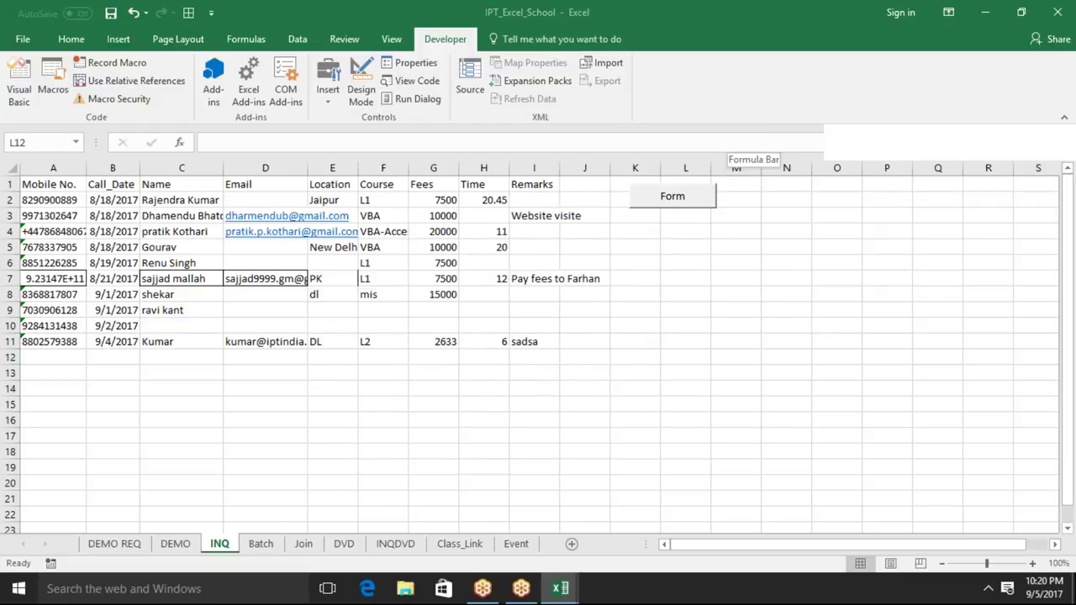
key(alt+F11)
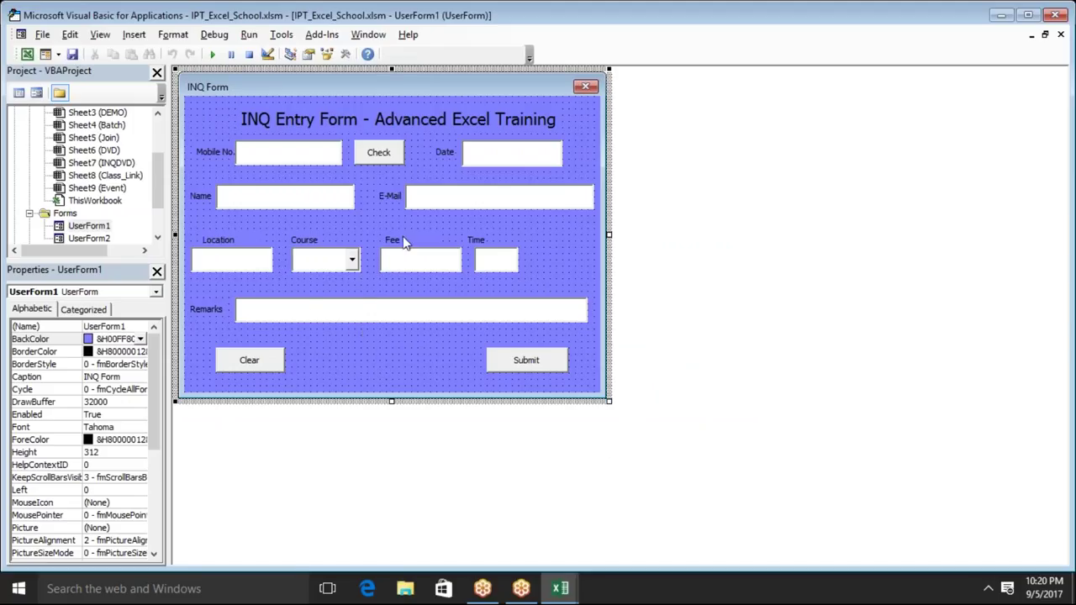
Add y = cl() under y = en(True) in the Check button's vbYes branch
double_click(391, 160)
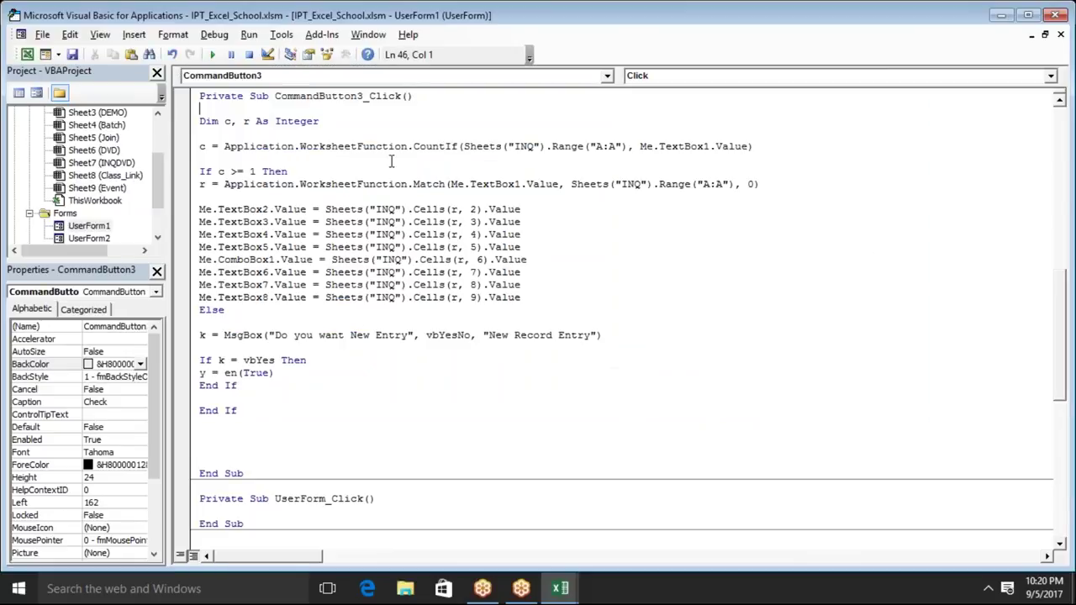
click(201, 387)
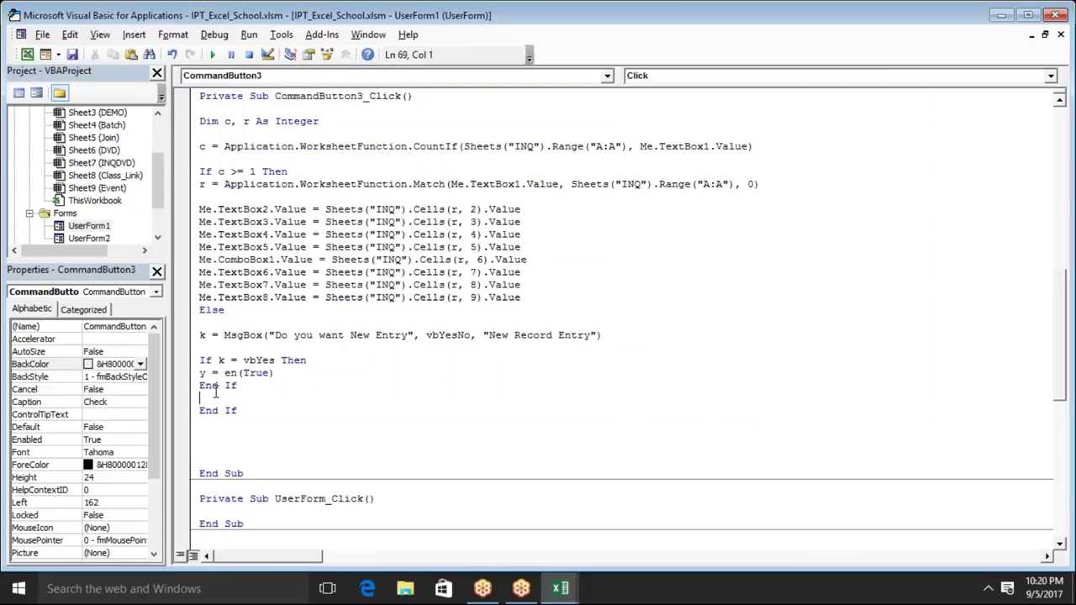
key(Return)
key(Up)
key(Up)
click(201, 385)
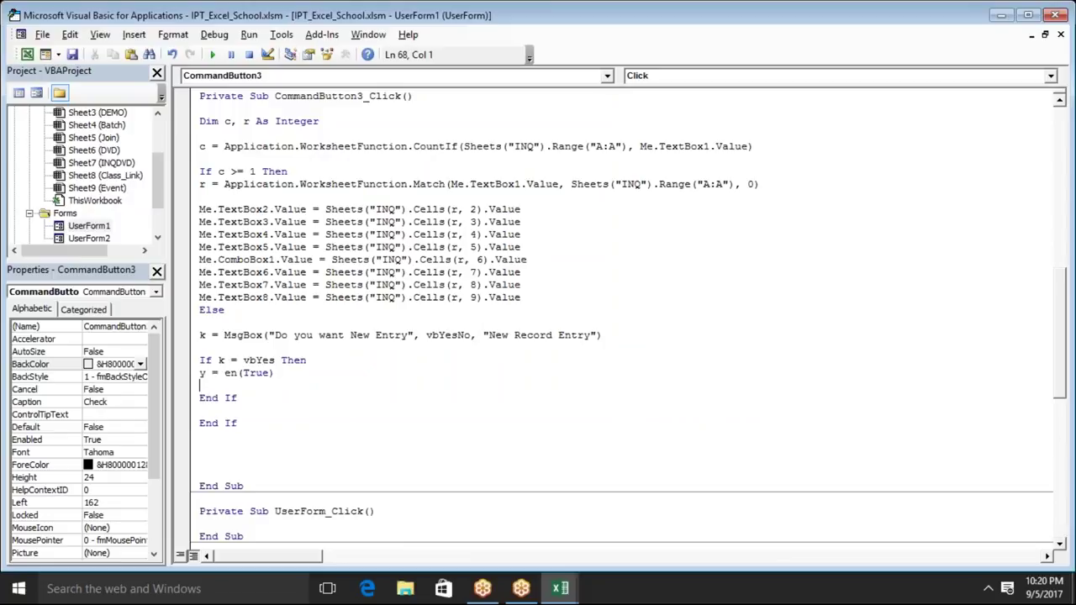
key(Down)
key(Down)
key(Down)
key(Down)
key(Down)
key(Down)
key(Down)
key(Down)
key(Down)
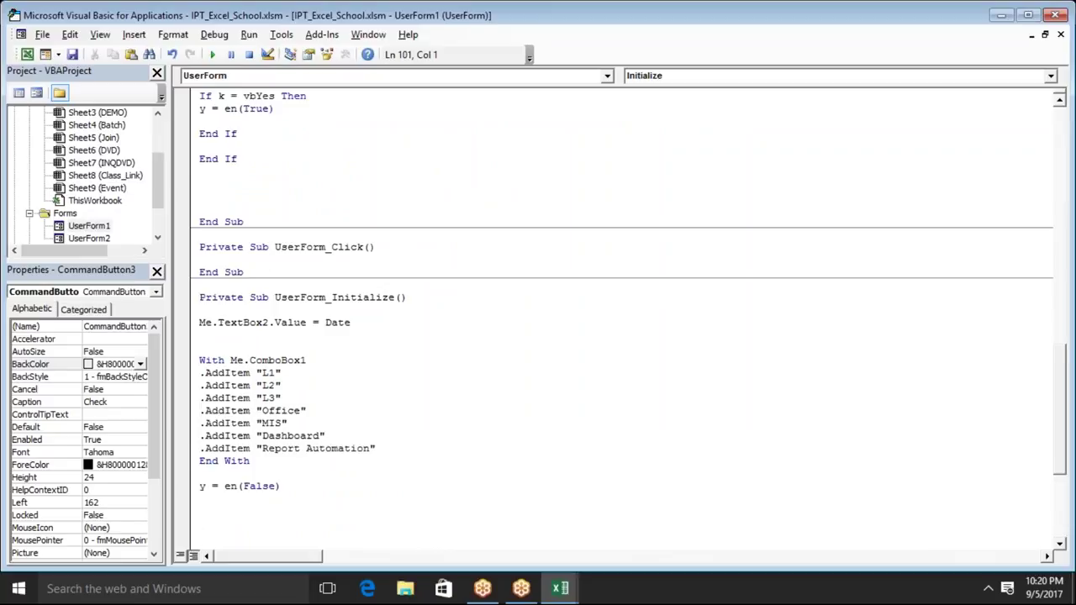
key(Down)
key(Down)
key(Down)
key(Down)
key(Down)
key(Down)
key(Down)
key(Up)
key(Up)
key(Up)
key(Up)
key(Up)
key(Up)
key(Up)
key(Up)
key(Up)
key(Up)
key(Up)
key(Up)
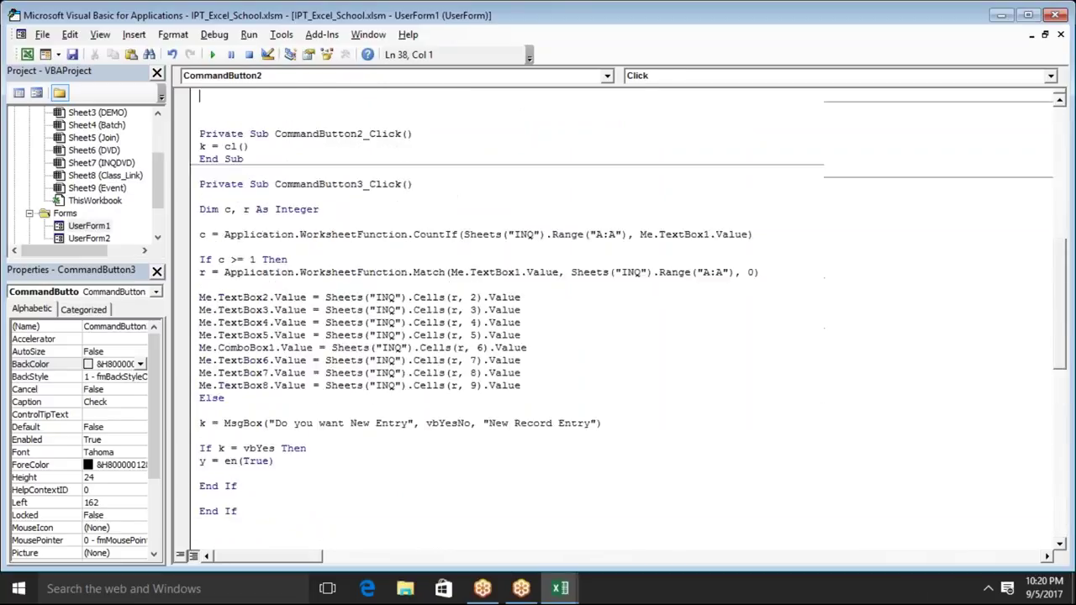
scroll(614, 320, up, 7)
scroll(614, 320, up, 1)
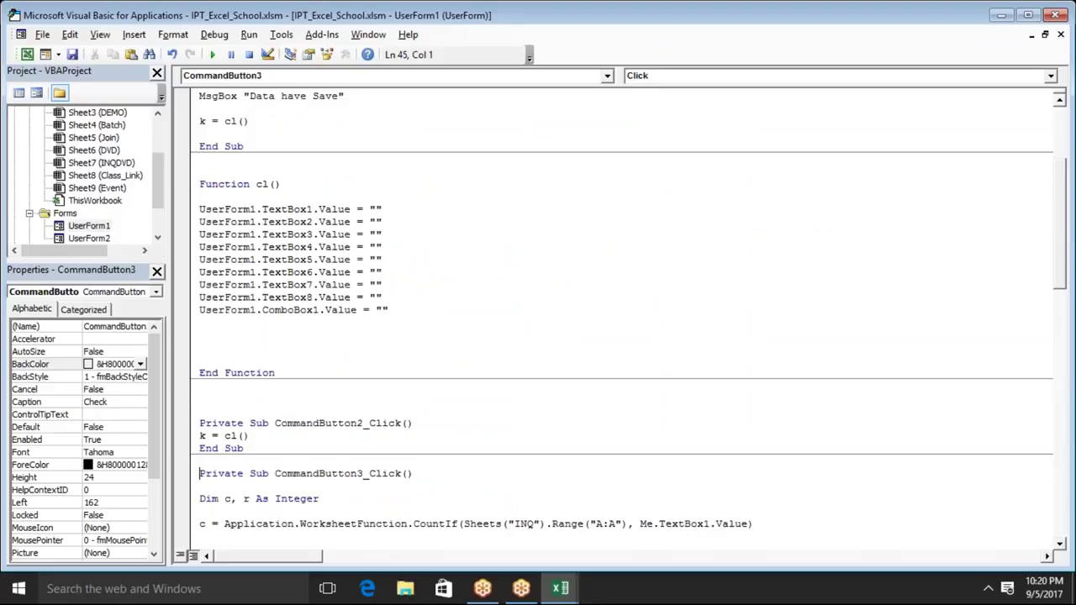
key(Down)
key(Down)
key(Down)
key(Down)
key(Down)
key(Down)
key(Down)
key(Down)
key(Down)
key(Down)
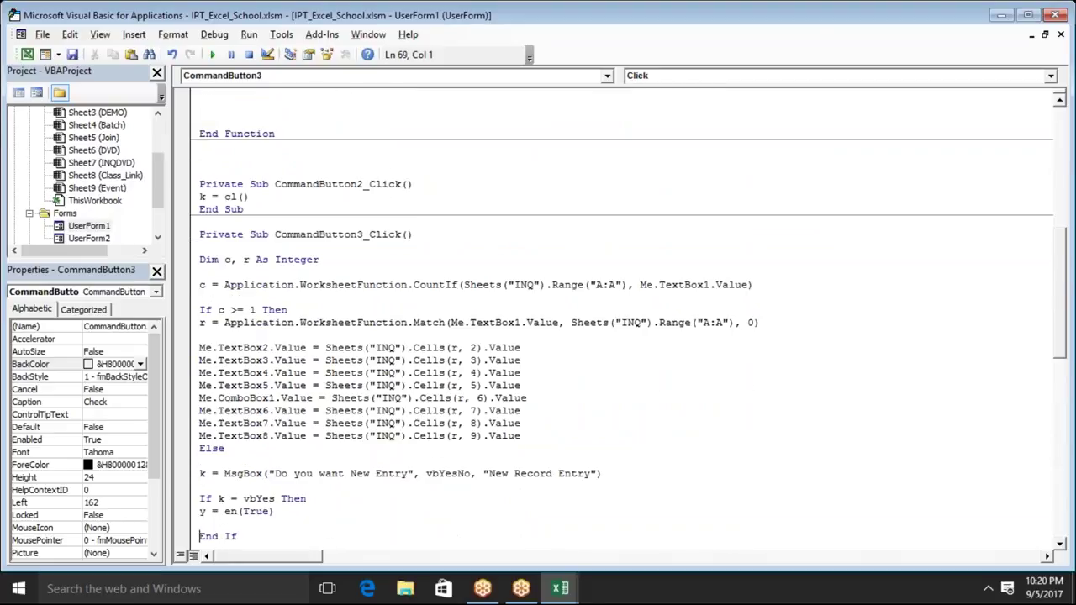
key(Up)
text(y=cl)
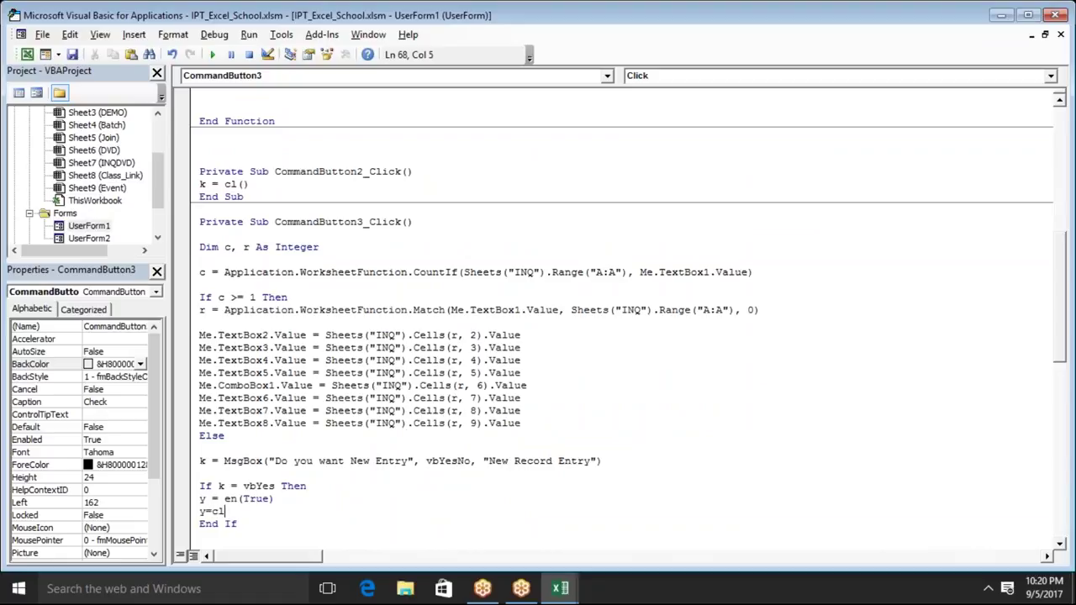
text(())
Select UserForm1 and run it to bring up the Macros list
click(337, 359)
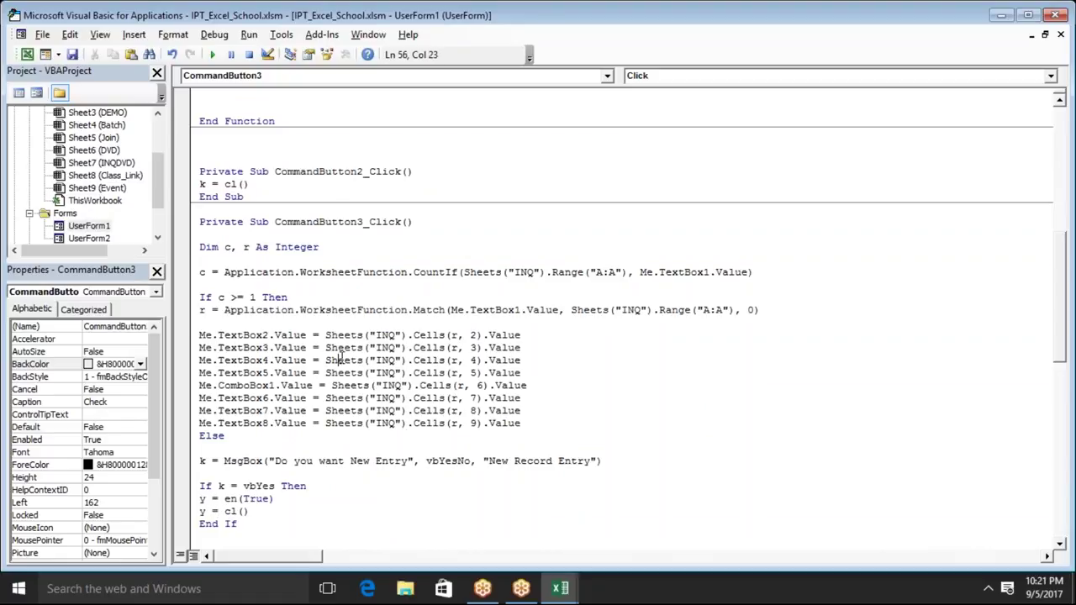
click(105, 228)
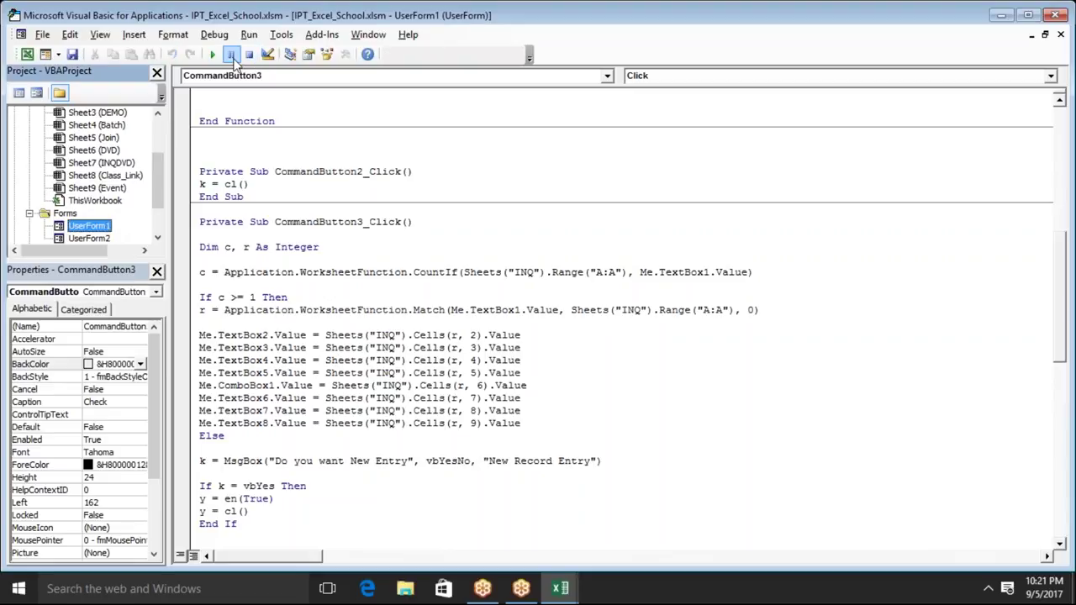
click(211, 54)
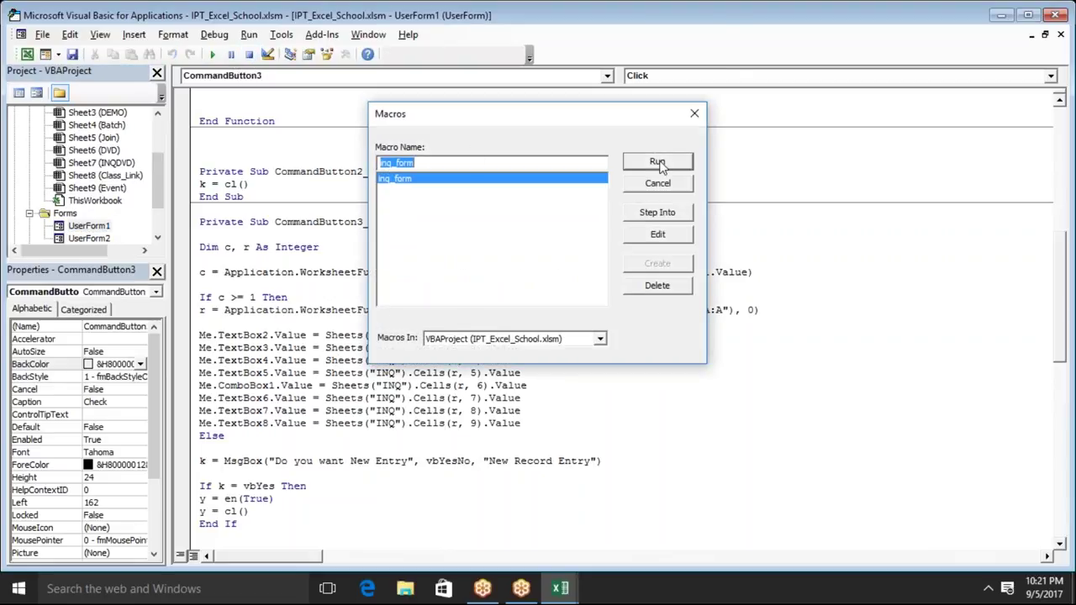
click(657, 161)
text(7)
key(BackSpace)
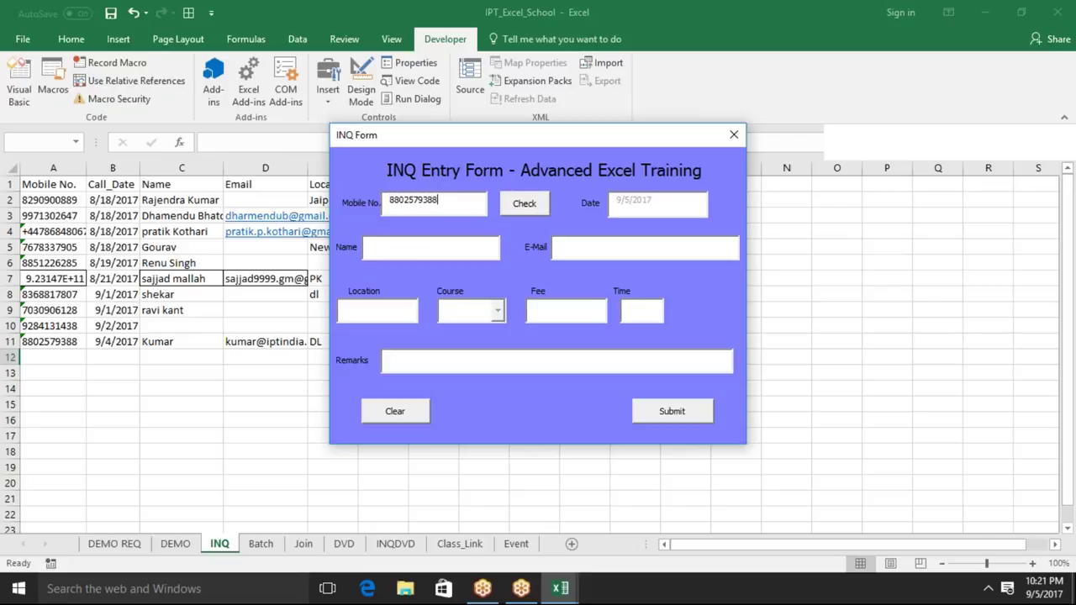
click(531, 206)
click(461, 199)
key(BackSpace)
text(9)
click(523, 208)
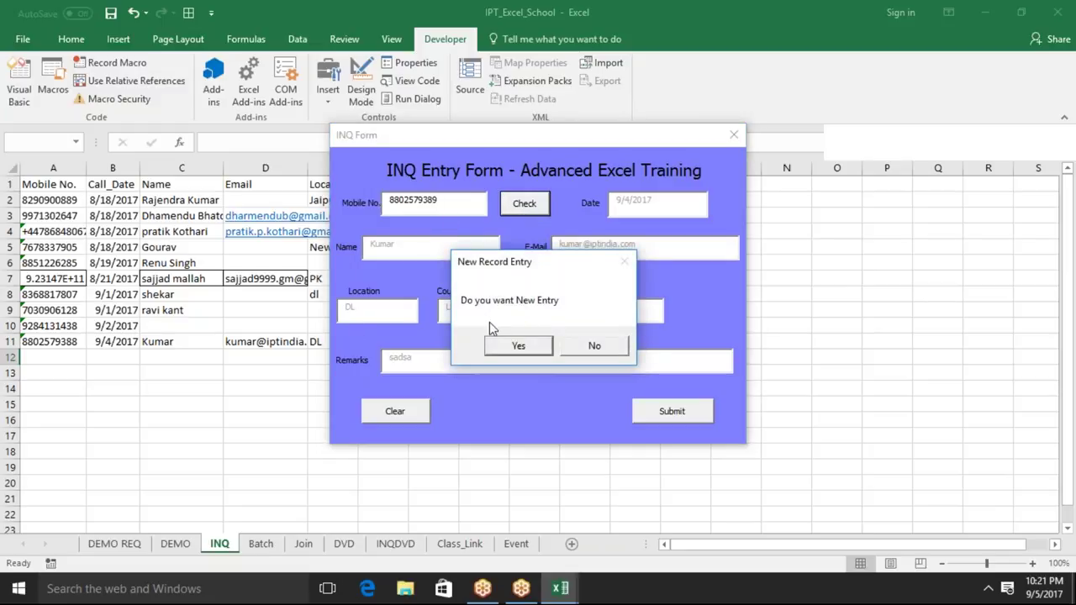
click(502, 348)
click(502, 348)
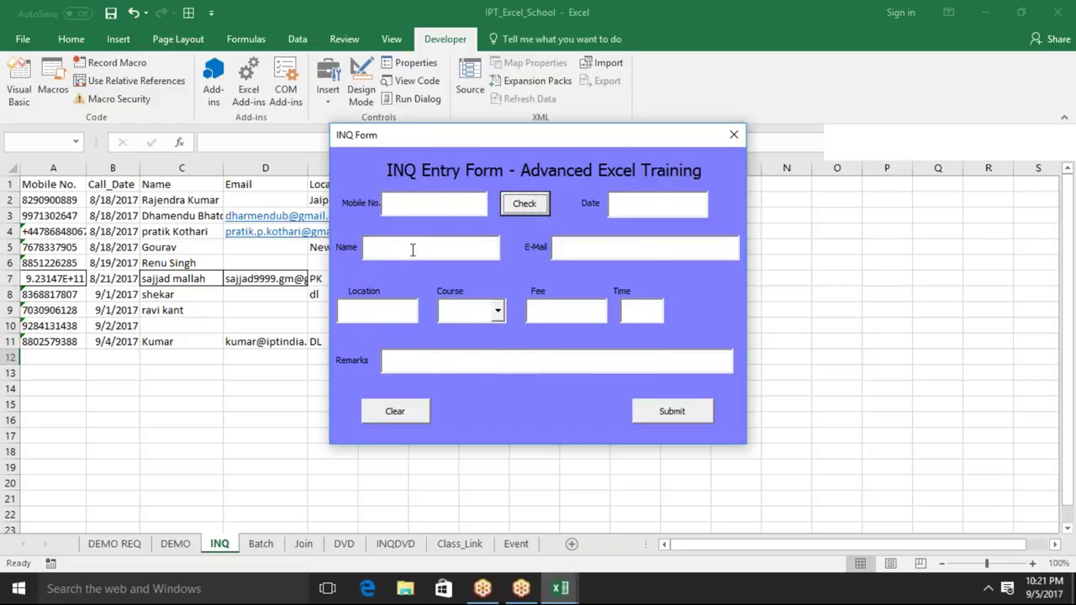
click(404, 206)
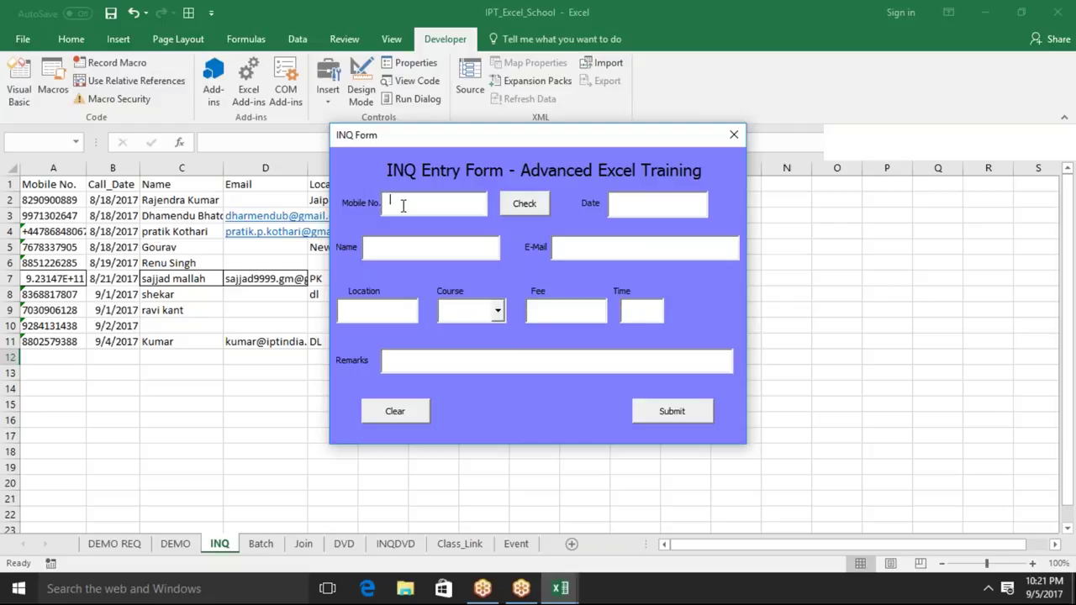
click(741, 140)
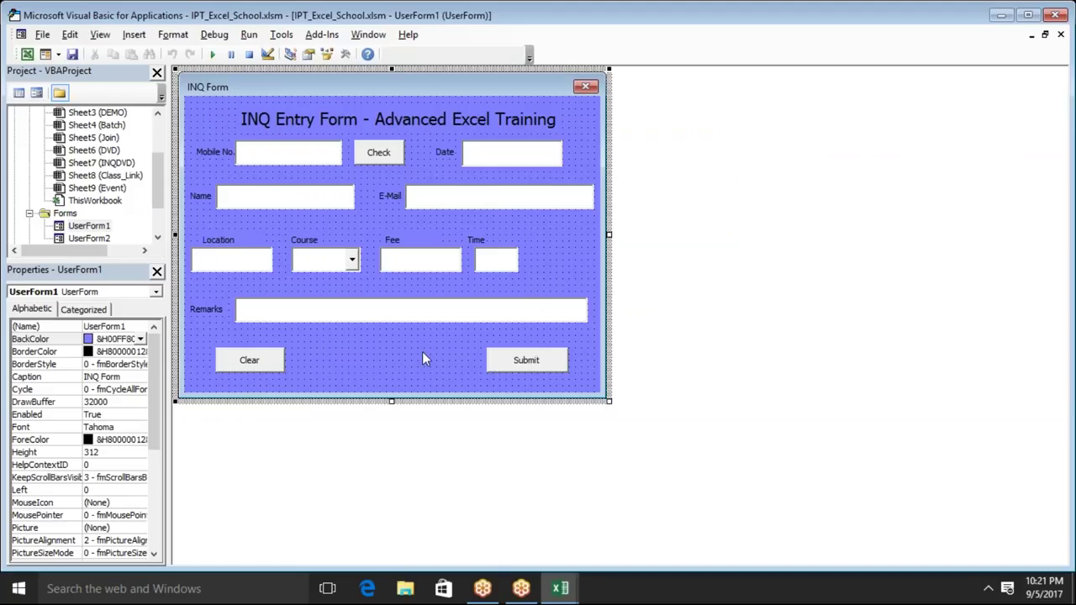
In CommandButton3_Click, add p = Me.TextBox1.Value just above the y = cl() clearing call
double_click(382, 153)
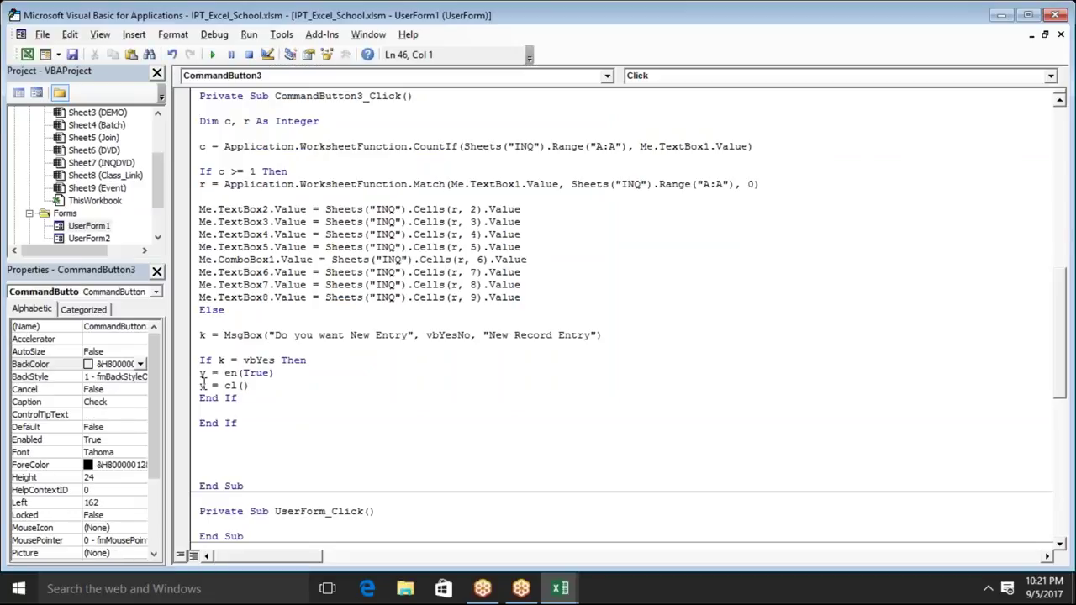
click(200, 385)
key(Return)
key(Up)
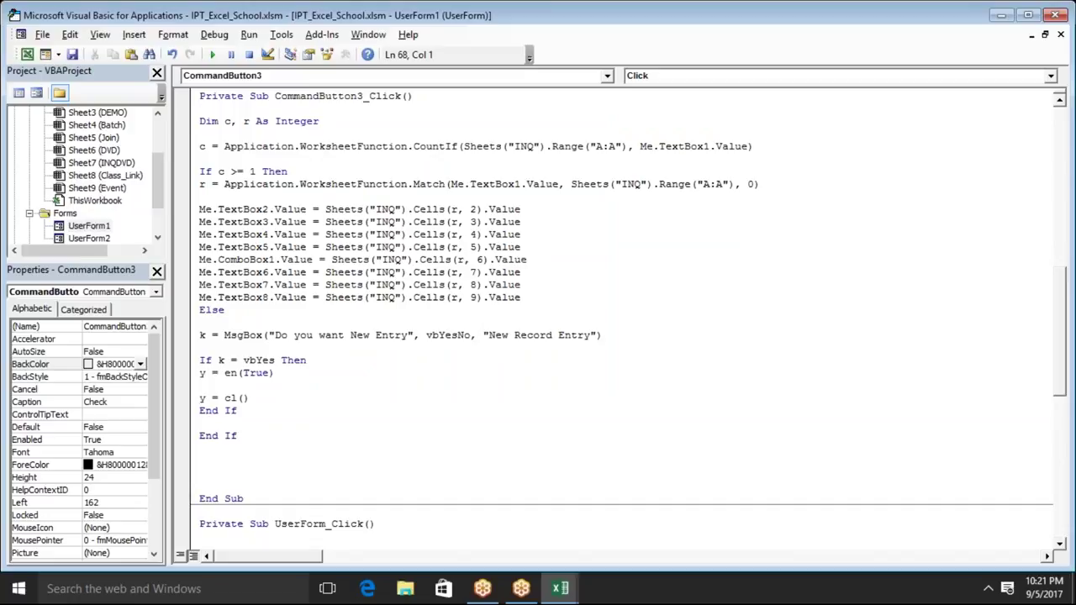
text(p=)
text(me.)
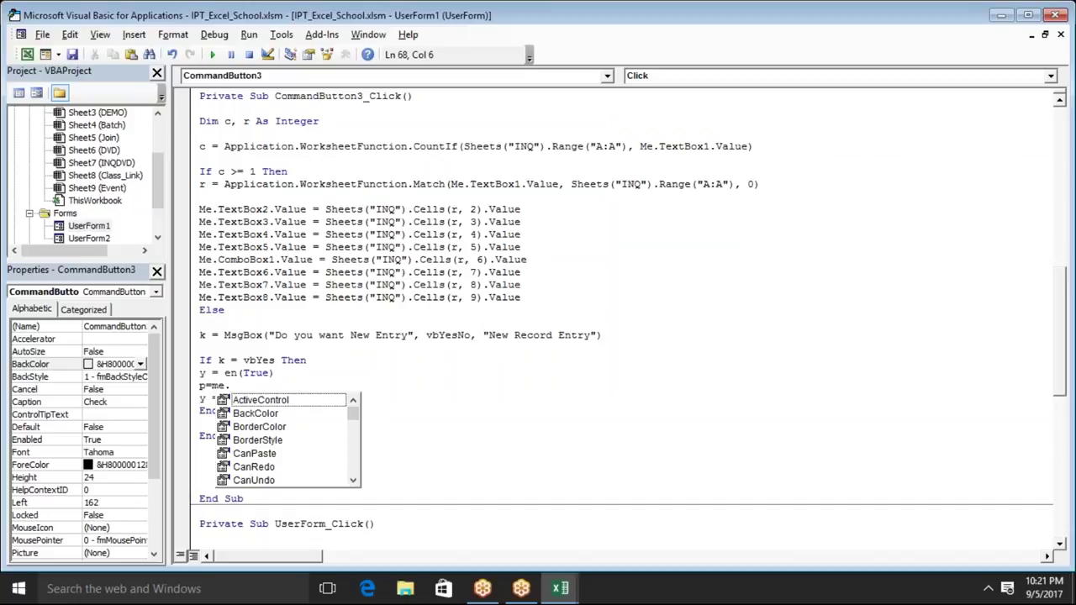
text(te)
key(Tab)
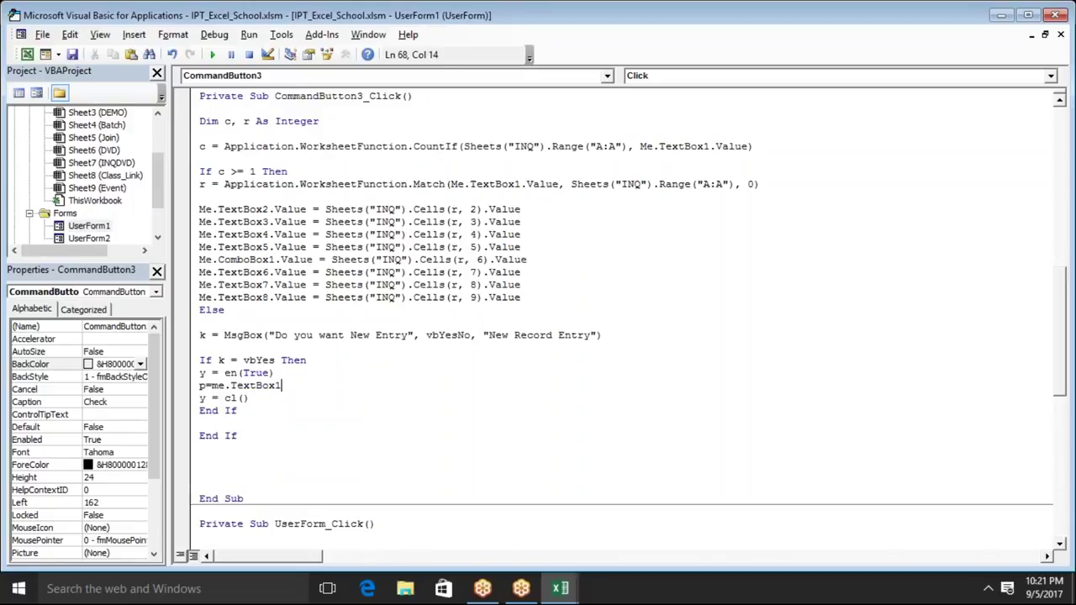
text(.v)
key(Tab)
key(Left)
key(Left)
click(250, 398)
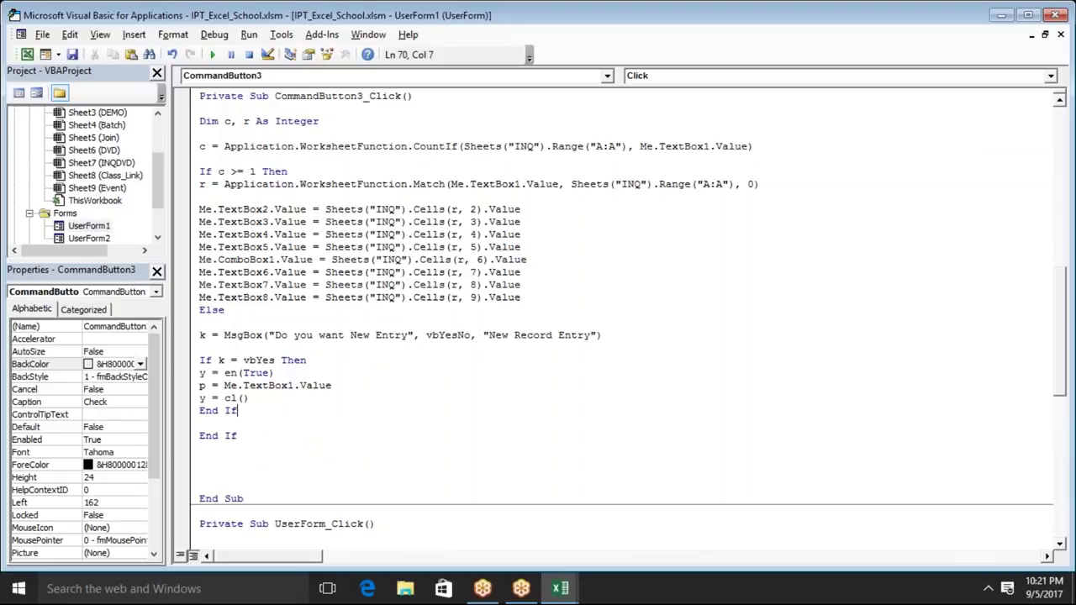
key(Return)
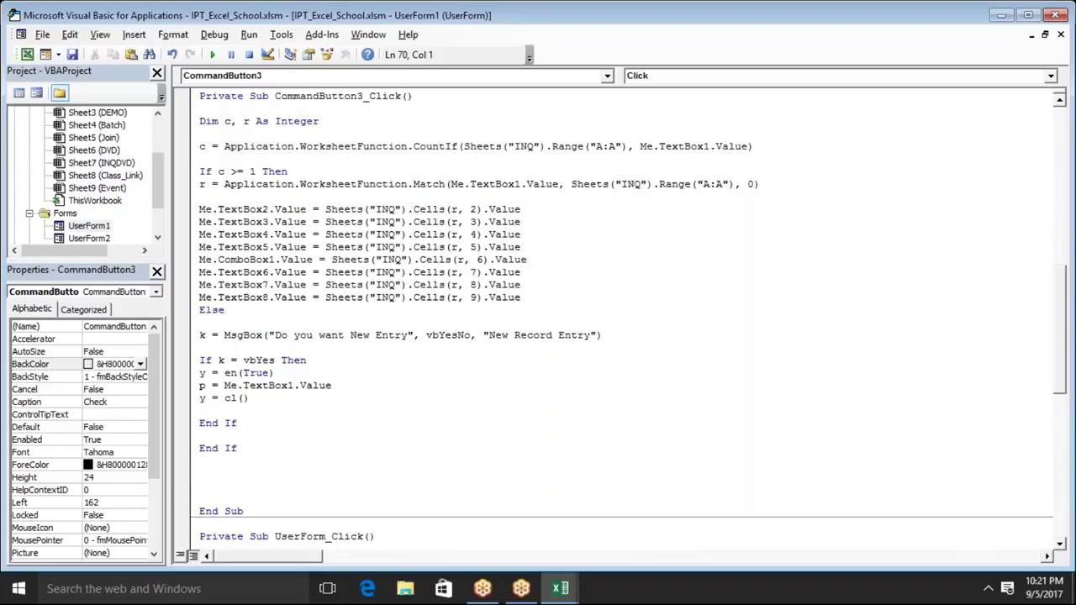
text(me.)
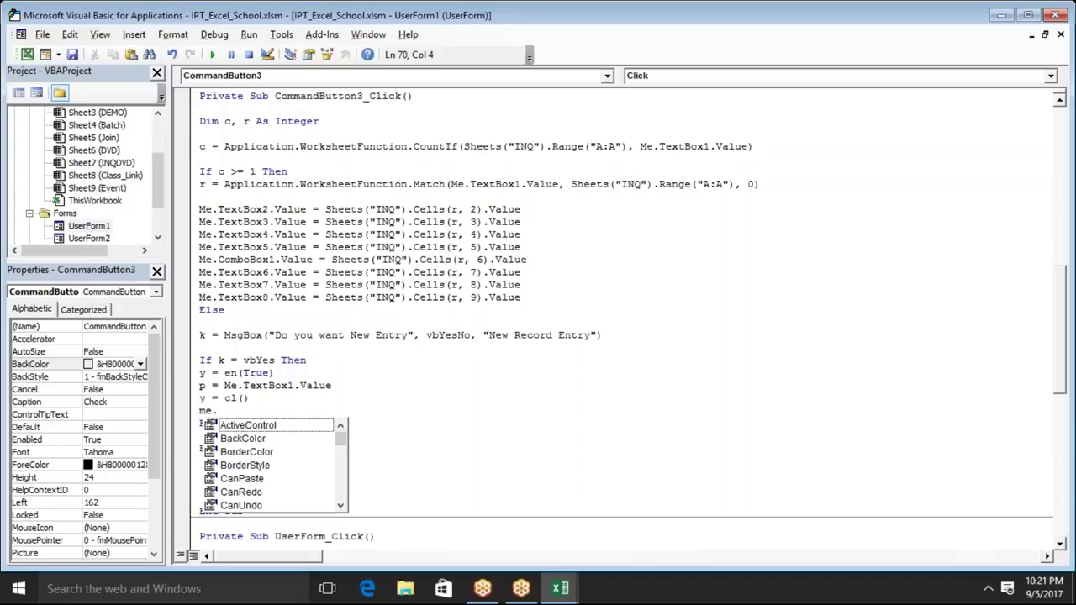
text(t)
text(e)
key(Tab)
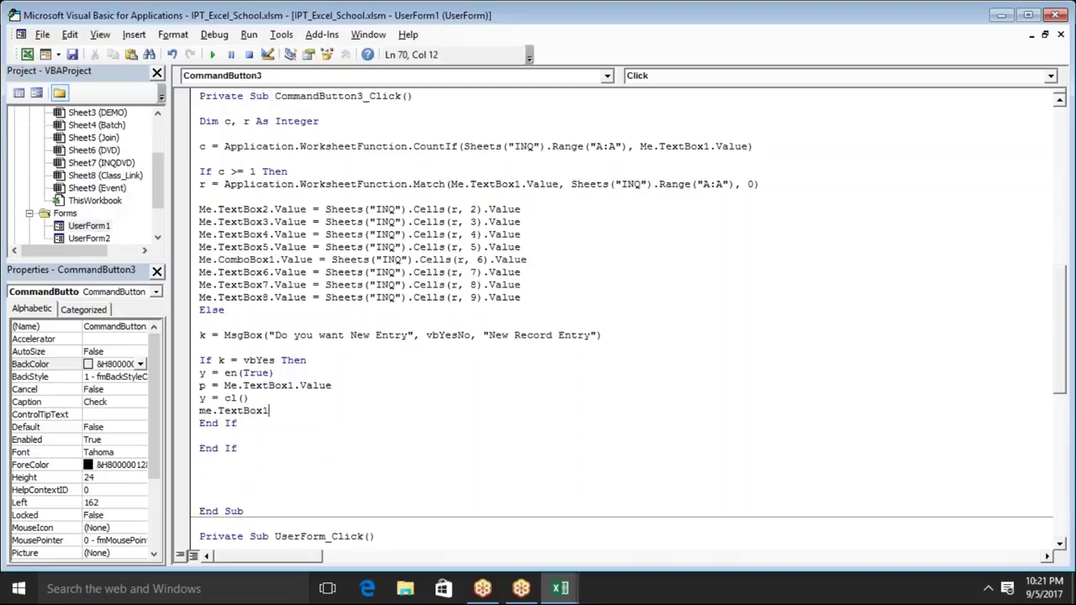
text(.v)
key(Tab)
text(=)
text(p)
click(282, 420)
click(276, 411)
click(213, 55)
click(522, 206)
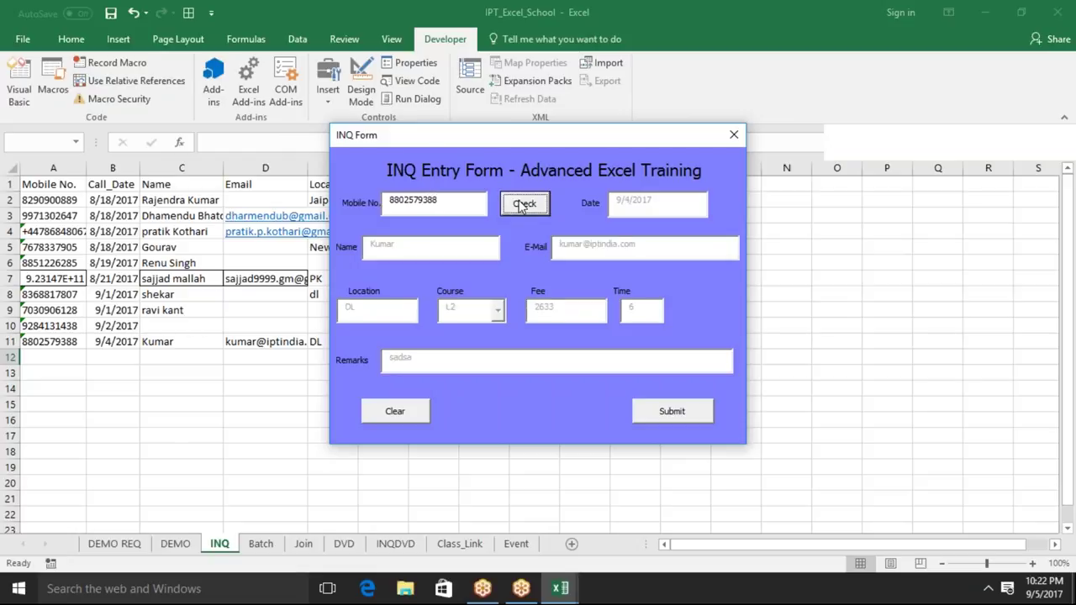
click(471, 198)
key(BackSpace)
text(9)
click(533, 208)
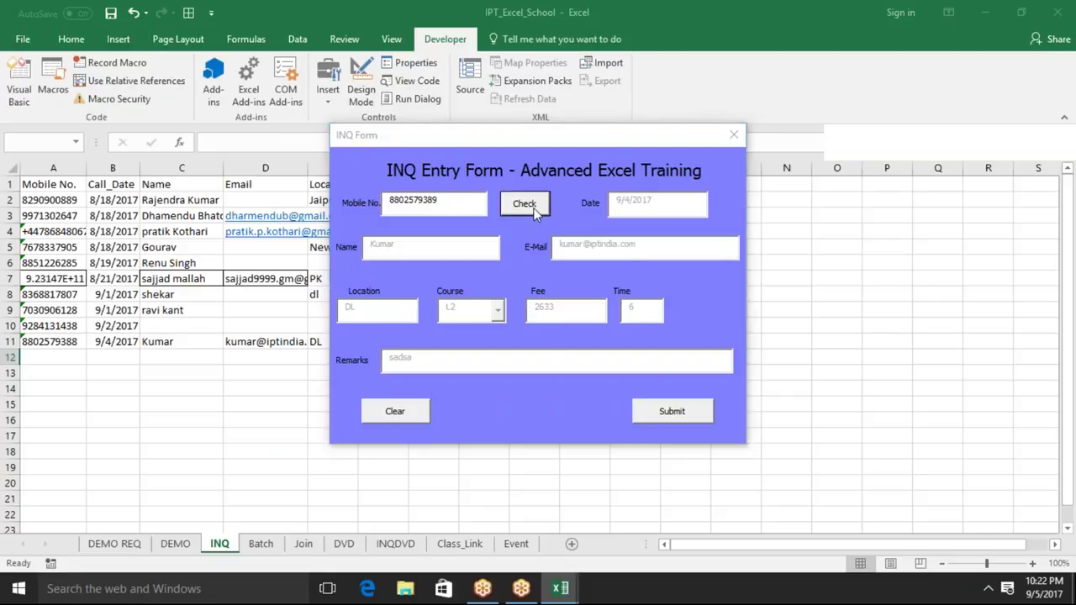
click(519, 347)
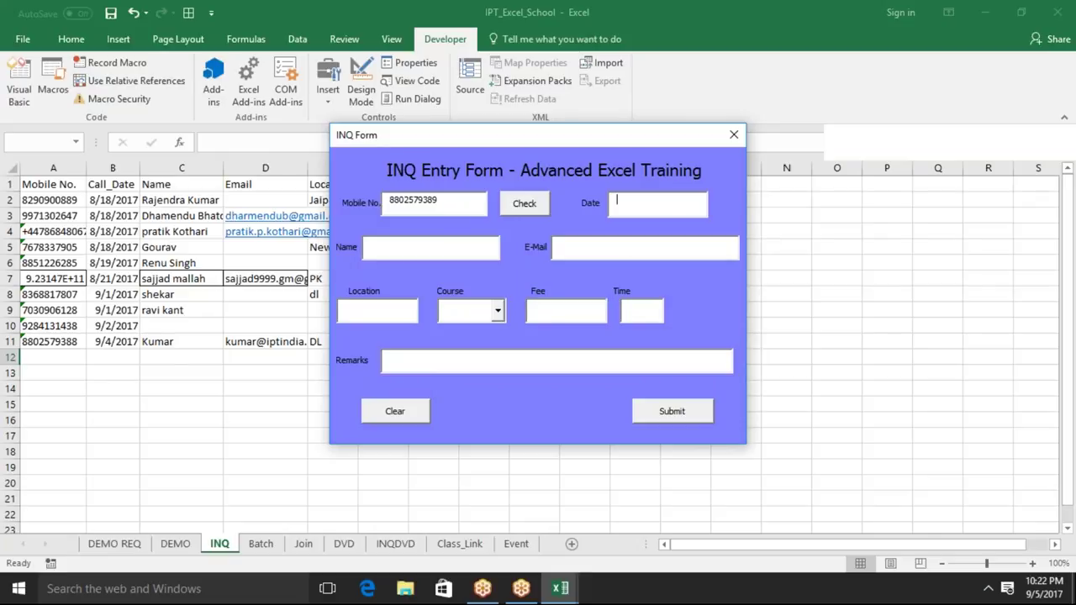
click(483, 259)
click(532, 209)
click(735, 135)
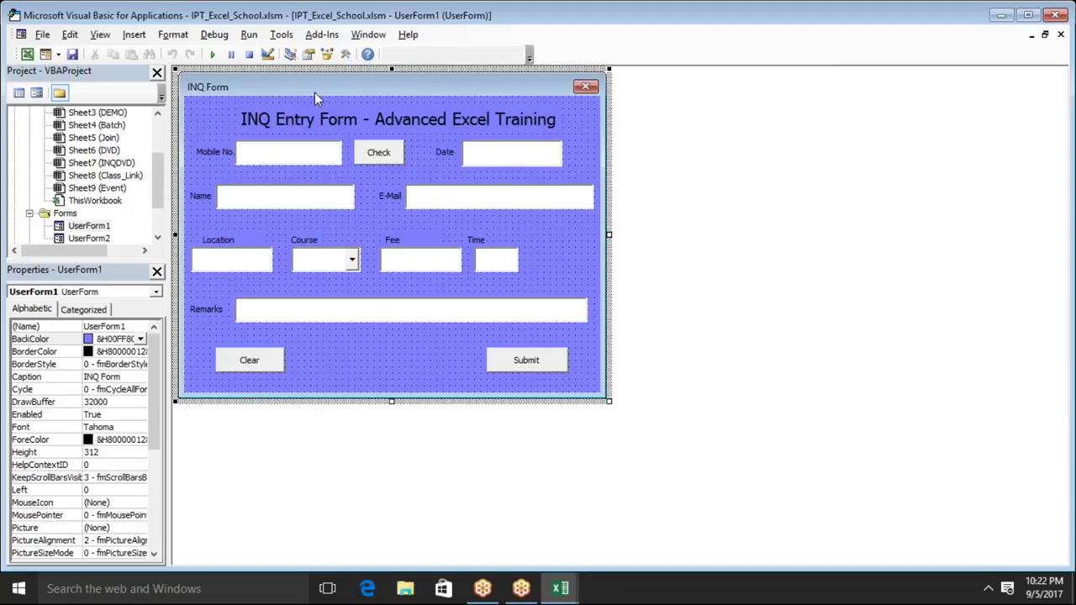
click(212, 56)
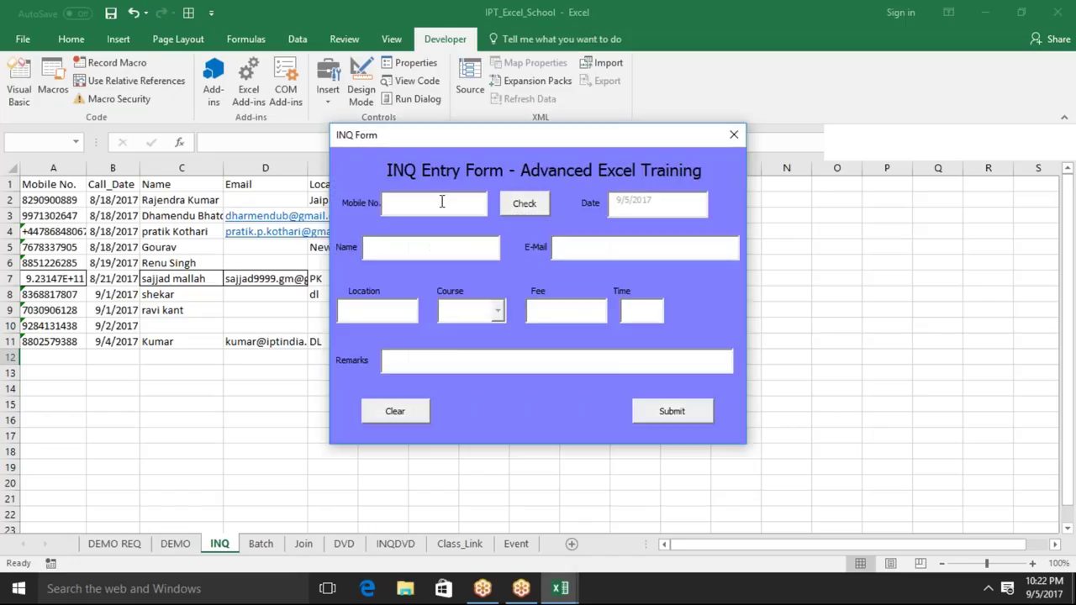
click(534, 208)
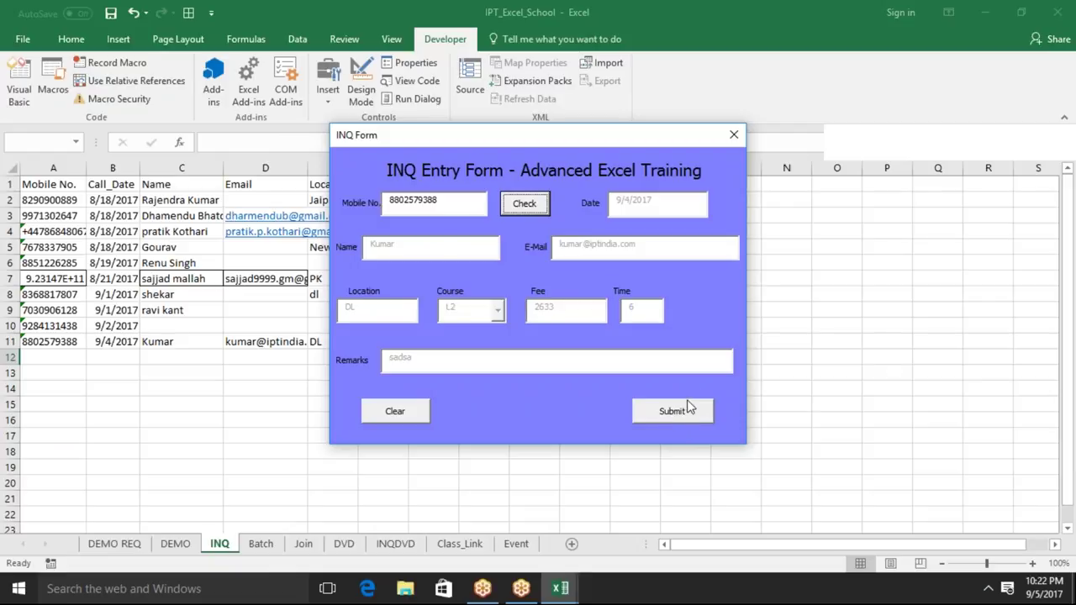
click(733, 139)
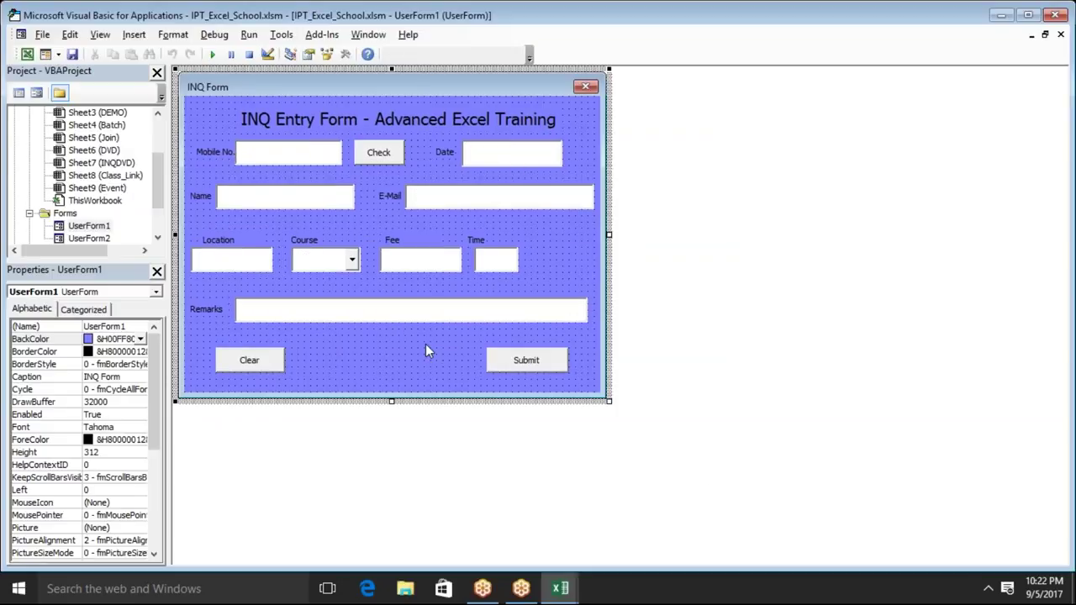
In CommandButton3_Click, add Me.CommandButton1.Enabled = False just before Else
double_click(386, 161)
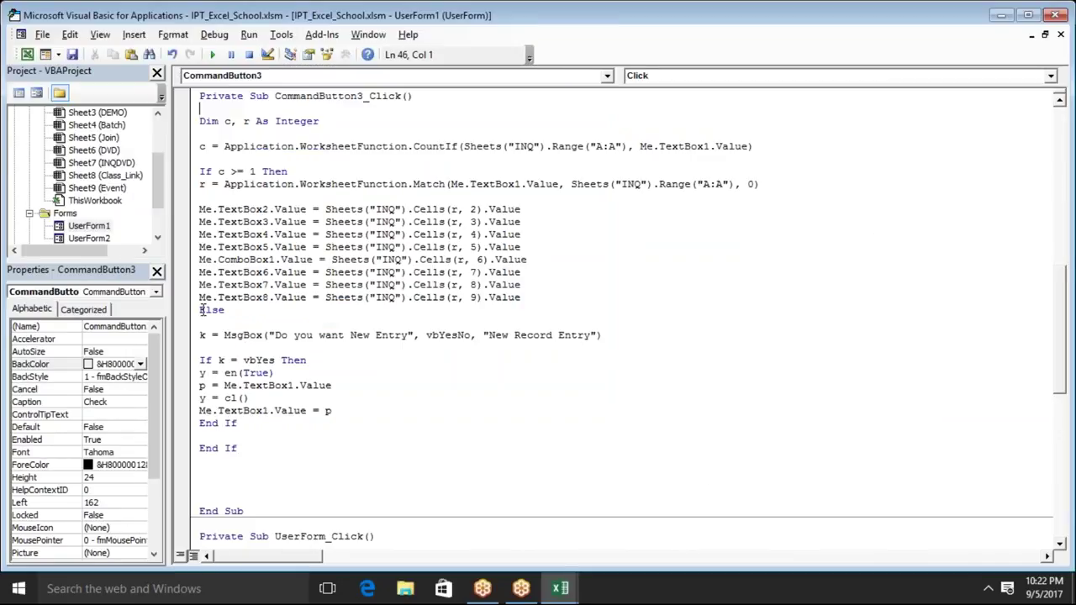
click(200, 311)
key(Return)
text(me.co)
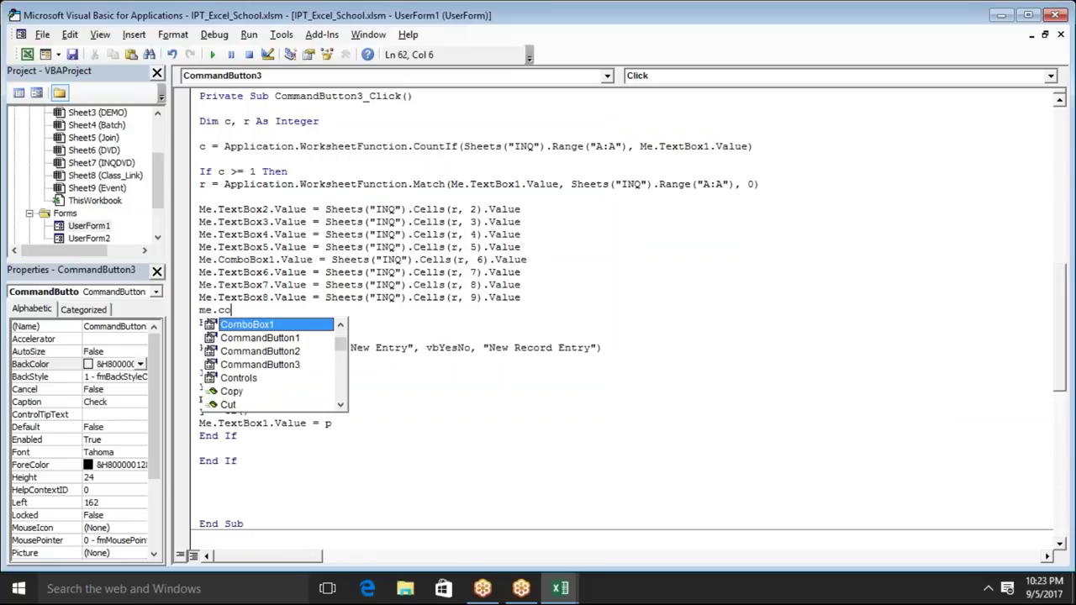
key(Down)
key(Tab)
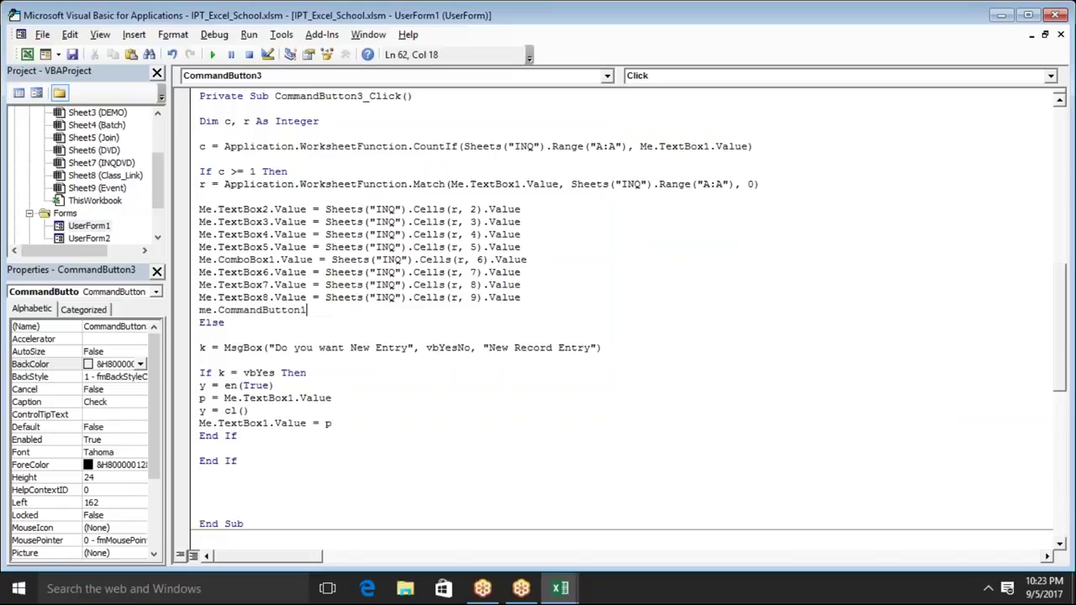
text(.en)
key(Tab)
text(=)
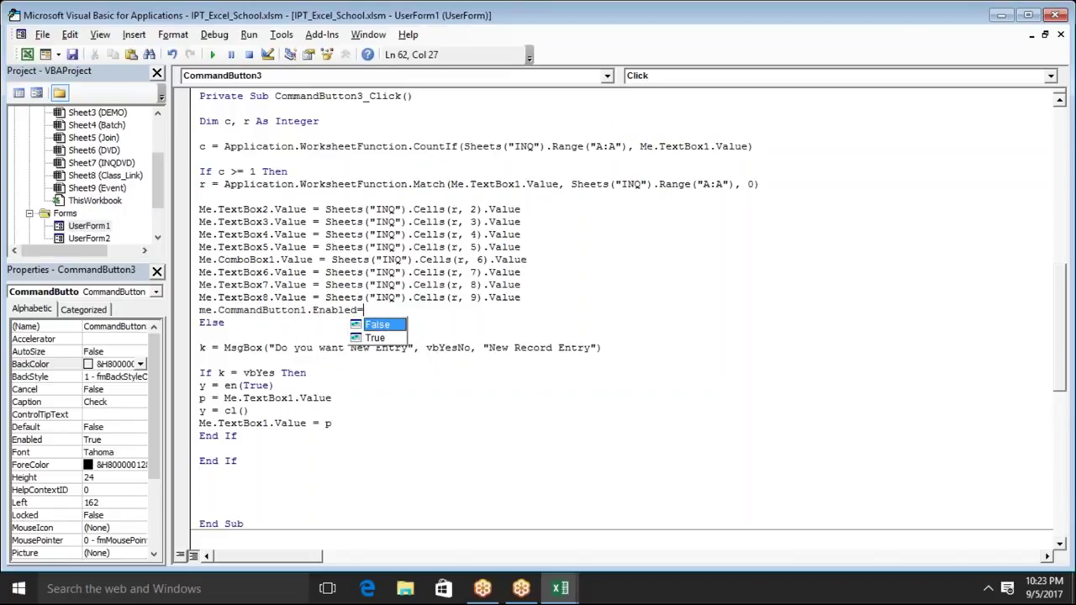
key(Tab)
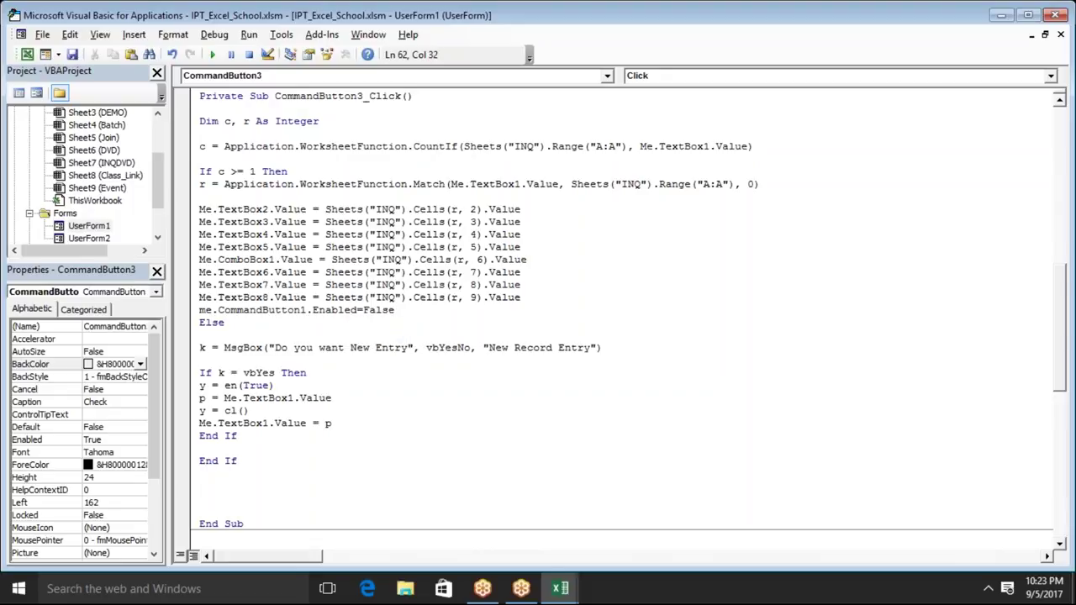
Add Me.CommandButton1.Enabled = True before End If so Submit re-enables for a new entry
click(200, 435)
key(Return)
click(199, 436)
text(me.com)
key(Tab)
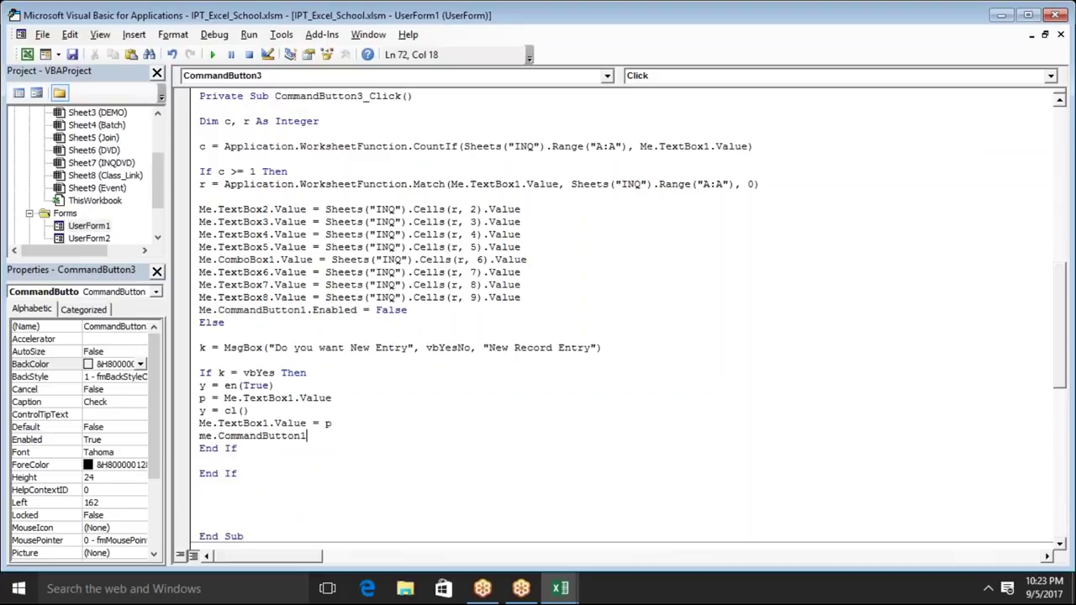
text(.)
text(en)
key(Tab)
text(=true)
key(Tab)
click(292, 401)
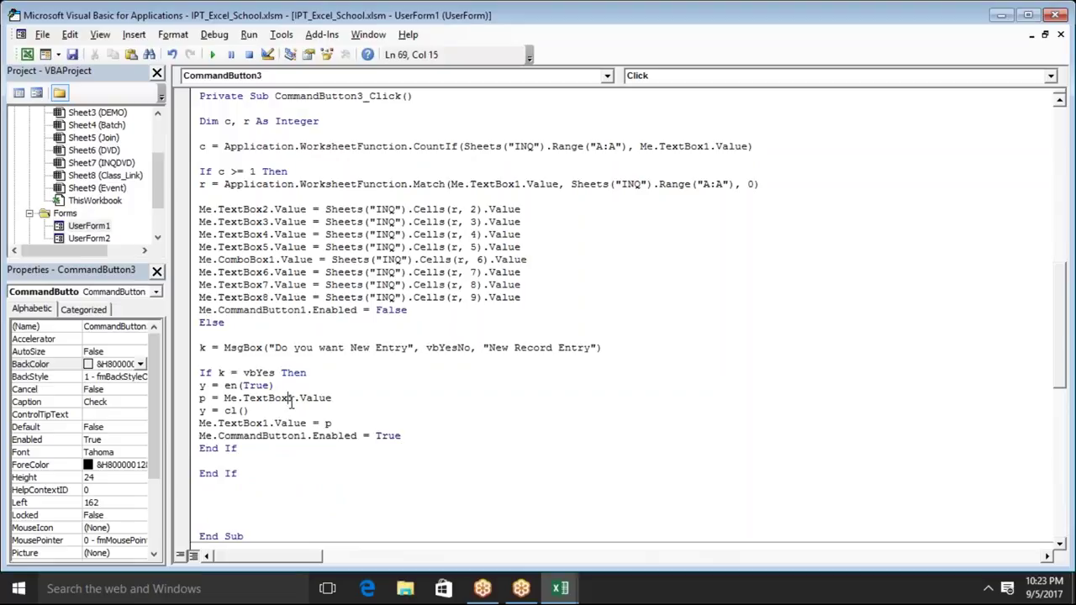
double_click(318, 313)
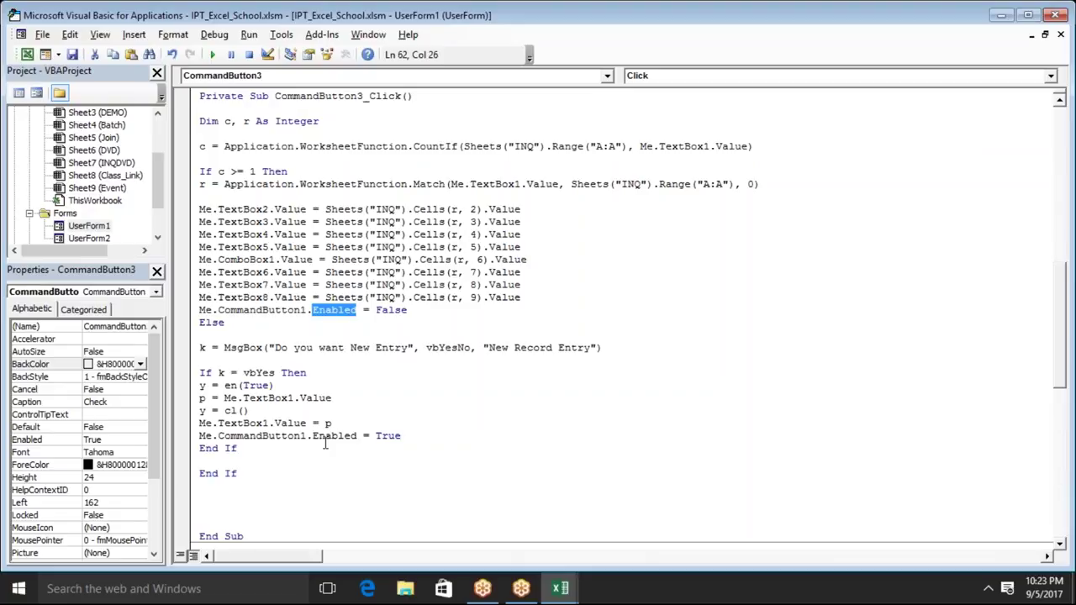
click(325, 446)
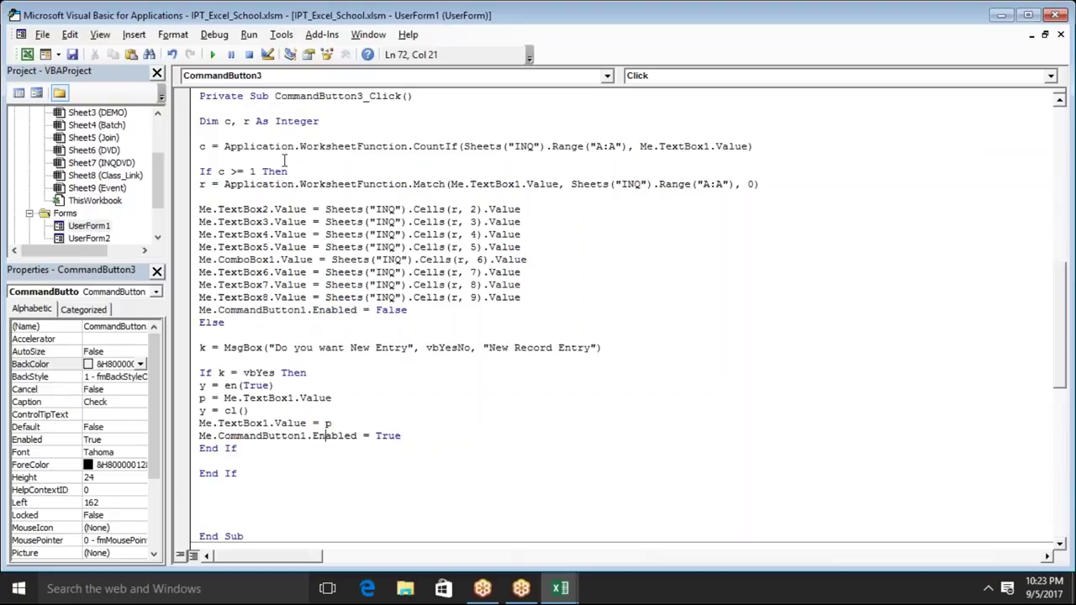
click(212, 53)
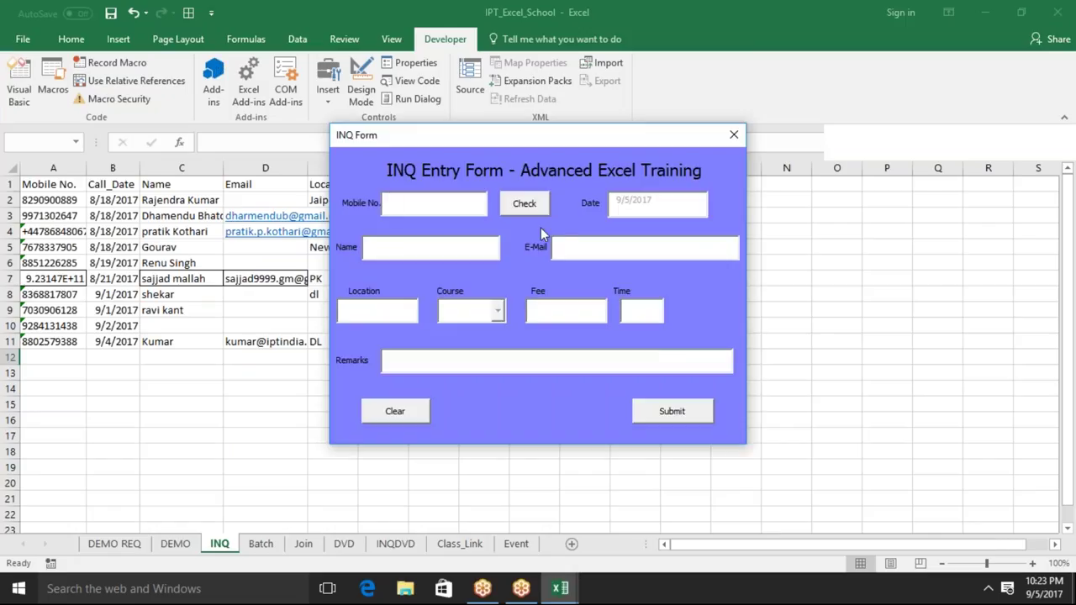
click(545, 204)
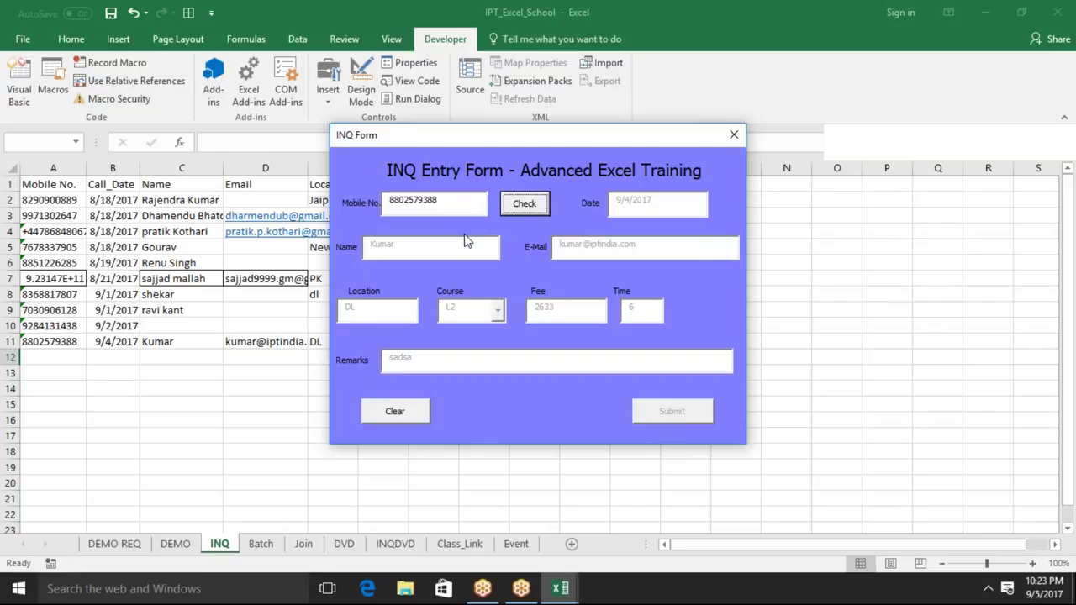
click(477, 197)
key(BackSpace)
text(9)
click(536, 205)
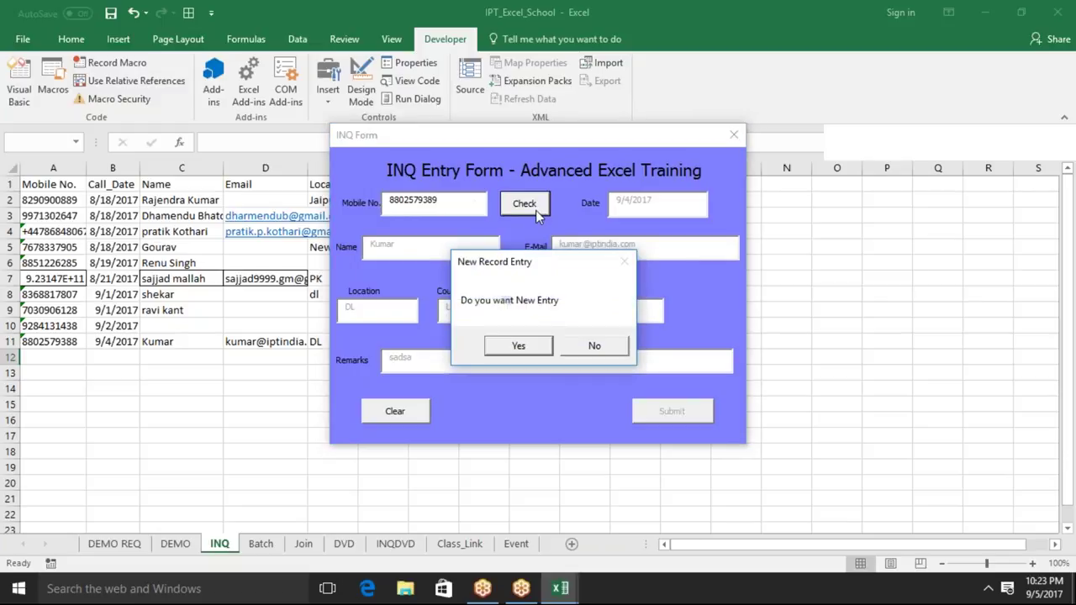
click(519, 348)
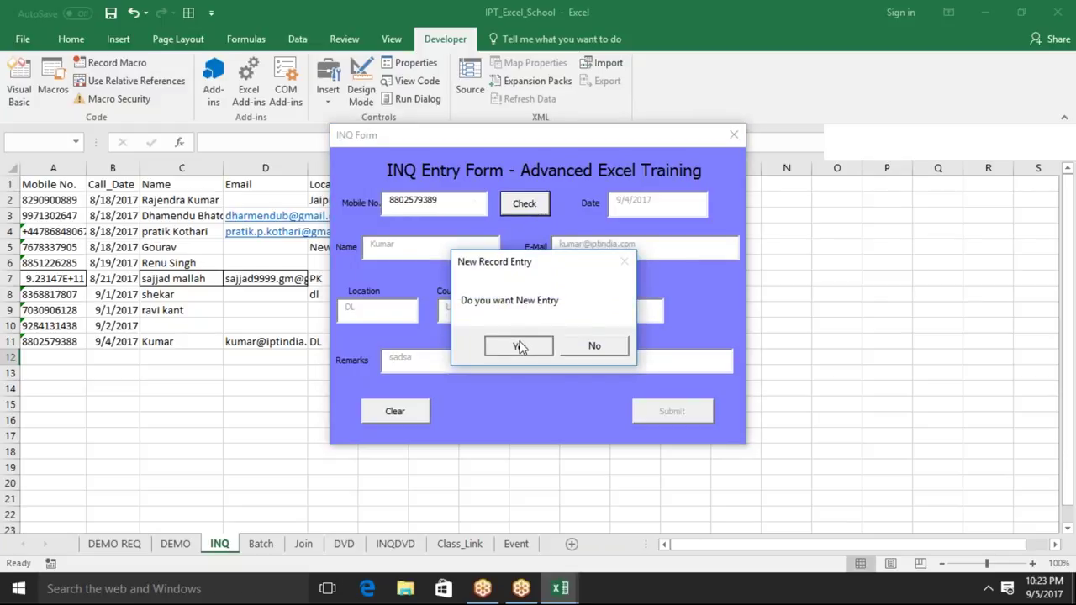
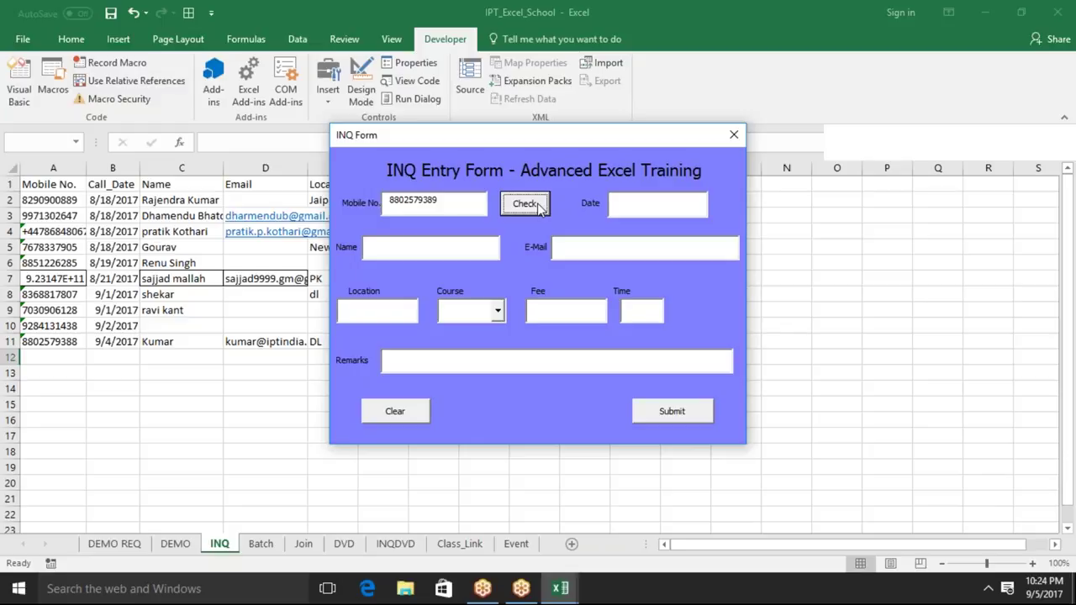
Check an unregistered mobile number twice, answering Yes then No to New Entry, then close the form
click(540, 208)
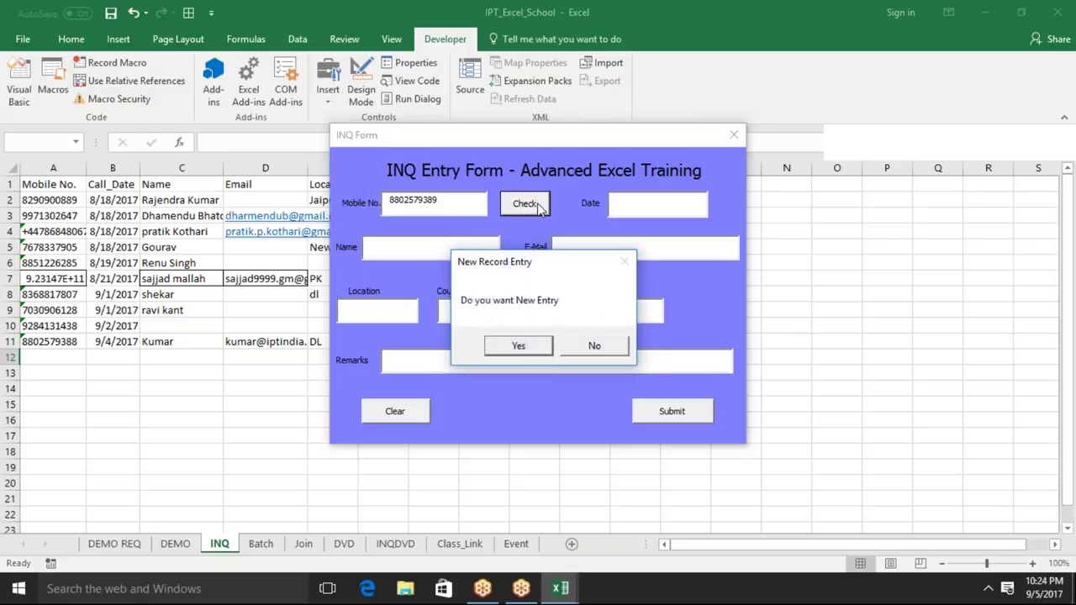
click(528, 345)
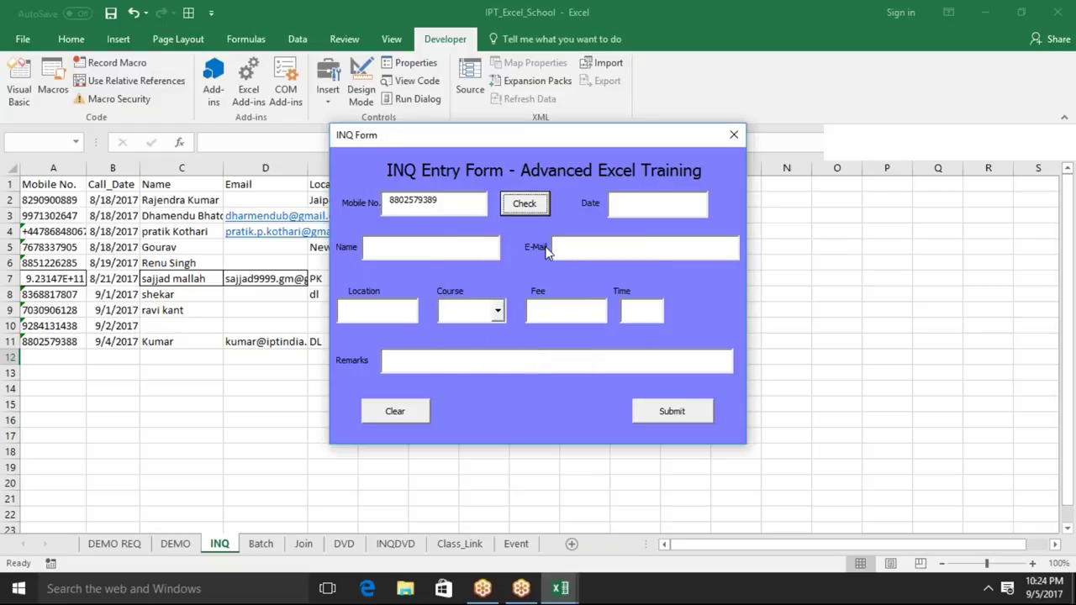
click(540, 206)
click(598, 347)
click(730, 135)
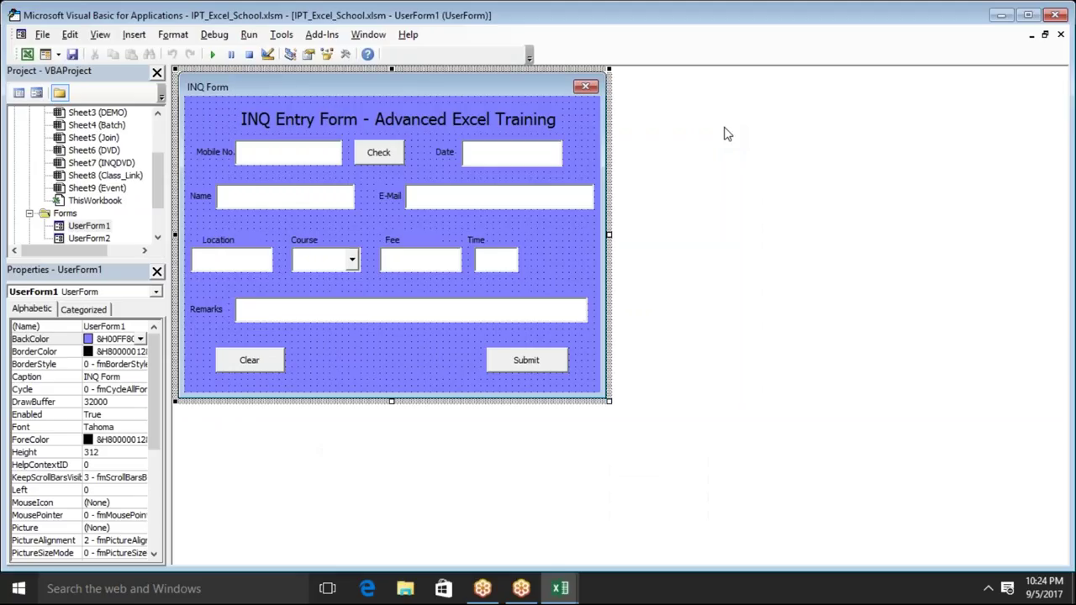
Add Me.CommandButton3.Enabled = False after Me.CommandButton1.Enabled = True, then rerun the form with a mobile number
double_click(375, 153)
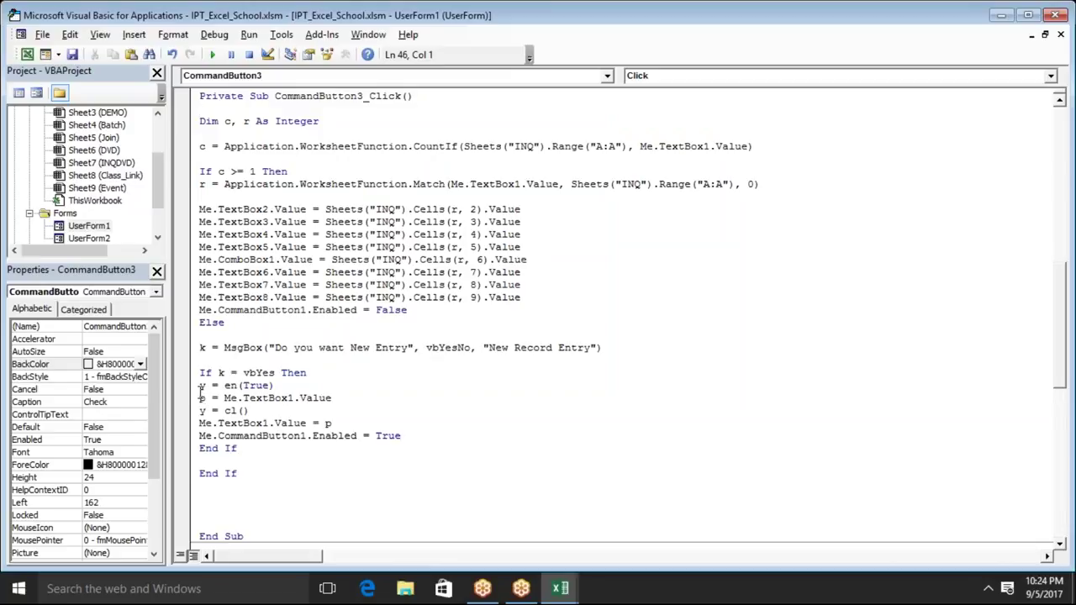
key(Down)
key(Down)
key(Down)
key(End)
key(Return)
text(me.co)
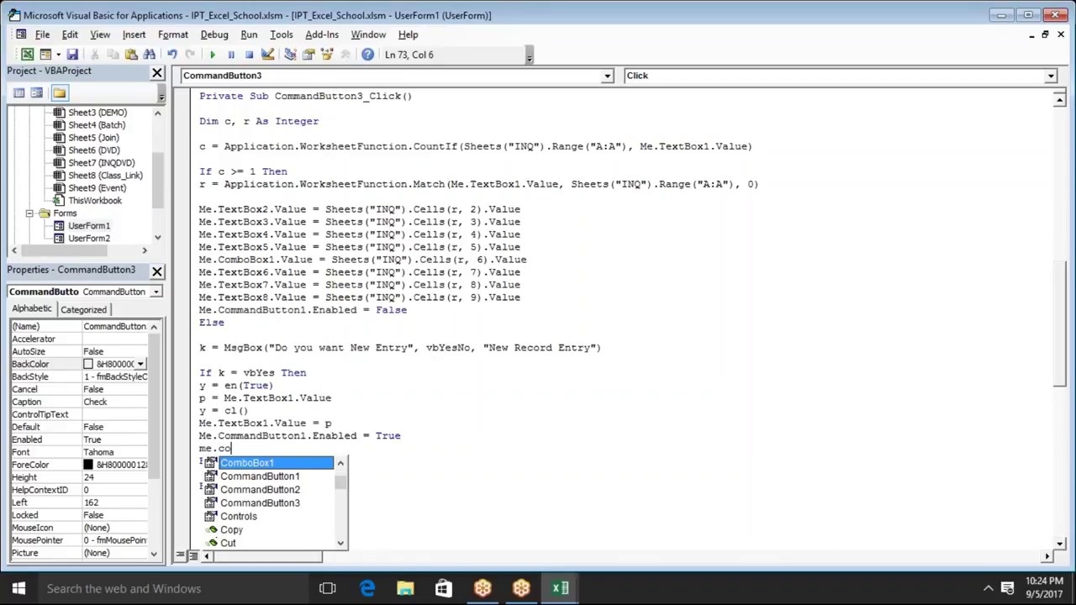
key(Down)
key(Down)
key(Down)
key(Tab)
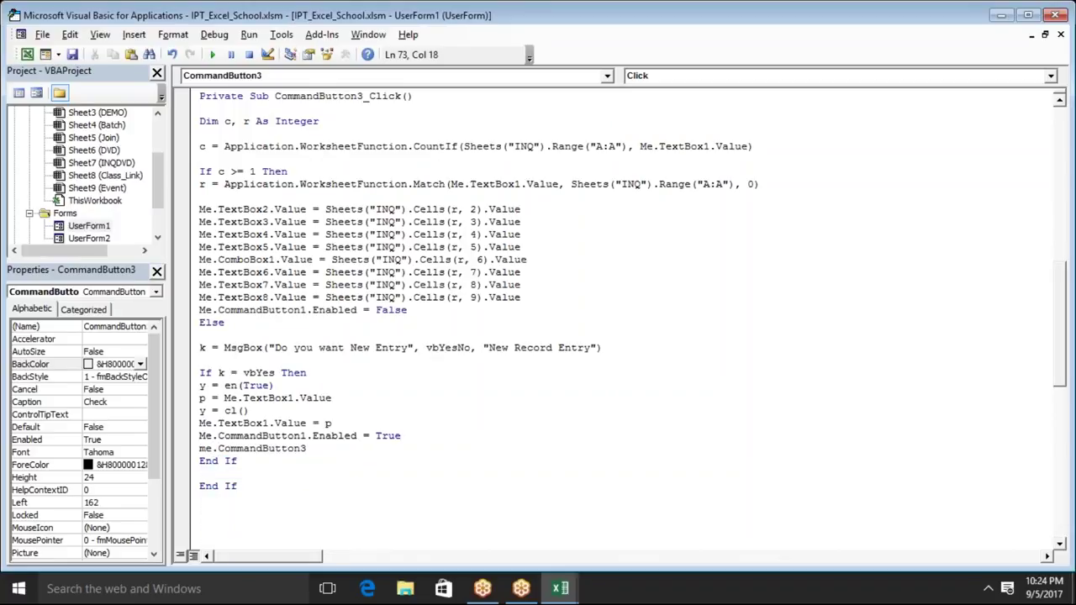
text(.en)
key(Tab)
text(=)
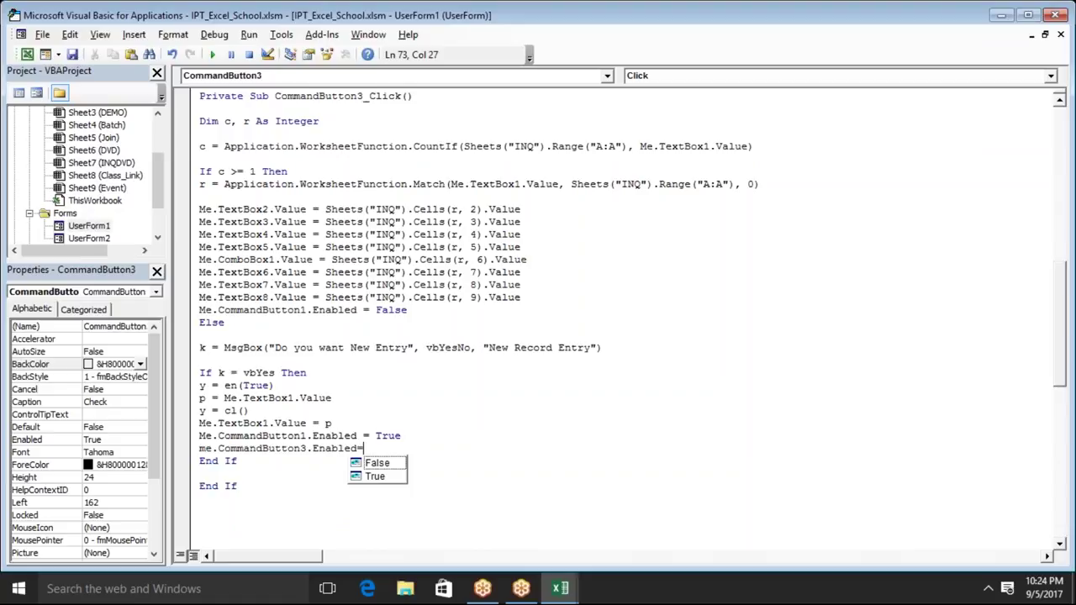
text(f)
key(Tab)
key(Down)
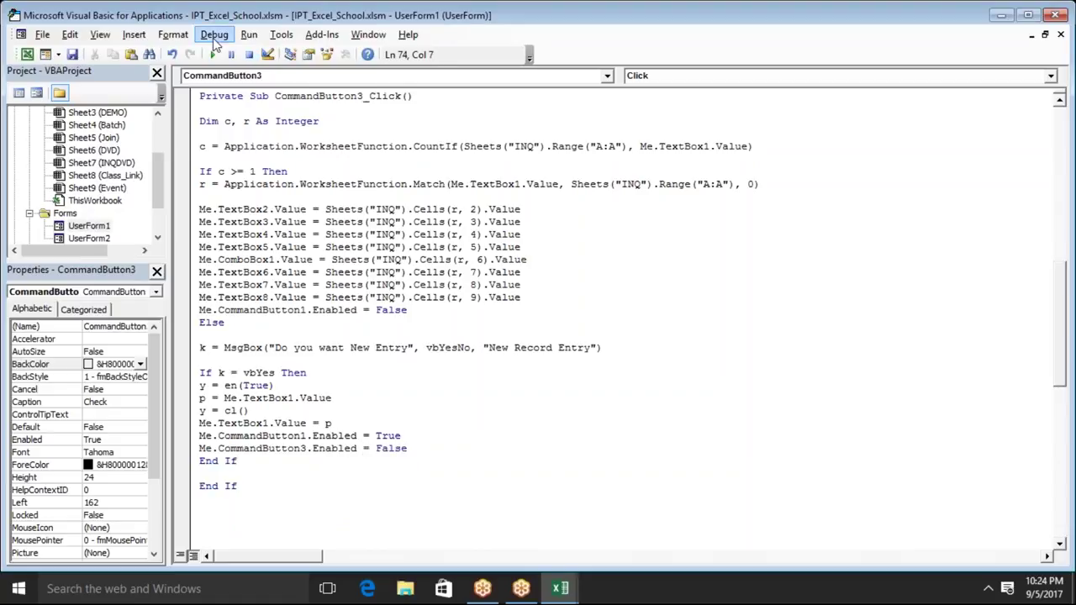
click(214, 54)
Look up the known number, then change its last digit to 9 and accept the new entry
click(525, 205)
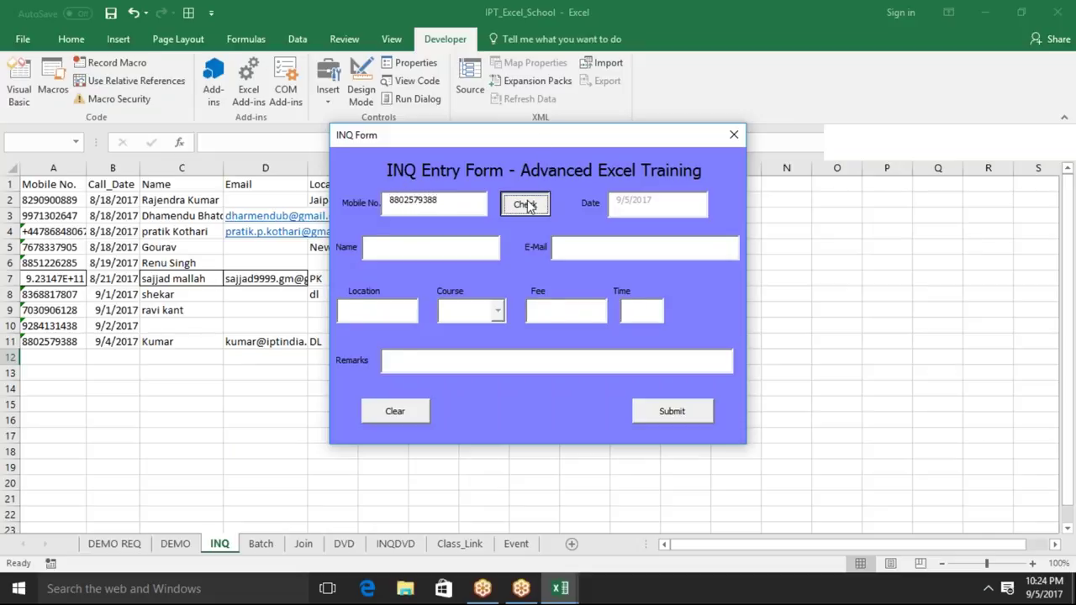
click(453, 199)
key(BackSpace)
text(9)
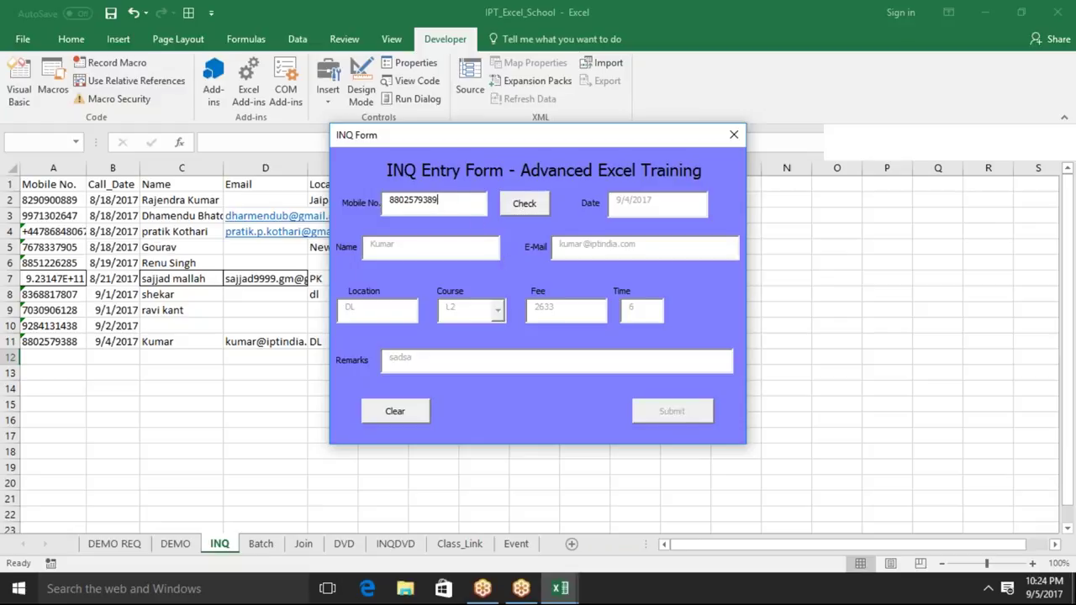
click(508, 208)
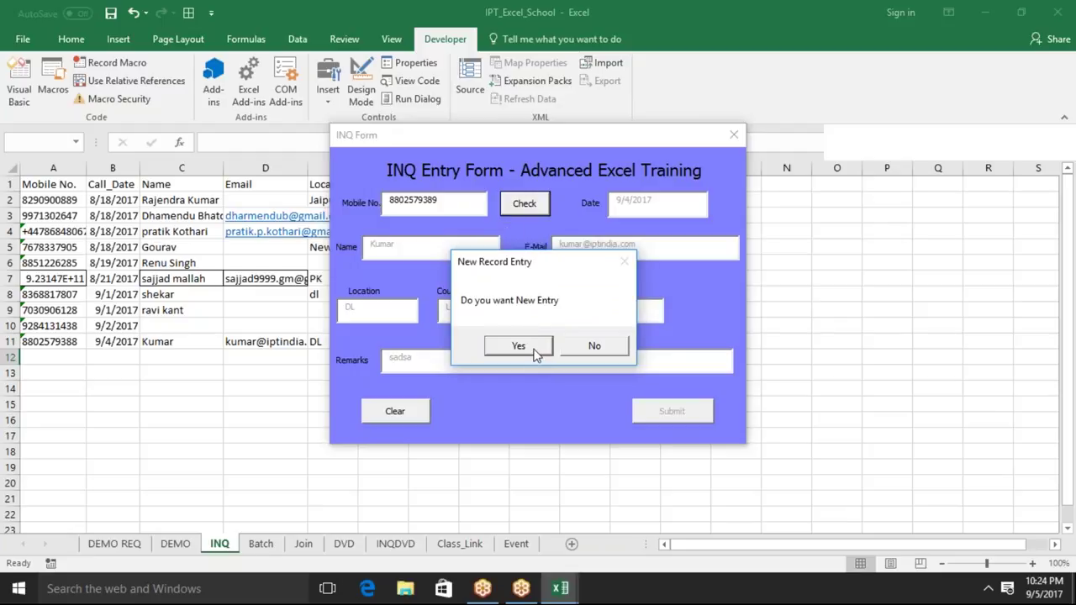
click(534, 351)
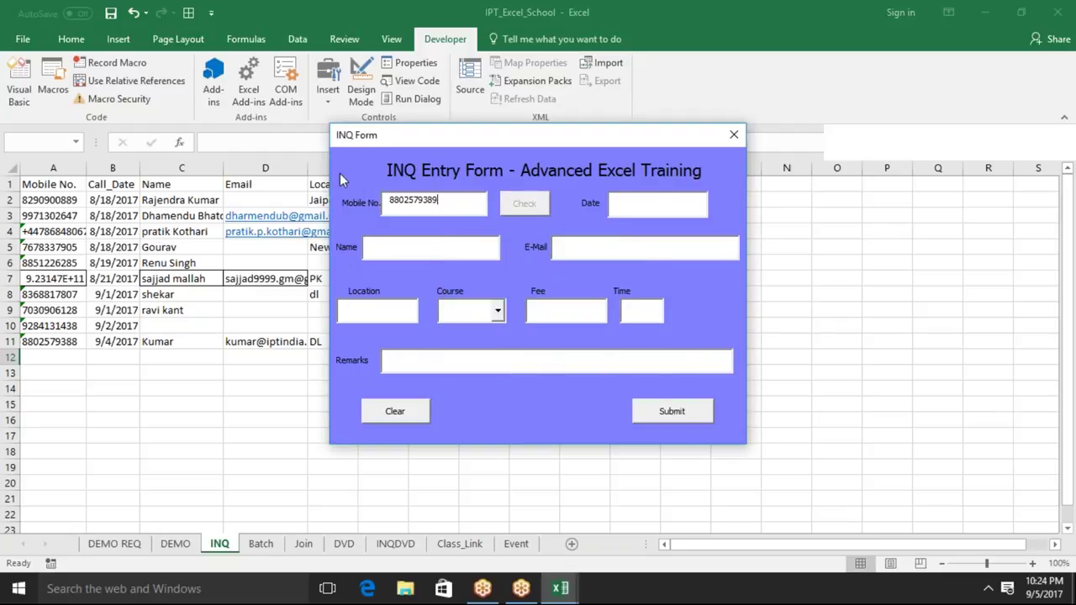
Restore the last digit to 8, then clear the Mobile No. box
key(BackSpace)
text(8)
key(BackSpace)
key(BackSpace)
key(BackSpace)
key(BackSpace)
key(BackSpace)
key(BackSpace)
key(BackSpace)
key(BackSpace)
key(BackSpace)
key(BackSpace)
text(88)
key(BackSpace)
key(BackSpace)
Close the form, add Me.ComboBox1.Enabled = True to TextBox1_Change, and relaunch it with a mobile number
click(737, 135)
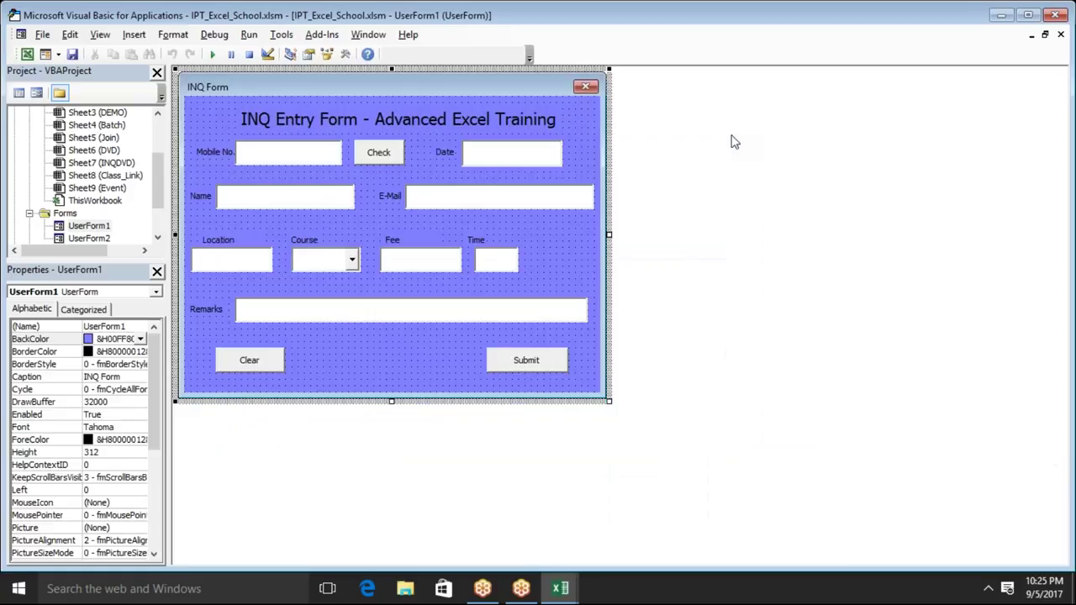
double_click(287, 161)
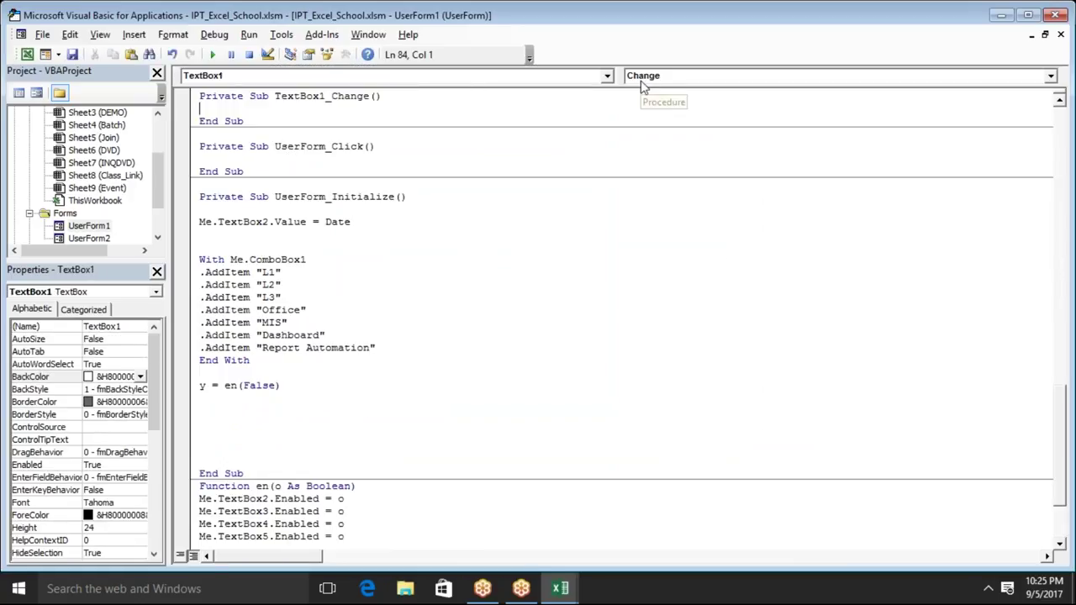
key(Return)
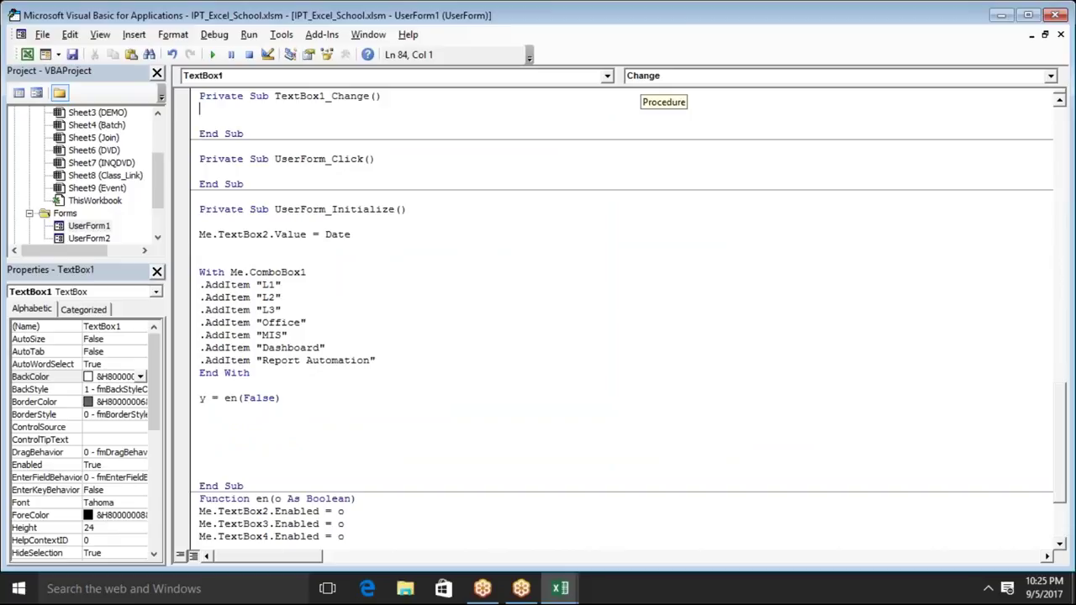
text(me.co)
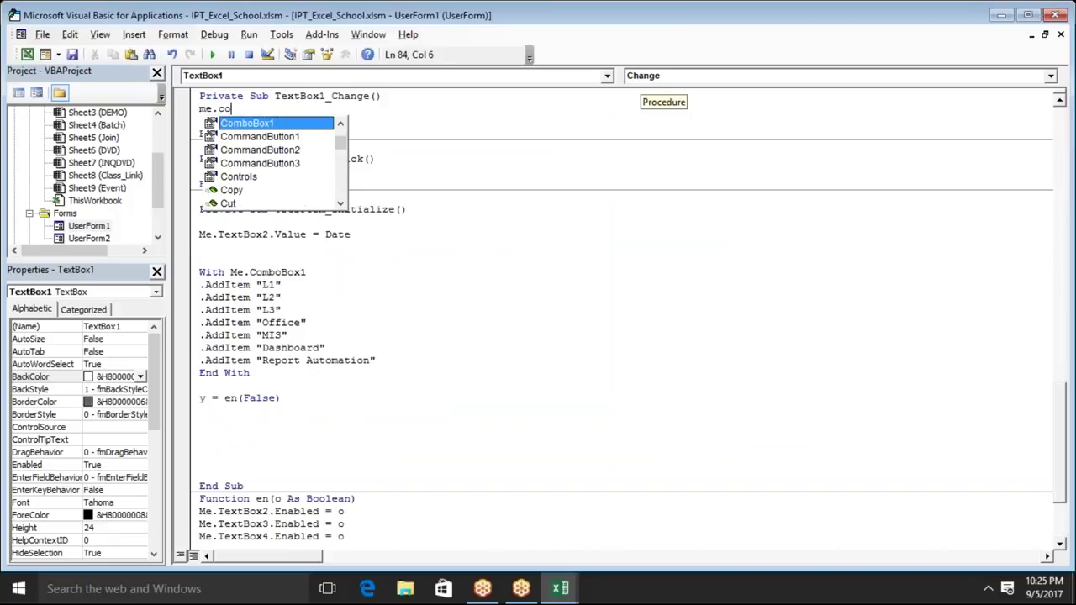
key(Tab)
text(.e)
key(Tab)
text(=tr)
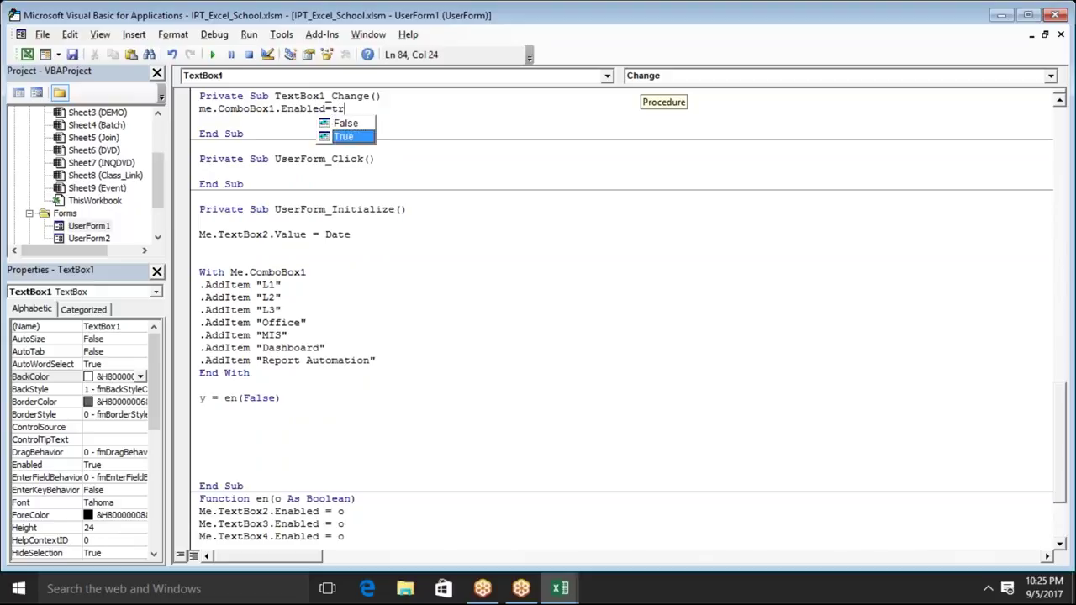
key(Tab)
click(591, 171)
click(215, 55)
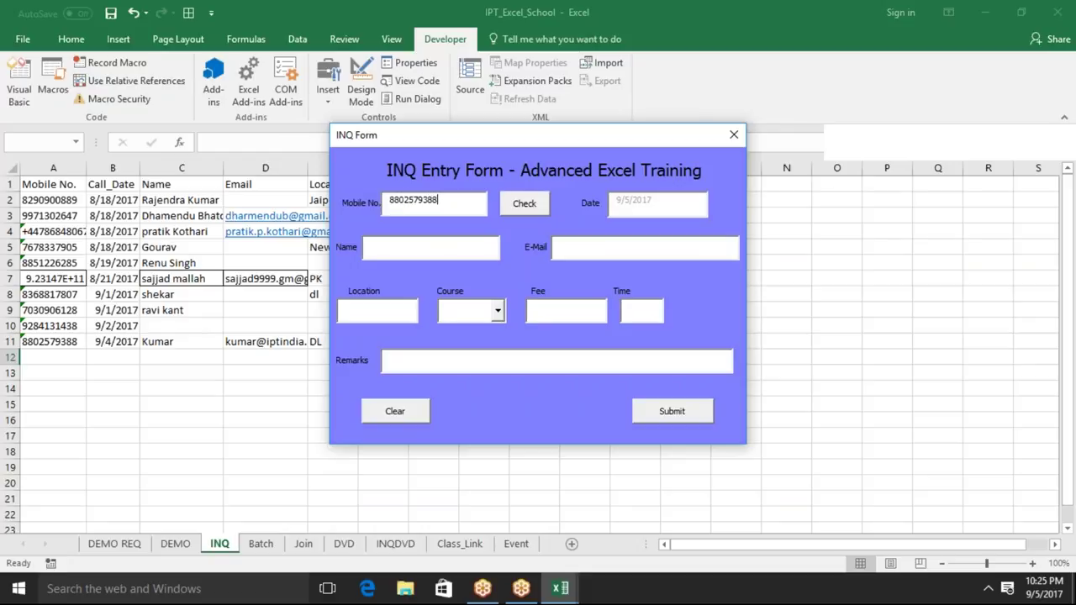
Look up the known number, then change its last digit to 9 and accept the new entry
click(531, 204)
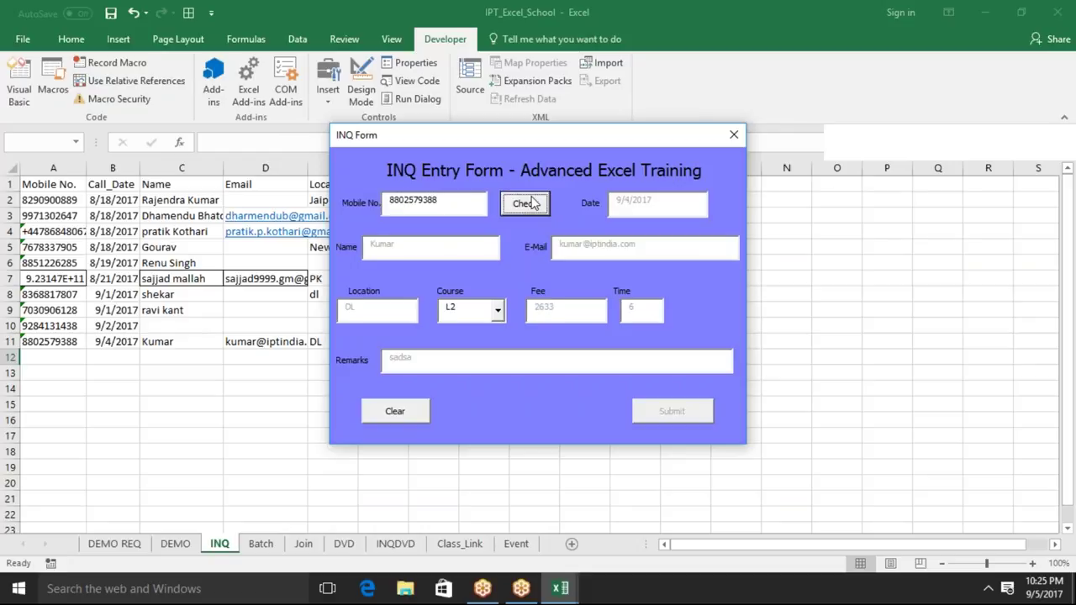
click(449, 199)
key(BackSpace)
text(9)
click(515, 209)
click(519, 344)
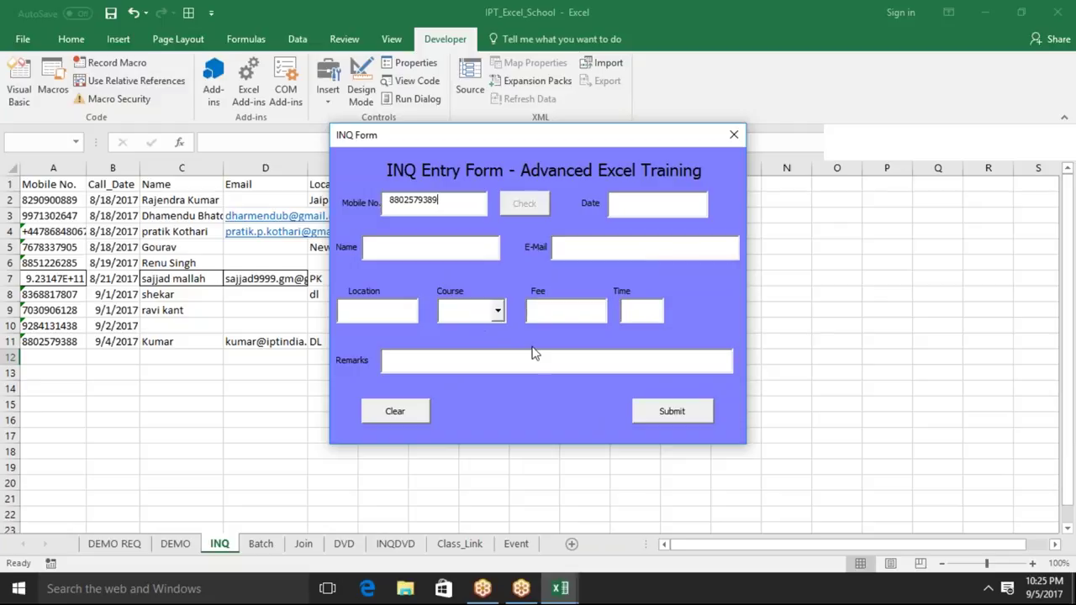
Retype a different mobile number, then close the form
key(BackSpace)
key(BackSpace)
key(BackSpace)
key(BackSpace)
key(BackSpace)
key(BackSpace)
key(BackSpace)
key(BackSpace)
key(BackSpace)
text(8802)
text(5)
text(7933)
click(738, 140)
Return to the code editor and move to the TextBox1_Change procedure
key(alt+F11)
key(alt+F11)
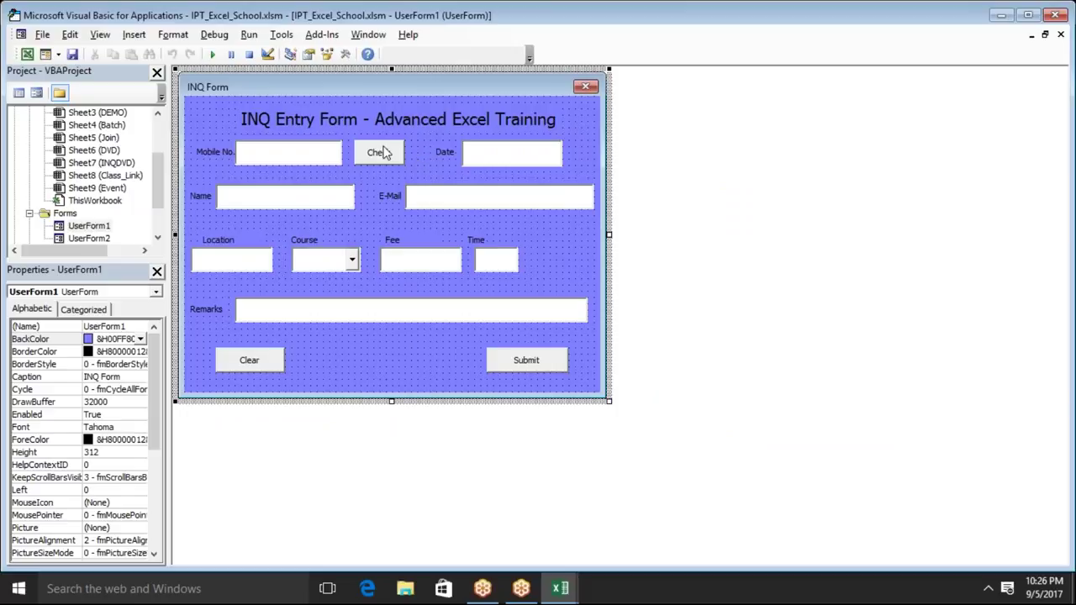
double_click(384, 152)
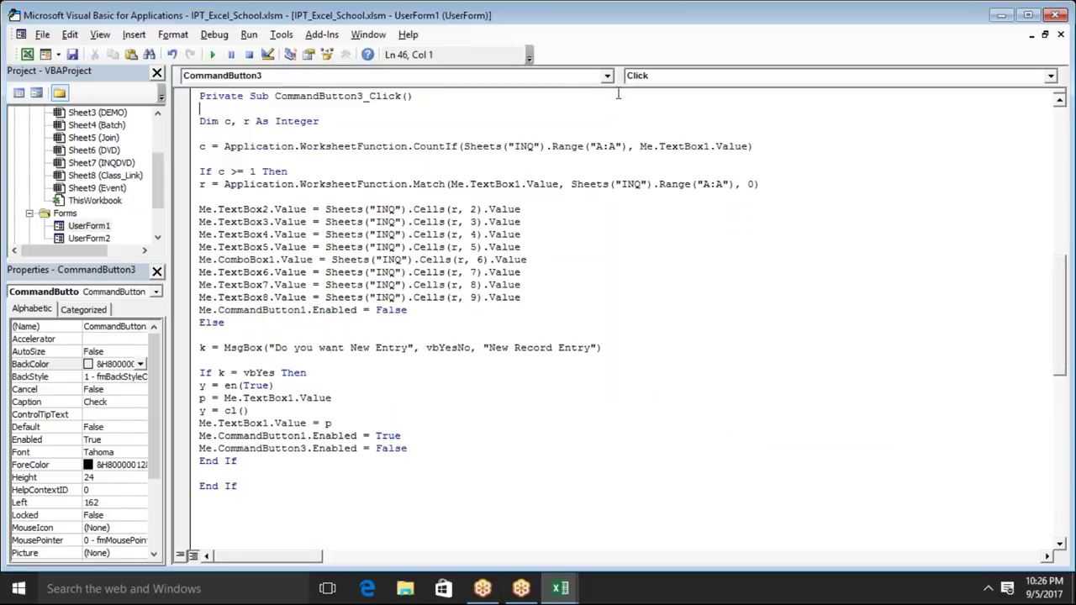
key(Up)
key(Up)
key(Up)
key(Up)
key(Up)
key(Up)
key(Up)
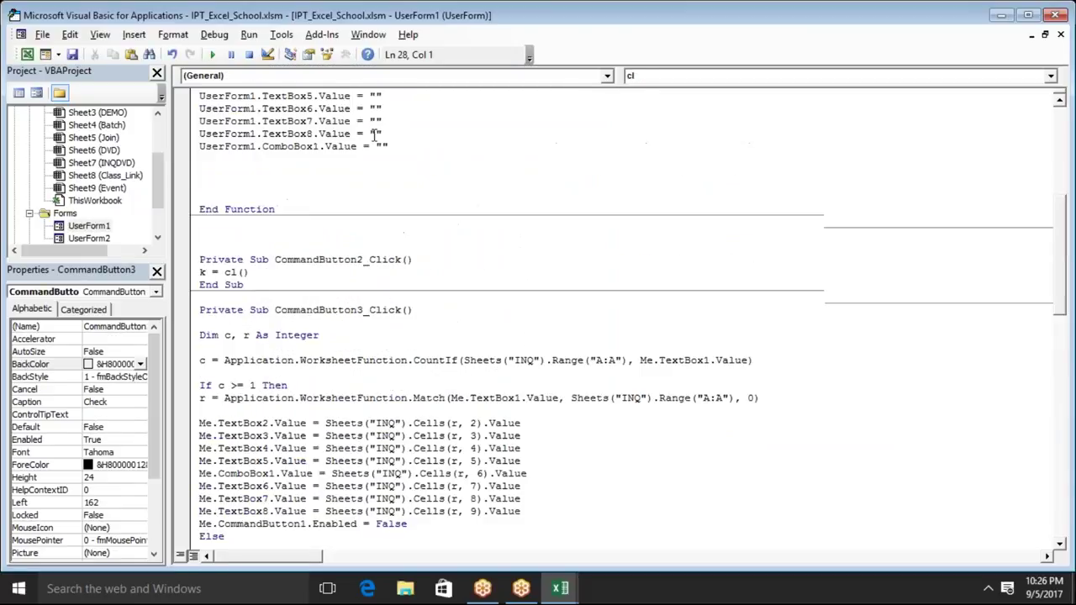
key(Up)
key(Up)
key(Up)
key(Up)
key(Up)
key(Up)
key(Down)
key(Down)
key(Down)
key(Down)
key(Down)
key(Down)
key(Down)
key(Down)
key(Down)
key(Down)
key(Down)
key(Down)
key(Down)
key(Down)
key(Down)
key(Down)
key(Down)
key(Down)
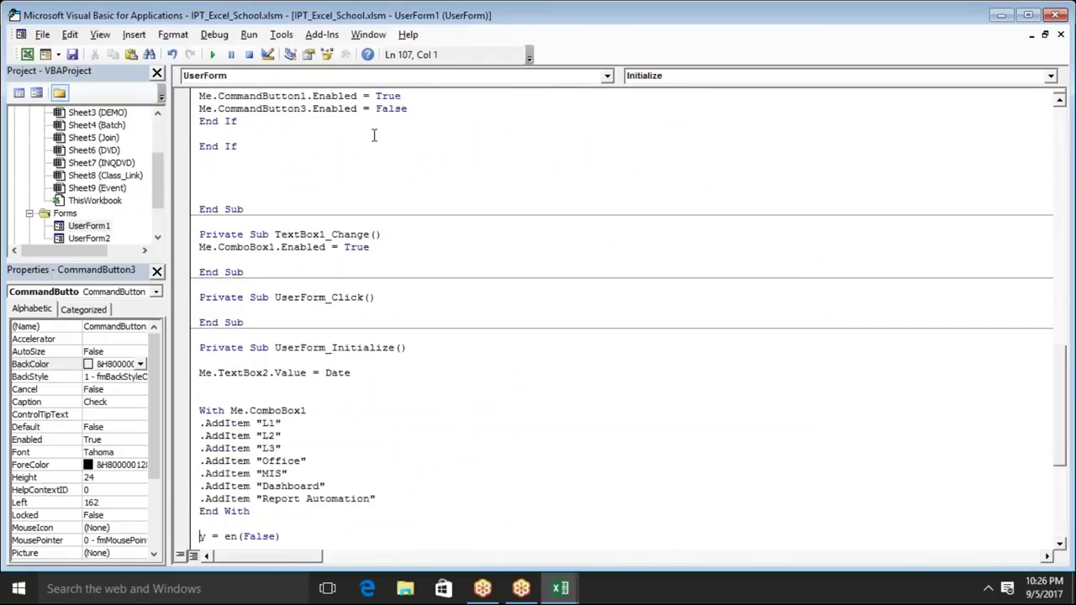
Replace ComboBox1 with CommandButton3 so the line reads Me.CommandButton3.Enabled = True
click(386, 247)
key(BackSpace)
key(BackSpace)
key(BackSpace)
key(BackSpace)
key(BackSpace)
key(BackSpace)
key(BackSpace)
key(BackSpace)
key(BackSpace)
key(BackSpace)
key(BackSpace)
key(BackSpace)
key(BackSpace)
key(BackSpace)
text(.ch)
key(BackSpace)
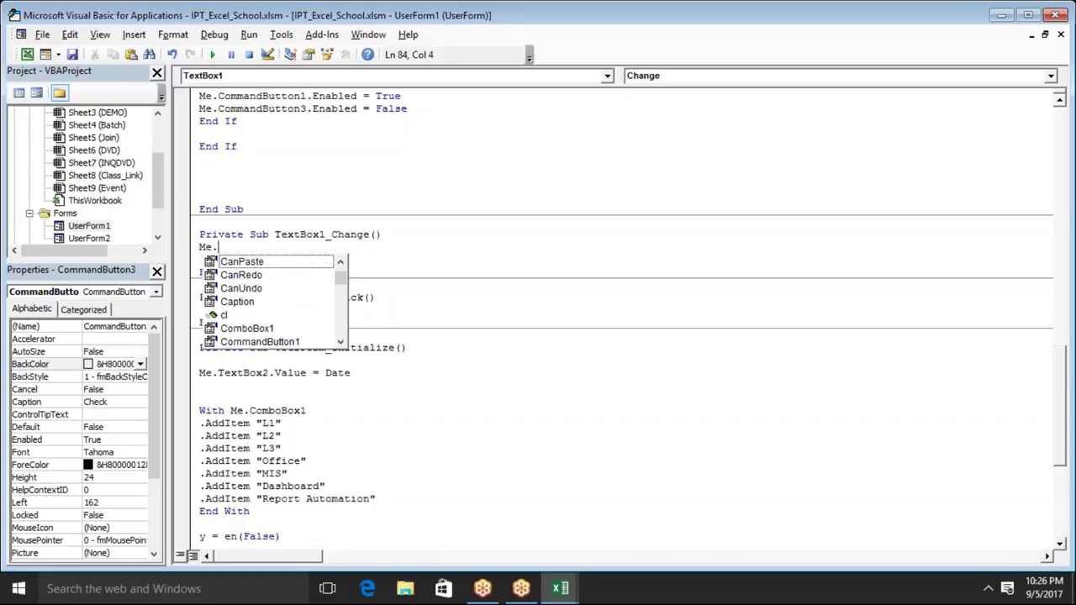
text(o)
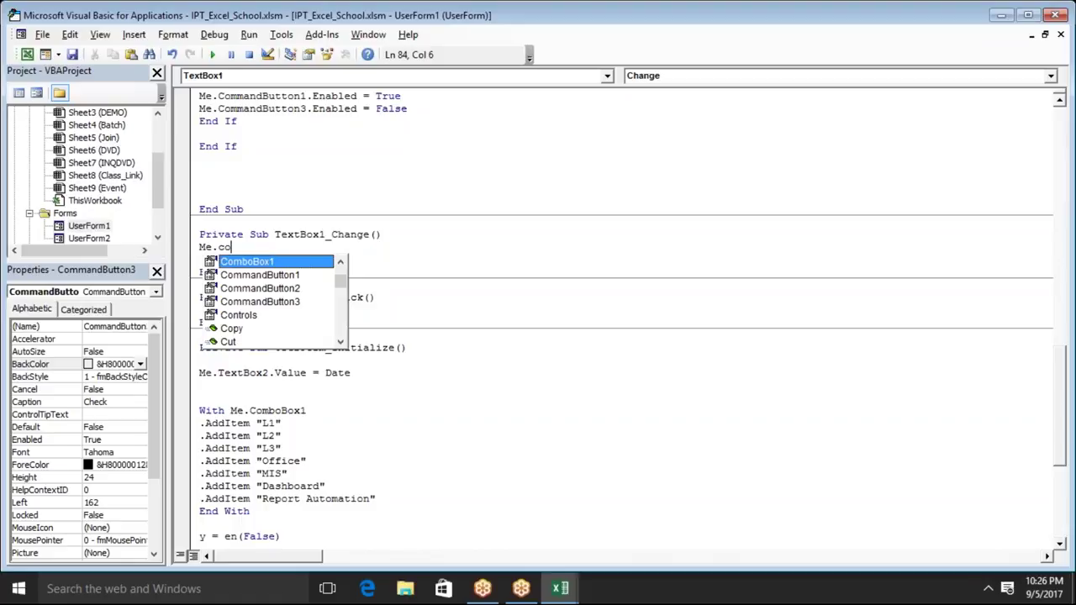
key(Down)
key(Down)
key(Down)
key(Tab)
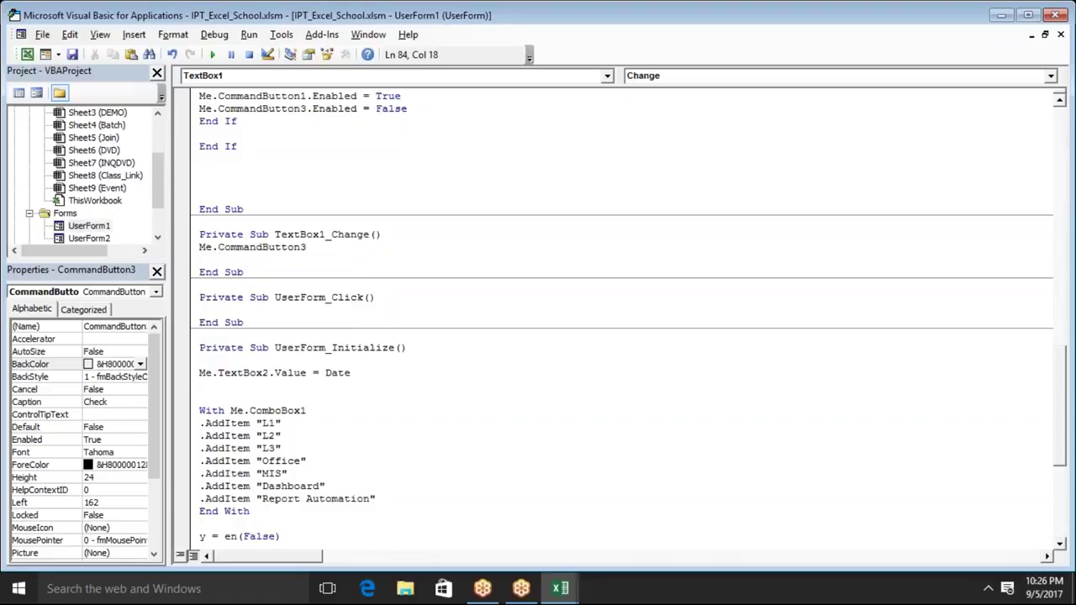
text(.e)
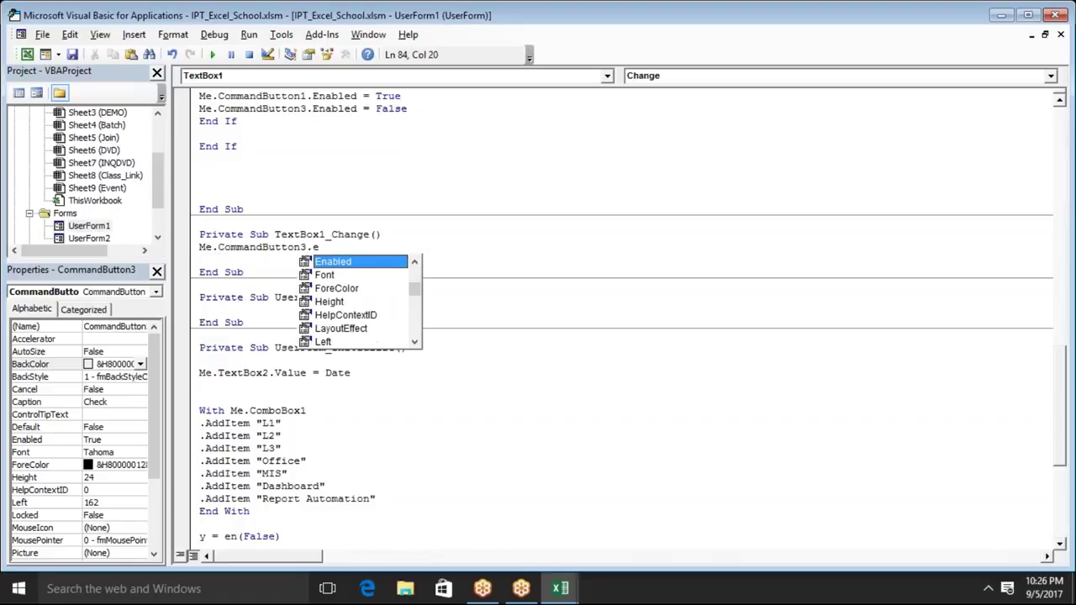
key(Tab)
text(=t)
key(Tab)
key(Return)
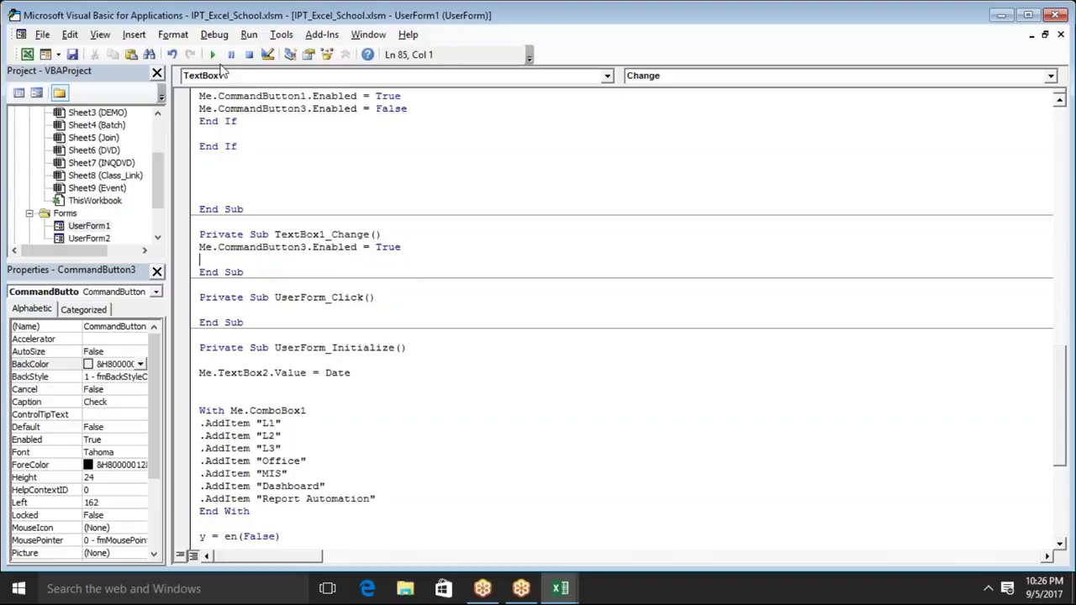
Run the form, look up the known number, then change its last digit to 9 and accept the new entry
click(214, 56)
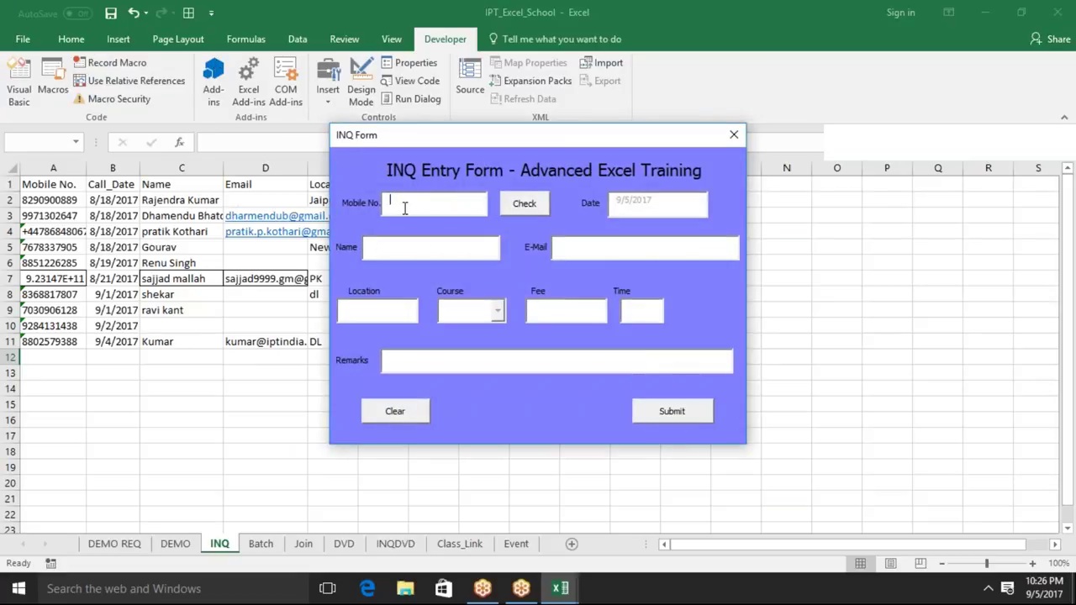
click(515, 205)
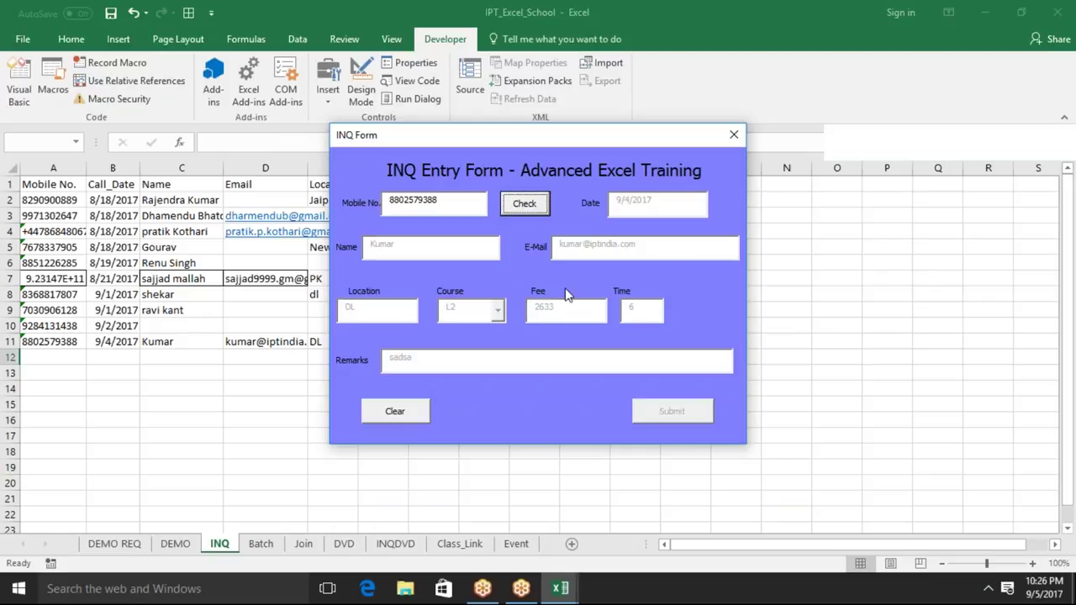
click(465, 210)
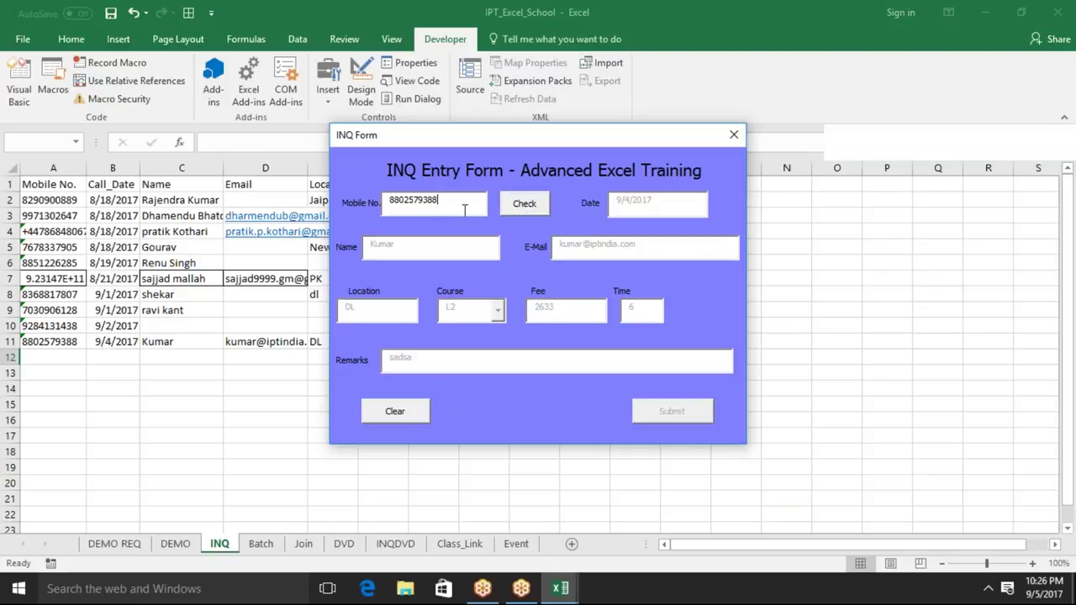
key(BackSpace)
text(9)
click(522, 213)
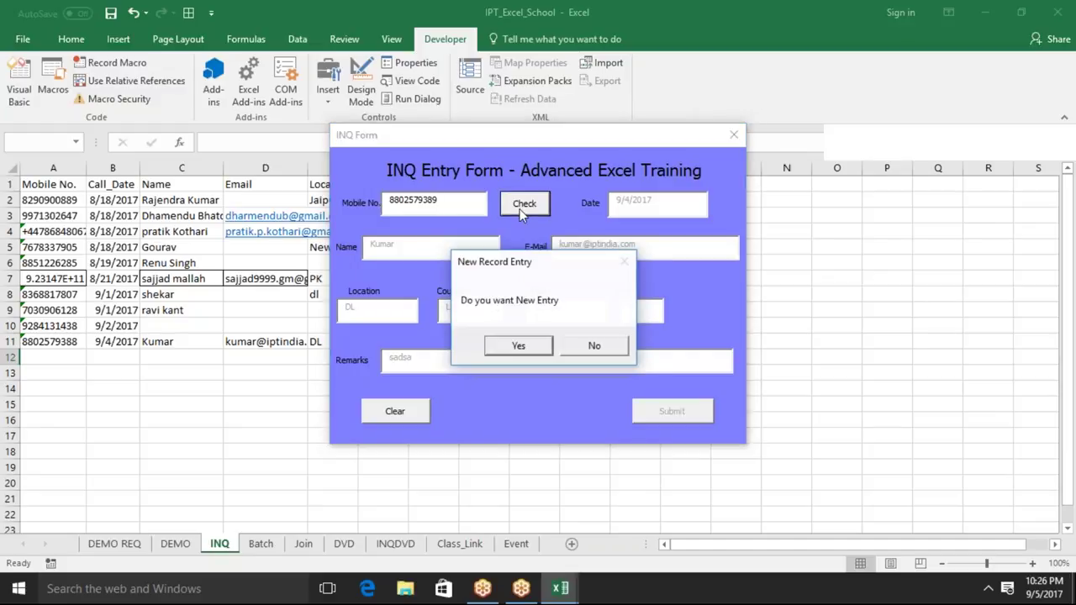
click(525, 350)
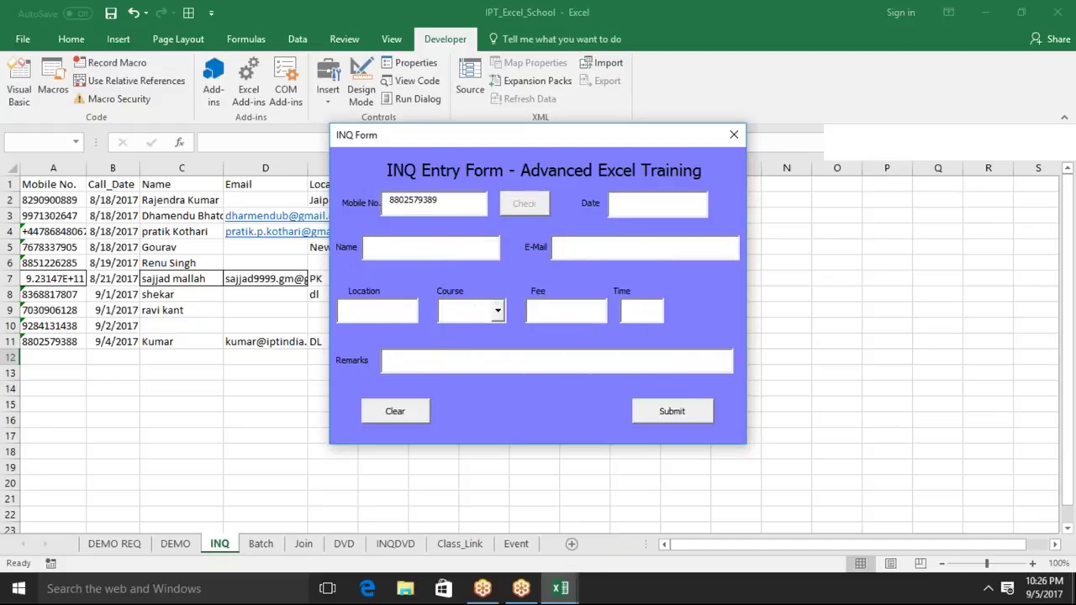
Restore the last digit to 8 and look up the number again, recalling course L2, fee 2633
key(BackSpace)
text(8)
click(544, 208)
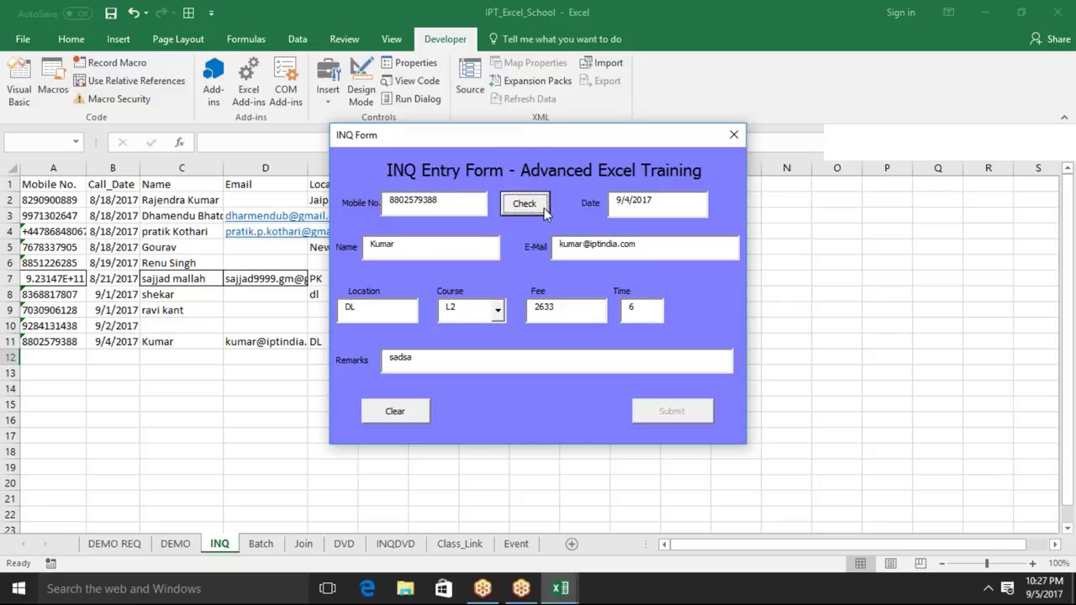
click(465, 202)
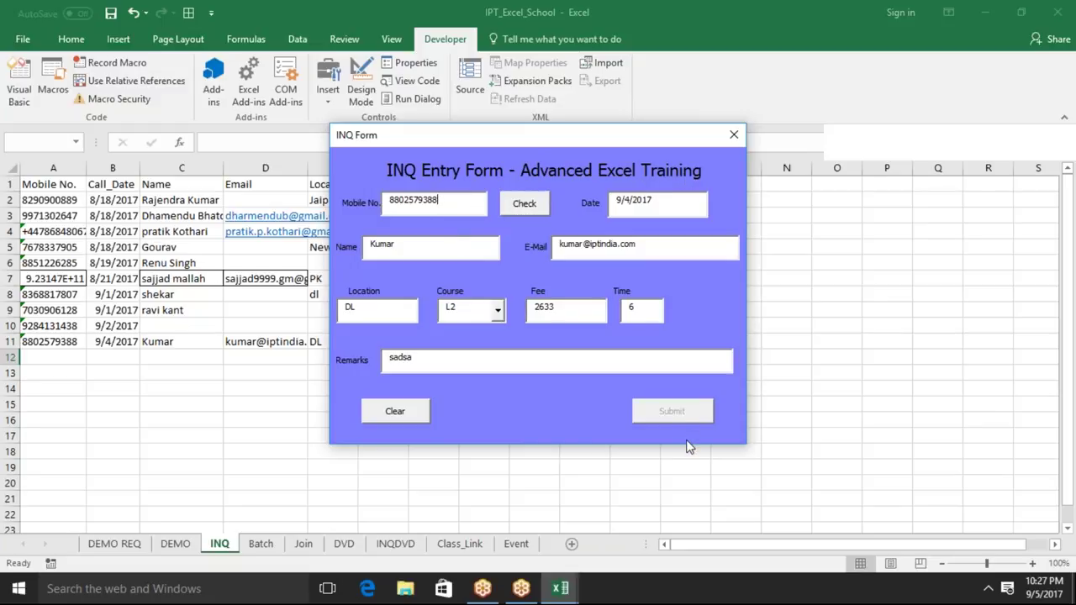
Rerun the form, look up the known number, then change its last digit to 9 and accept the new entry
click(734, 134)
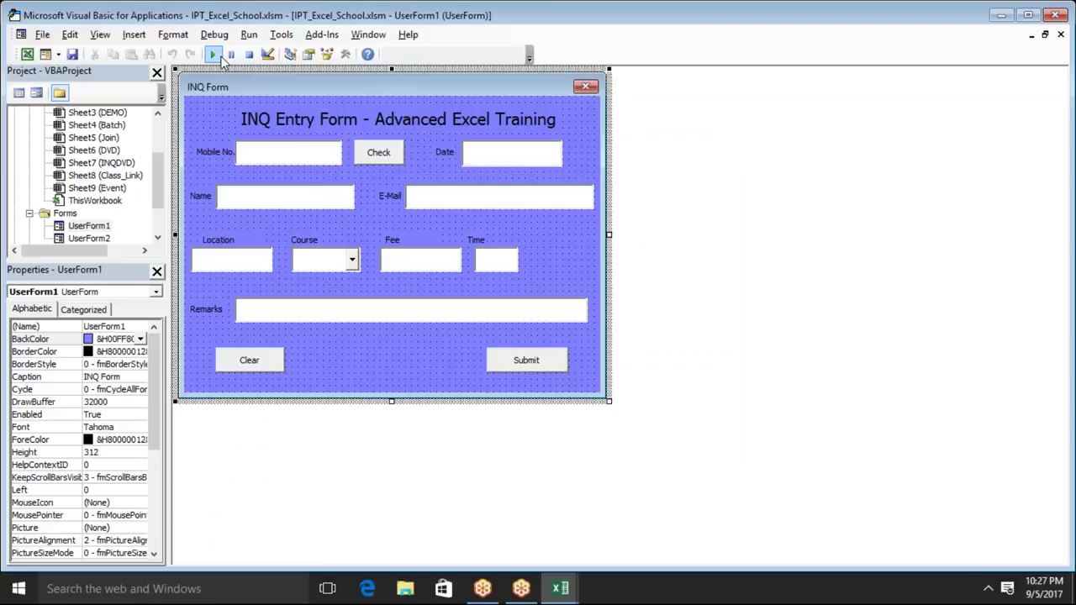
click(213, 54)
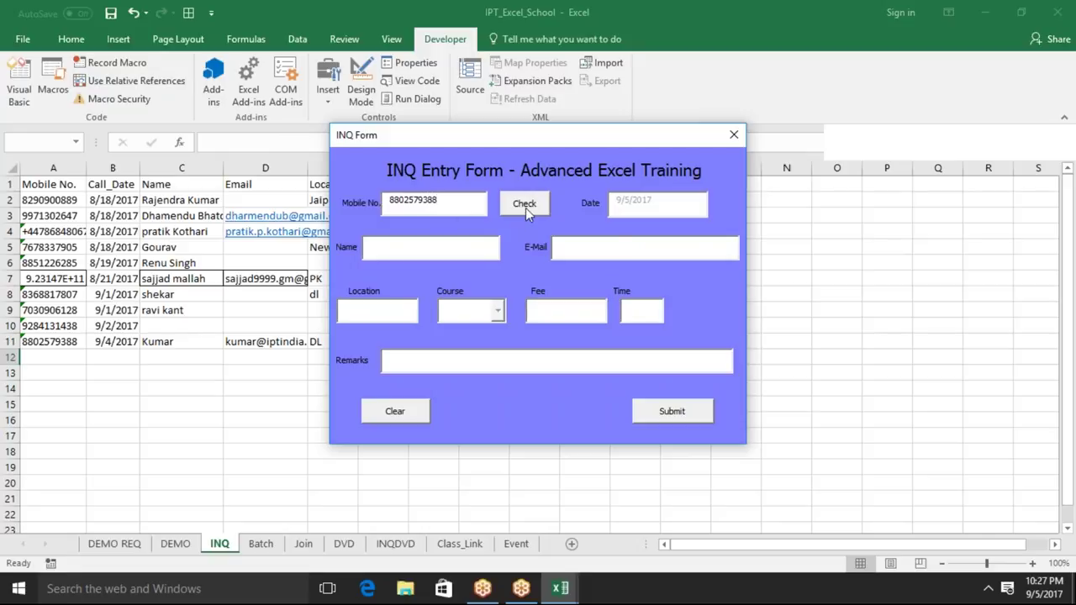
click(525, 208)
click(462, 199)
key(BackSpace)
text(9)
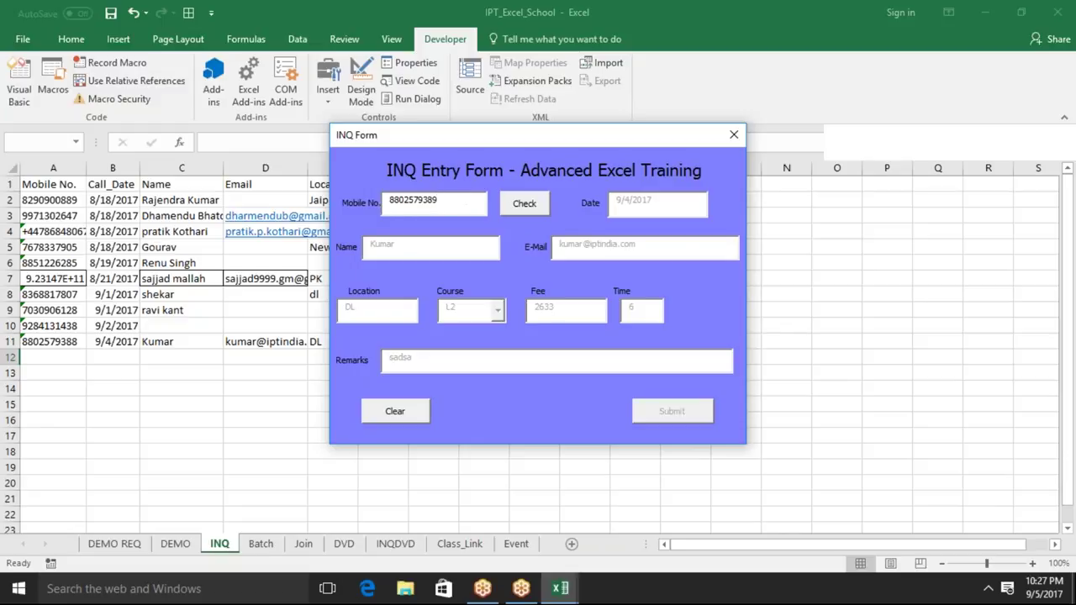
click(518, 207)
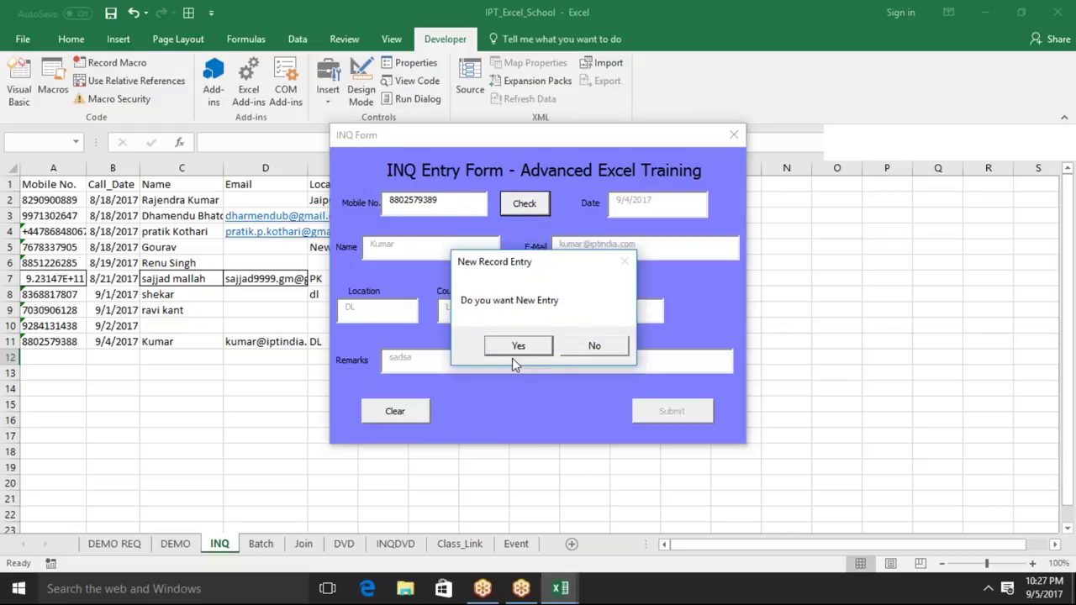
click(519, 346)
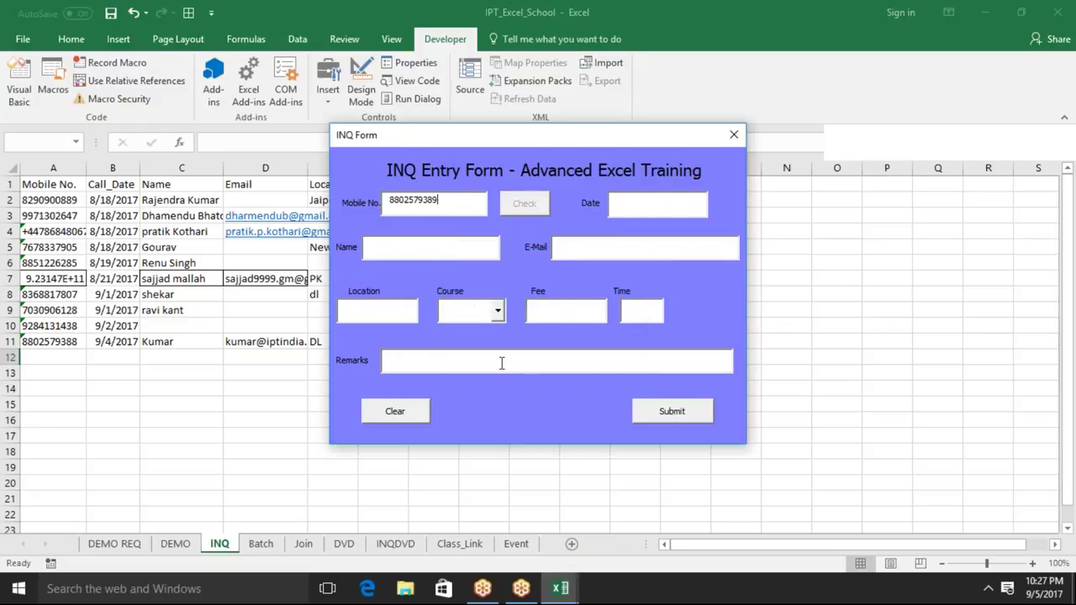
Restore the last digit to 8 and recheck, reloading the DL, L2, time 6 record
click(434, 252)
click(456, 200)
key(BackSpace)
text(8)
click(522, 213)
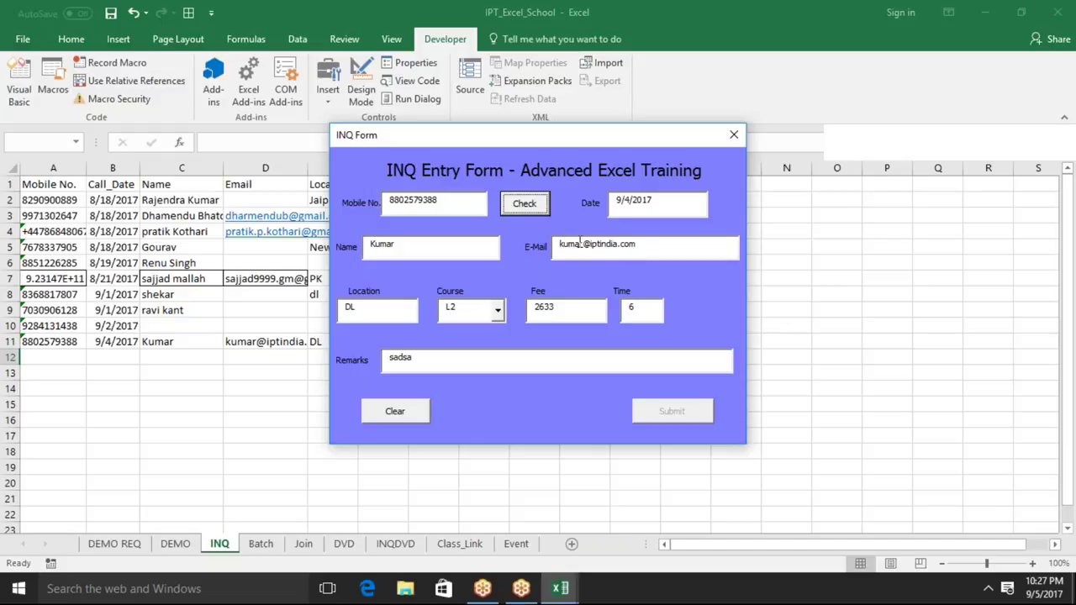
Close the form and insert a blank line above Else in CommandButton3_Click
click(734, 137)
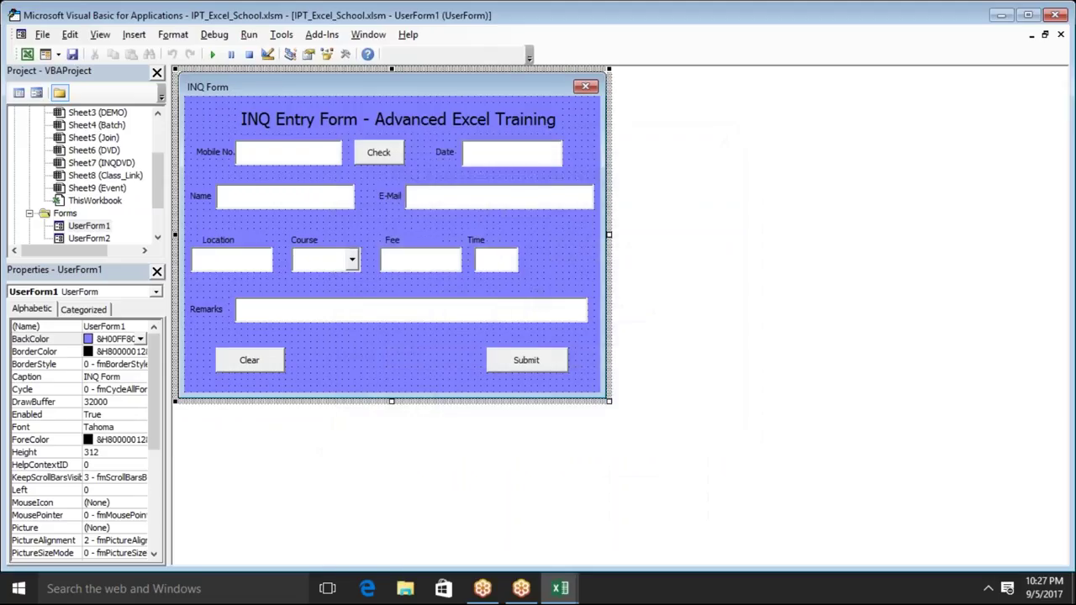
double_click(375, 152)
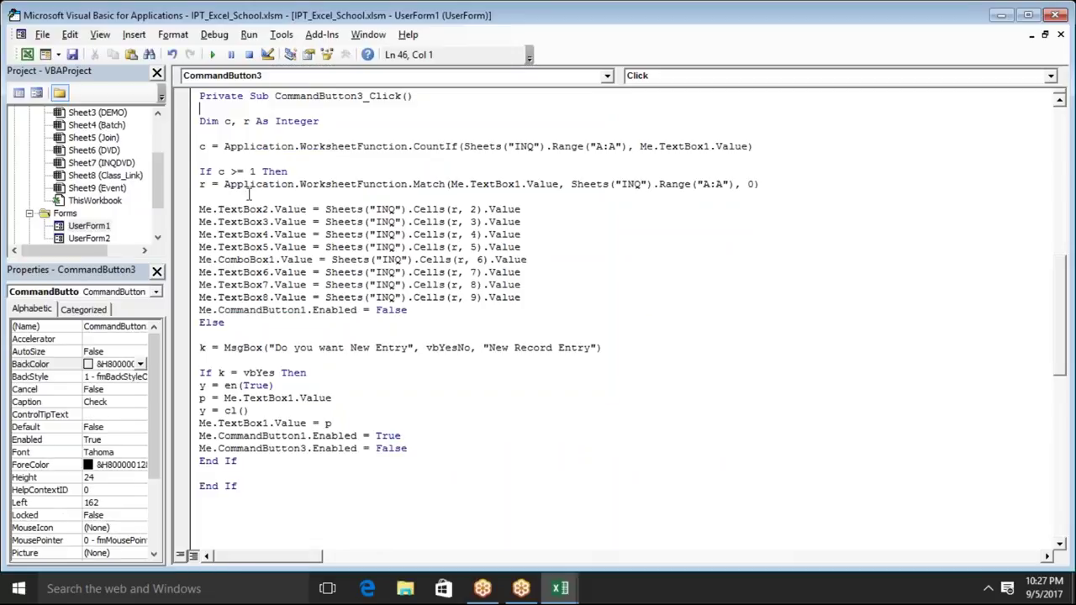
click(211, 196)
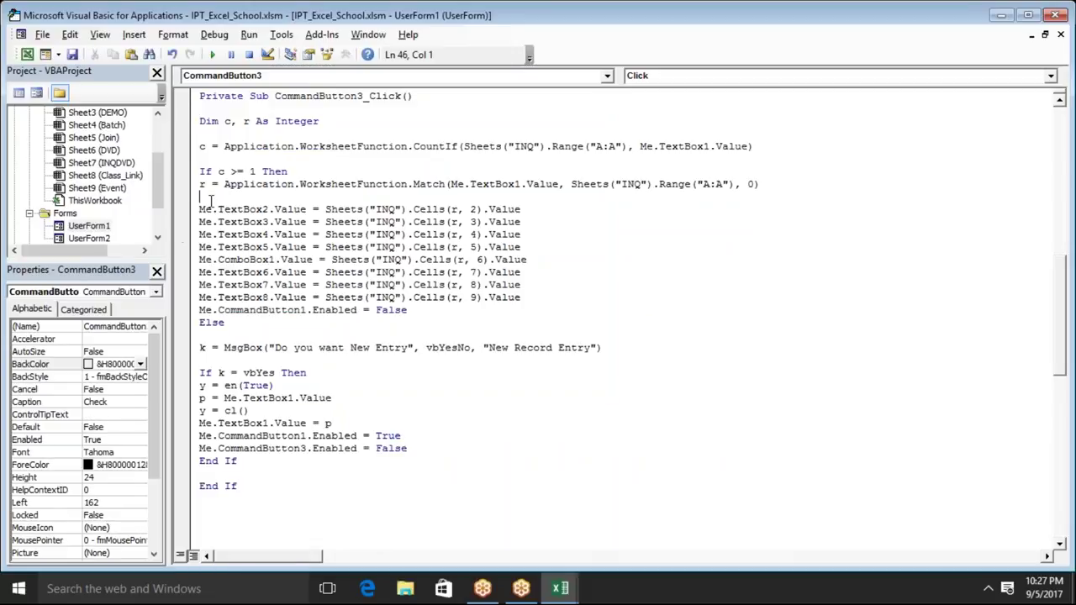
click(192, 327)
click(201, 324)
key(Return)
key(Up)
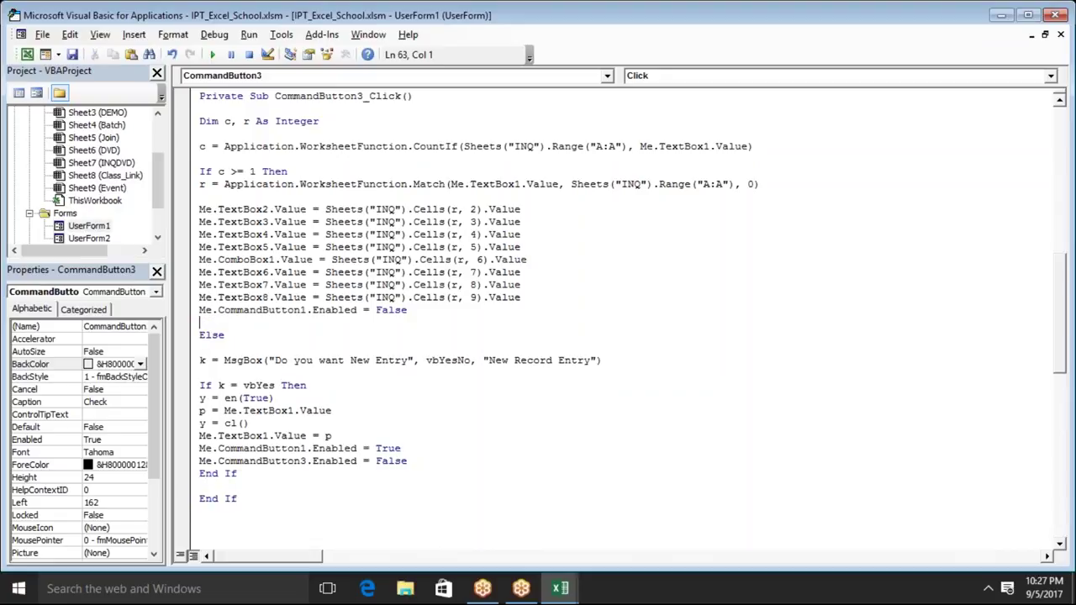
Write y = en(False) on that line and relaunch the form with a mobile number
text(y=)
text(en)
text((F)
key(Tab)
text())
key(Down)
key(Down)
click(212, 54)
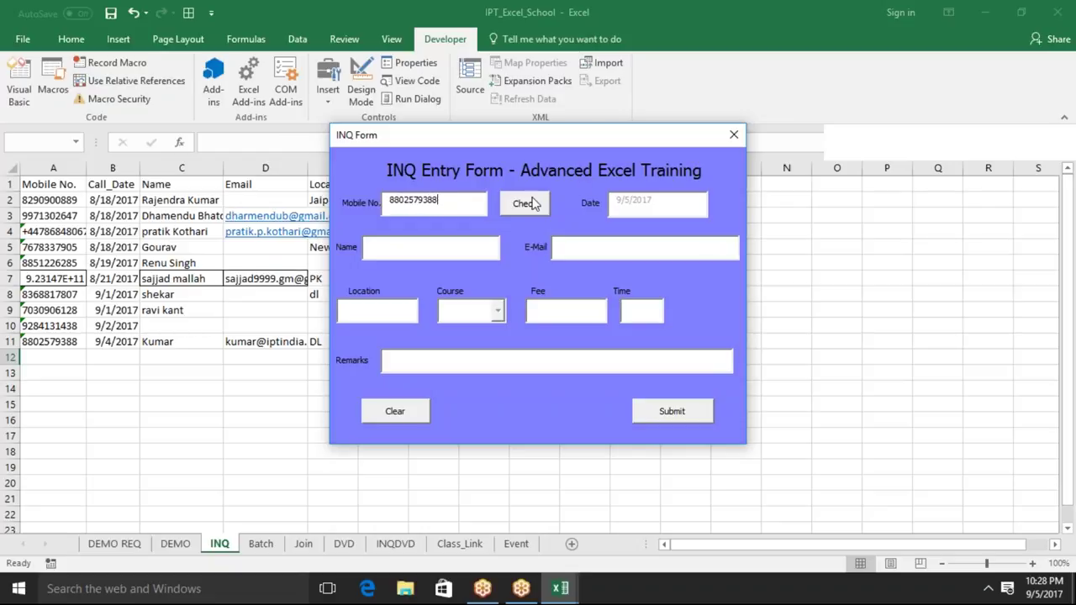
Look up the number, loading the DL, L2, 2633 record with locked fields, then select the number
click(530, 203)
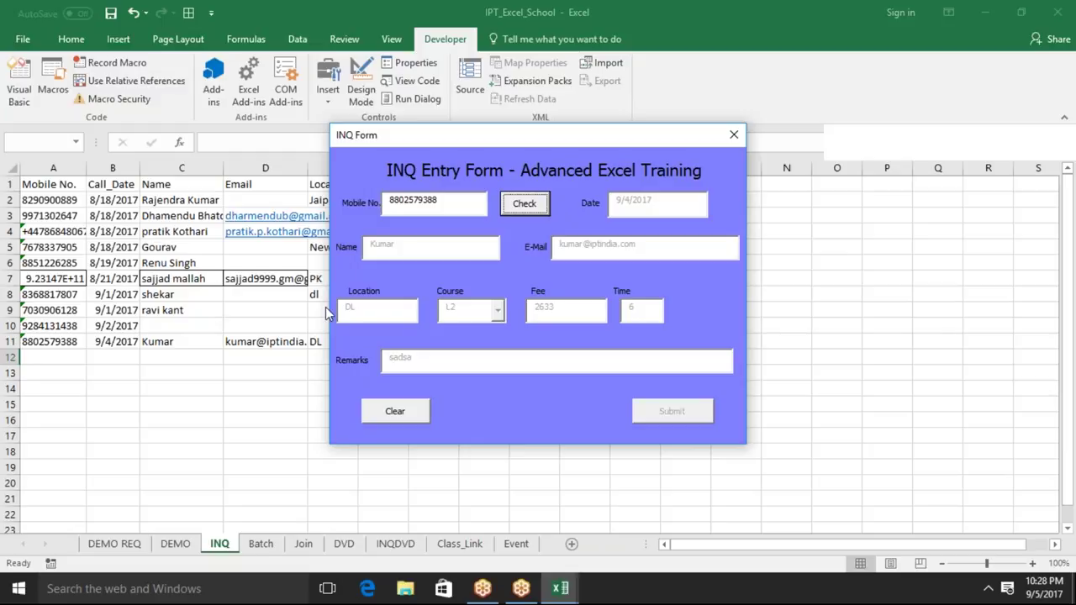
double_click(428, 204)
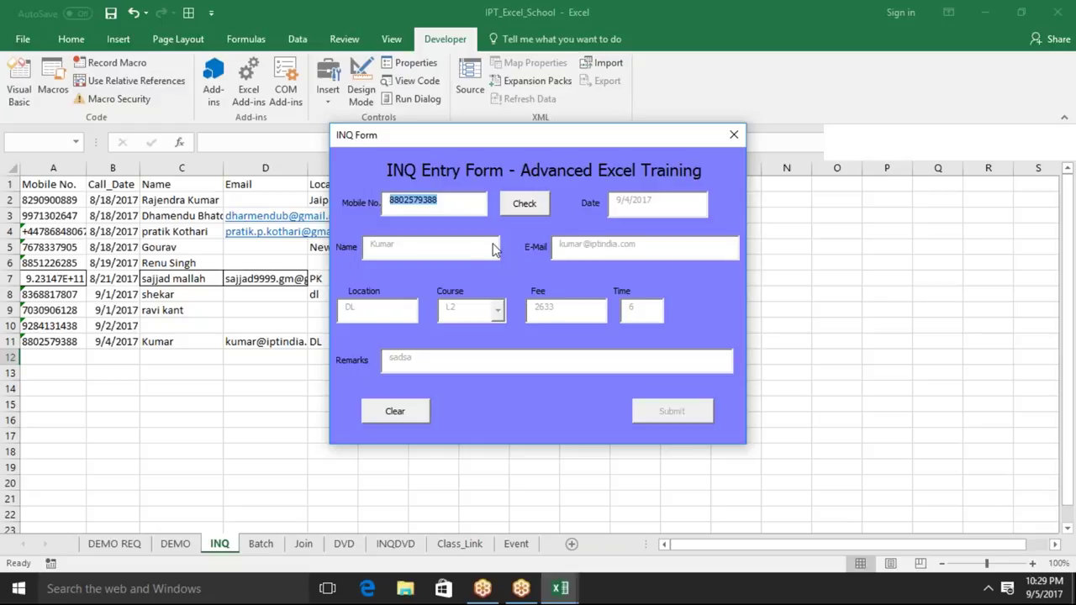
Close the running INQ Form and select all of its code in the code window
click(729, 140)
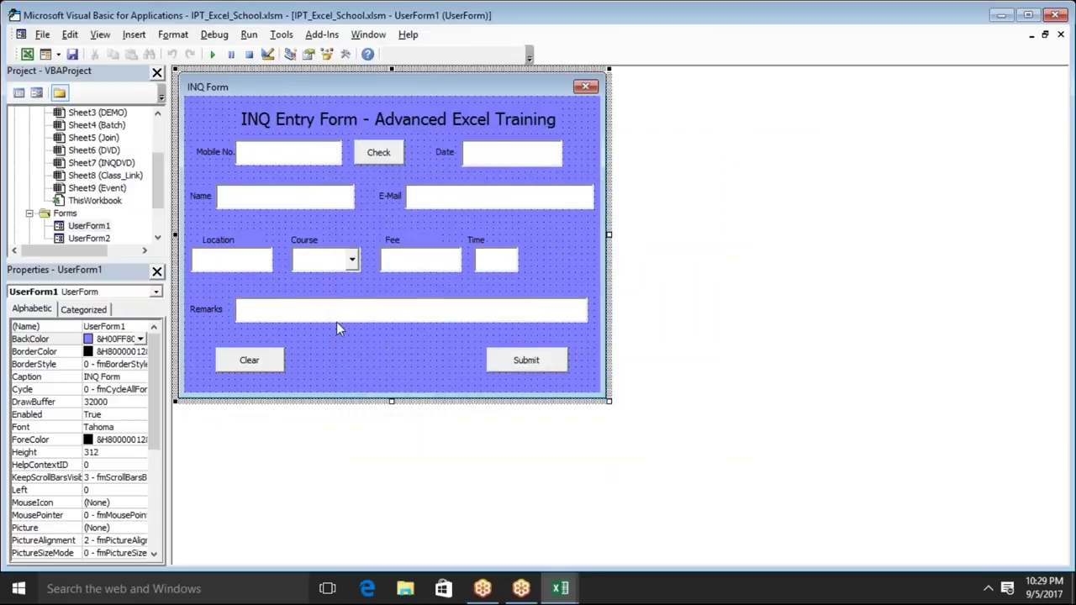
key(F7)
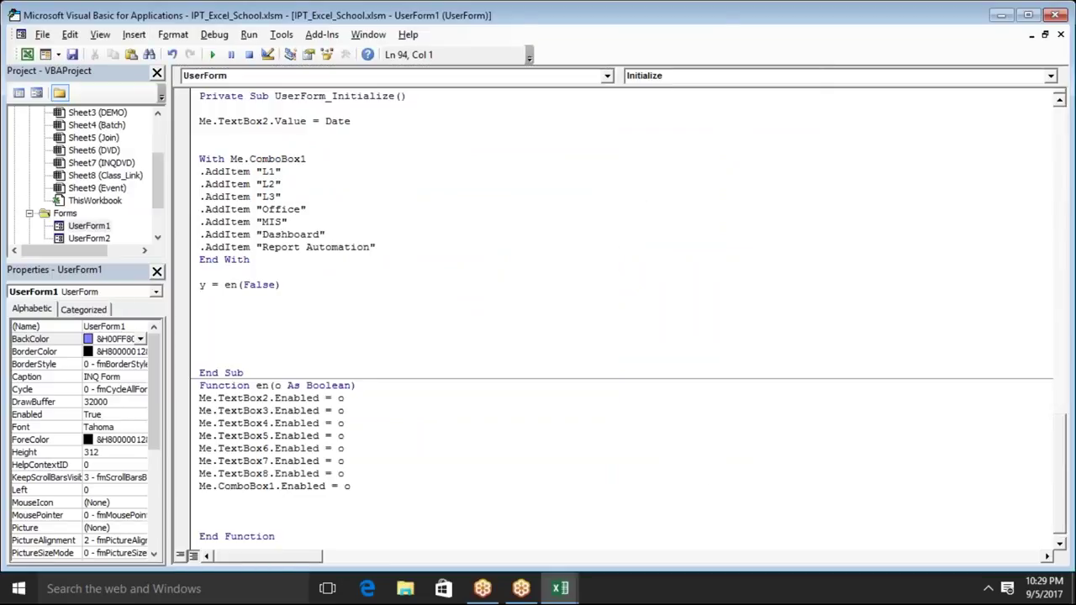
key(ctrl+a)
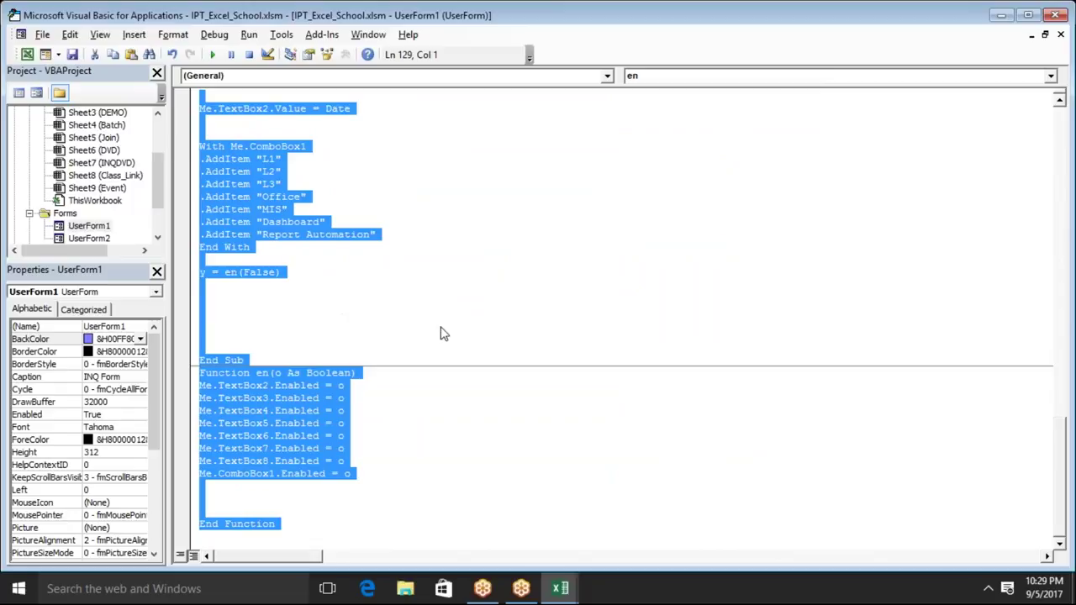
From the Book1 window, create a new blank workbook
click(564, 589)
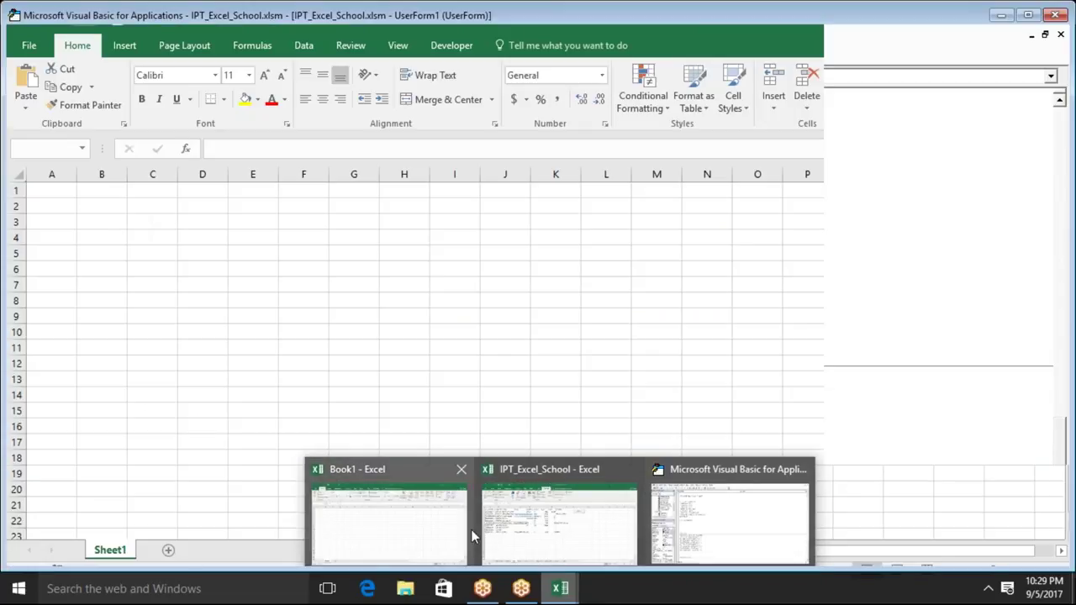
click(459, 528)
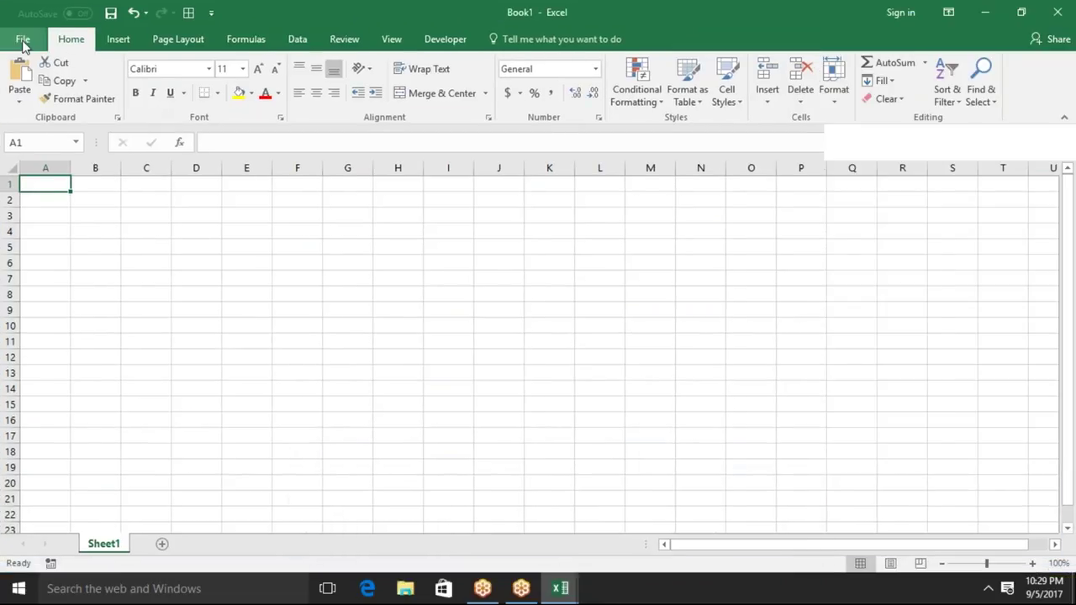
click(23, 42)
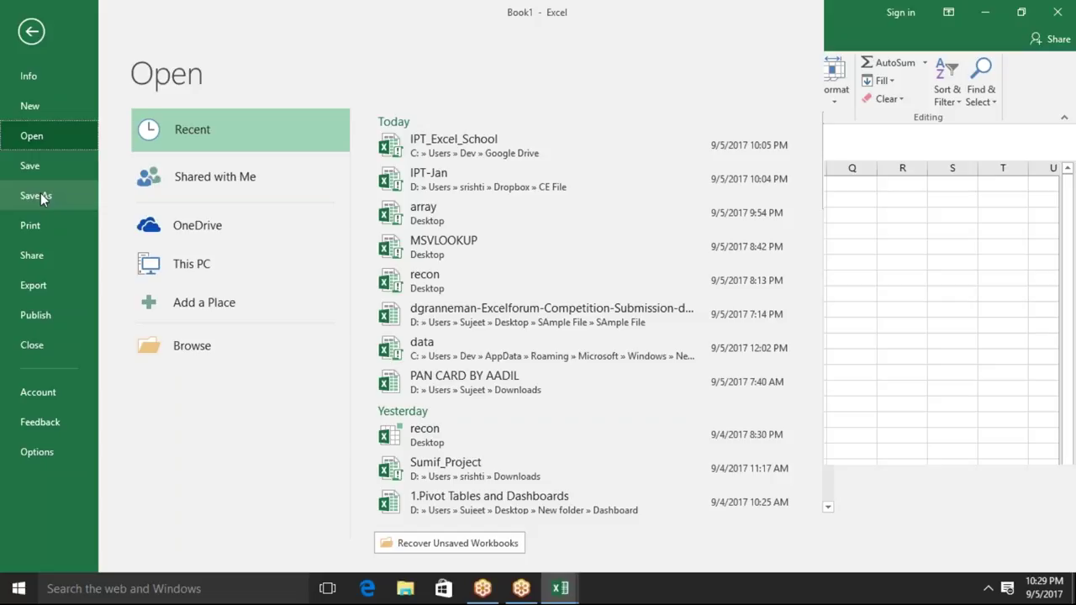
click(67, 107)
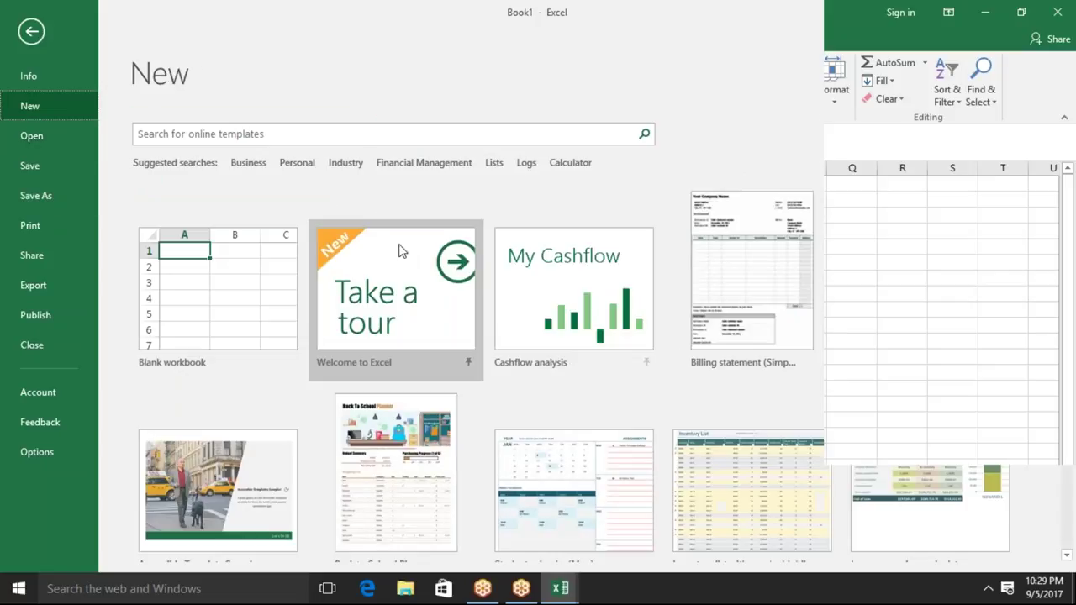
click(259, 293)
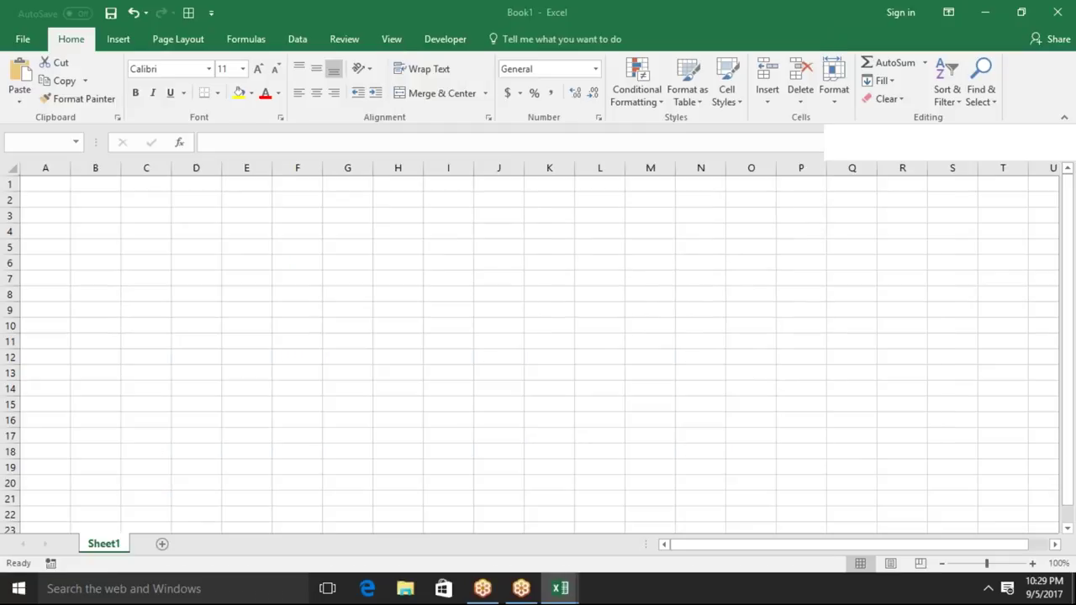
Switch back to the IPT_Excel_School workbook
key(alt+Tab)
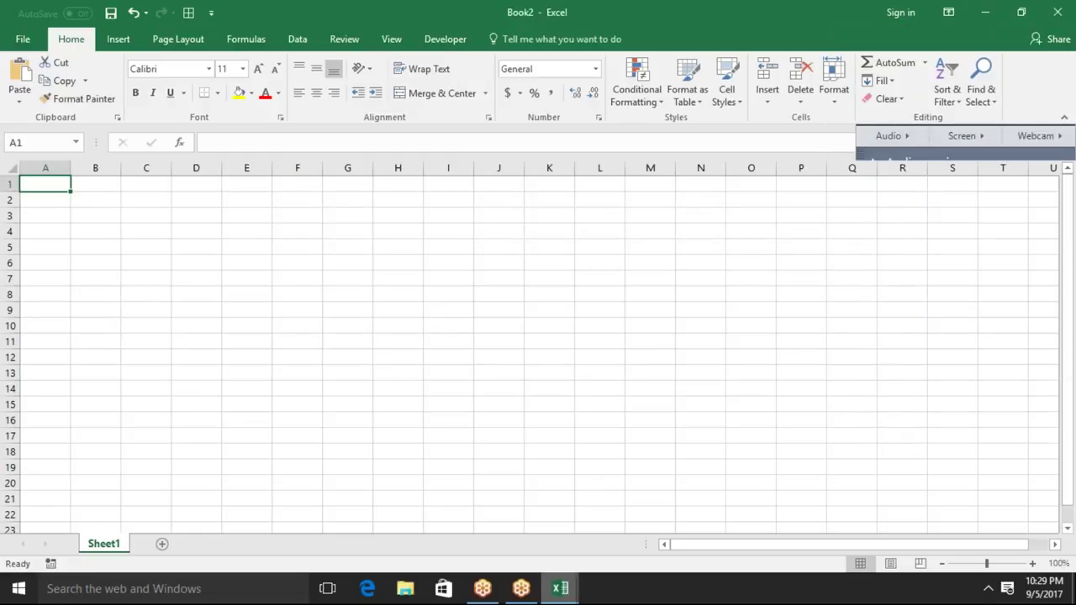
mouse_move(560, 589)
mouse_move(661, 541)
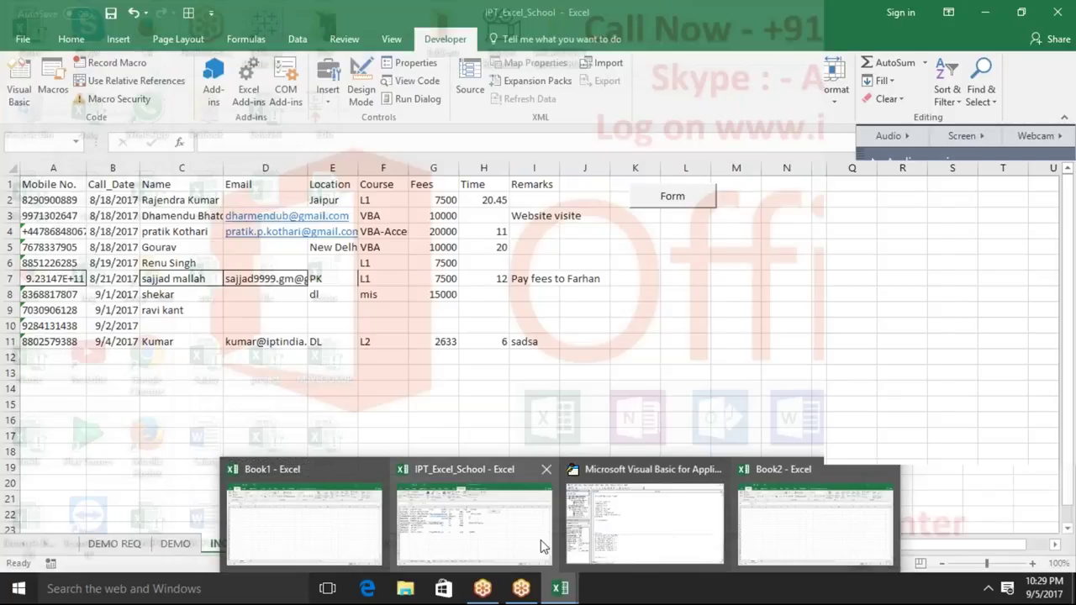
click(543, 543)
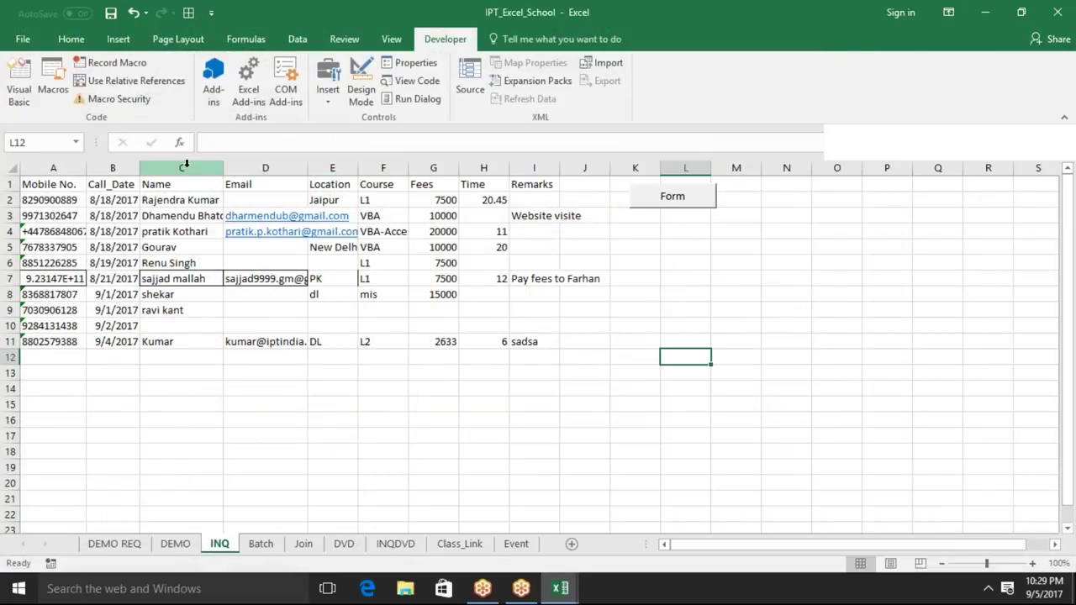
Rename Sheet1 in the new workbook to INQ
double_click(221, 544)
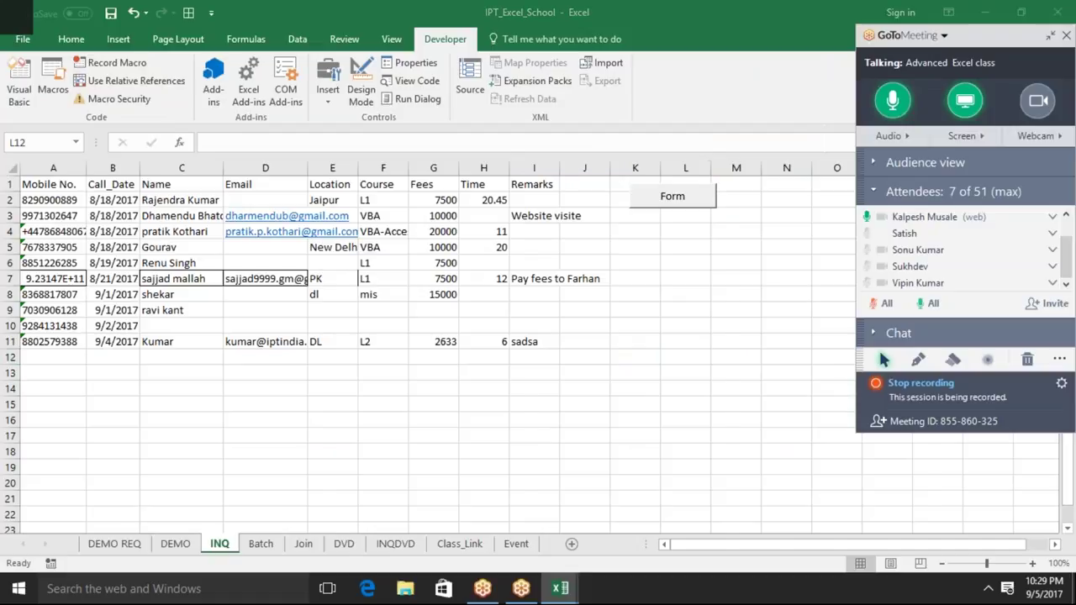
double_click(104, 542)
text(INQ)
click(105, 468)
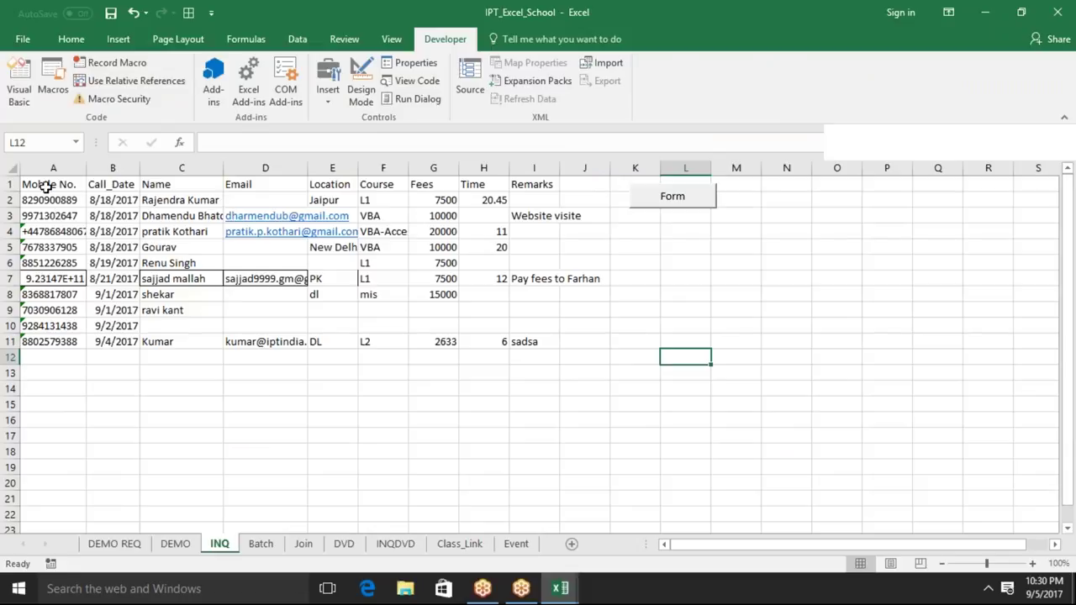
Copy the INQ header row A1:I1 (Mobile No. through Remarks) into Book2 at A1
click(46, 187)
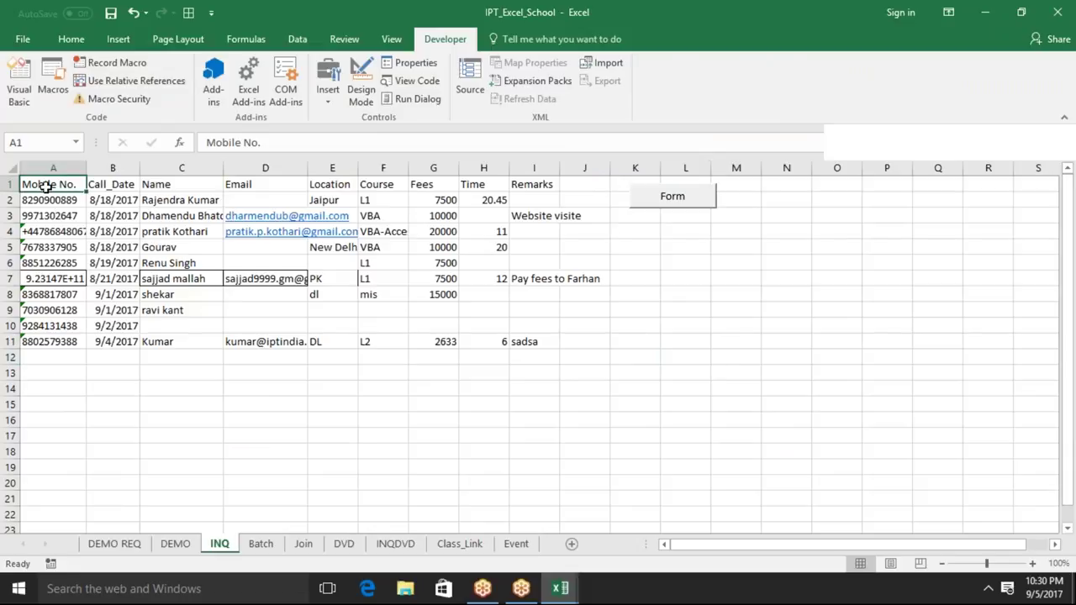
key(ctrl+shift+Right)
key(ctrl+c)
key(ctrl+Tab)
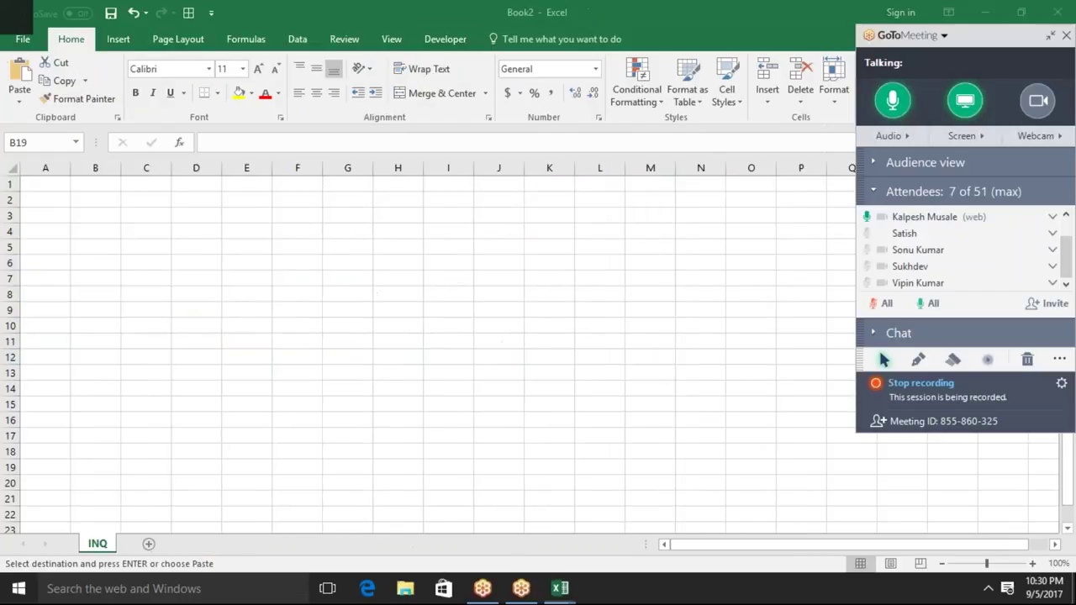
click(44, 184)
key(ctrl+v)
click(227, 303)
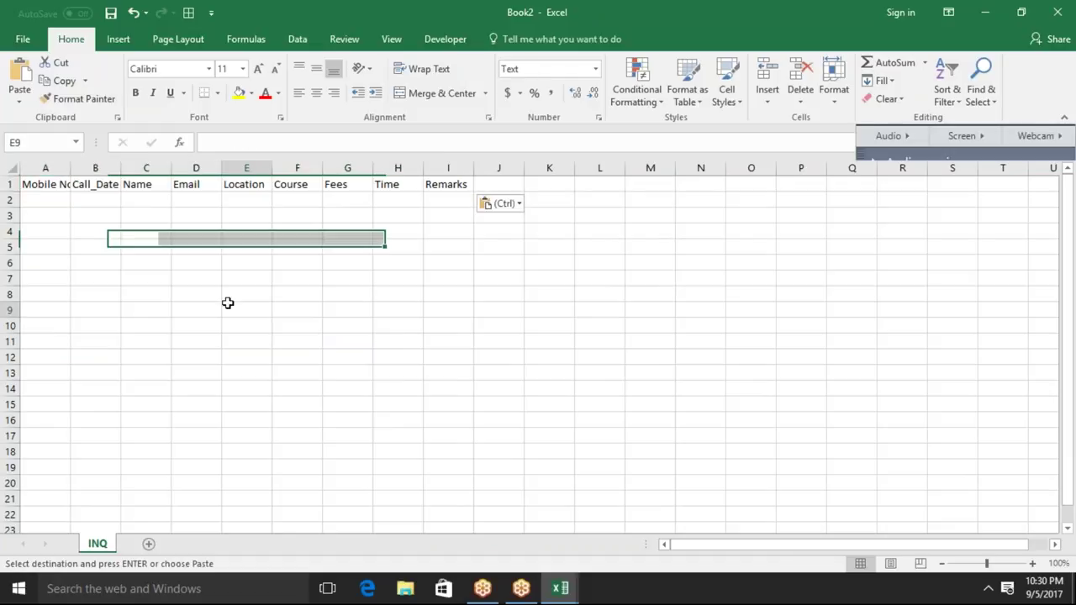
click(441, 38)
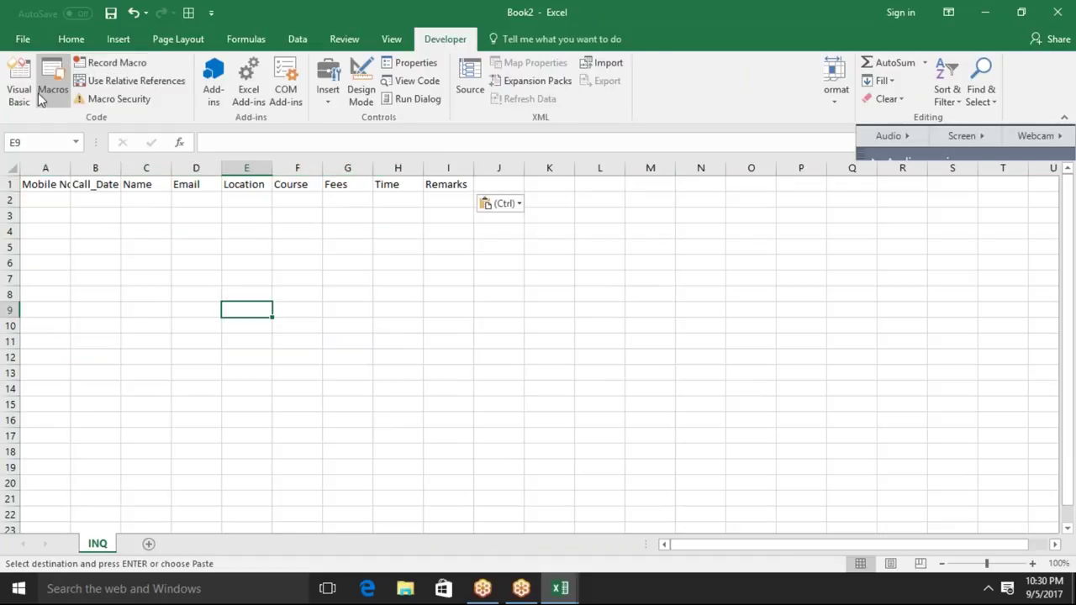
In the VBA editor, open UserForm1's INQ Form design and select all its controls
click(30, 91)
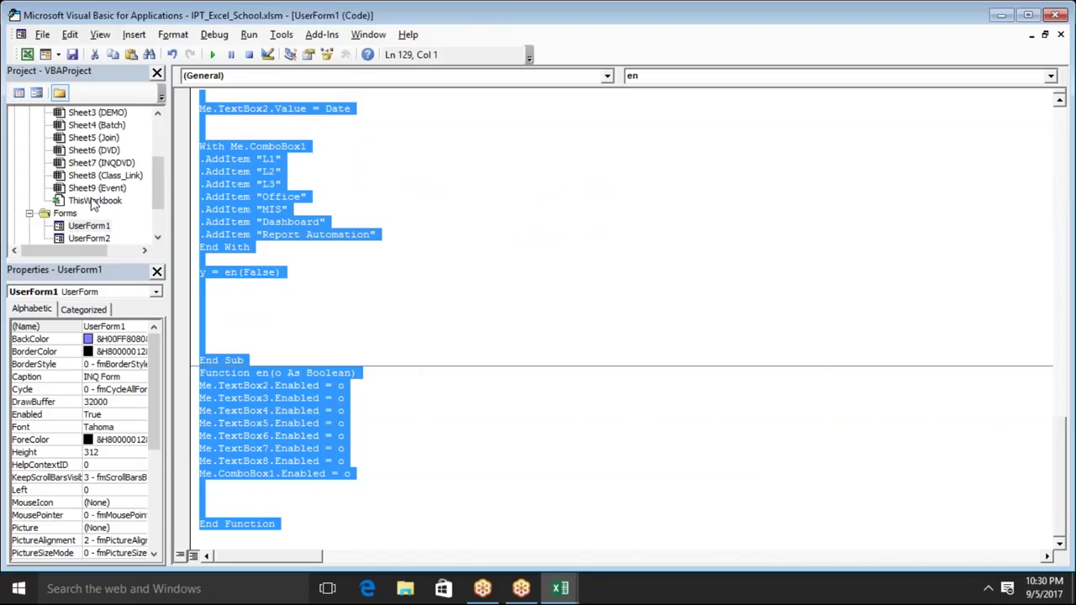
click(96, 227)
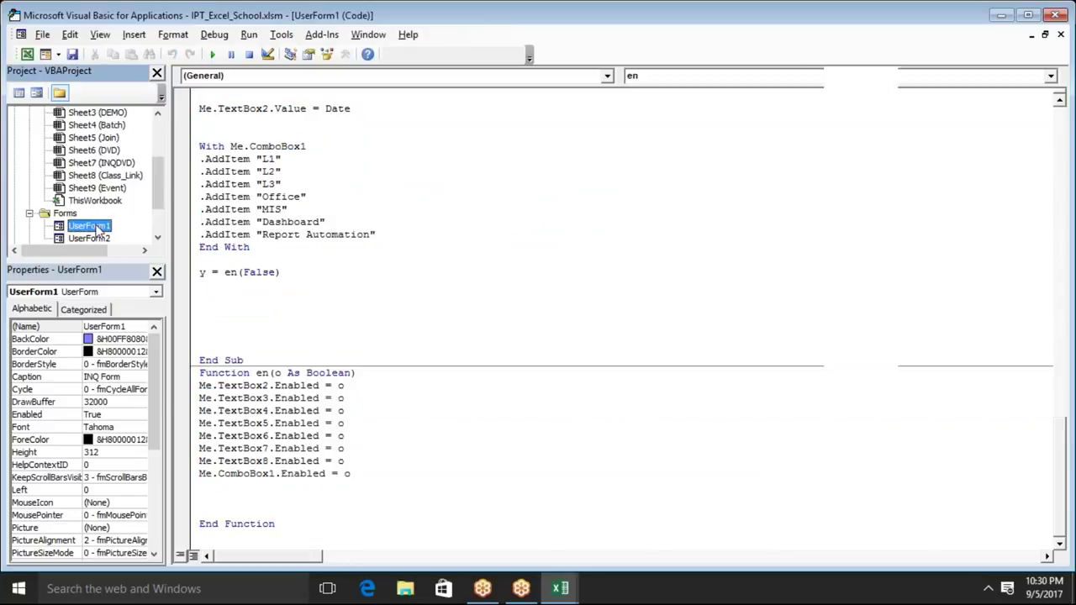
double_click(92, 227)
key(ctrl+a)
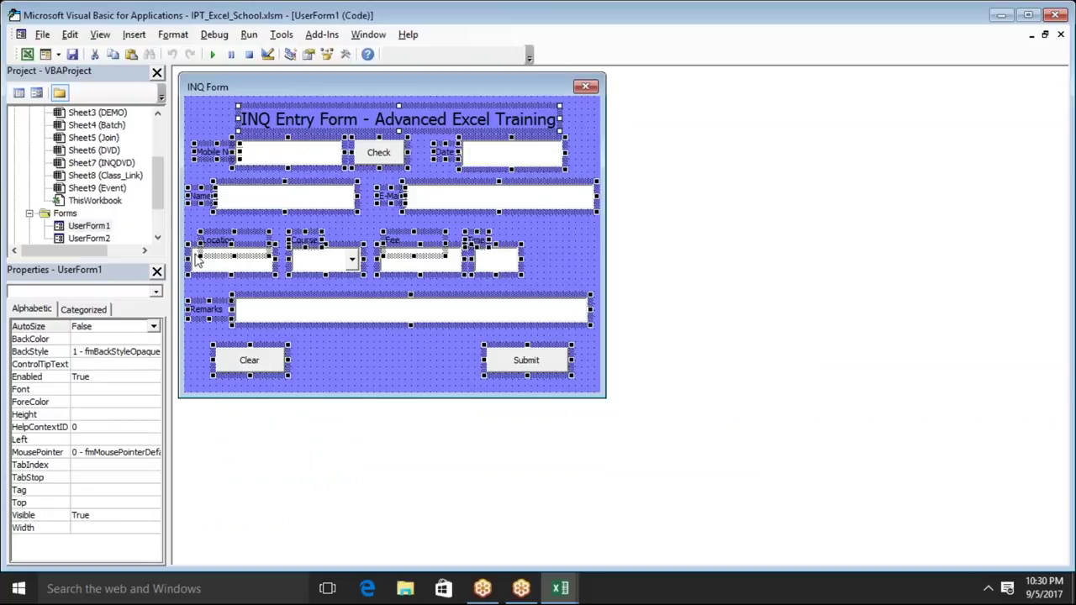
click(156, 214)
mouse_move(157, 214)
mouse_down()
mouse_move(164, 170)
mouse_move(159, 243)
mouse_move(160, 168)
mouse_up()
Insert a new UserForm into Book2's project and enlarge it to about 555 by 420
click(14, 137)
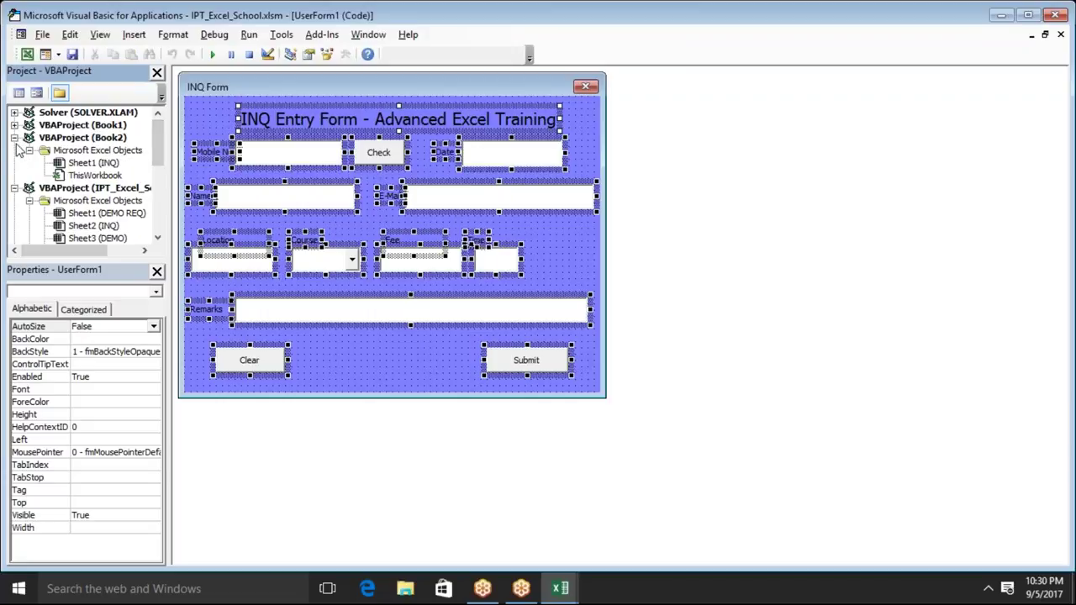
click(80, 153)
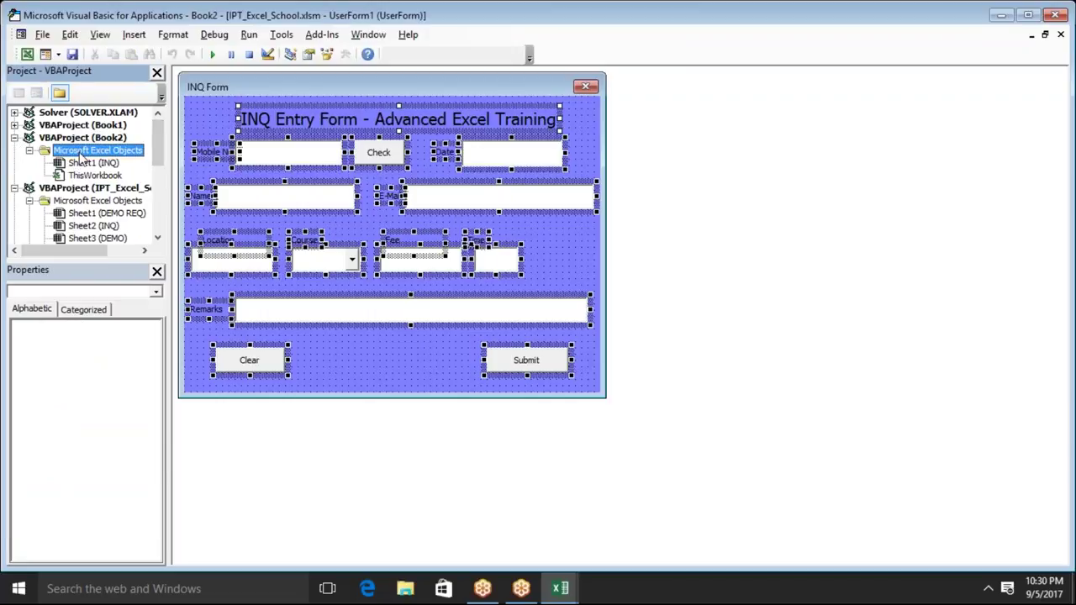
click(134, 34)
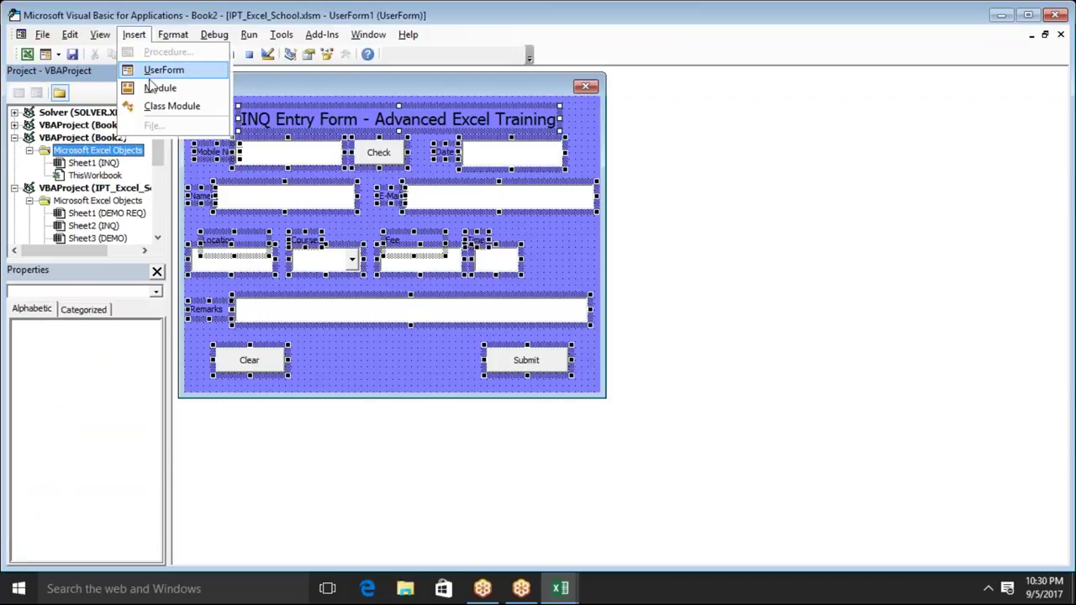
click(160, 71)
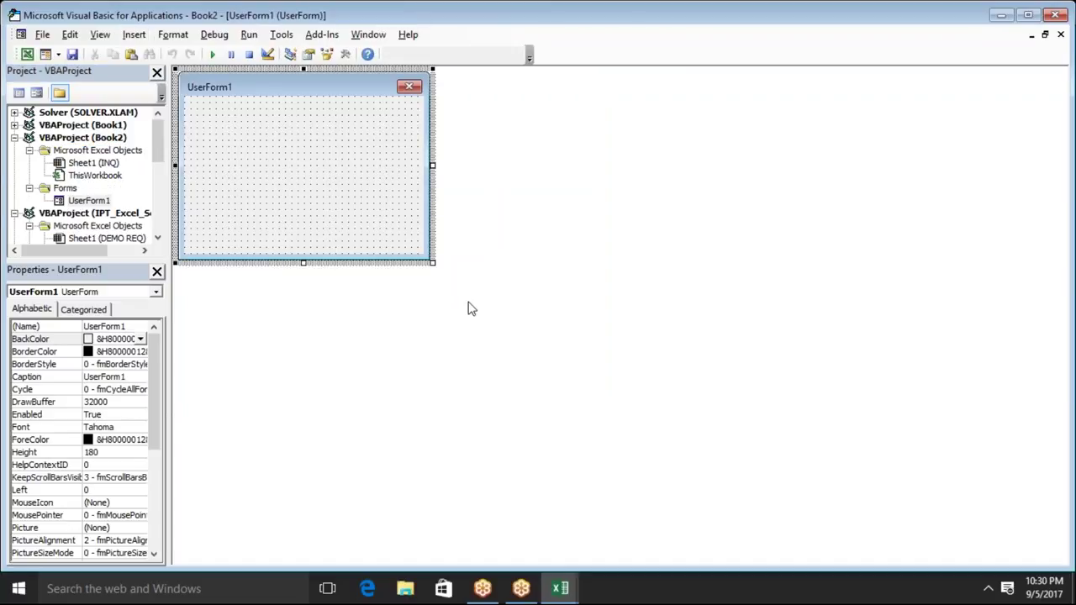
drag(433, 263, 648, 426)
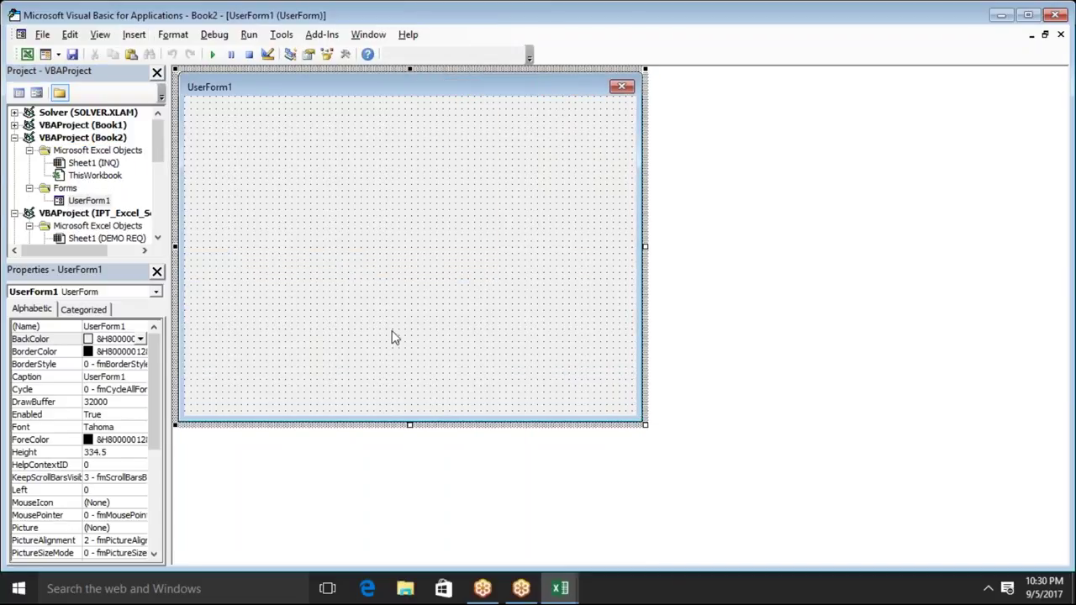
Paste the copied INQ Entry Form controls onto the new UserForm1 and shorten it slightly
key(ctrl+v)
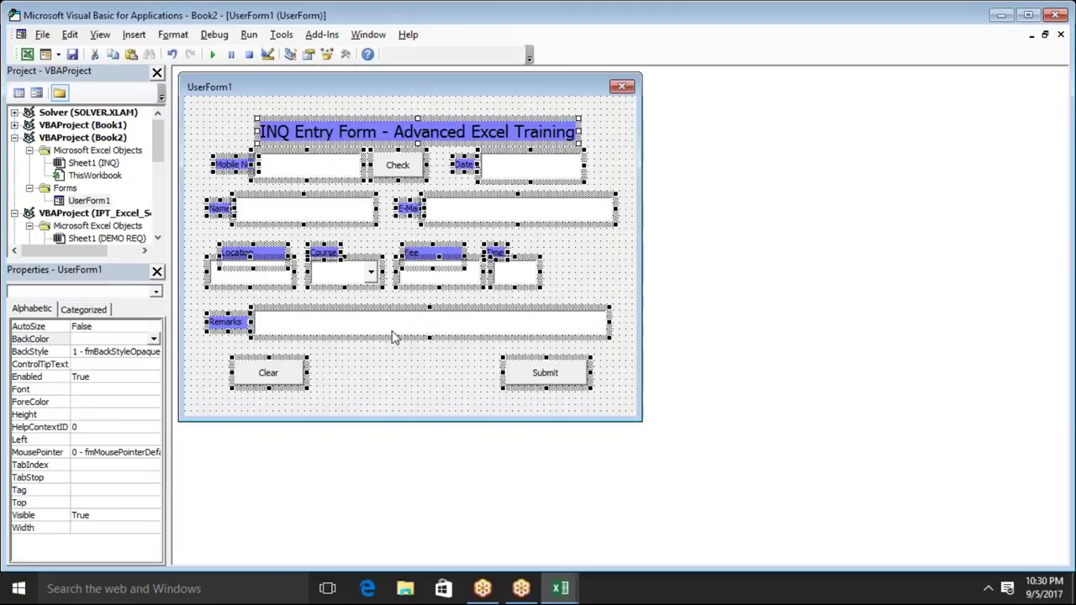
click(436, 367)
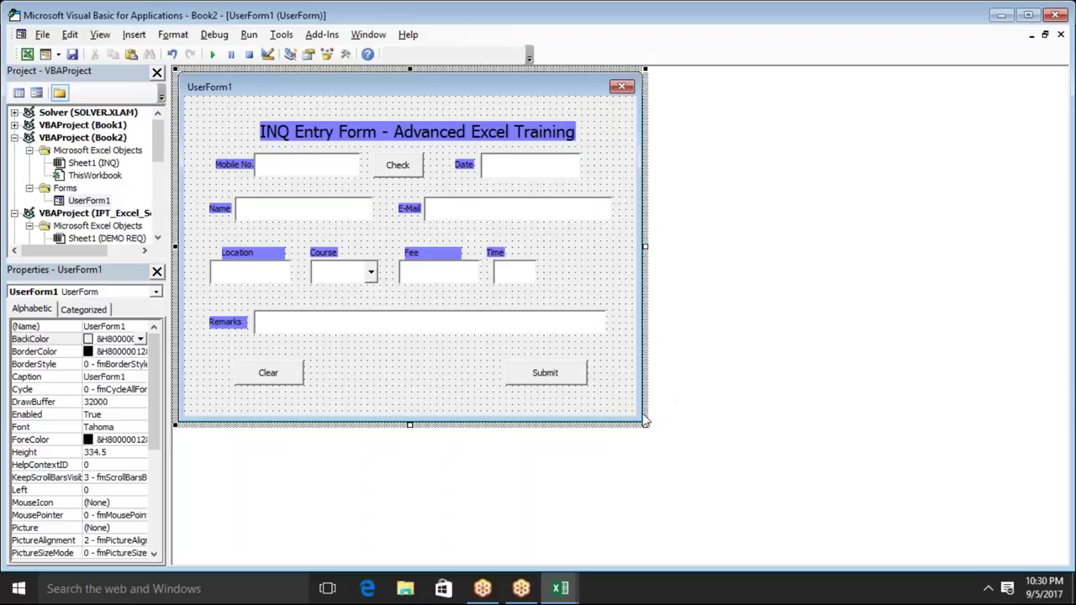
drag(647, 429, 645, 423)
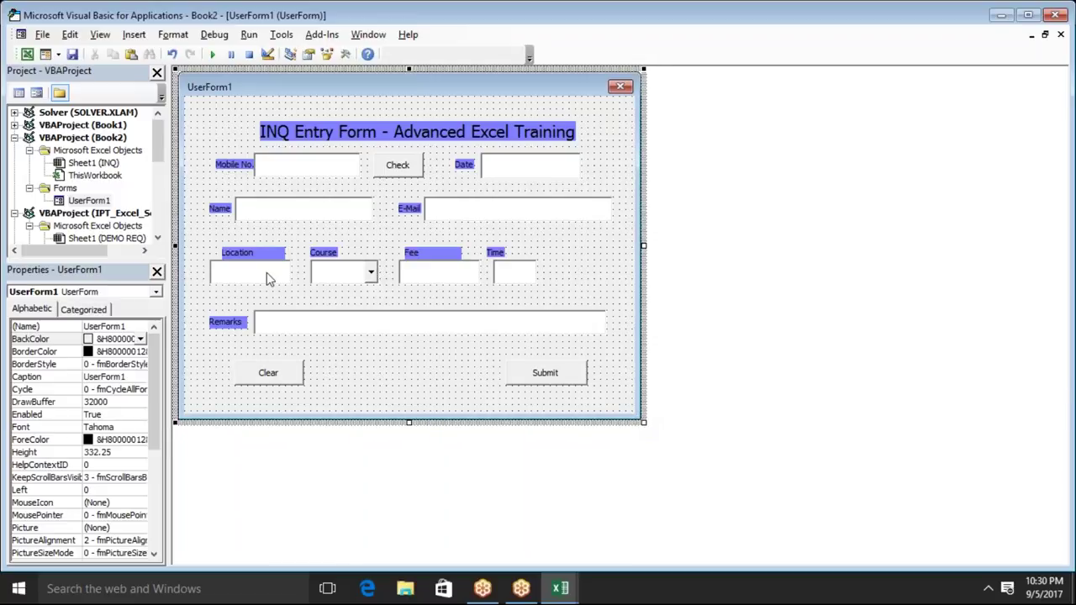
drag(162, 153, 159, 219)
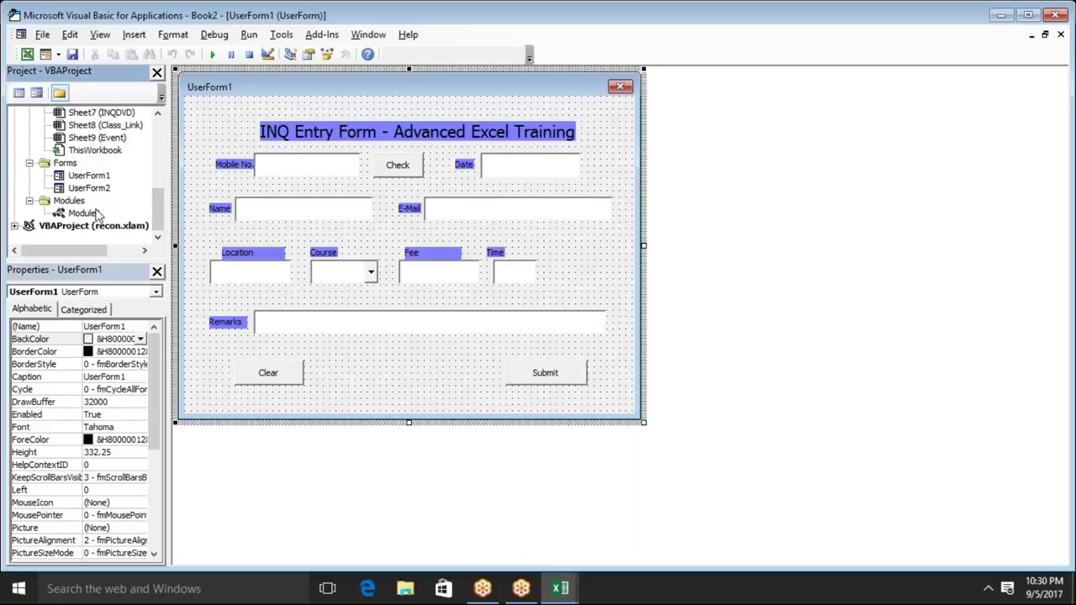
double_click(93, 176)
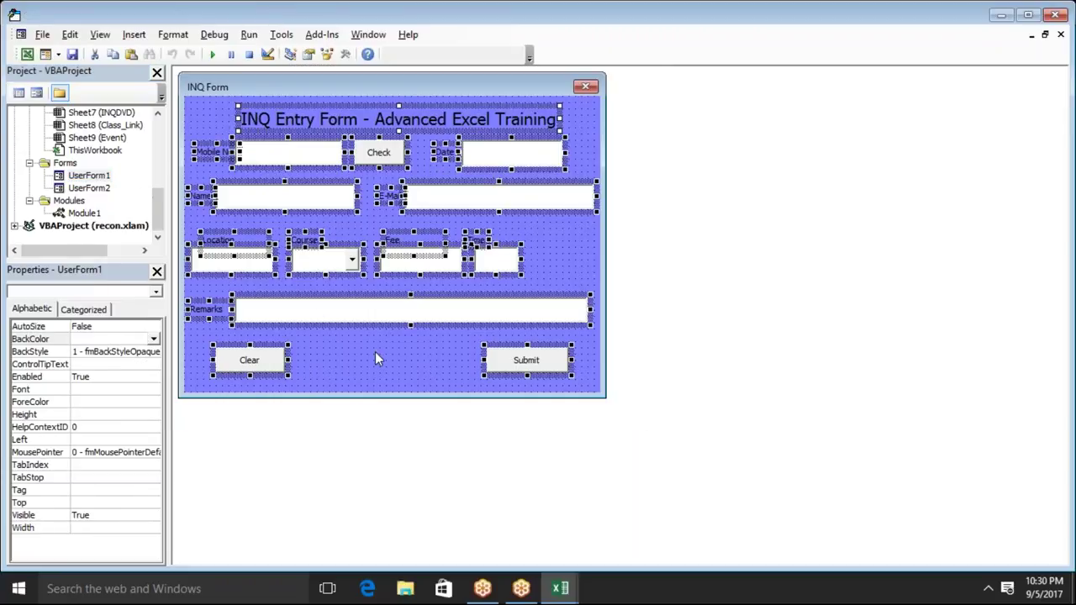
Copy all of the INQ Form's code
key(F7)
key(ctrl+a)
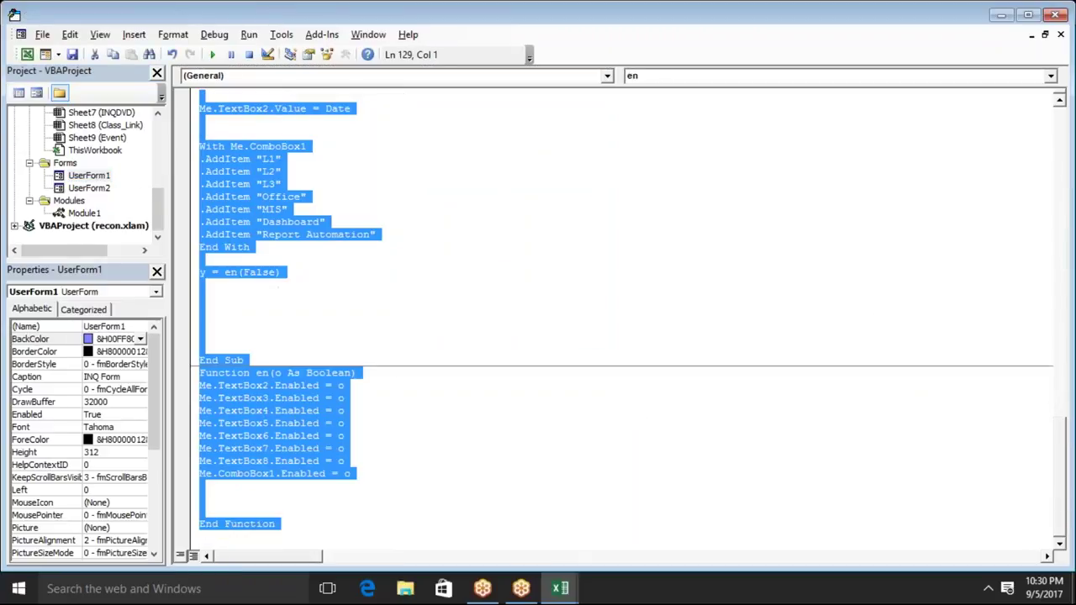
key(ctrl+c)
drag(156, 206, 152, 168)
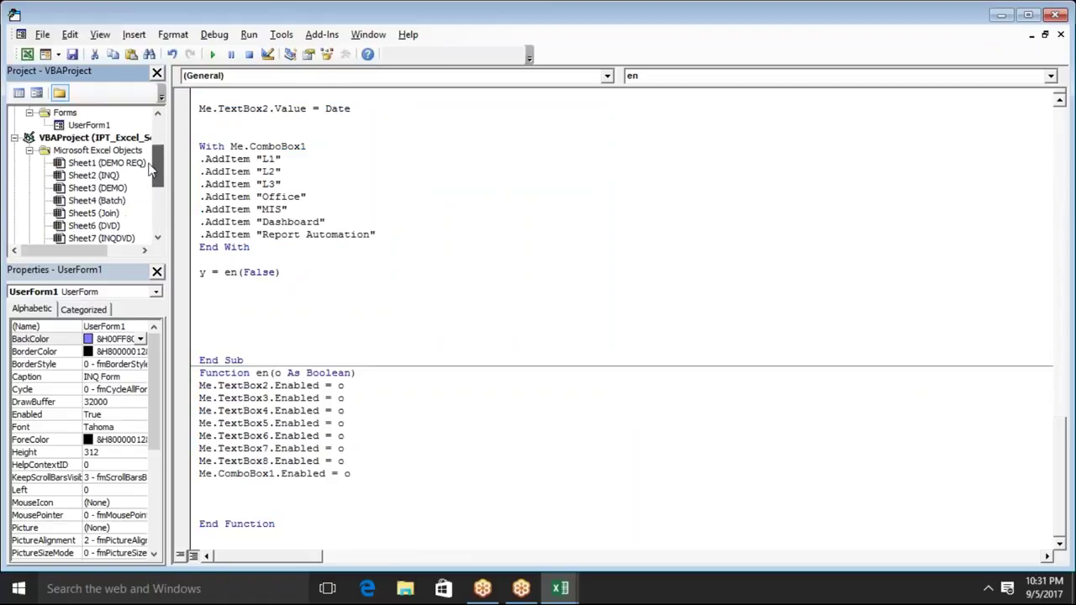
scroll(149, 169, up, 1)
Replace Book2 UserForm1's placeholder code with the copied INQ Form code and close the editor
double_click(99, 137)
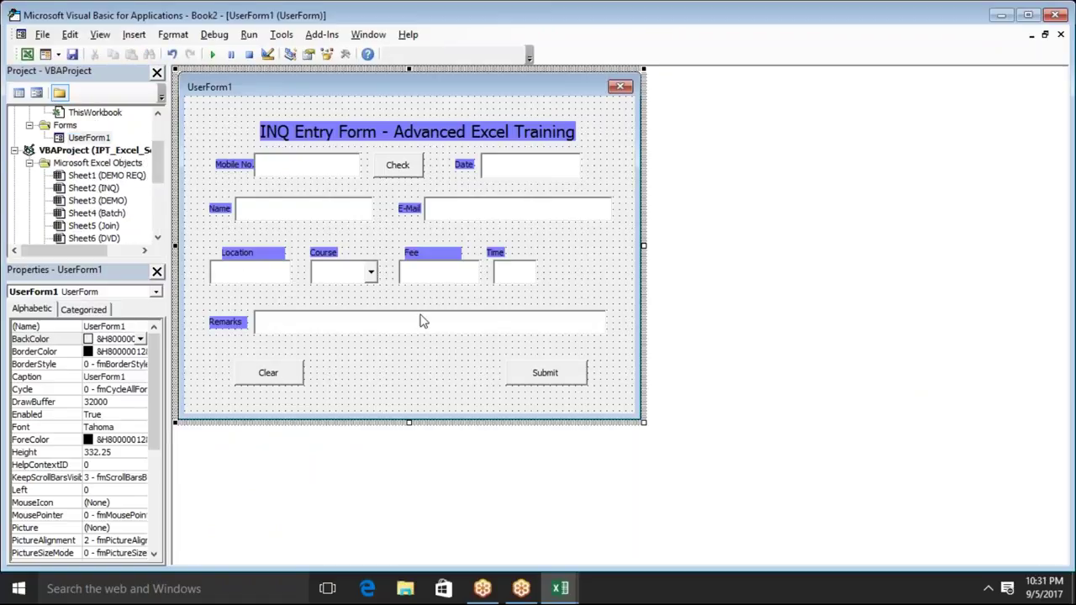
double_click(423, 348)
click(421, 359)
key(ctrl+a)
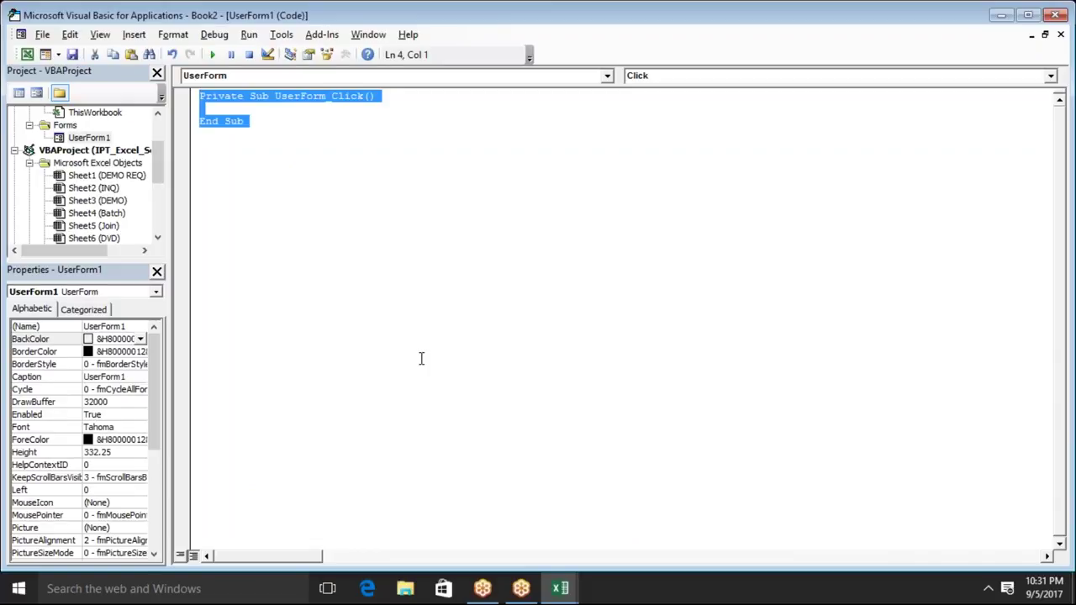
key(ctrl+v)
click(516, 233)
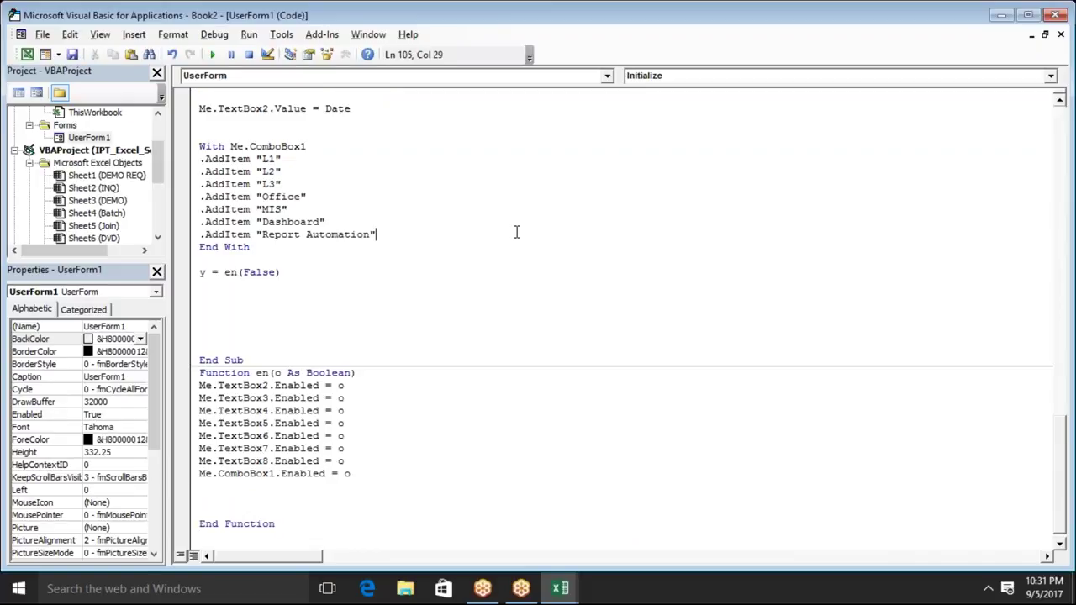
click(1043, 18)
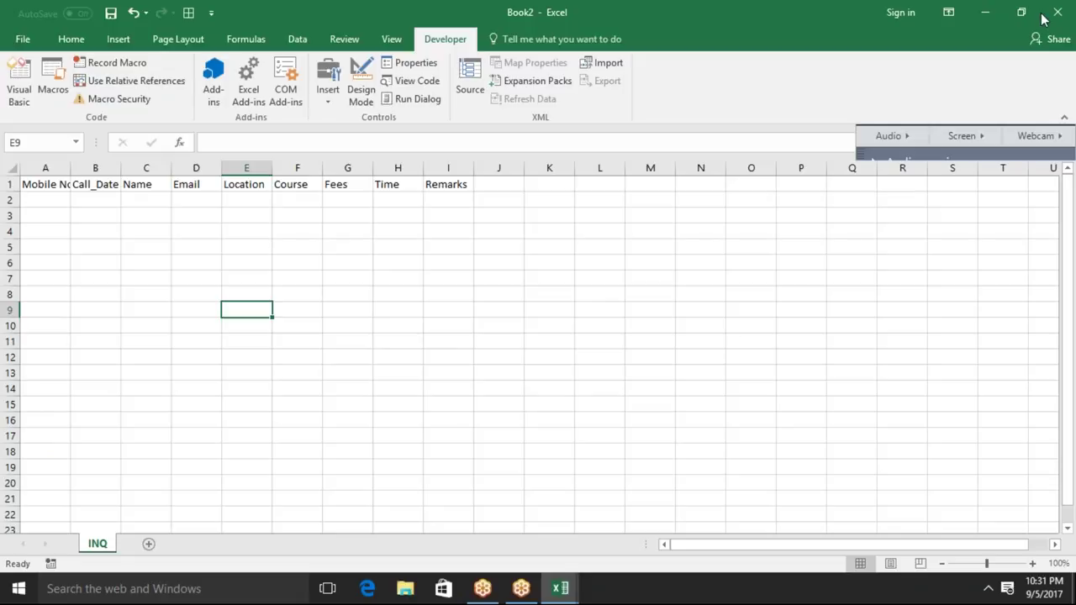
Save Book2 to the Desktop as the macro-enabled workbook 'form1' while closing it
click(1056, 13)
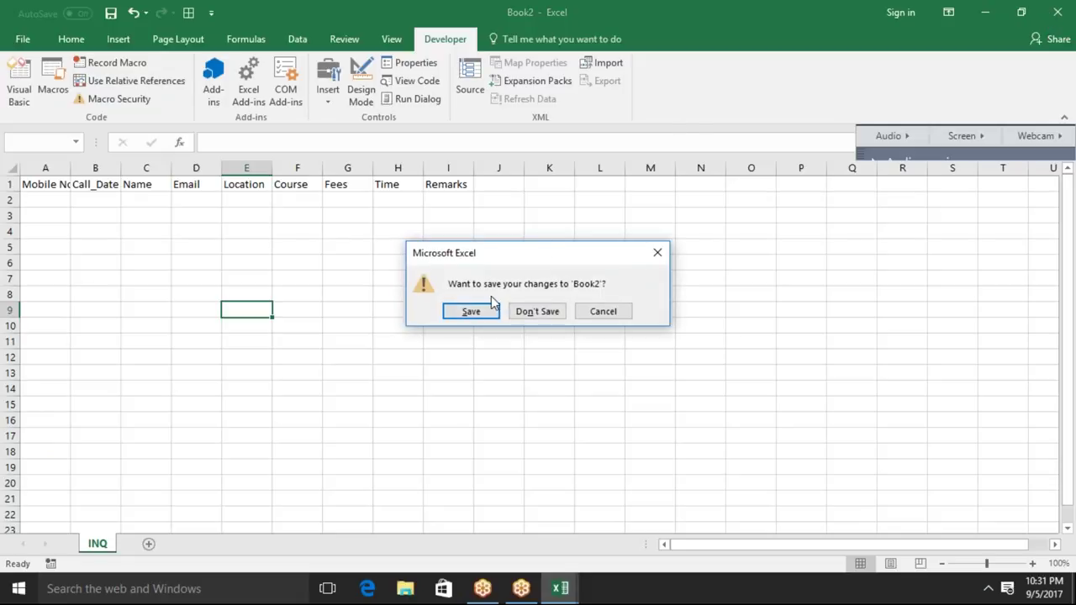
click(489, 311)
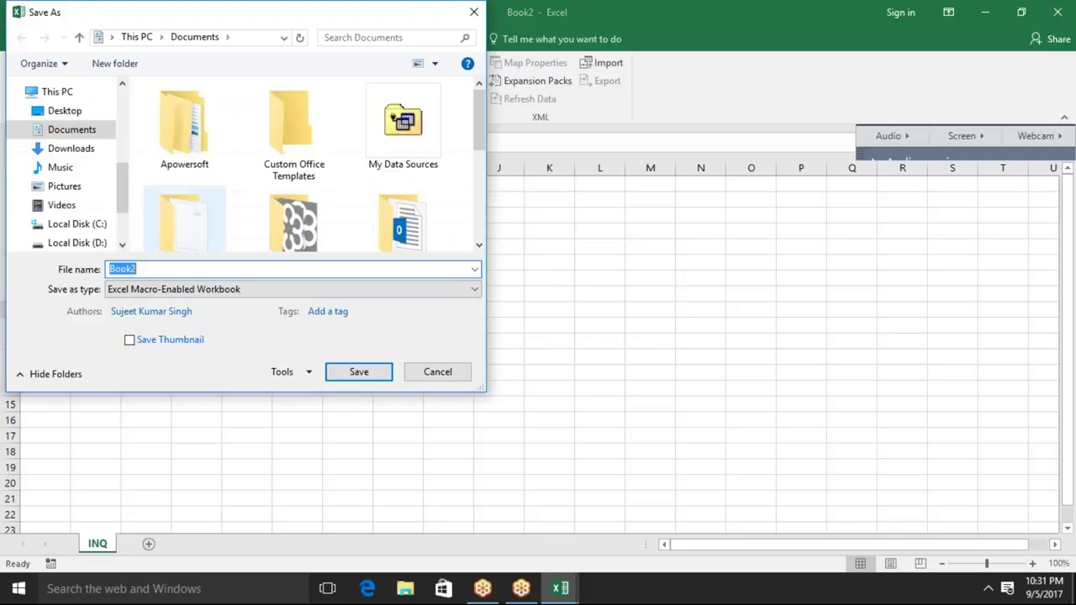
text(form)
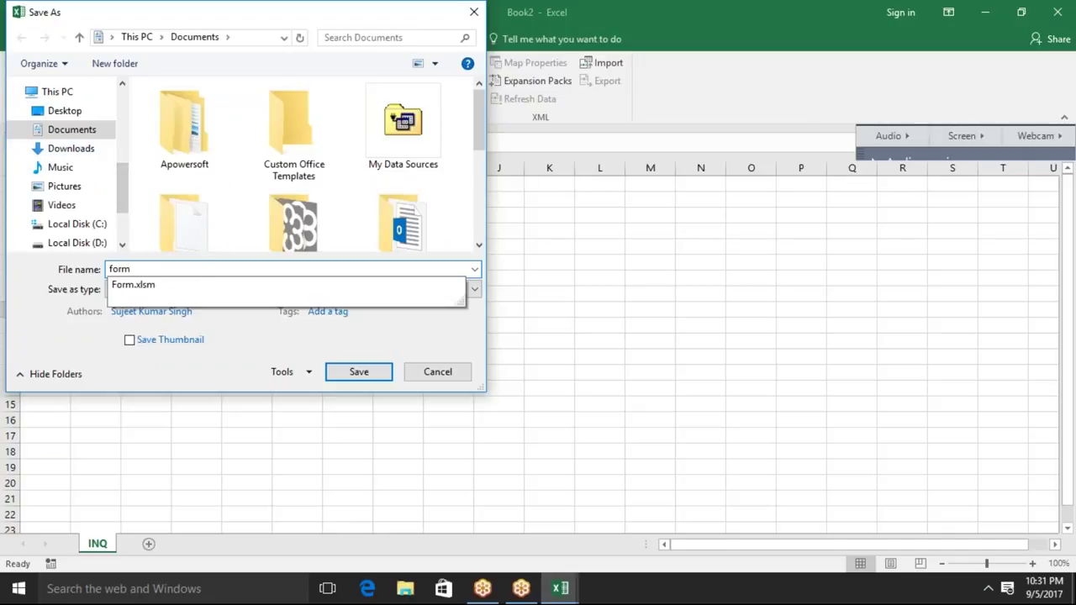
key(BackSpace)
key(BackSpace)
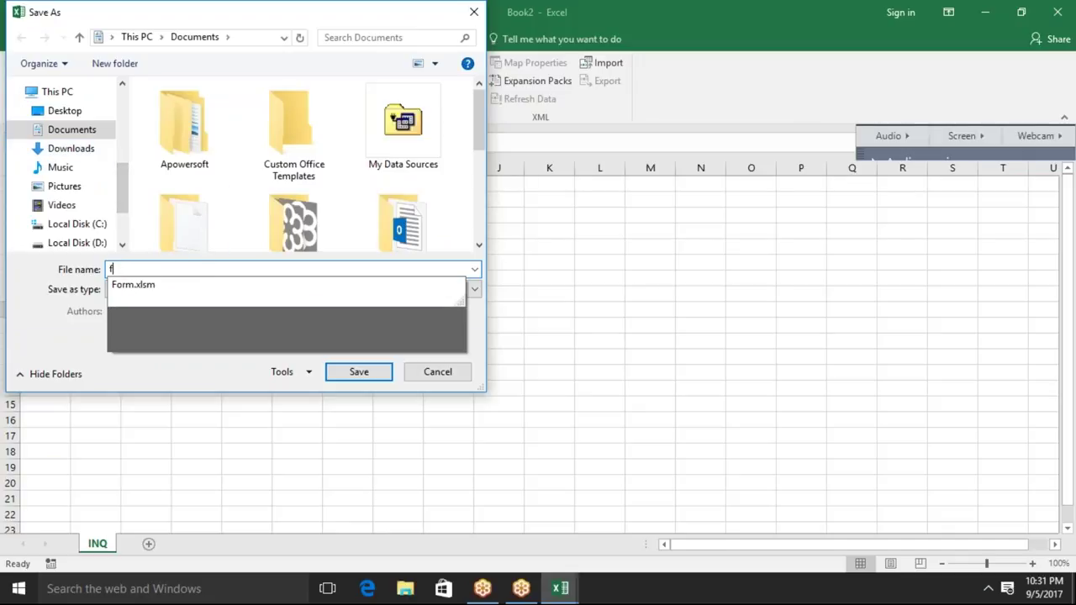
key(BackSpace)
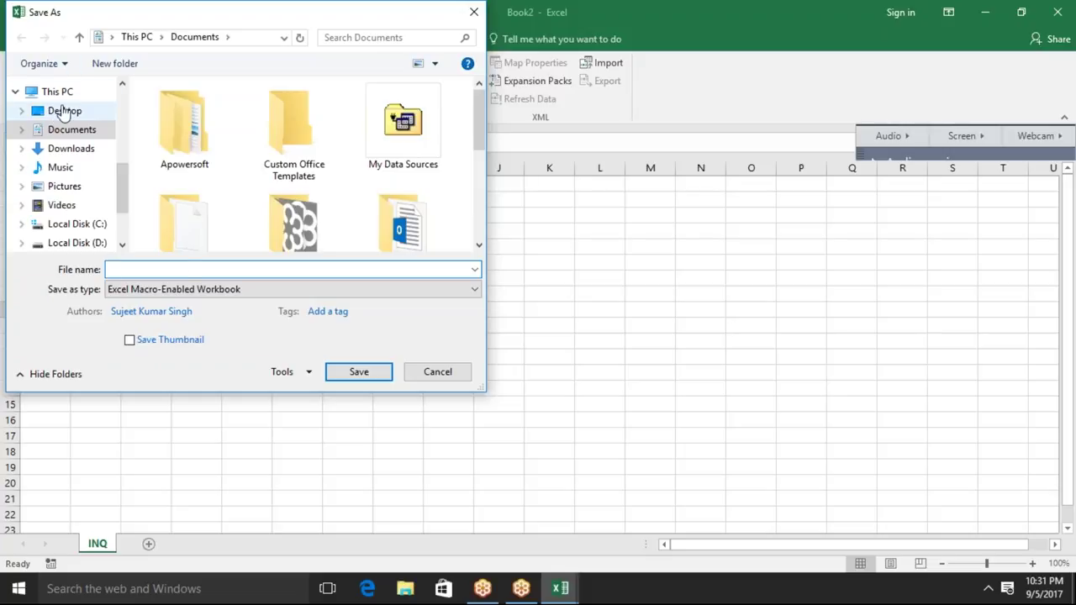
click(63, 113)
click(168, 269)
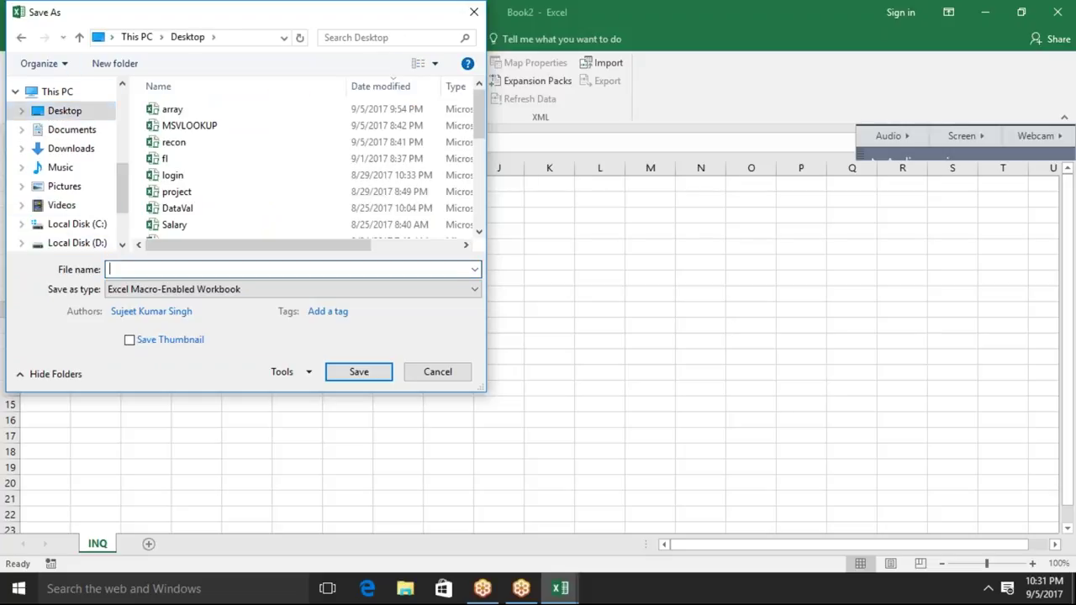
text(form)
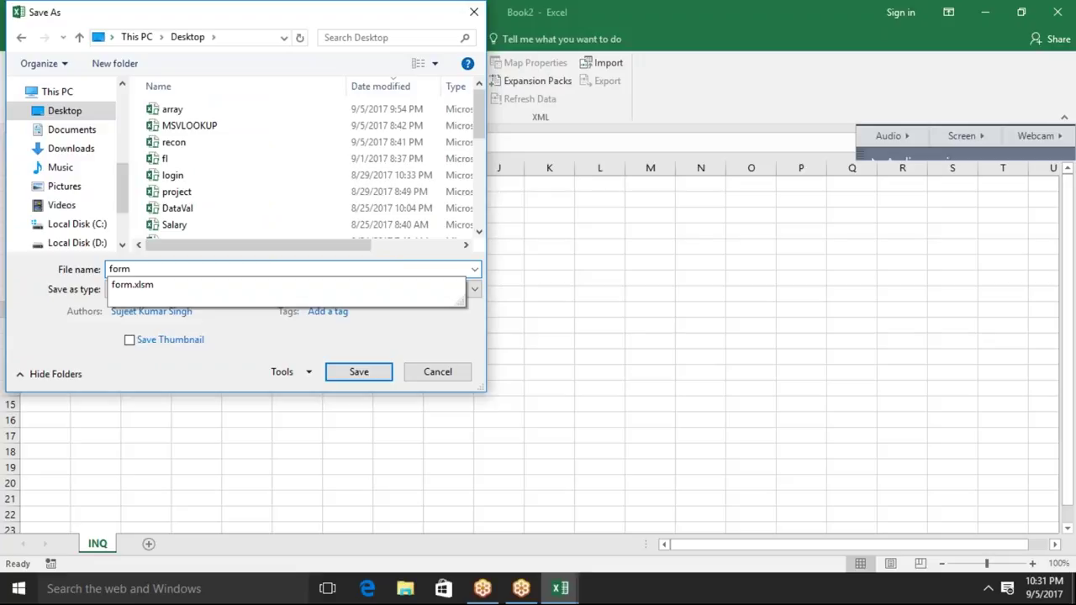
text(1)
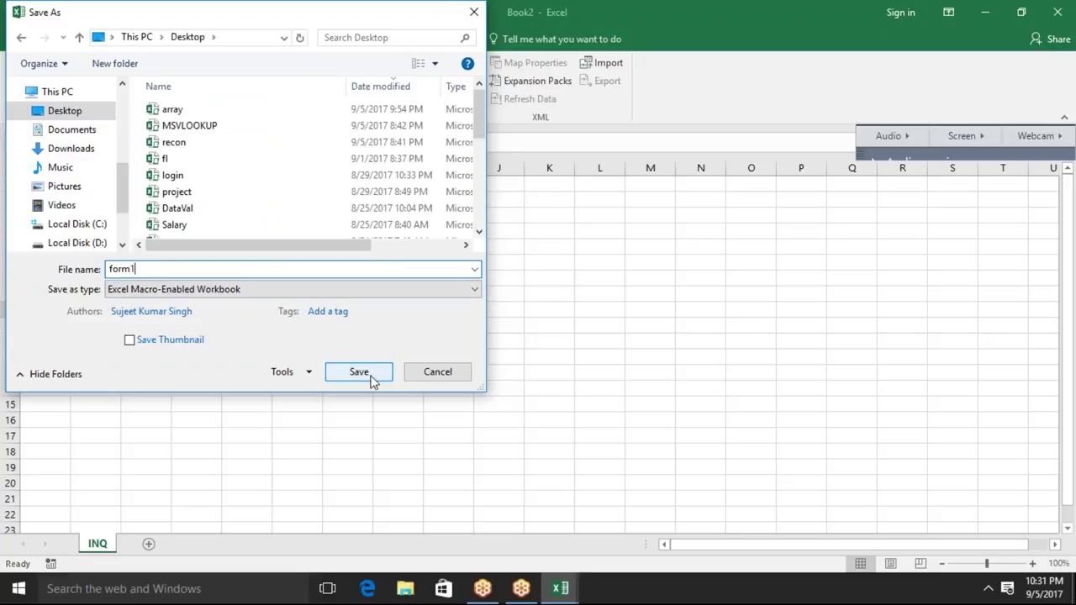
click(372, 376)
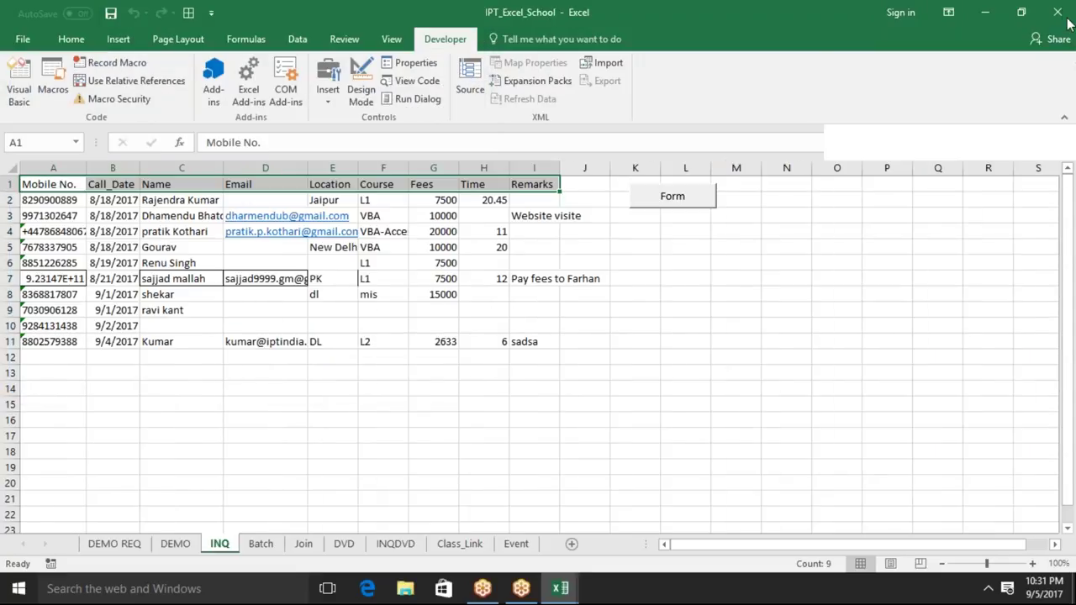
Close IPT_Excel_School, saving its changes, then launch Firefox from the desktop
click(1058, 11)
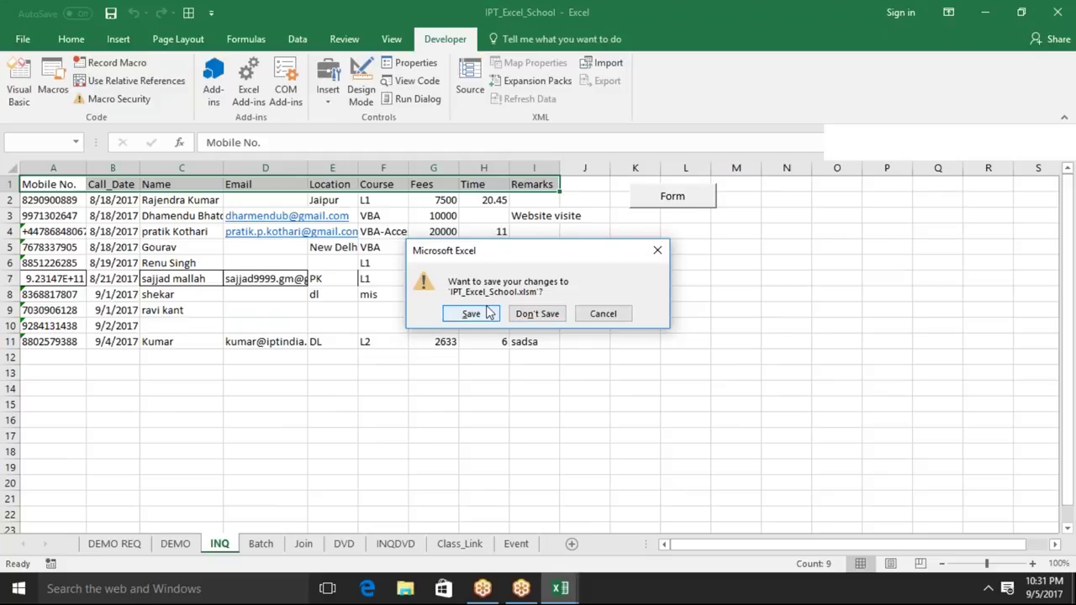
click(471, 313)
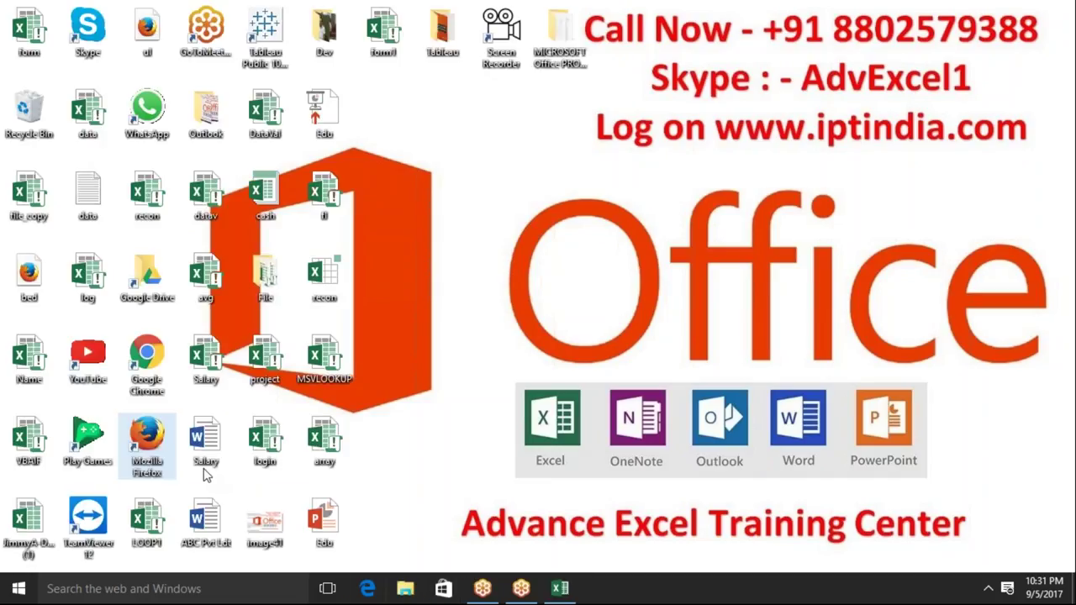
double_click(152, 457)
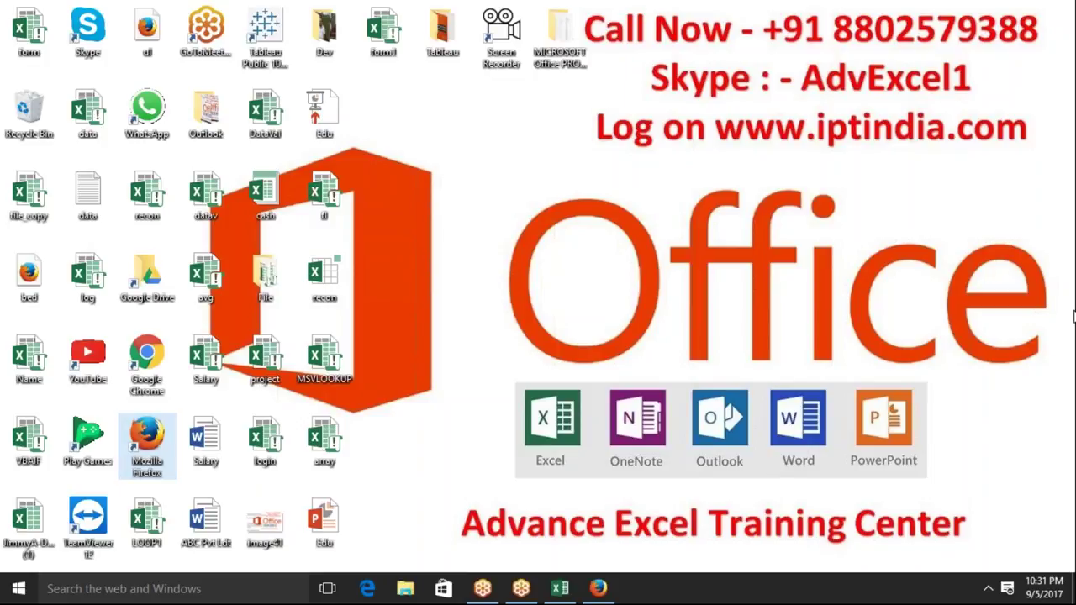